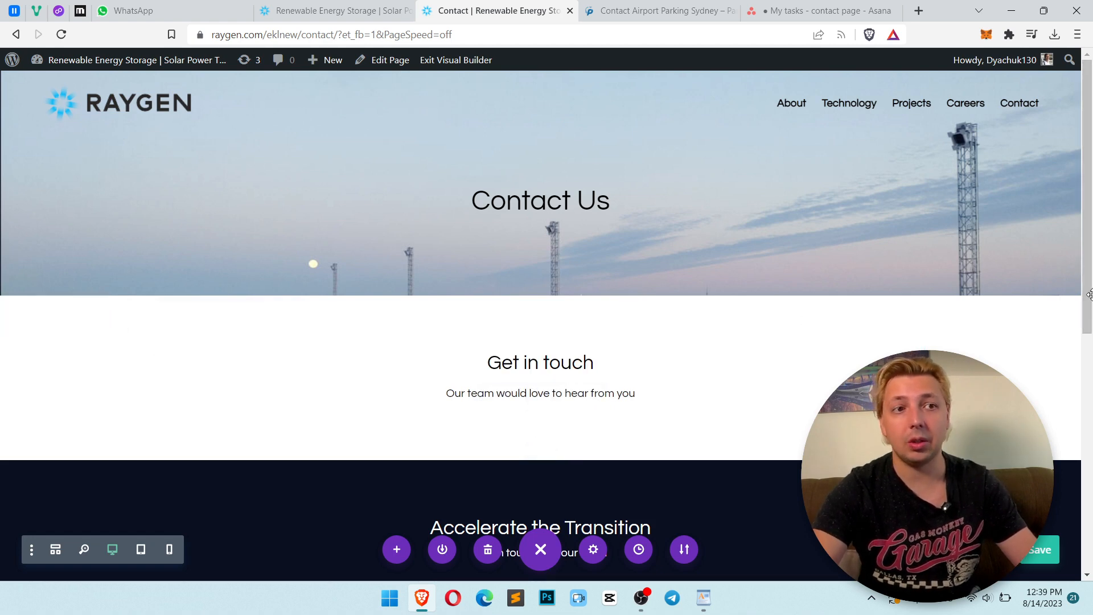
Review the Park on King contact page as a layout reference
{"action": "scroll", "coordinate": [1059, 299], "scroll_direction": "down", "scroll_amount": 1}
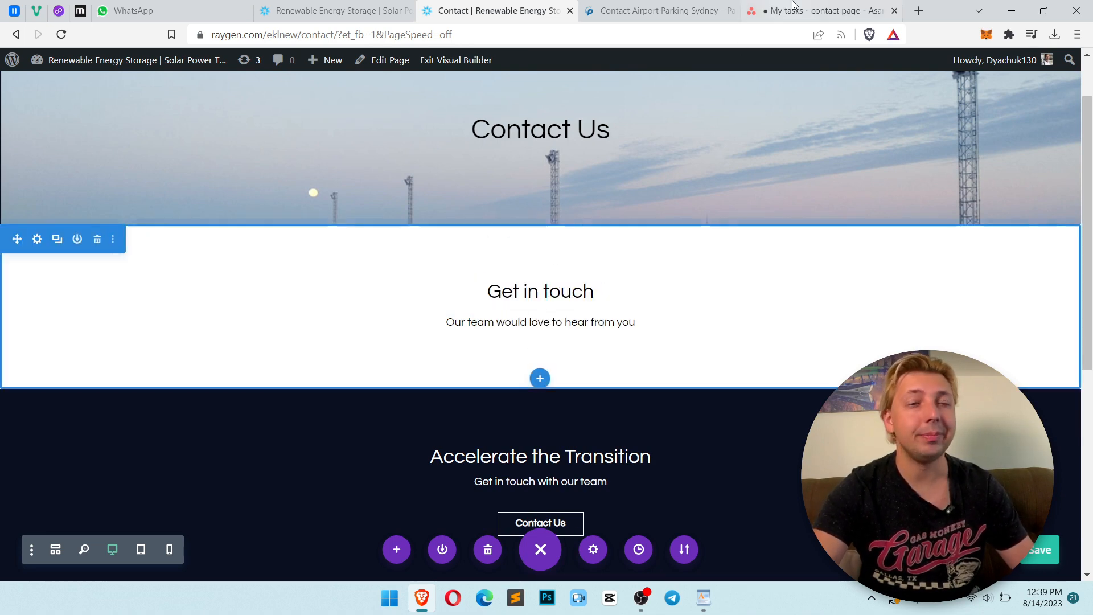
{"action": "left_click", "coordinate": [651, 5]}
{"action": "mouse_move", "coordinate": [1091, 200]}
{"action": "left_mouse_down"}
{"action": "mouse_move", "coordinate": [1091, 244]}
{"action": "mouse_move", "coordinate": [1091, 196]}
{"action": "left_mouse_up"}
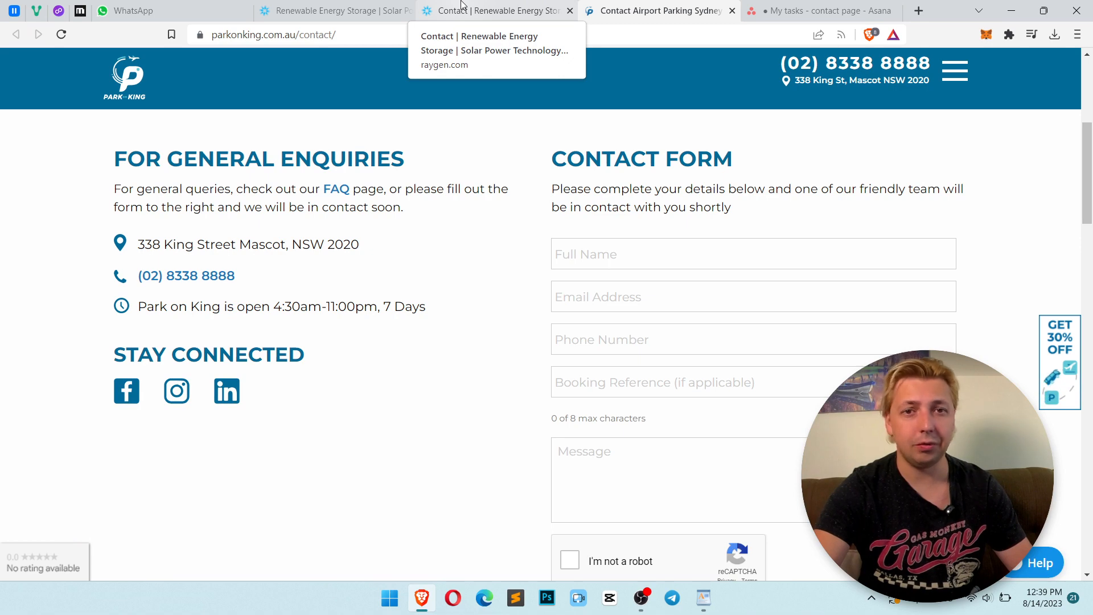
{"action": "left_click", "coordinate": [476, 16]}
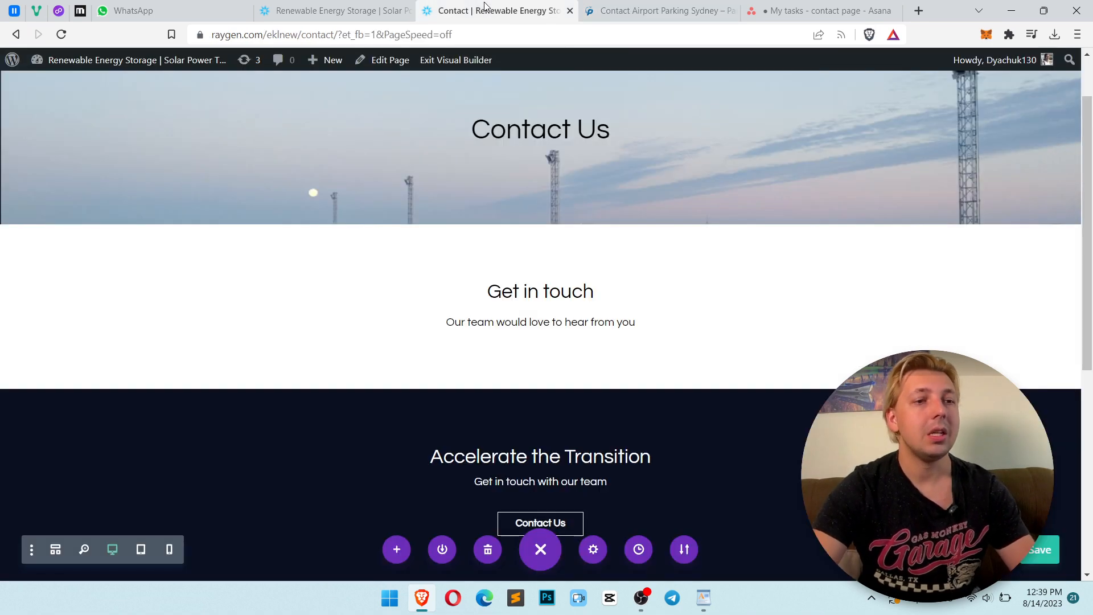
Copy the 'Contact RayGen' heading from the brief document
{"action": "key", "text": "alt+Tab"}
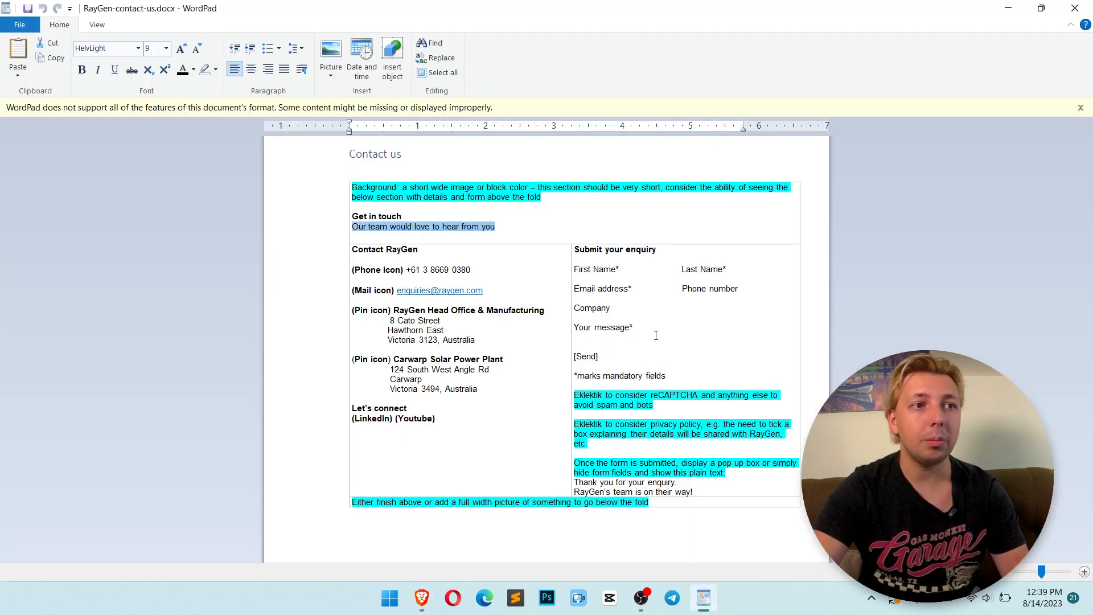
{"action": "left_click", "coordinate": [354, 250]}
{"action": "key", "text": "alt+Tab"}
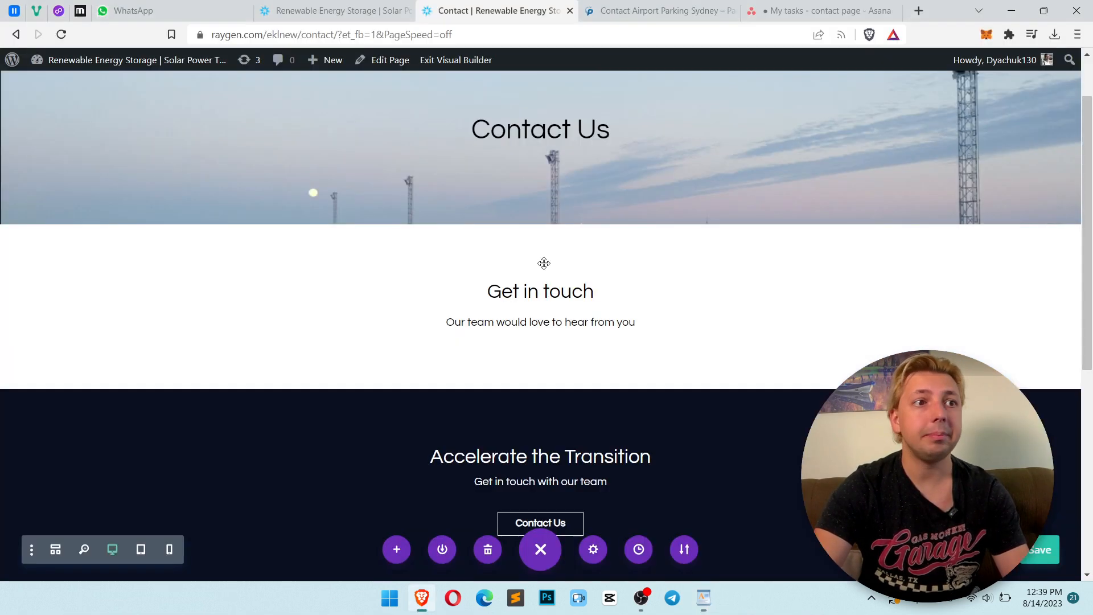
Add a two-column row below the Get in touch section
{"action": "left_click", "coordinate": [628, 6]}
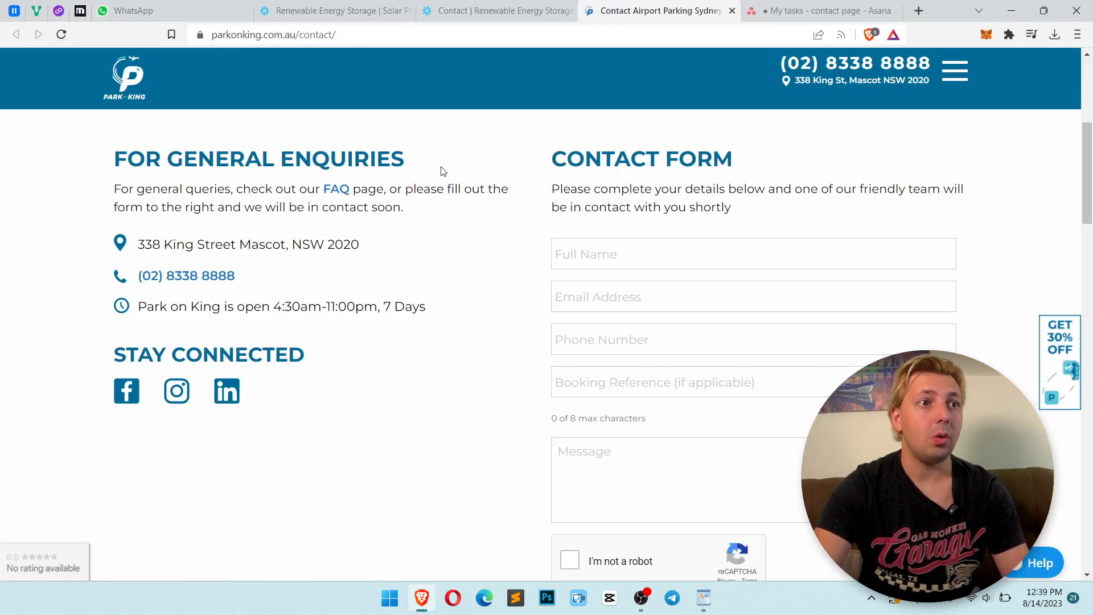
{"action": "left_click_drag", "start_coordinate": [451, 169], "coordinate": [354, 161]}
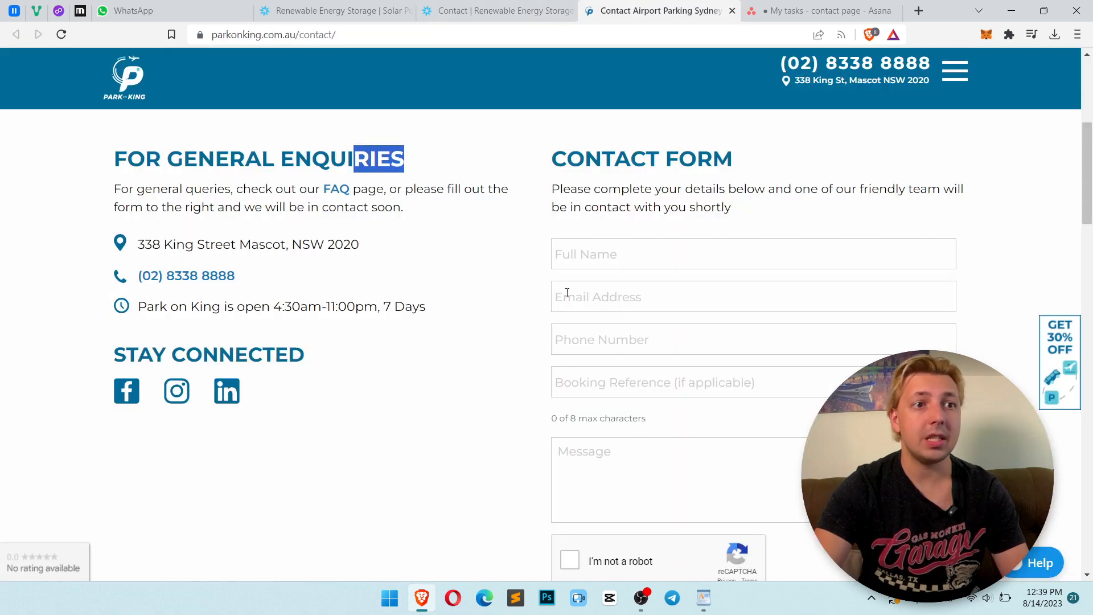
{"action": "key", "text": "ctrl+shift+Tab"}
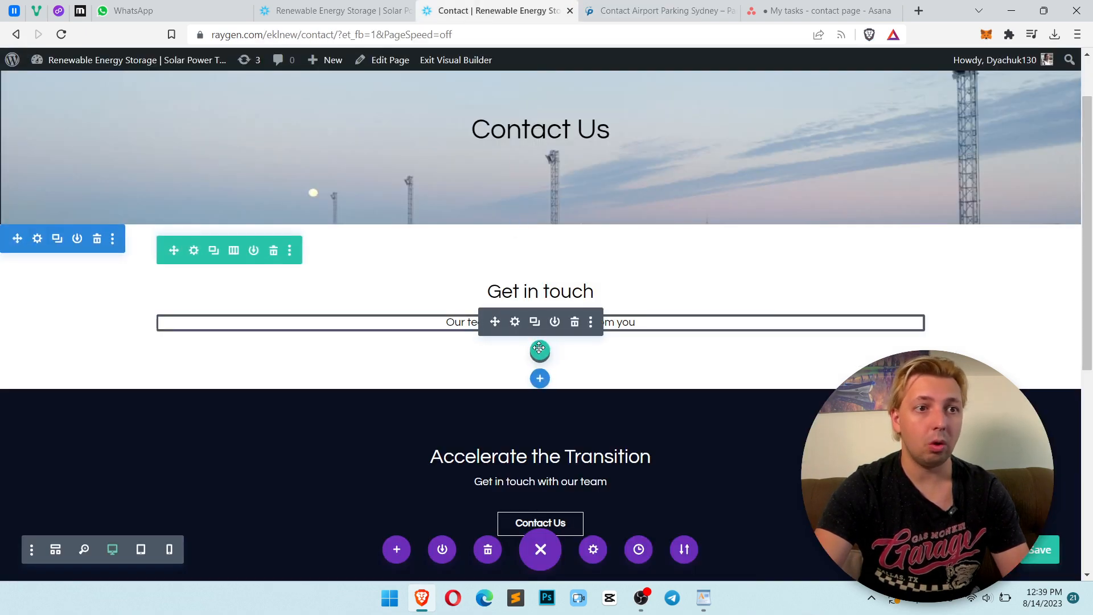
{"action": "left_click", "coordinate": [540, 351]}
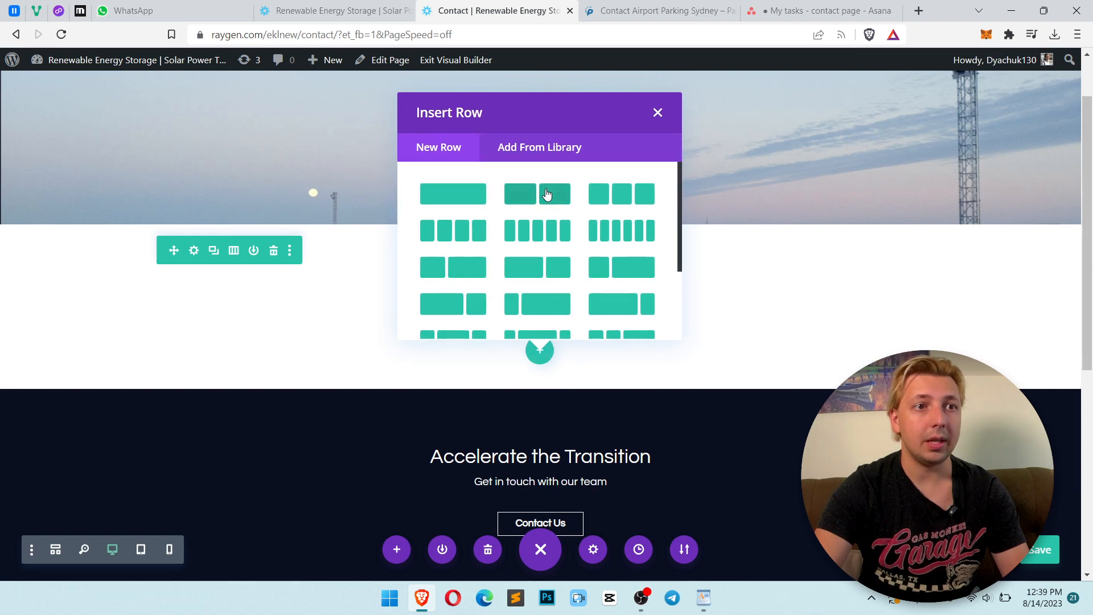
{"action": "left_click", "coordinate": [540, 204]}
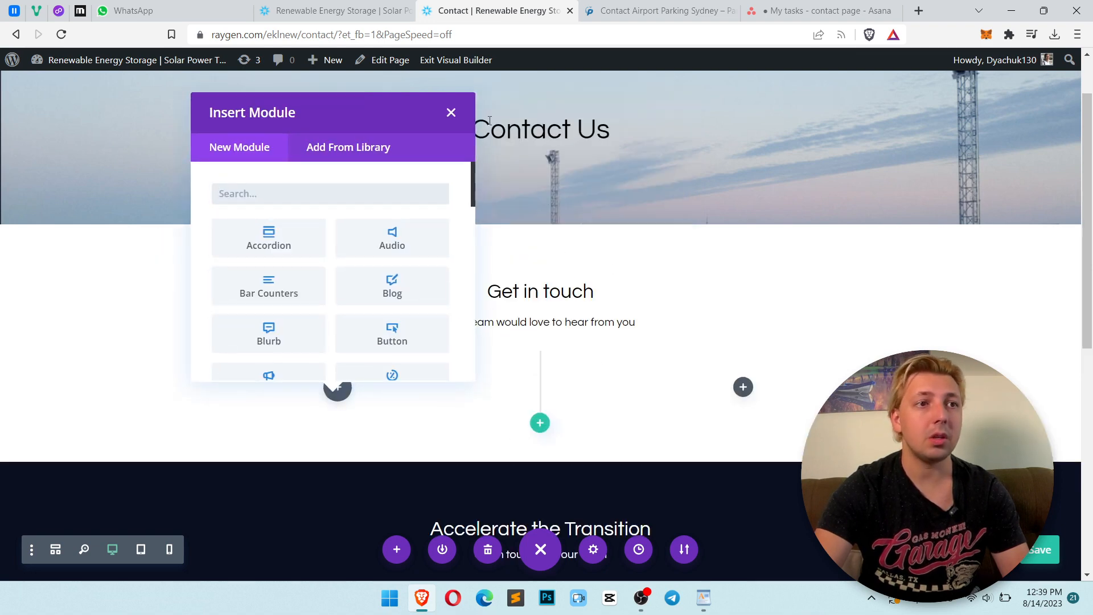
{"action": "left_click", "coordinate": [452, 115]}
Duplicate the Get in touch text module and move the copy into the new row's left column
{"action": "key", "text": "ctrl+Tab"}
{"action": "left_click_drag", "start_coordinate": [427, 161], "coordinate": [148, 162]}
{"action": "key", "text": "ctrl+shift+Tab"}
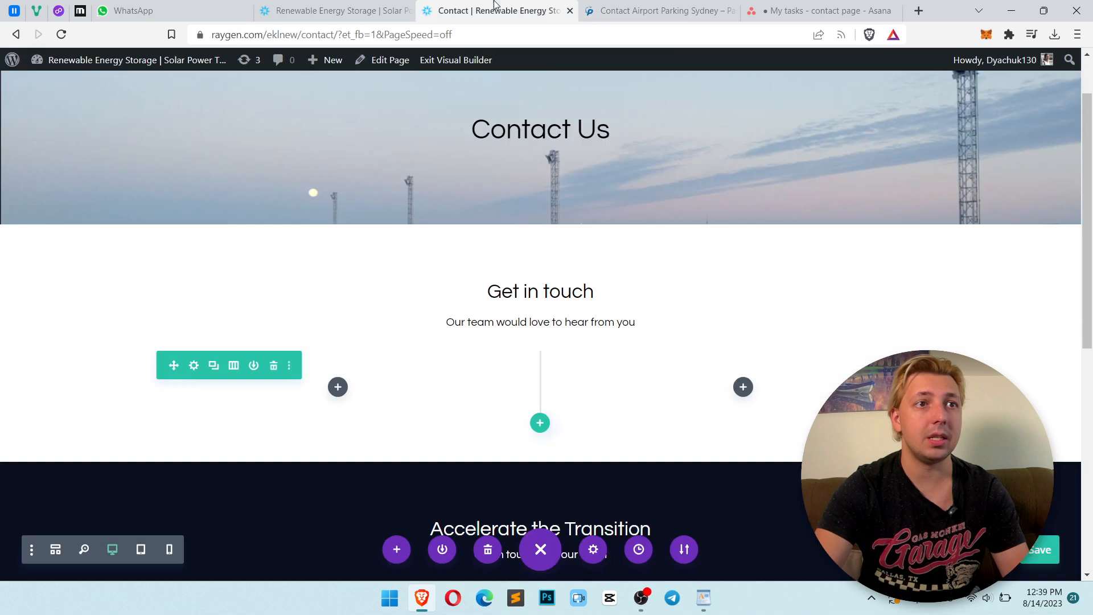
{"action": "left_click", "coordinate": [534, 290]}
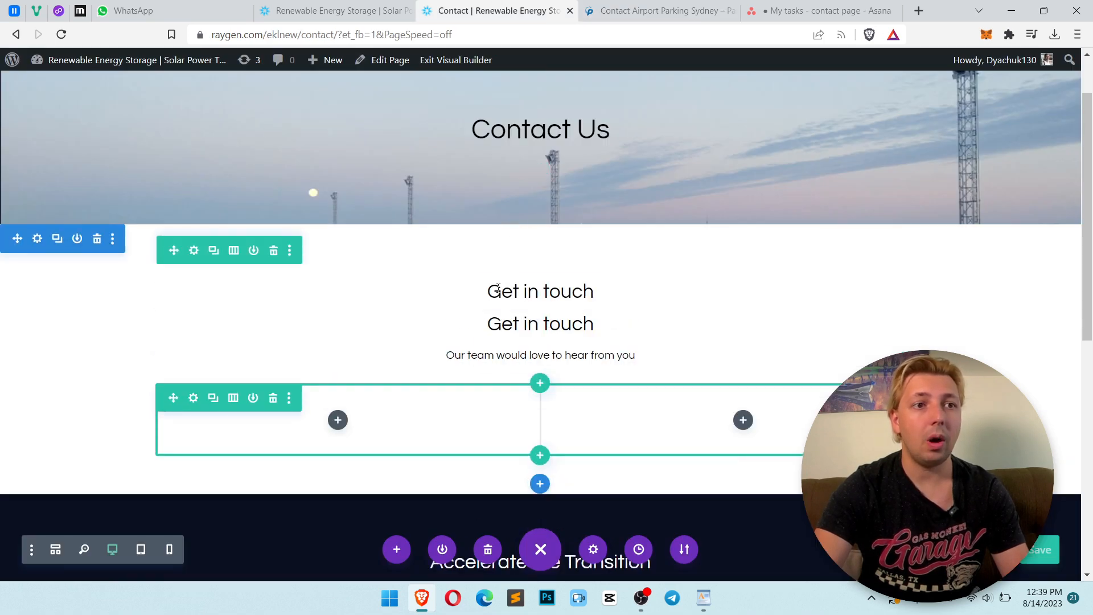
{"action": "left_click_drag", "start_coordinate": [495, 289], "coordinate": [330, 375]}
Paste the 'Contact RayGen' heading into the copied text module
{"action": "key", "text": "alt+Tab"}
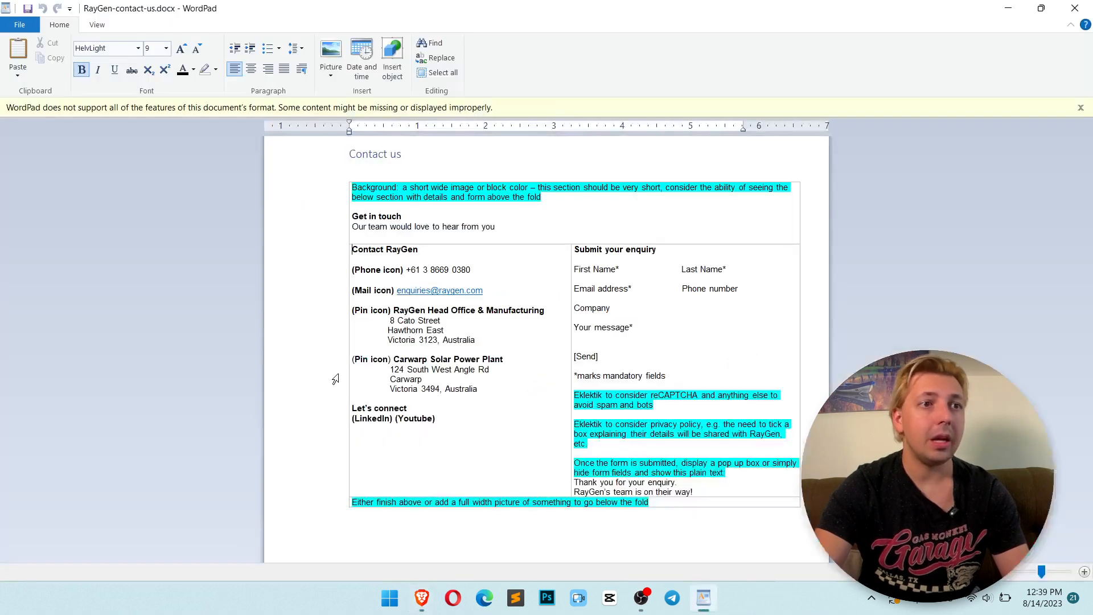
{"action": "key", "text": "alt+Tab"}
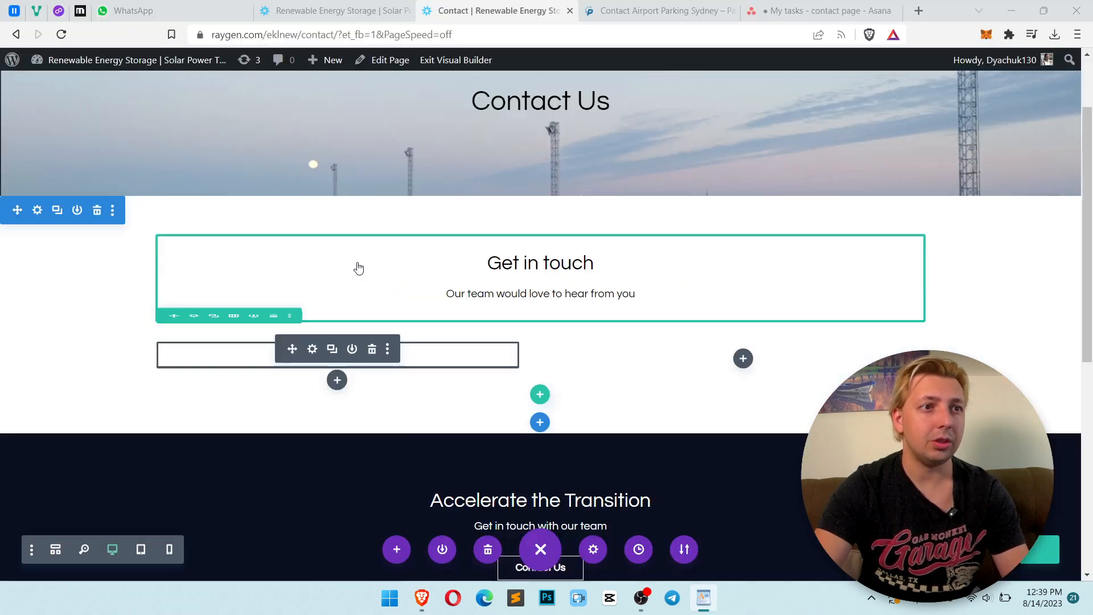
{"action": "left_click", "coordinate": [311, 350]}
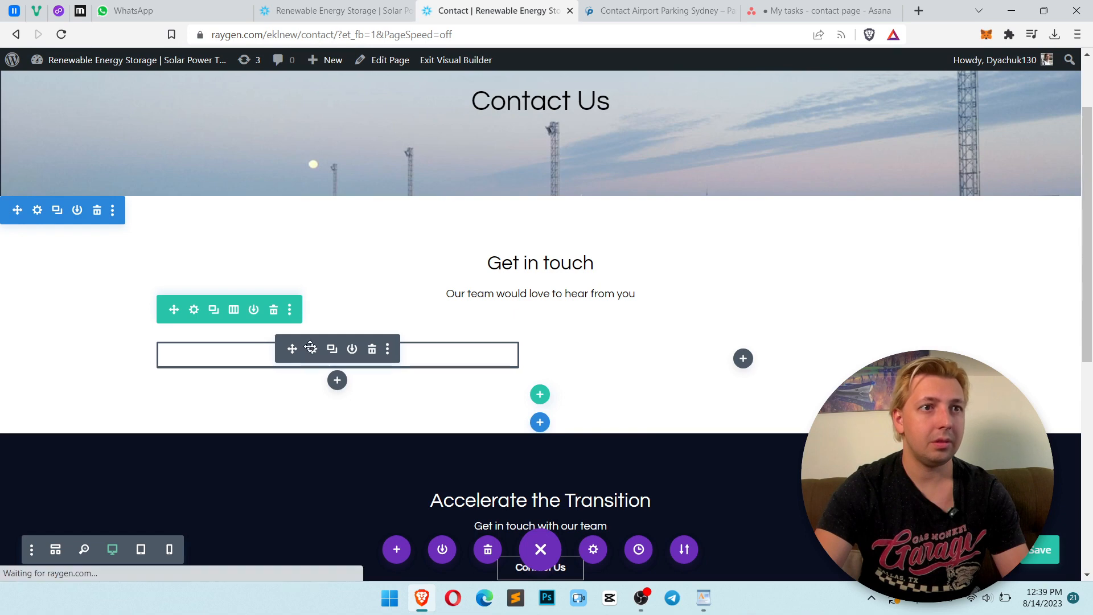
{"action": "type", "text": "Contact RayGen"}
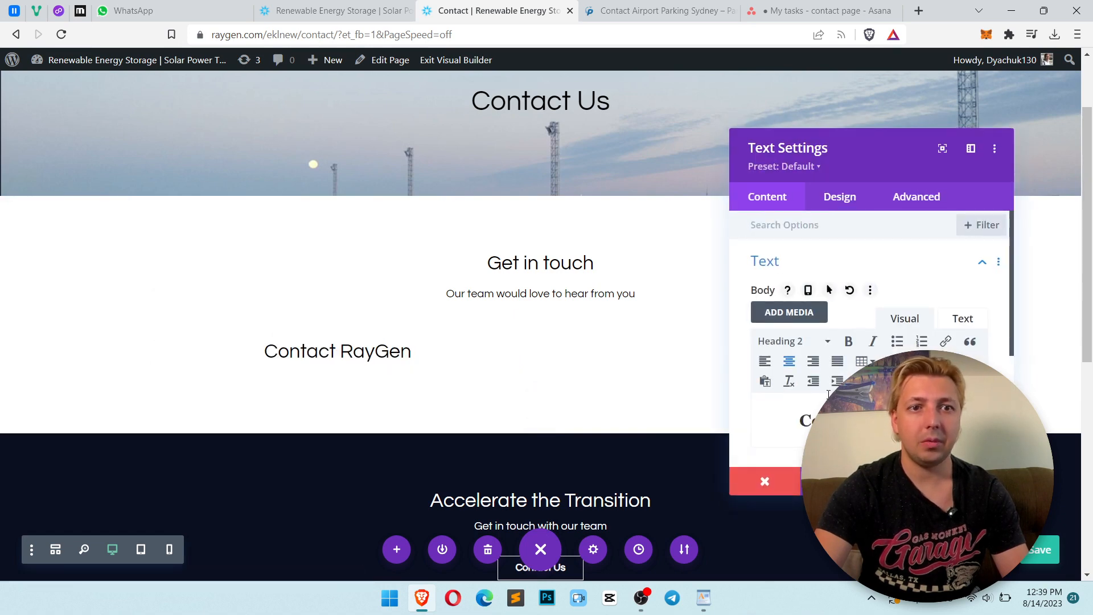
Left-align the Contact RayGen heading and save the module settings
{"action": "left_click", "coordinate": [764, 361]}
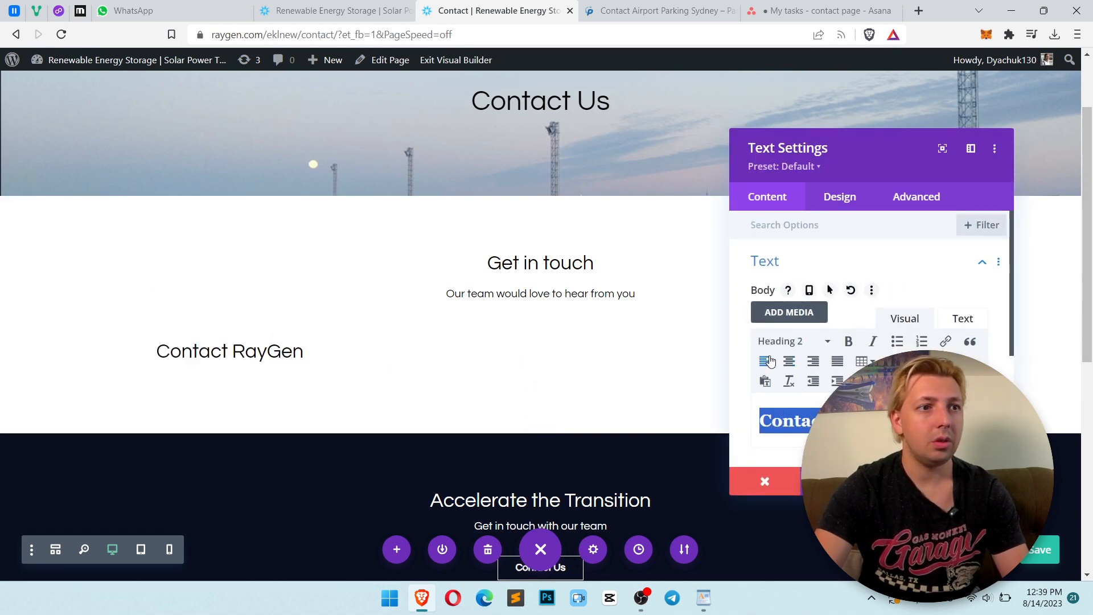
{"action": "left_click", "coordinate": [528, 262]}
{"action": "left_click", "coordinate": [515, 261]}
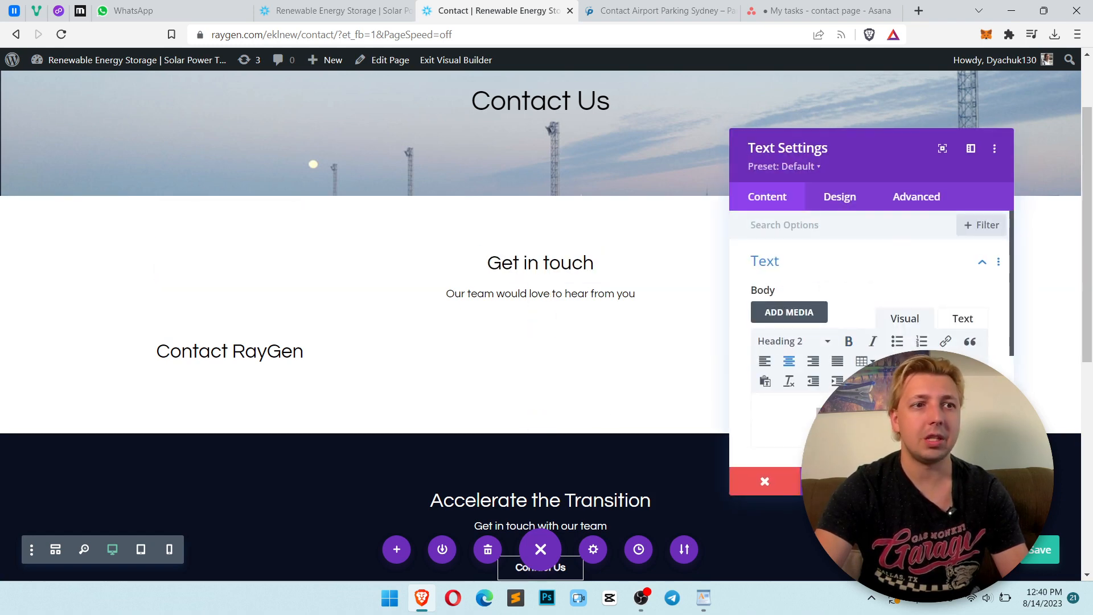
{"action": "left_click", "coordinate": [978, 481]}
Inspect the homepage headings such as Applications and Work at RayGen for styling reference
{"action": "left_click", "coordinate": [394, 5]}
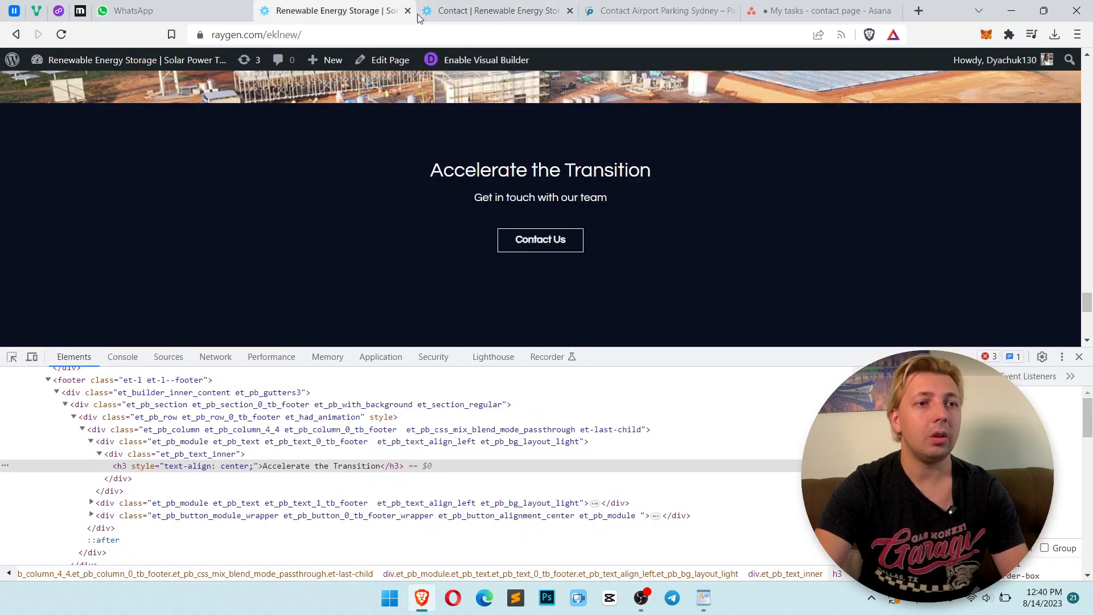
{"action": "left_click", "coordinate": [1078, 357]}
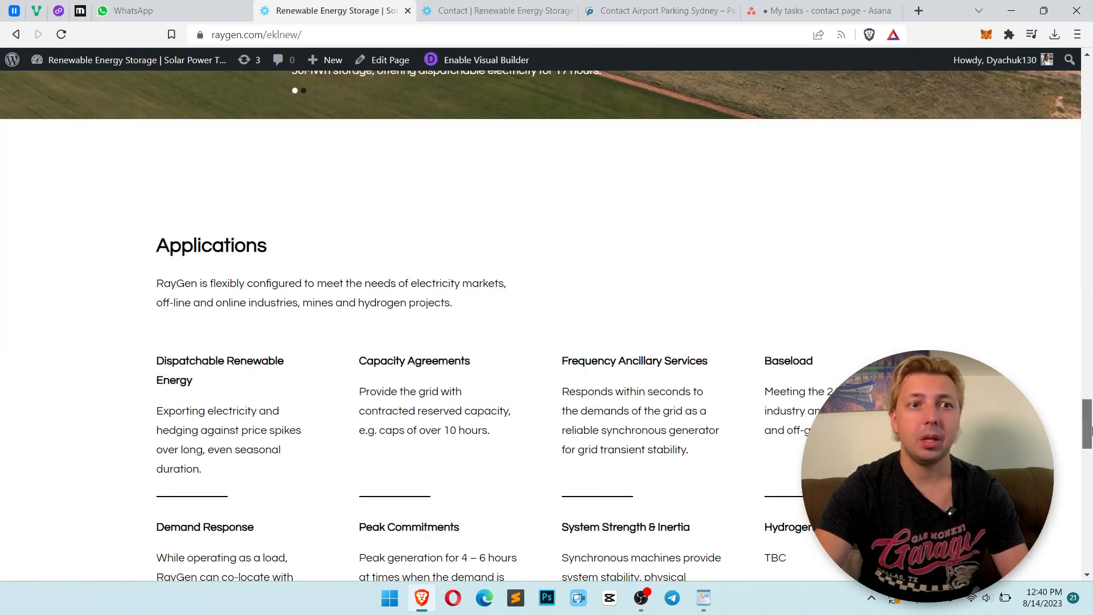
{"action": "left_click_drag", "start_coordinate": [1090, 430], "coordinate": [1090, 440]}
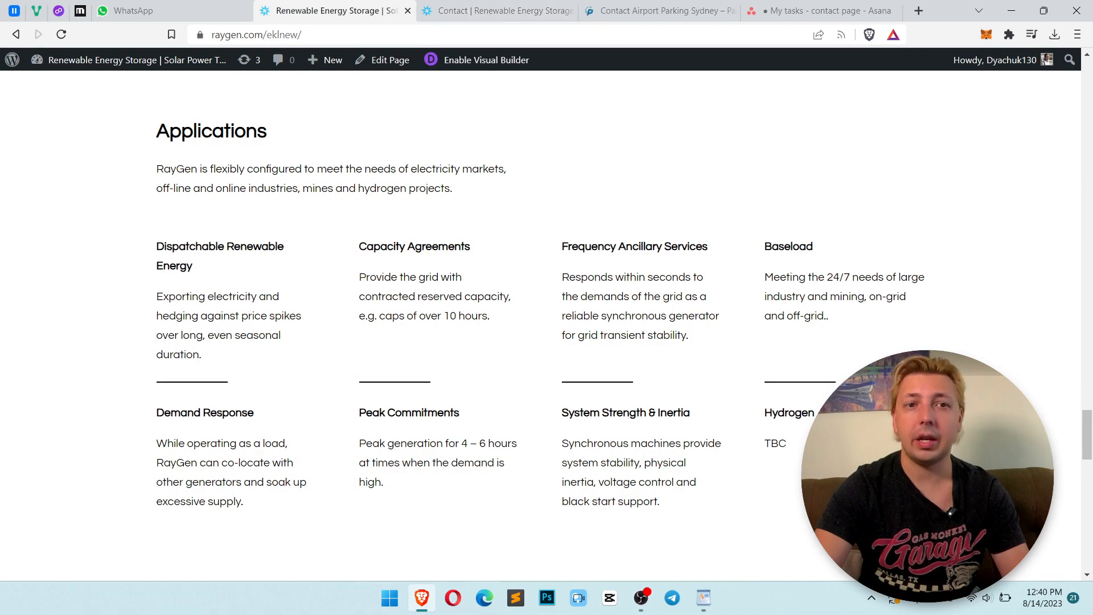
{"action": "scroll", "coordinate": [811, 341], "scroll_direction": "down", "scroll_amount": 10}
{"action": "scroll", "coordinate": [812, 341], "scroll_direction": "up", "scroll_amount": 2}
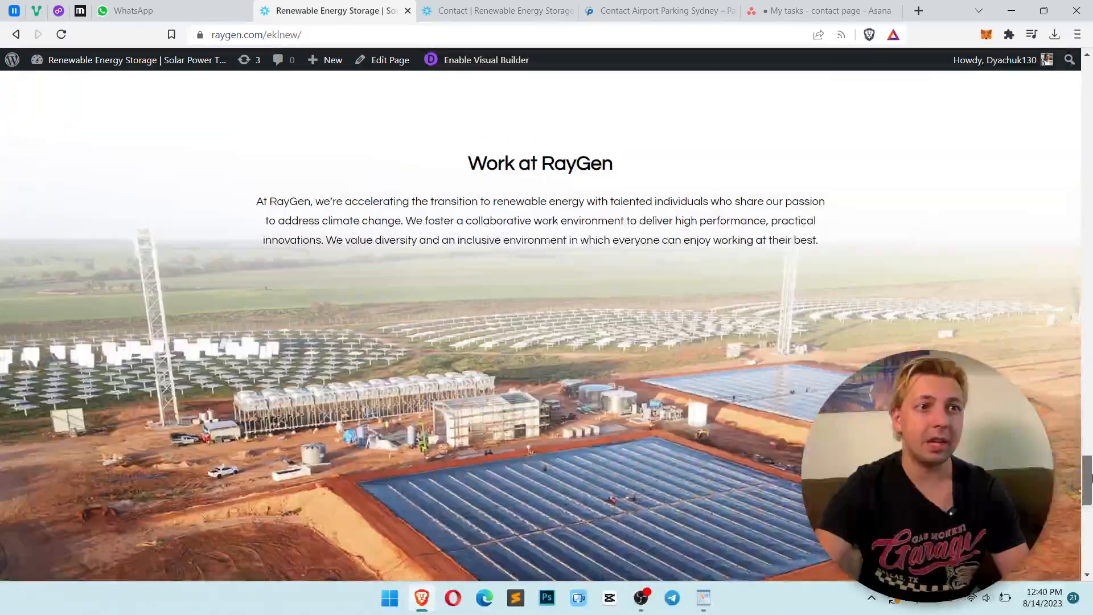
{"action": "left_click_drag", "start_coordinate": [455, 193], "coordinate": [614, 194]}
{"action": "left_click", "coordinate": [498, 10]}
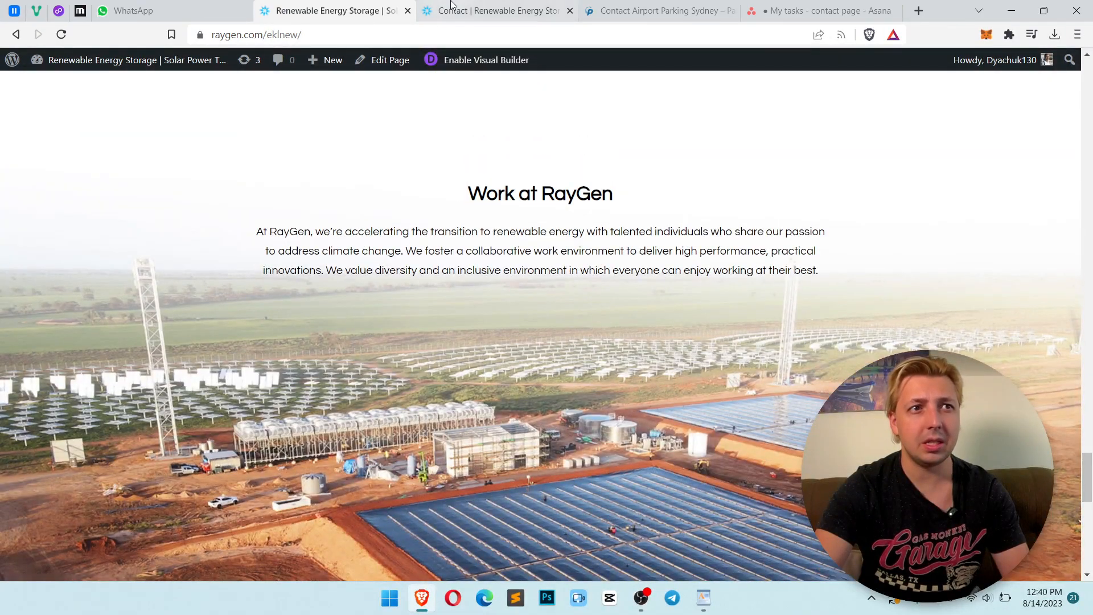
Make the Get in touch heading bold
{"action": "left_click", "coordinate": [517, 261]}
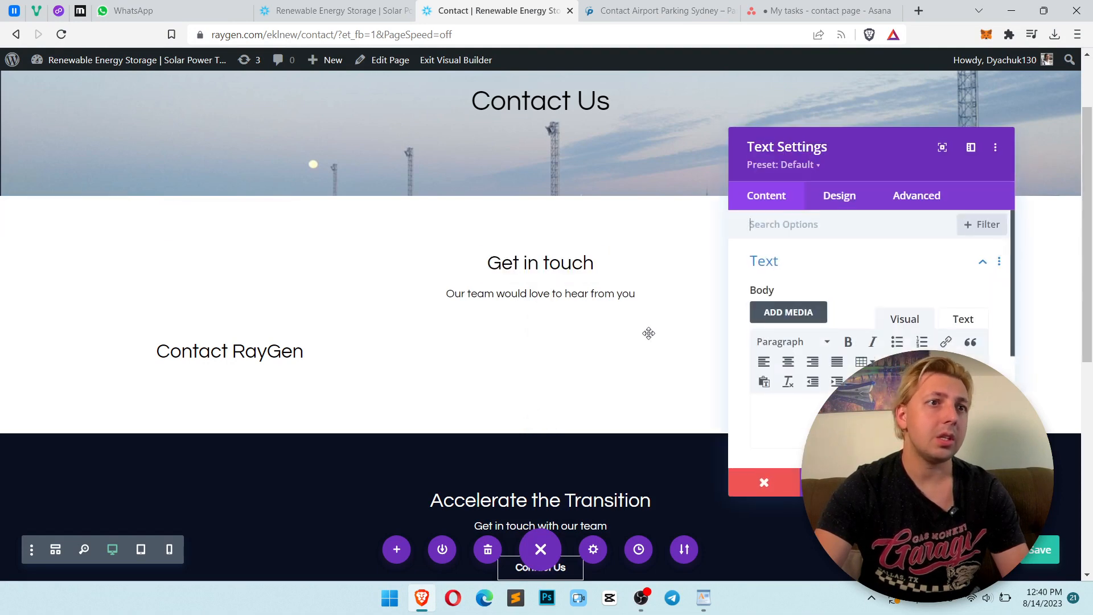
{"action": "left_click", "coordinate": [849, 341]}
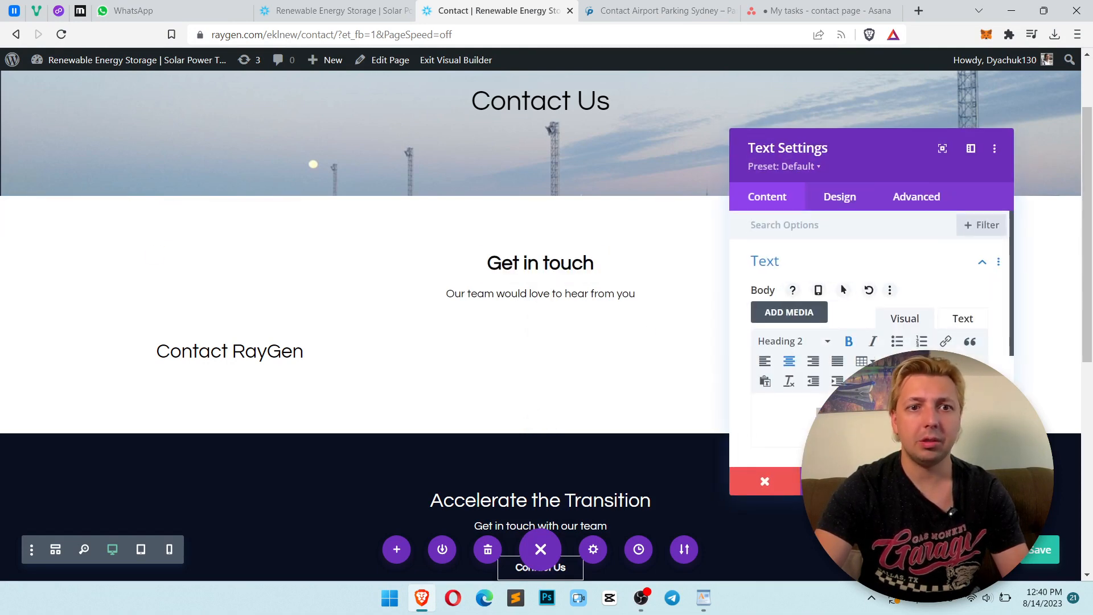
{"action": "left_click", "coordinate": [977, 481]}
Make the Contact RayGen heading bold
{"action": "mouse_move", "coordinate": [313, 351]}
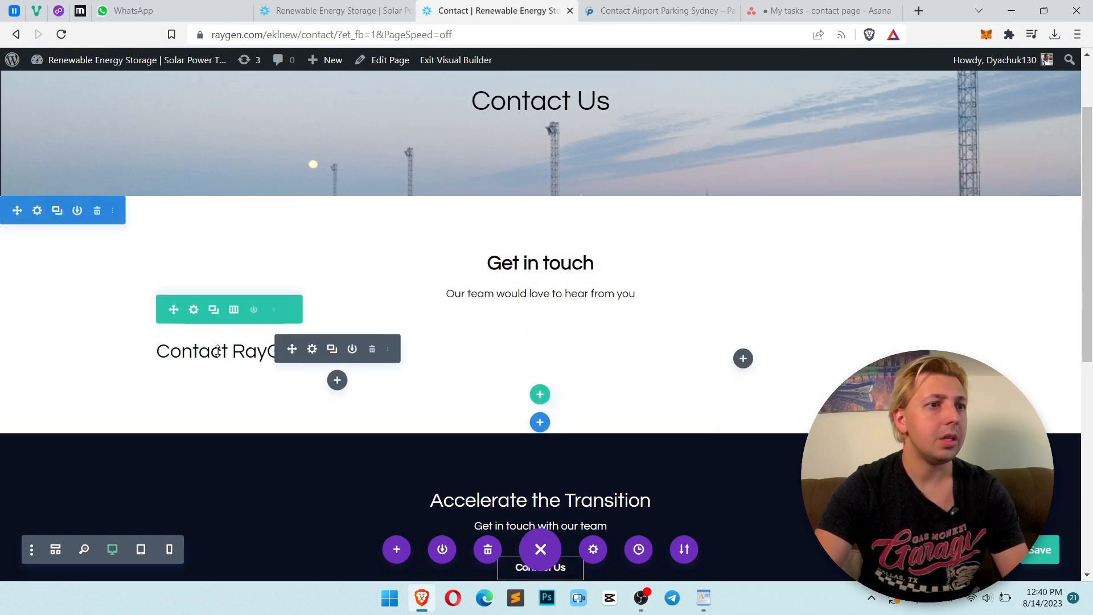
{"action": "left_click", "coordinate": [313, 350]}
{"action": "left_click", "coordinate": [851, 421]}
{"action": "key", "text": "ctrl+a"}
{"action": "left_click", "coordinate": [848, 342]}
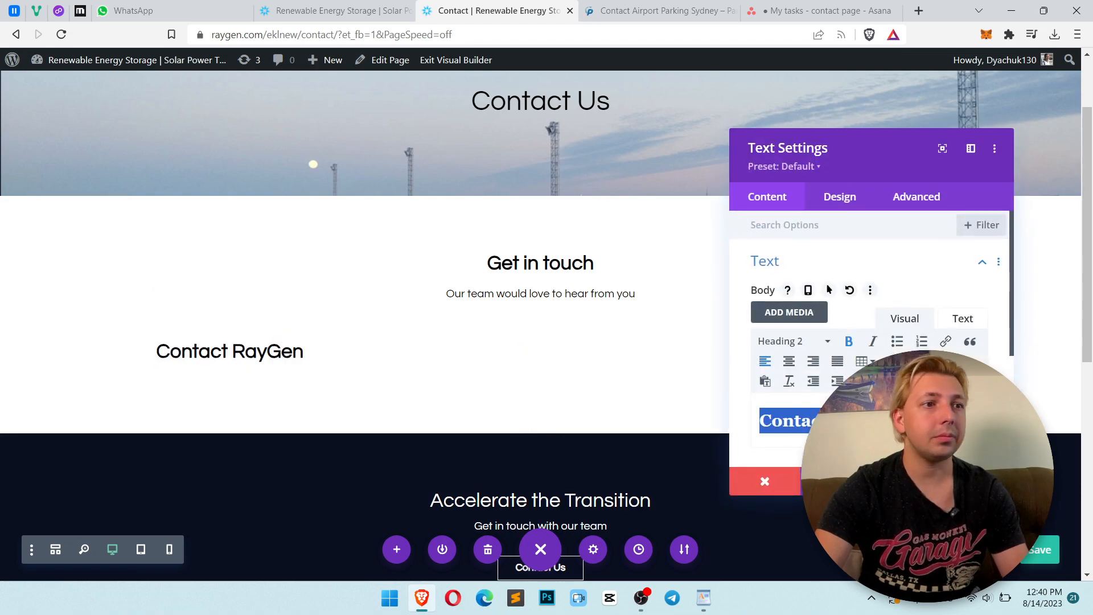
{"action": "left_click", "coordinate": [978, 481]}
Review the phone and mail contact details in the task brief document
{"action": "left_click", "coordinate": [745, 6]}
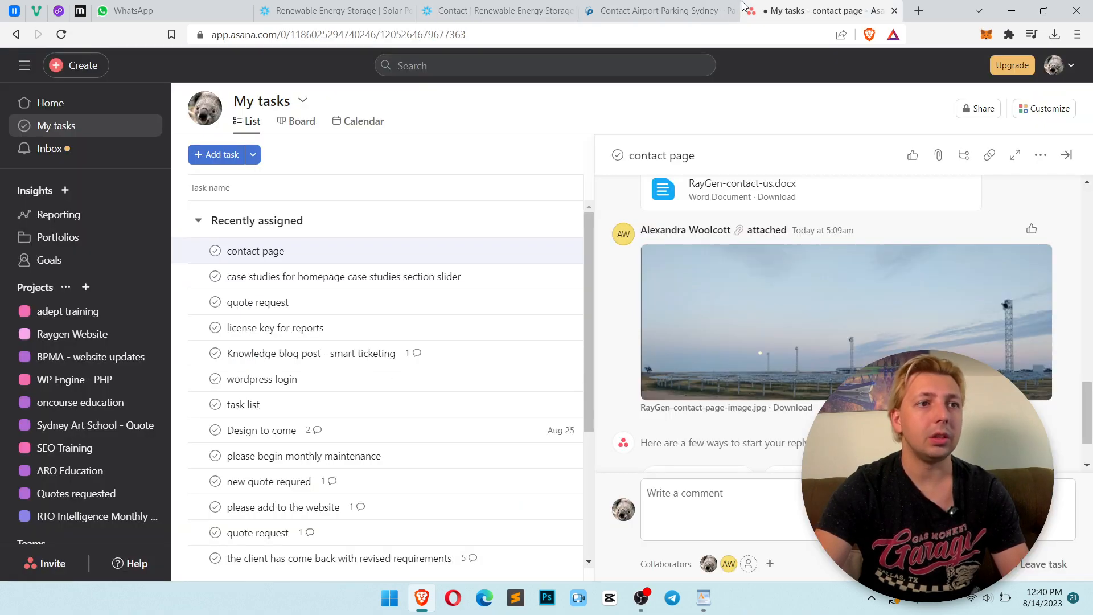
{"action": "left_click", "coordinate": [644, 7]}
{"action": "key", "text": "alt+Tab"}
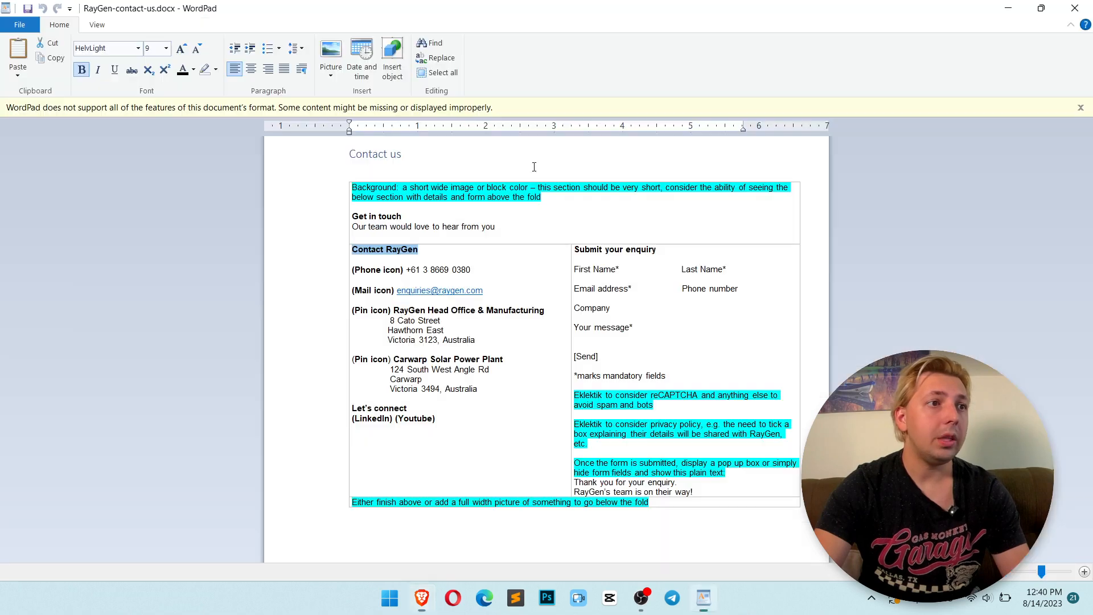
{"action": "left_click_drag", "start_coordinate": [389, 267], "coordinate": [446, 269]}
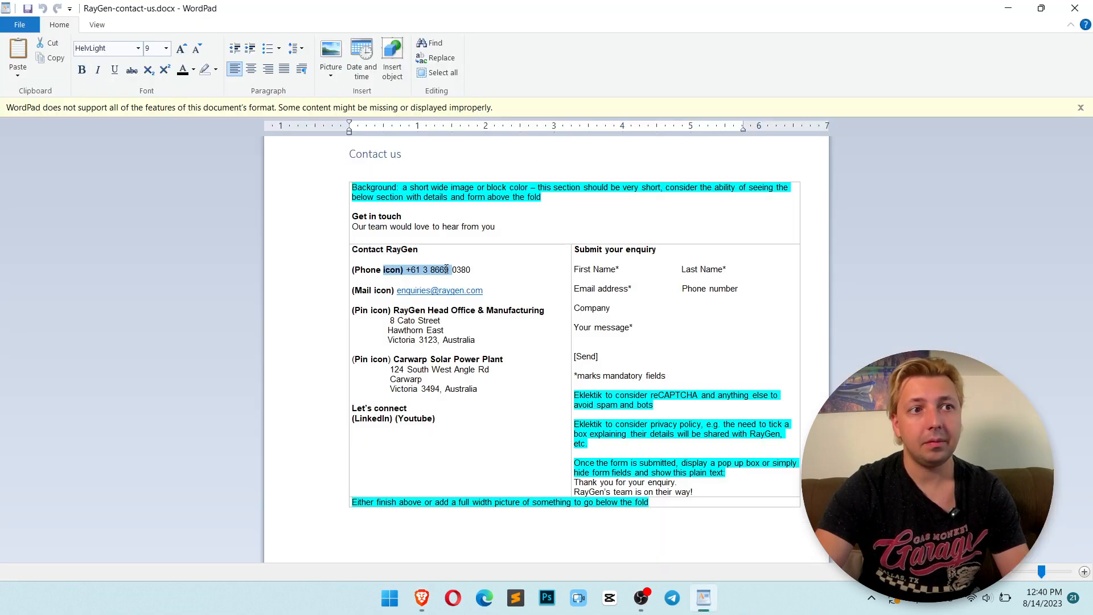
{"action": "left_click_drag", "start_coordinate": [358, 290], "coordinate": [483, 291]}
{"action": "key", "text": "alt+Tab"}
{"action": "left_click", "coordinate": [493, 11]}
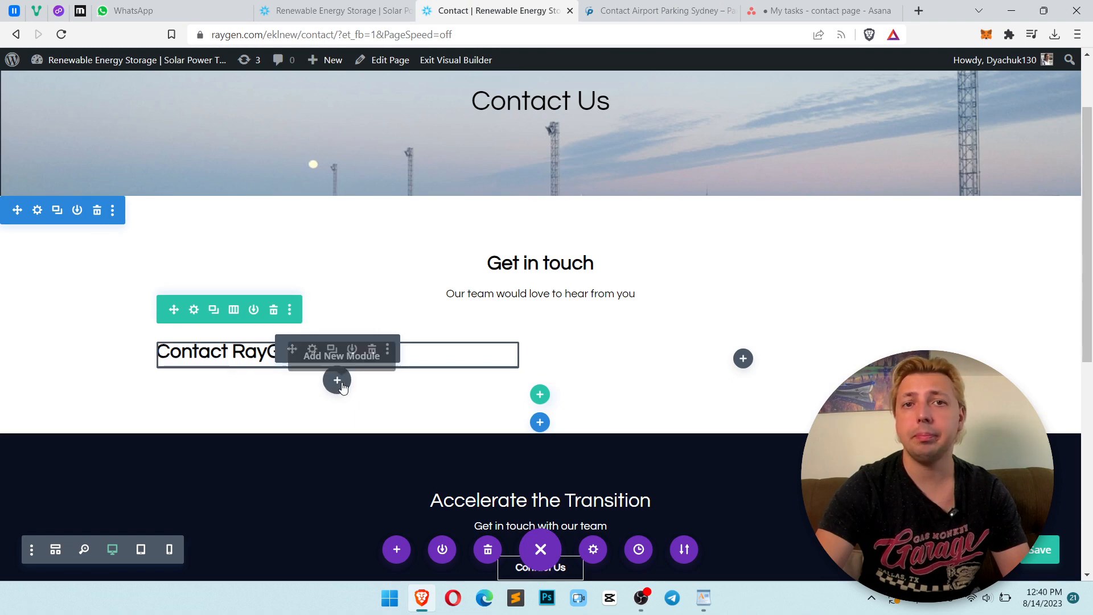
Add a Blurb module below the Contact RayGen heading in the left column
{"action": "left_click", "coordinate": [340, 382]}
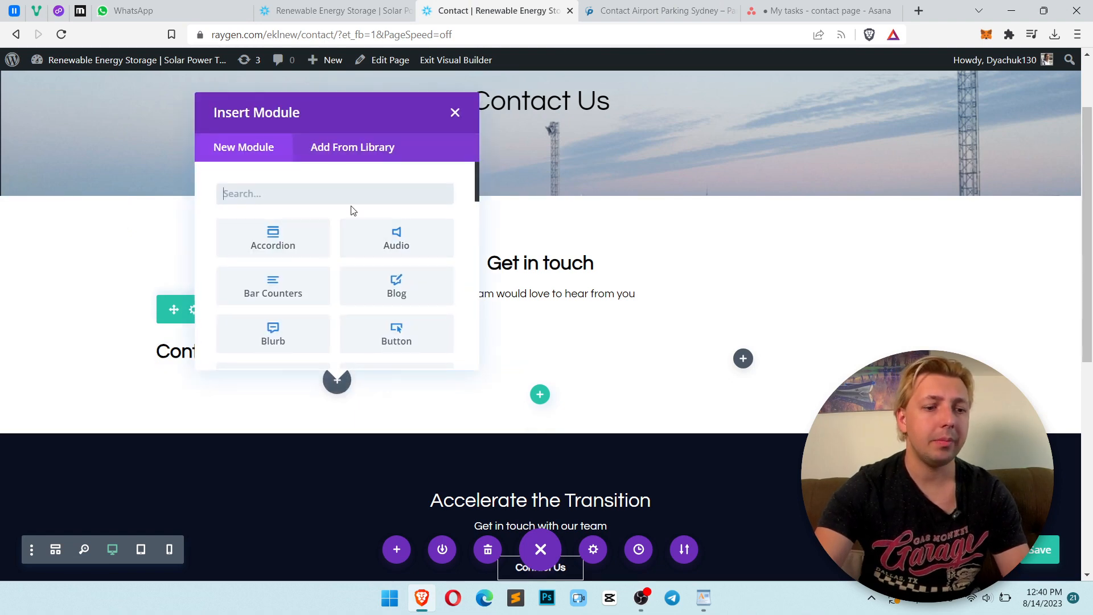
{"action": "type", "text": "blur"}
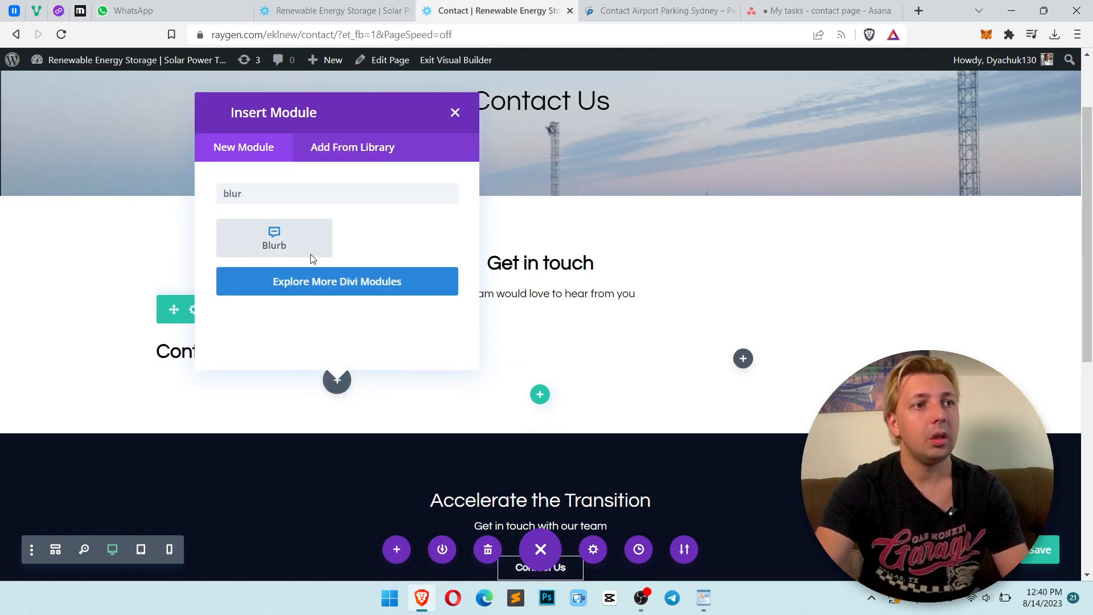
{"action": "left_click", "coordinate": [307, 239]}
{"action": "key", "text": "alt+Tab"}
{"action": "key", "text": "alt+Tab"}
{"action": "key", "text": "alt+Tab"}
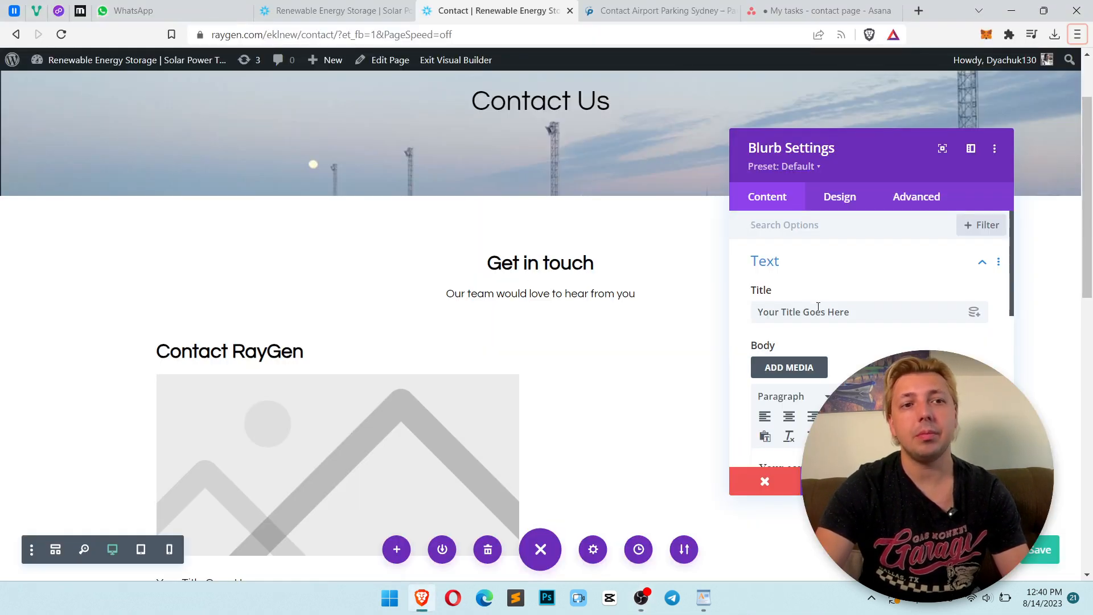
{"action": "scroll", "coordinate": [854, 308], "scroll_direction": "down", "scroll_amount": 1}
{"action": "scroll", "coordinate": [842, 292], "scroll_direction": "up", "scroll_amount": 1}
{"action": "scroll", "coordinate": [863, 317], "scroll_direction": "down", "scroll_amount": 5}
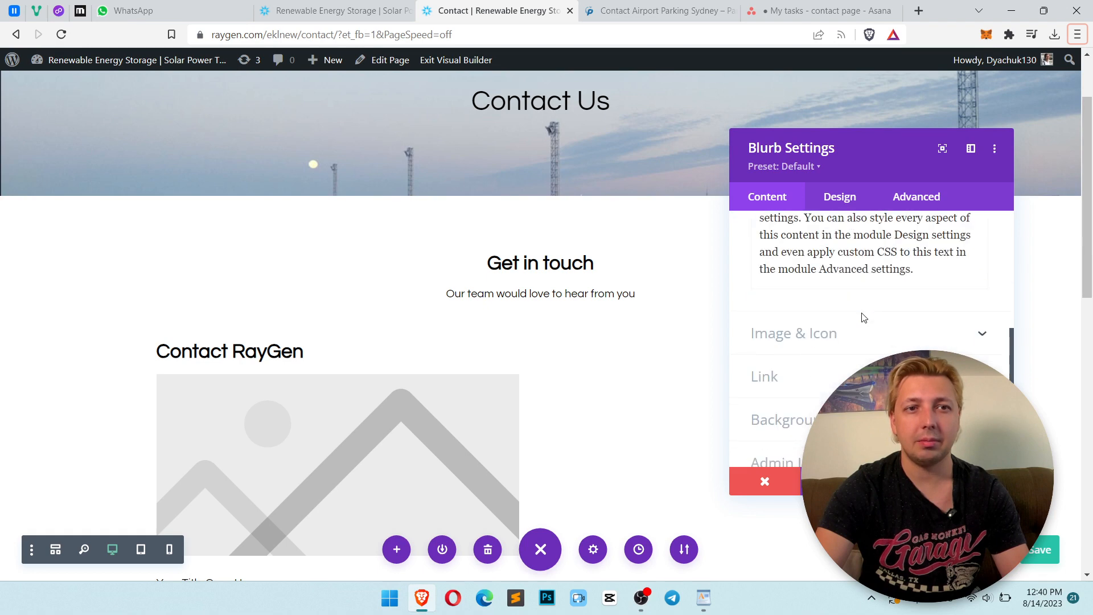
{"action": "scroll", "coordinate": [861, 313], "scroll_direction": "up", "scroll_amount": 2}
{"action": "key", "text": "alt+Tab"}
{"action": "key", "text": "alt+Tab"}
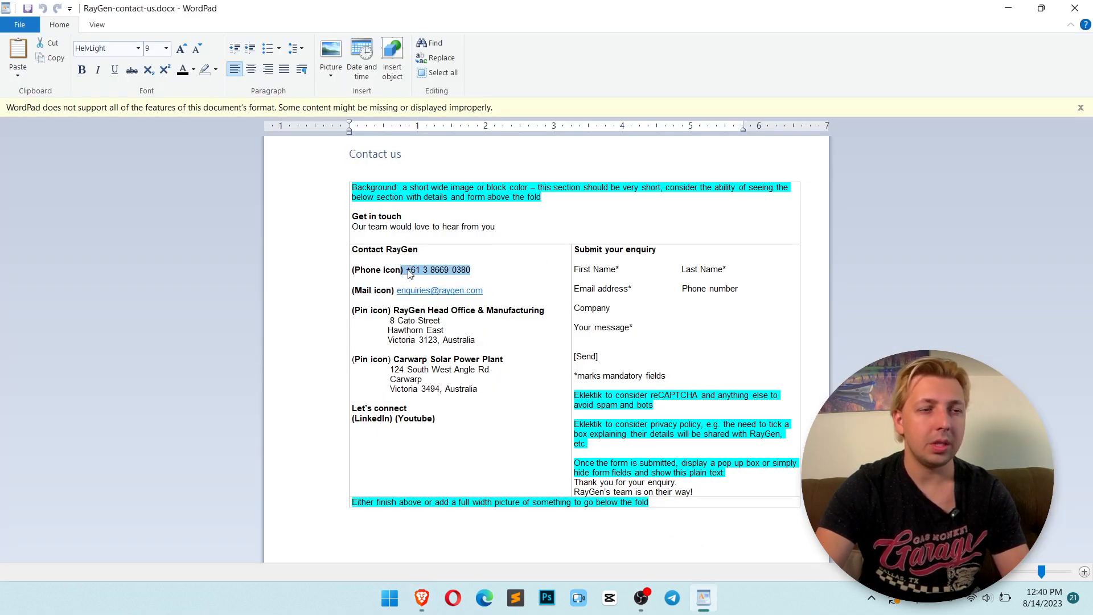
{"action": "key", "text": "alt+Tab"}
{"action": "scroll", "coordinate": [854, 285], "scroll_direction": "up", "scroll_amount": 4}
{"action": "triple_click", "coordinate": [832, 311]}
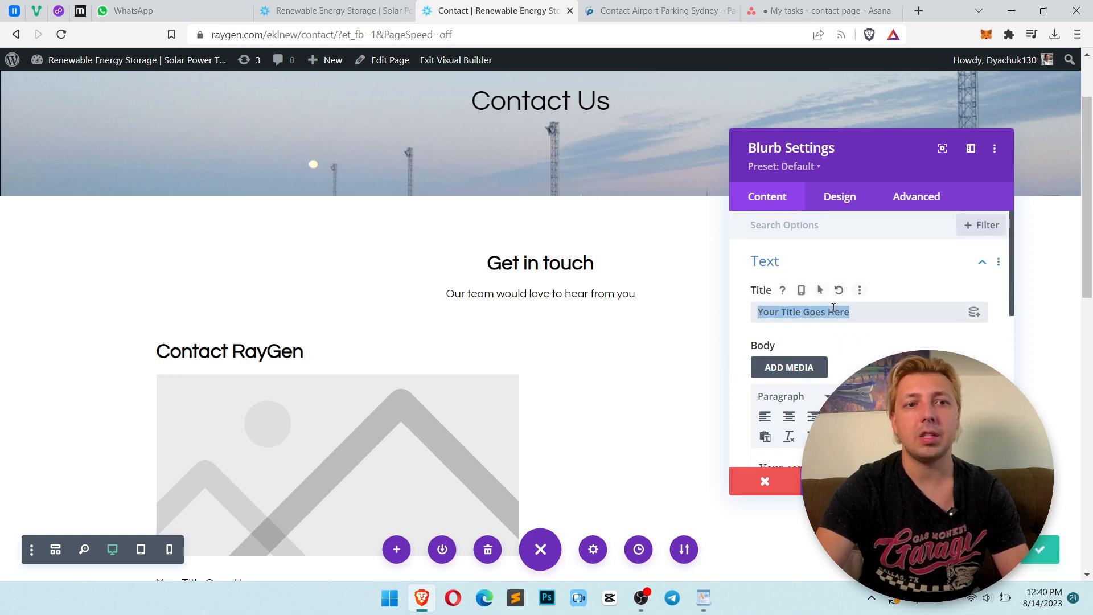
{"action": "key", "text": "ctrl+v"}
{"action": "scroll", "coordinate": [834, 272], "scroll_direction": "down", "scroll_amount": 1}
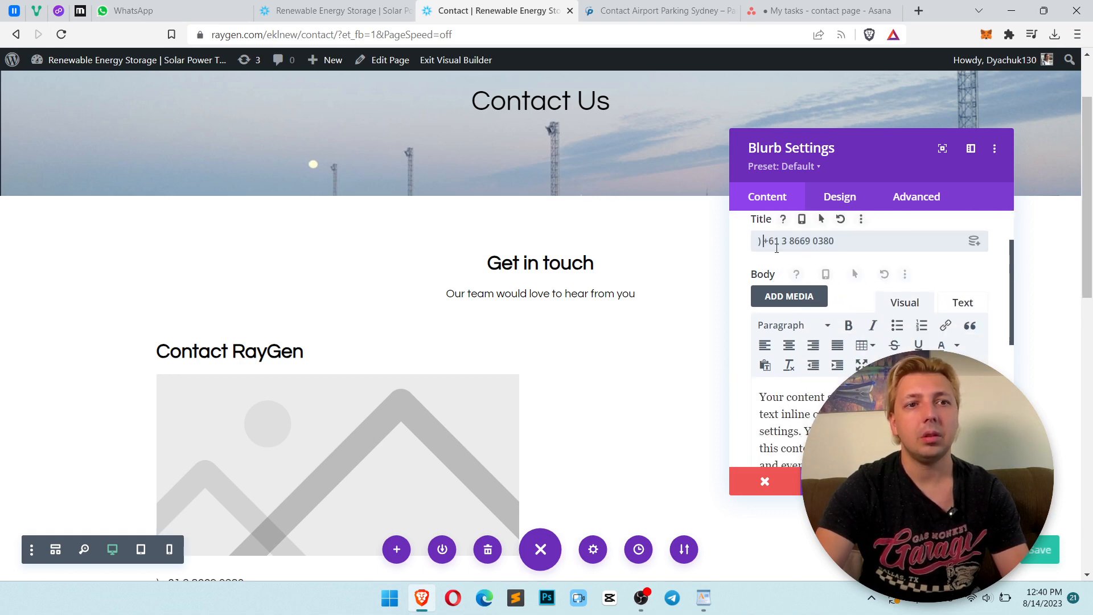
{"action": "key", "text": "BackSpace"}
{"action": "key", "text": "BackSpace"}
Clear all the placeholder body text from the blurb
{"action": "key", "text": "ctrl+a"}
{"action": "left_click", "coordinate": [835, 415]}
{"action": "key", "text": "ctrl+a"}
{"action": "key", "text": "BackSpace"}
{"action": "scroll", "coordinate": [835, 371], "scroll_direction": "down", "scroll_amount": 3}
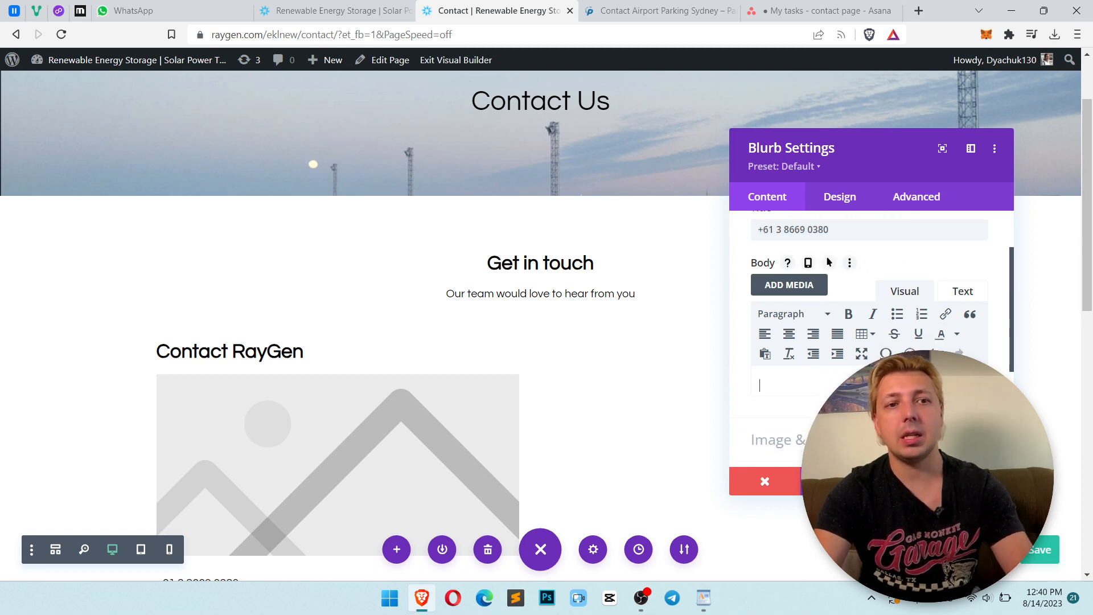
{"action": "left_click", "coordinate": [835, 369]}
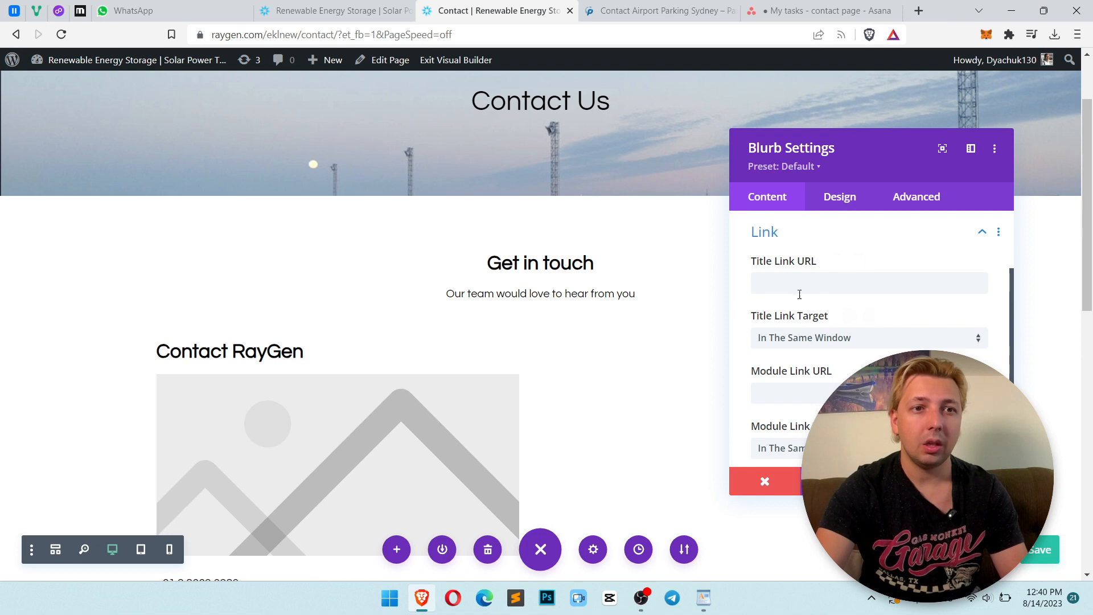
{"action": "left_click", "coordinate": [838, 393]}
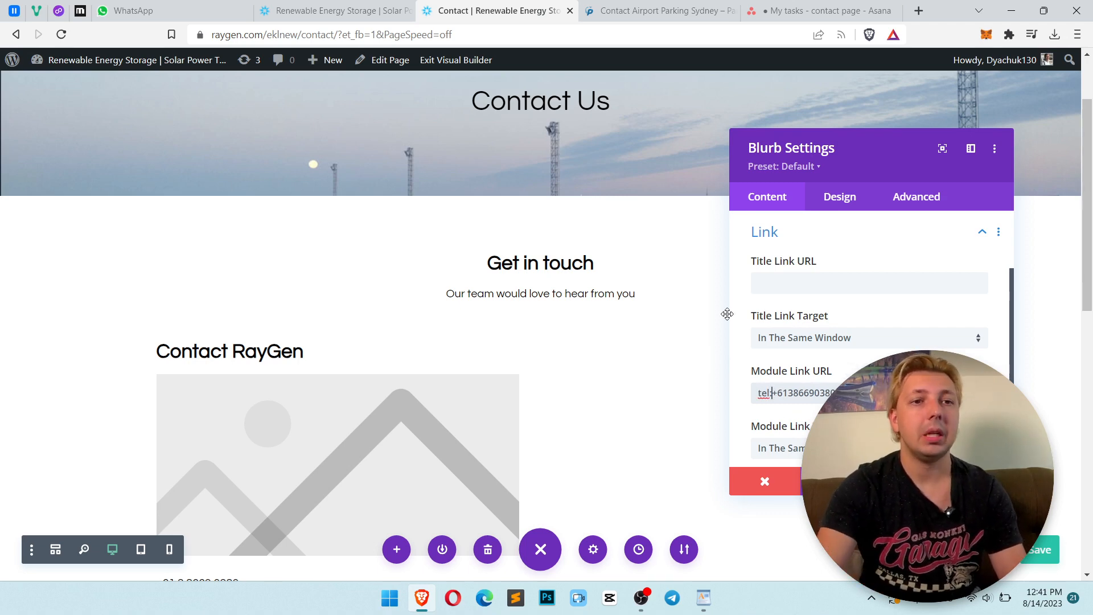
{"action": "scroll", "coordinate": [846, 288], "scroll_direction": "down", "scroll_amount": 3}
{"action": "scroll", "coordinate": [847, 293], "scroll_direction": "up", "scroll_amount": 5}
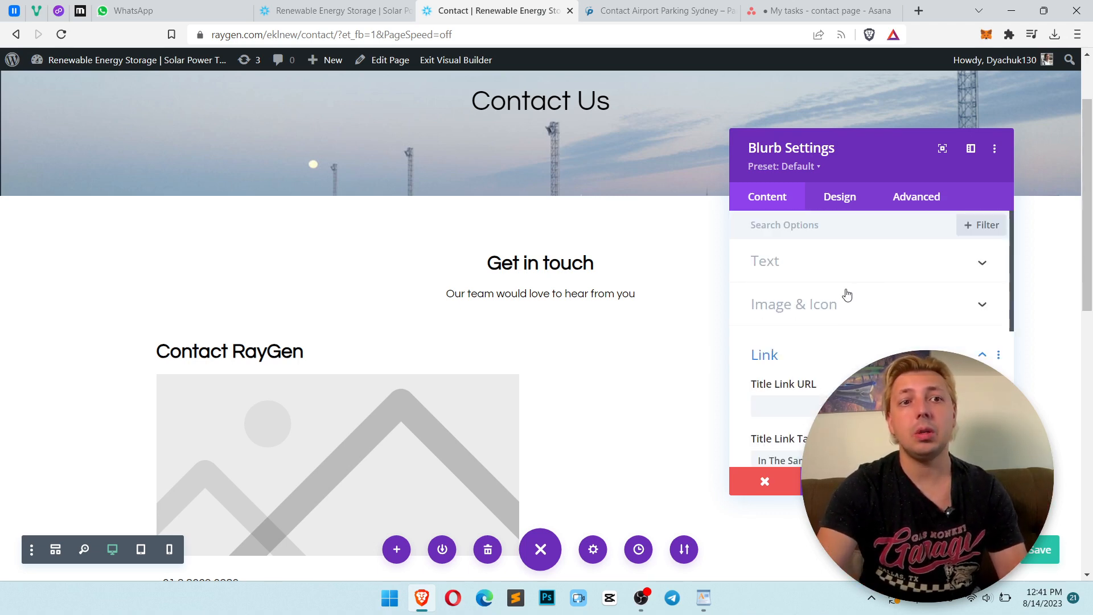
Switch the blurb to use an icon and choose the phone icon
{"action": "left_click", "coordinate": [820, 310]}
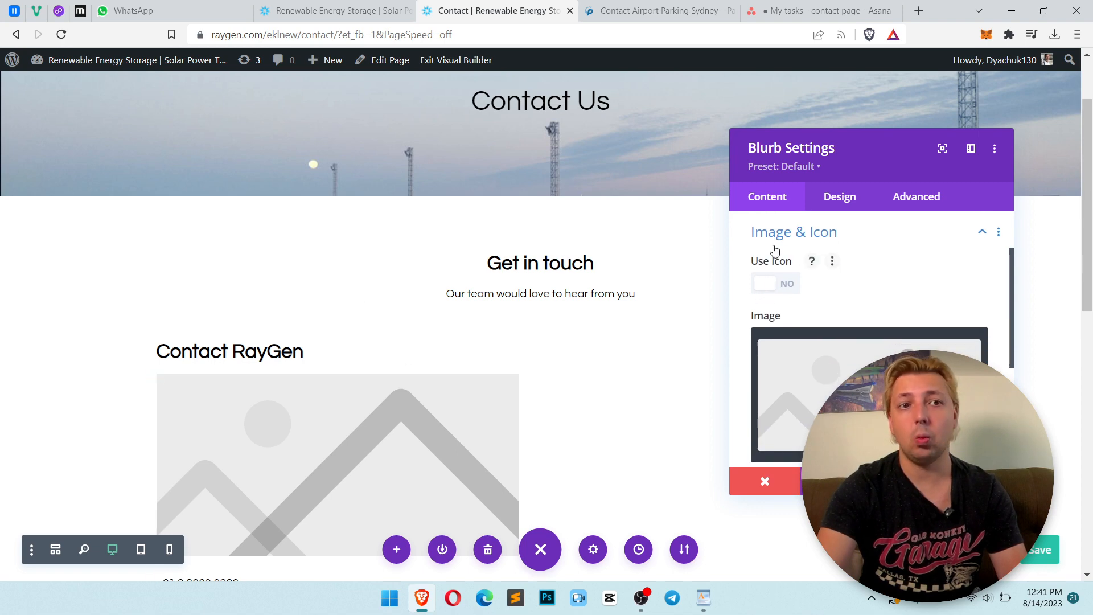
{"action": "left_click", "coordinate": [766, 285]}
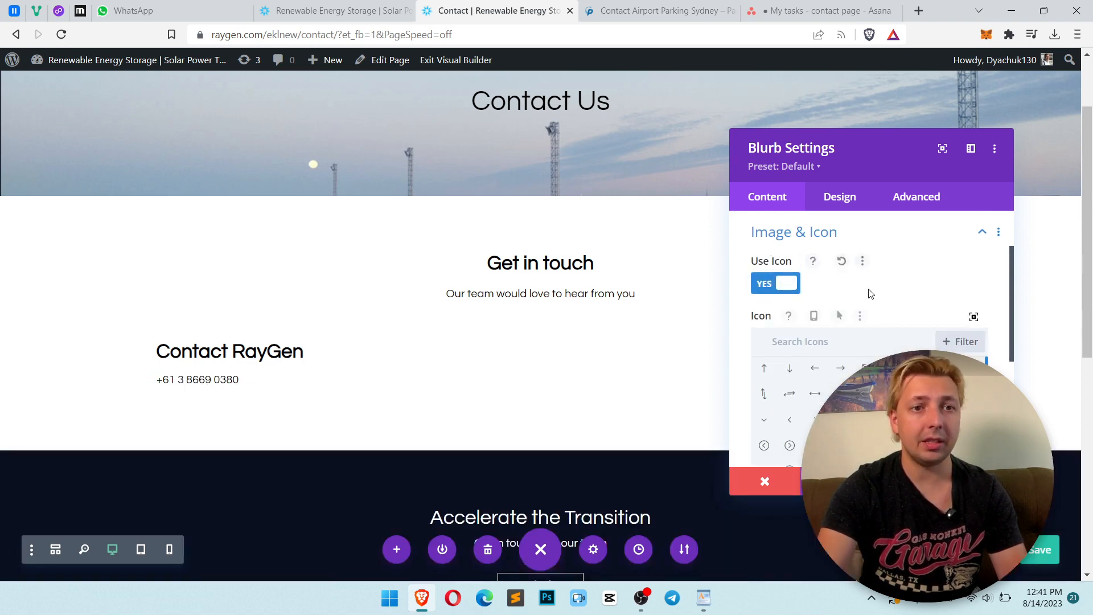
{"action": "type", "text": "phone"}
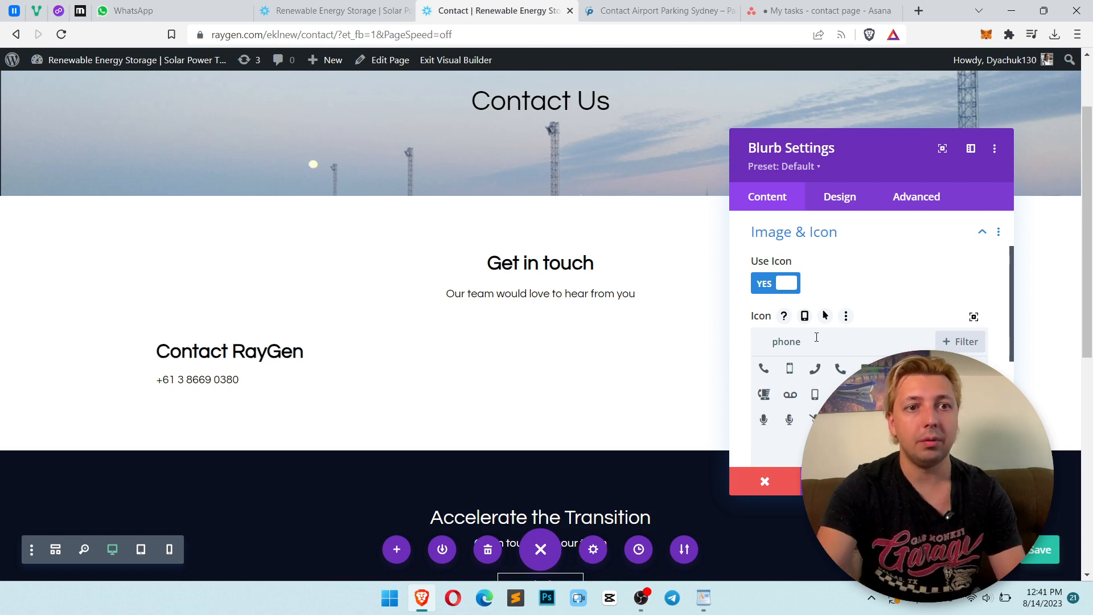
{"action": "left_click", "coordinate": [766, 368]}
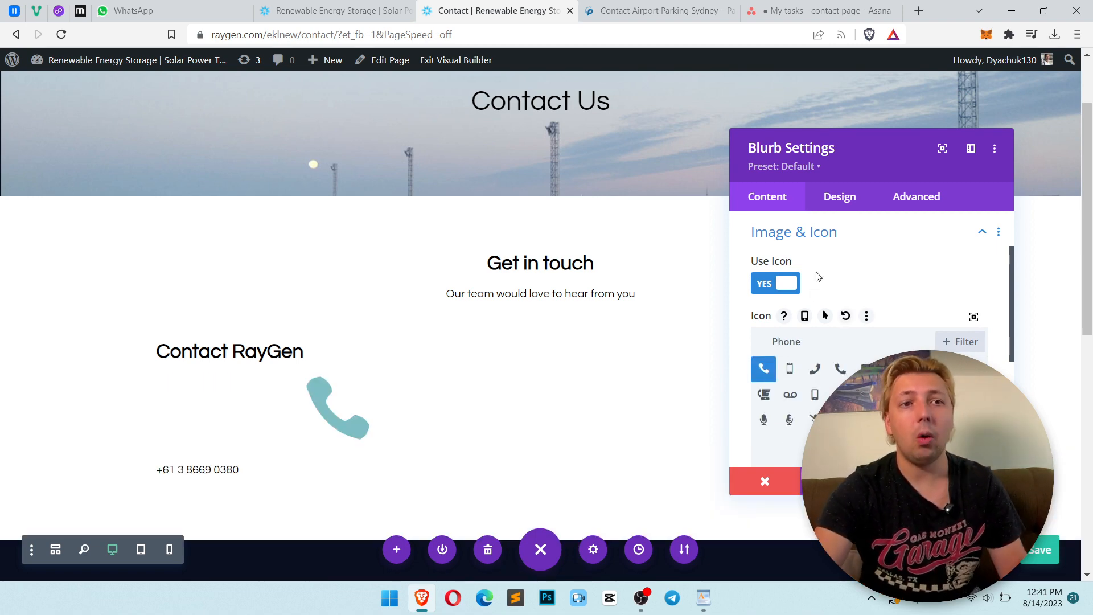
Set the blurb icon colour to black #000000
{"action": "left_click", "coordinate": [834, 193]}
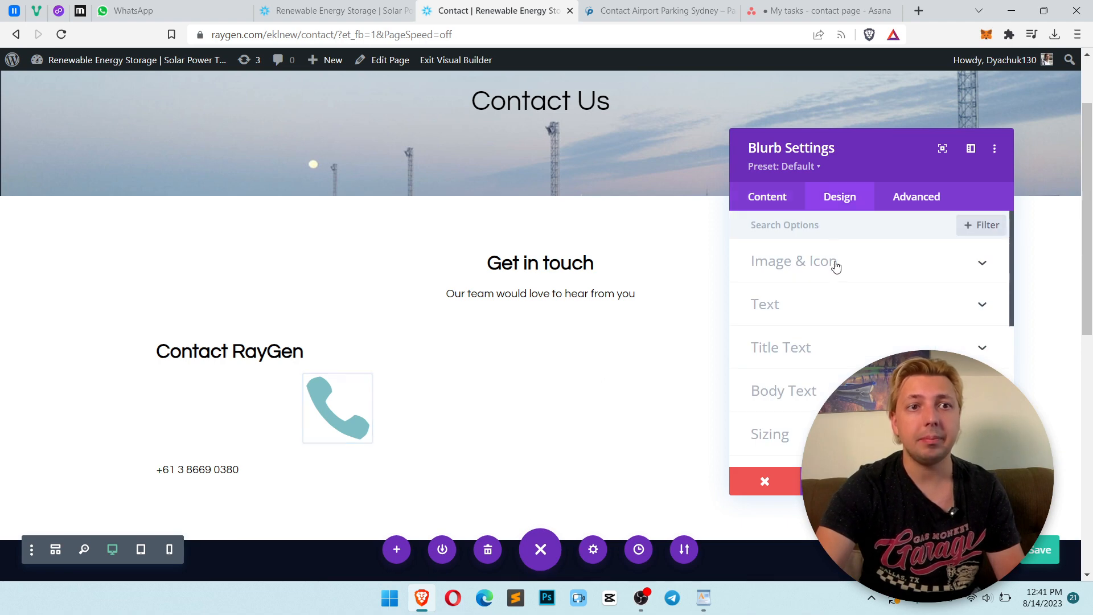
{"action": "left_click", "coordinate": [834, 264]}
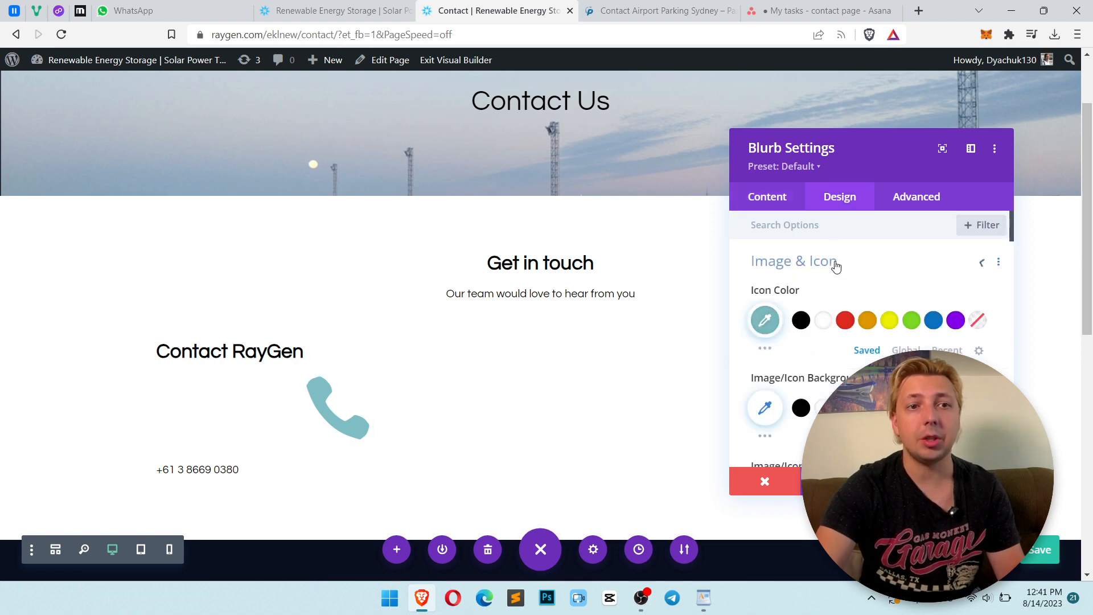
{"action": "left_click", "coordinate": [801, 321]}
Set the icon placement to Left
{"action": "scroll", "coordinate": [910, 305], "scroll_direction": "down", "scroll_amount": 4}
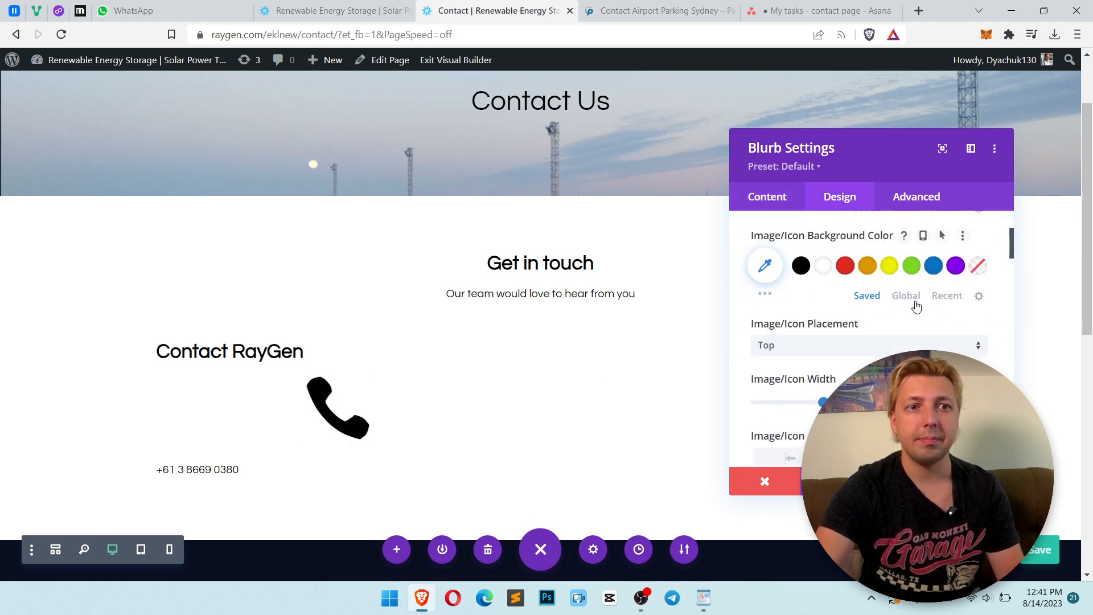
{"action": "left_click", "coordinate": [782, 276]}
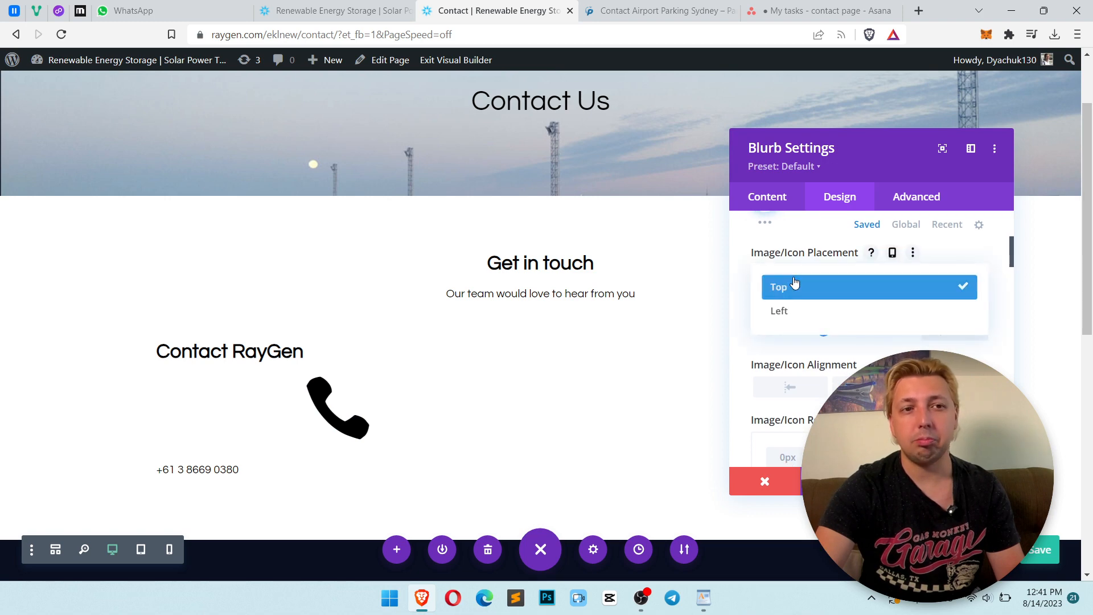
{"action": "left_click", "coordinate": [802, 317]}
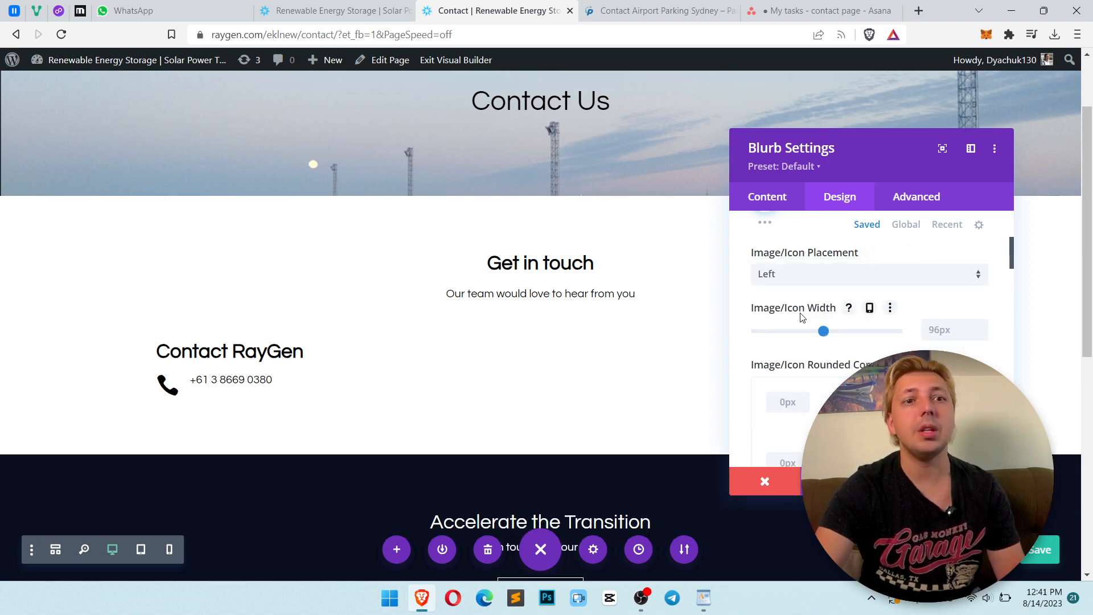
Set the icon width to 18px
{"action": "left_click", "coordinate": [949, 328]}
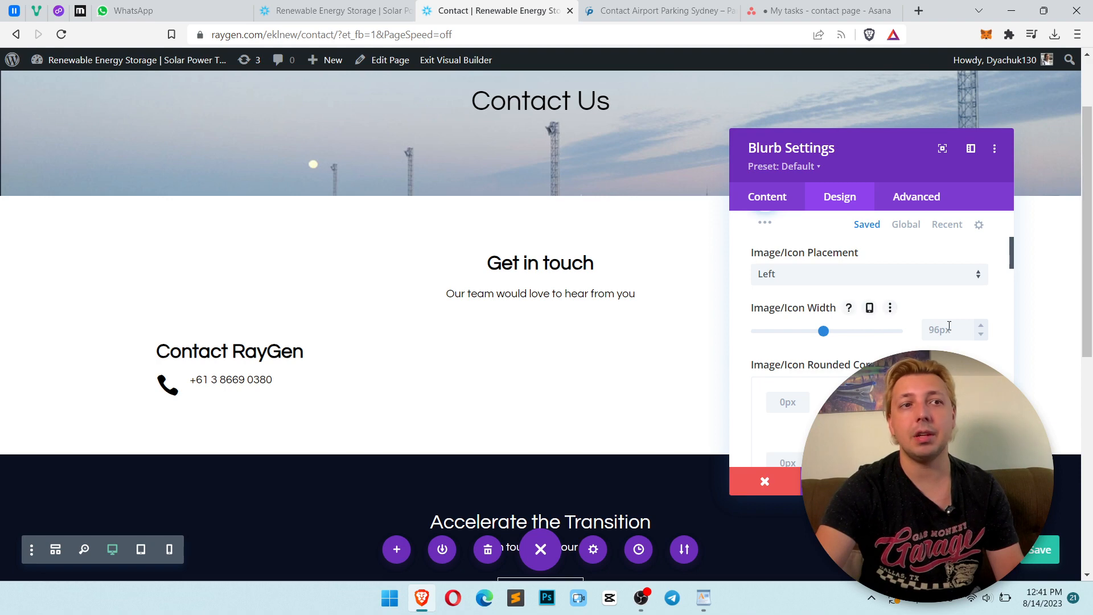
{"action": "type", "text": "2"}
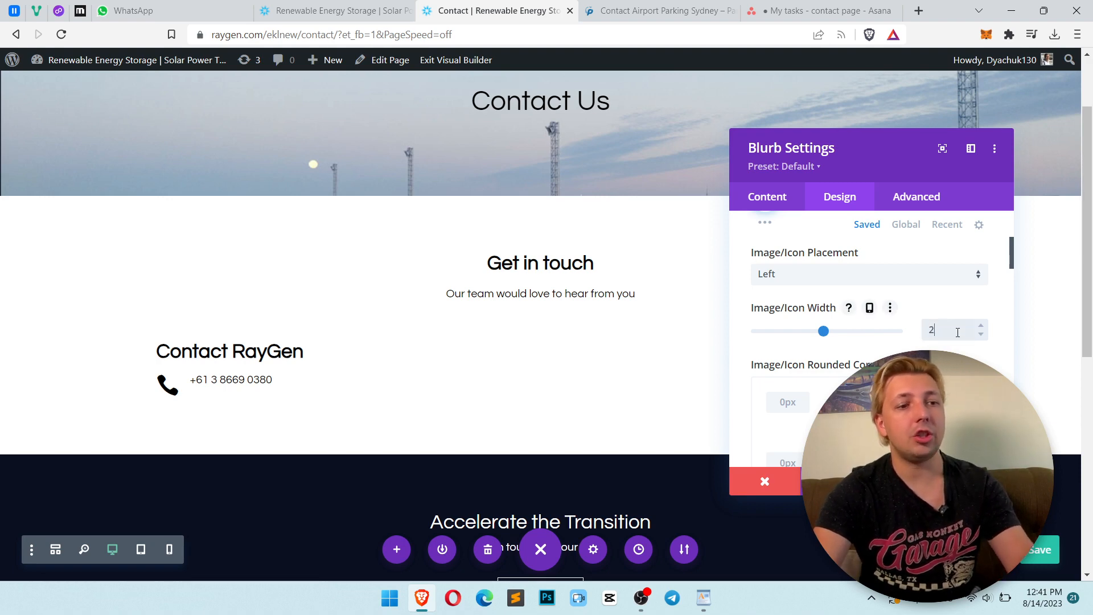
{"action": "type", "text": "4px"}
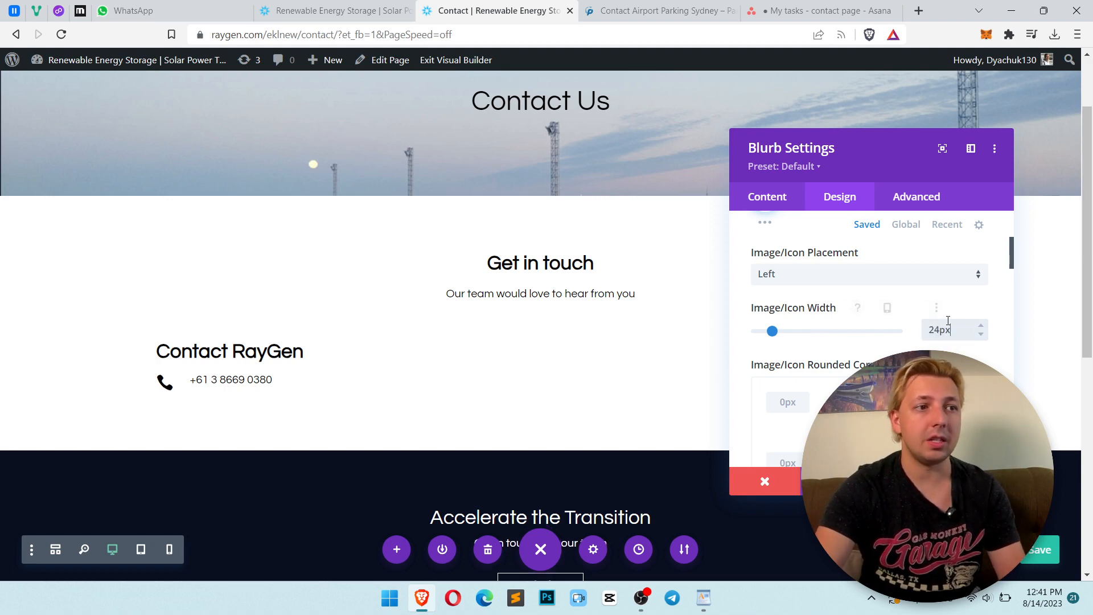
{"action": "left_click", "coordinate": [981, 334]}
{"action": "left_click", "coordinate": [981, 334]}
{"action": "left_click", "coordinate": [981, 334]}
{"action": "left_click", "coordinate": [981, 334]}
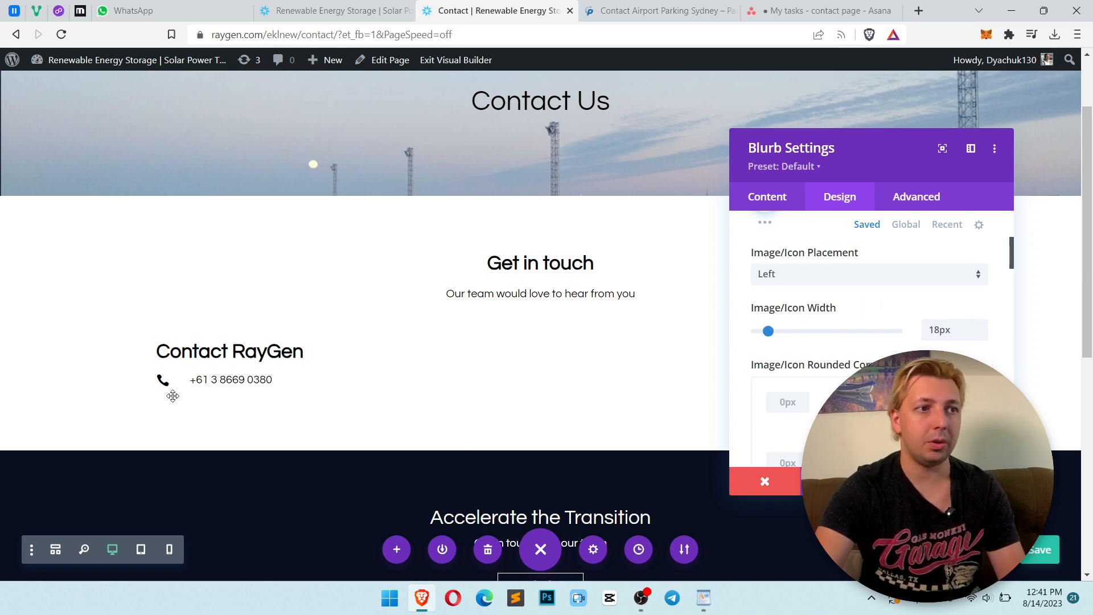
Add bottom margin to the Contact RayGen heading's spacing and save the page
{"action": "left_click", "coordinate": [209, 367]}
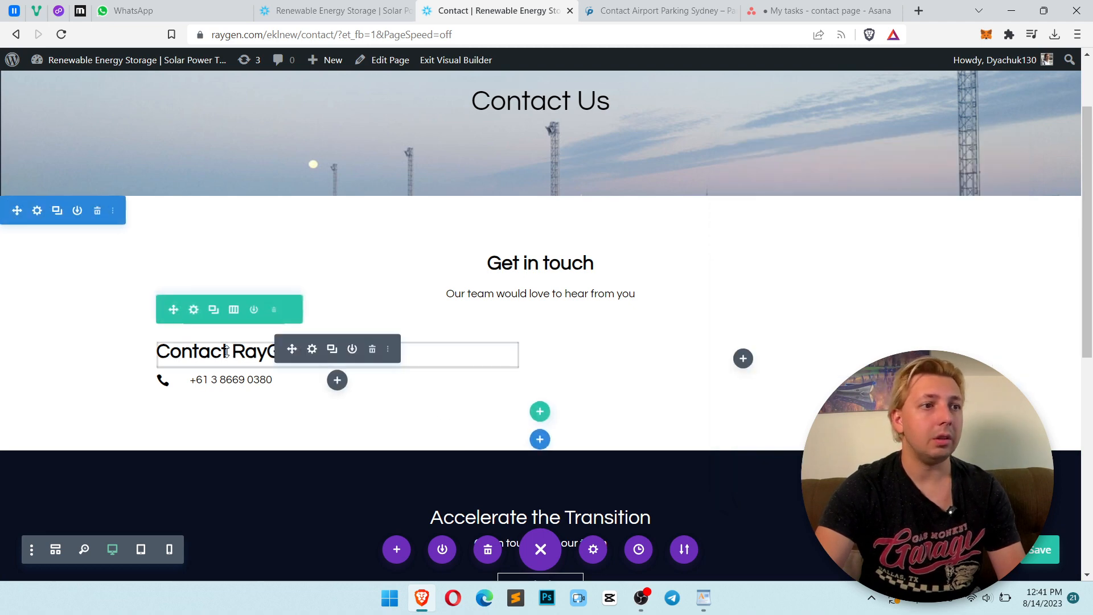
{"action": "left_click", "coordinate": [312, 350]}
{"action": "left_click", "coordinate": [839, 197]}
{"action": "left_click", "coordinate": [833, 387]}
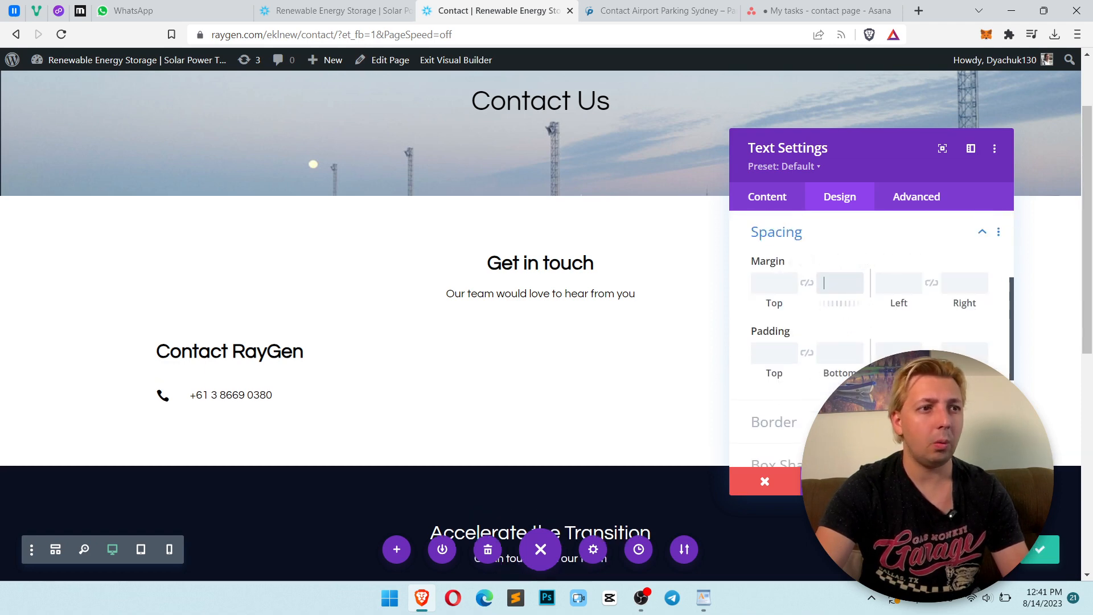
{"action": "left_click", "coordinate": [978, 481]}
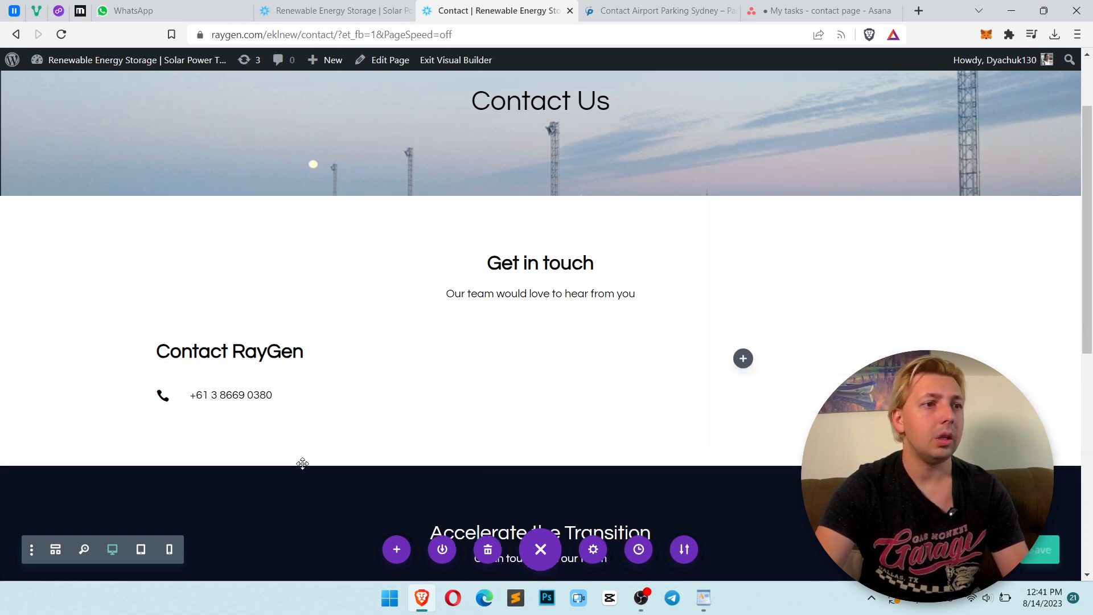
{"action": "key", "text": "ctrl+s"}
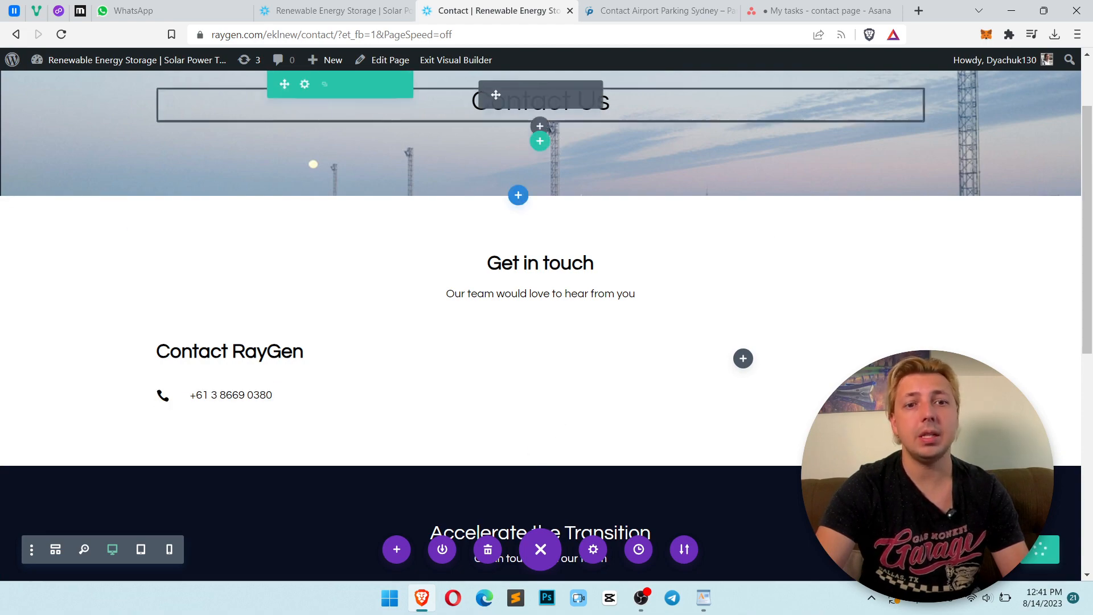
Open the live Contact page from the homepage navigation
{"action": "left_click", "coordinate": [326, 9]}
{"action": "scroll", "coordinate": [799, 182], "scroll_direction": "down", "scroll_amount": 5}
{"action": "scroll", "coordinate": [799, 182], "scroll_direction": "up", "scroll_amount": 12}
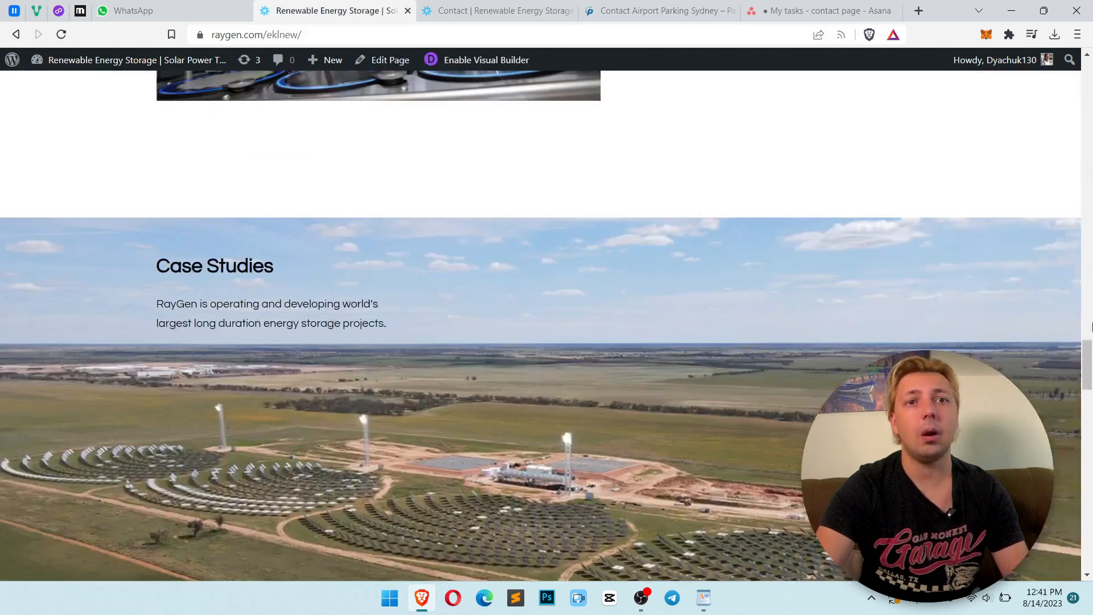
{"action": "left_click_drag", "start_coordinate": [1089, 388], "coordinate": [1088, 91]}
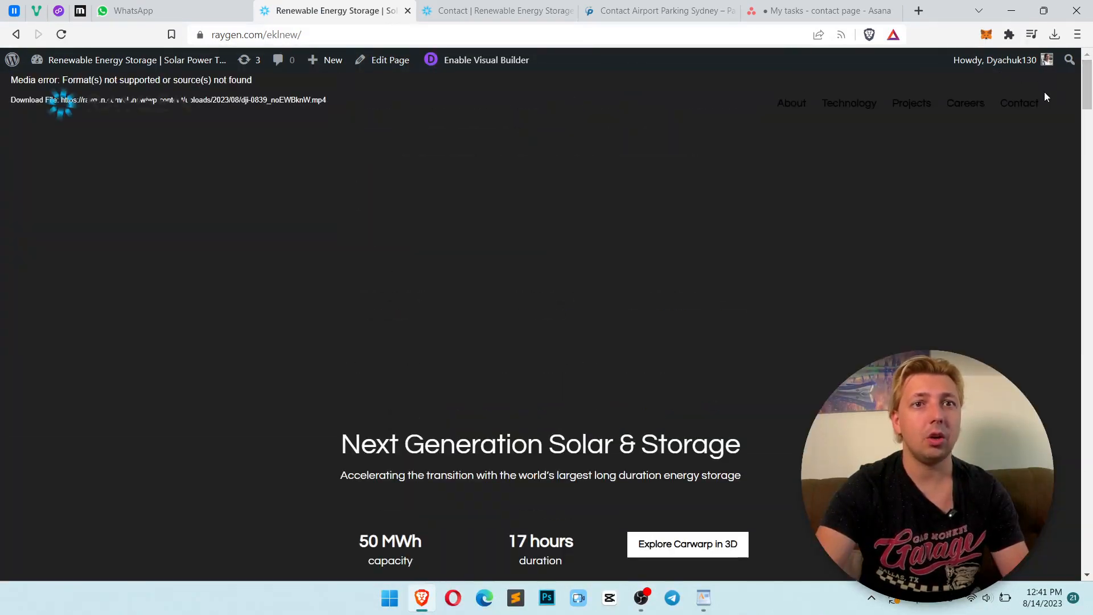
{"action": "left_click", "coordinate": [1017, 105]}
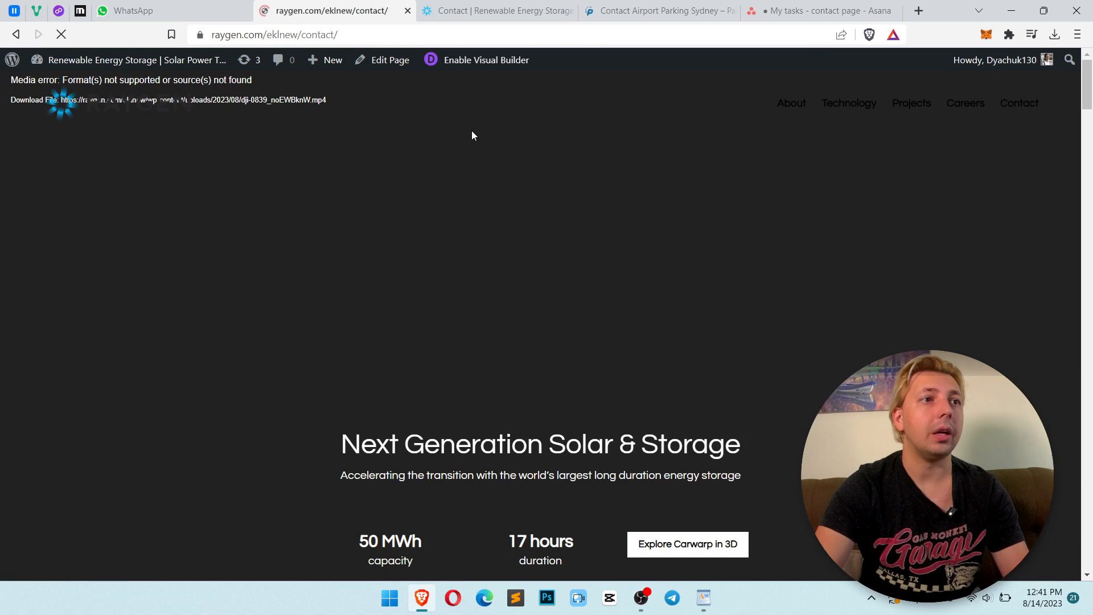
{"action": "left_click", "coordinate": [461, 9]}
{"action": "left_click", "coordinate": [336, 10]}
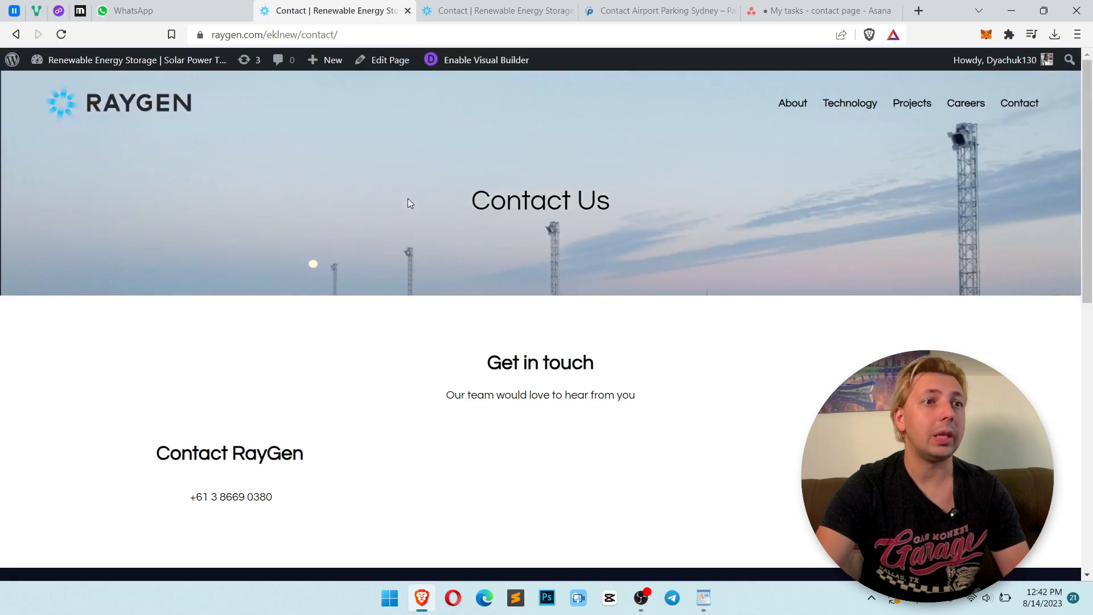
Inspect the phone blurb's HTML structure in the browser developer tools
{"action": "scroll", "coordinate": [307, 399], "scroll_direction": "down", "scroll_amount": 1}
{"action": "right_click", "coordinate": [221, 432]}
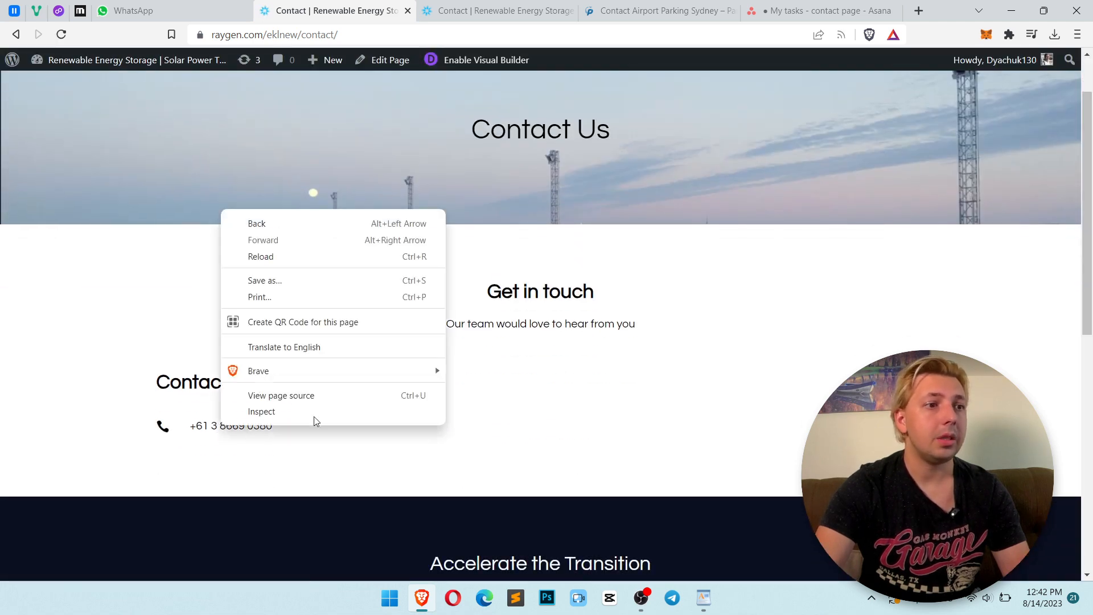
{"action": "left_click", "coordinate": [313, 411]}
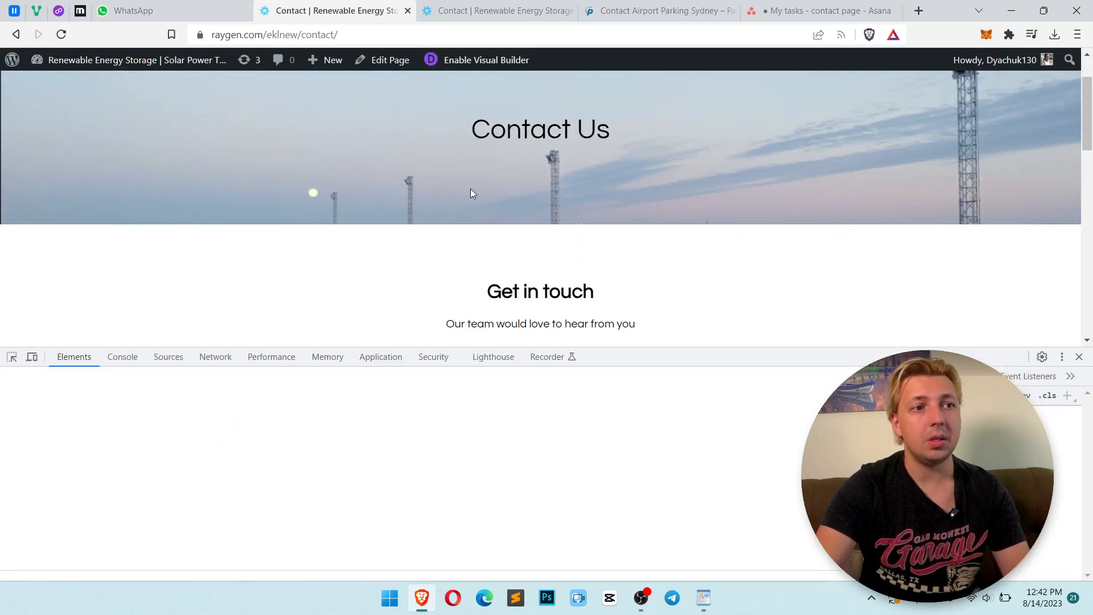
{"action": "scroll", "coordinate": [470, 193], "scroll_direction": "down", "scroll_amount": 3}
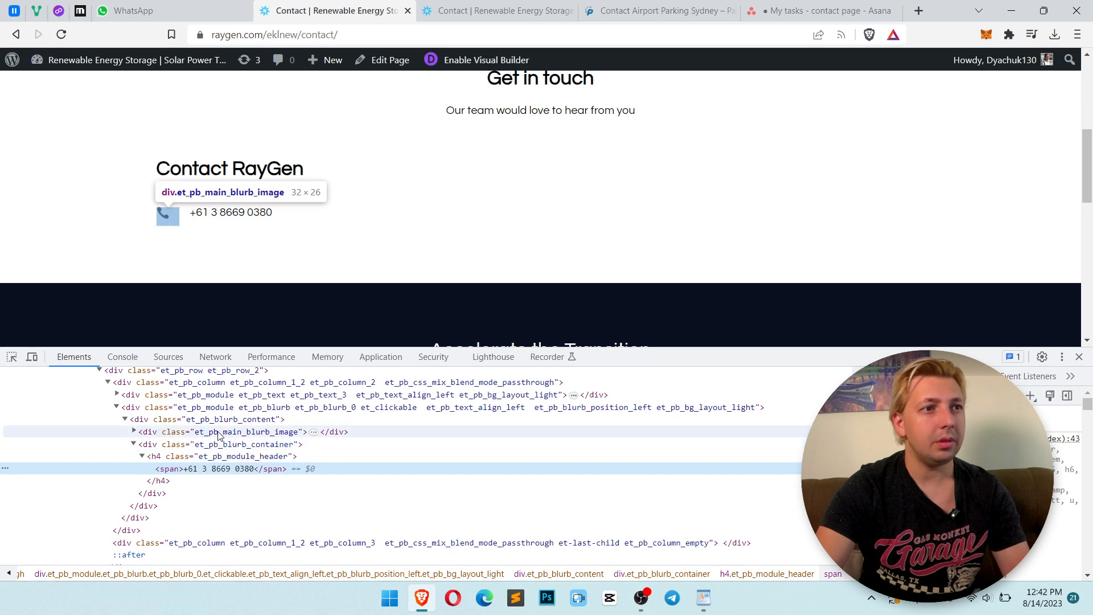
Inspect the phone blurb's image and container elements and select the et_pb_blurb_container class name in the developer tools
{"action": "left_click", "coordinate": [220, 449]}
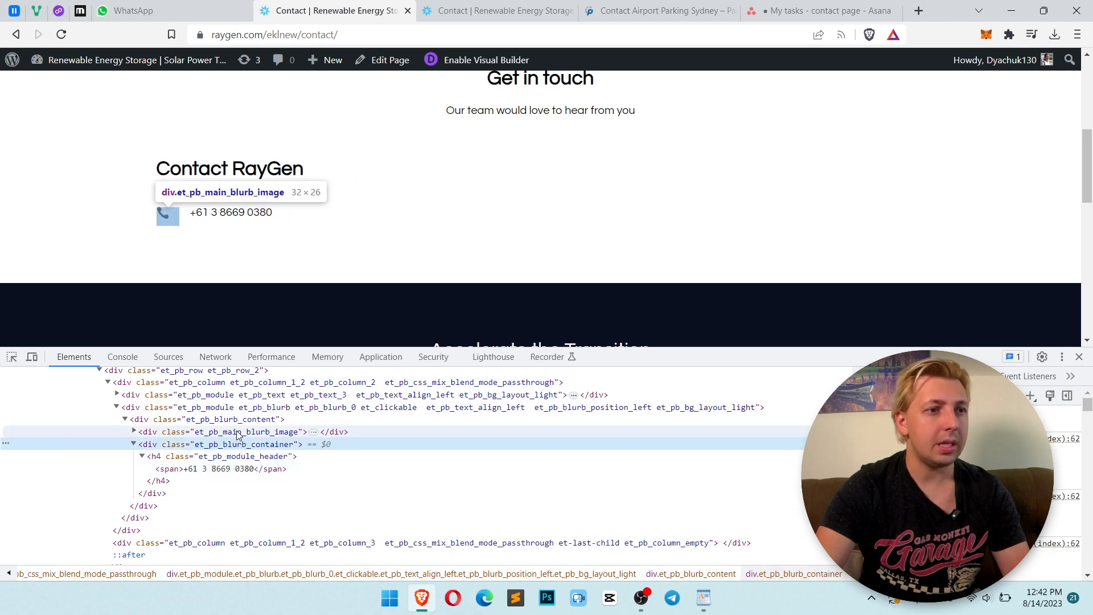
{"action": "left_click", "coordinate": [239, 432]}
{"action": "left_click", "coordinate": [239, 420]}
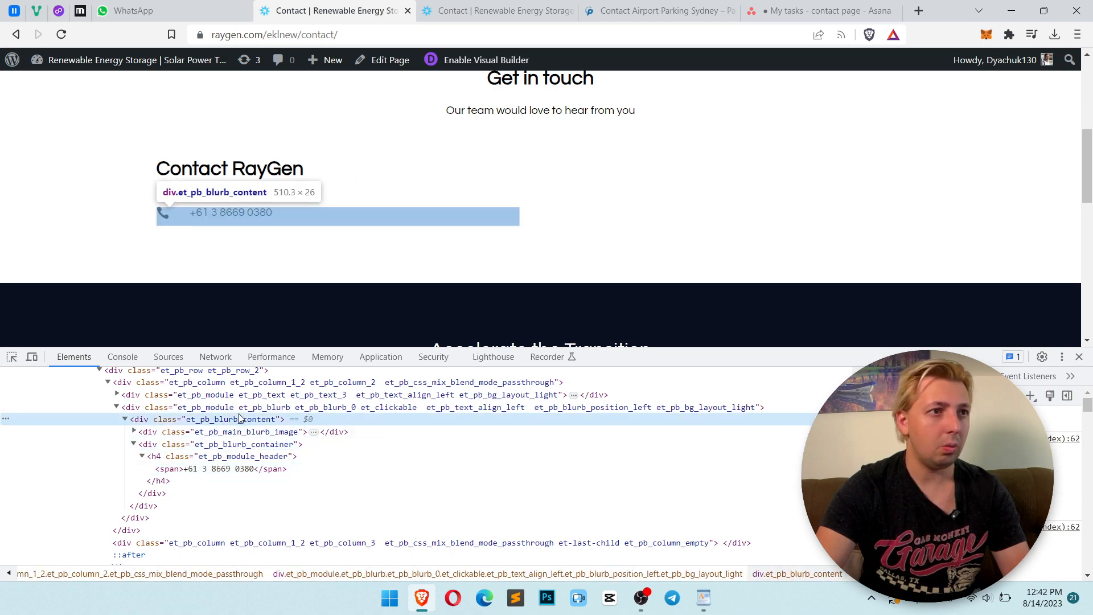
{"action": "left_click", "coordinate": [245, 445]}
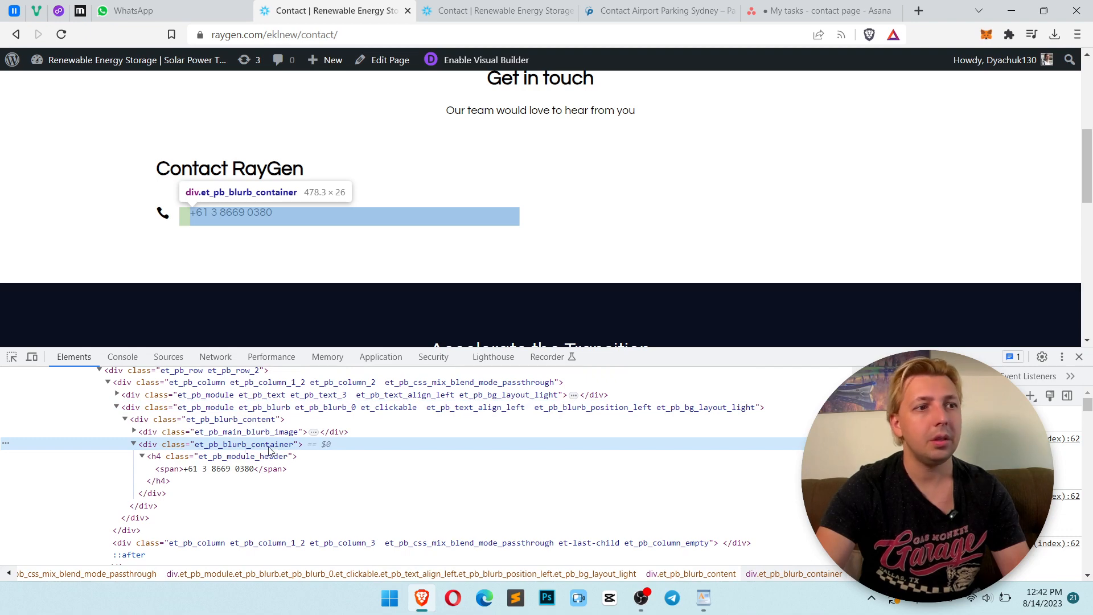
{"action": "double_click", "coordinate": [257, 446]}
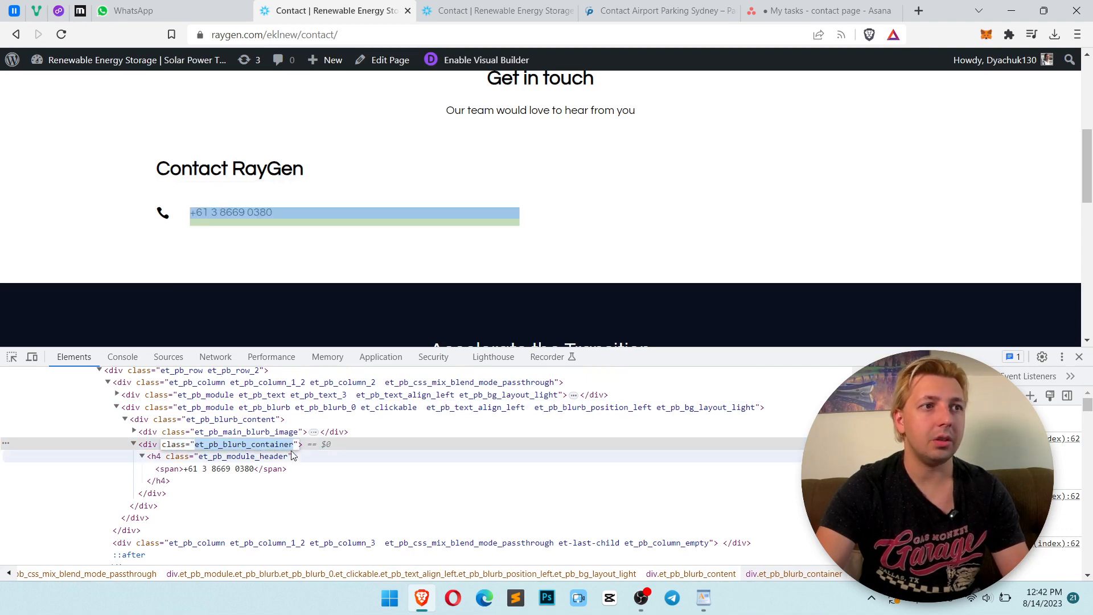
Add padding-left:0!important to the phone blurb's Blurb Content custom CSS in the visual builder
{"action": "left_click", "coordinate": [494, 11]}
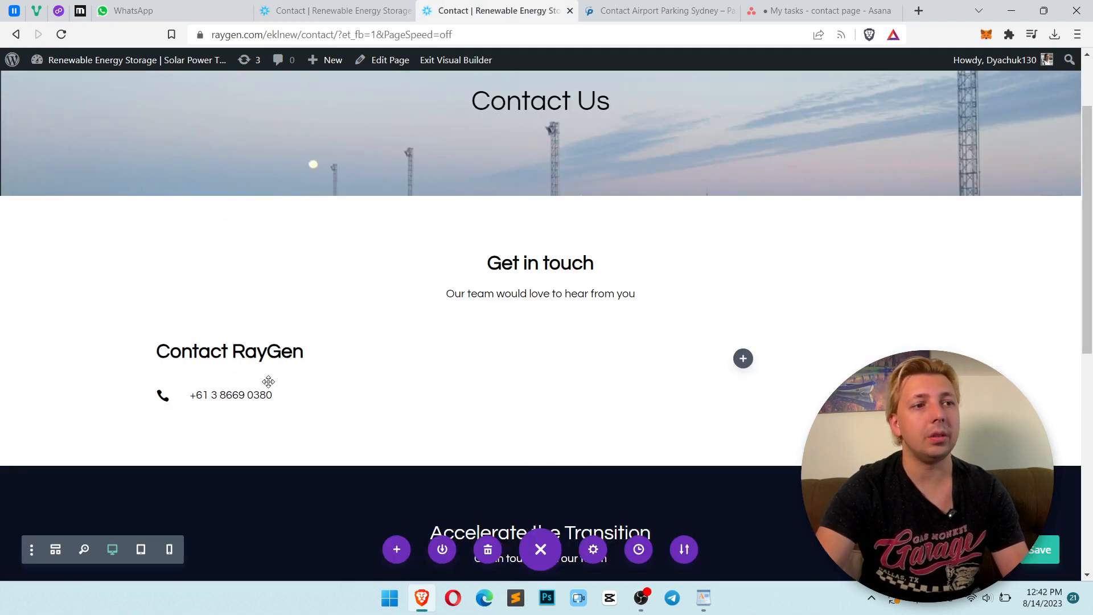
{"action": "mouse_move", "coordinate": [287, 395]}
{"action": "left_click", "coordinate": [426, 400]}
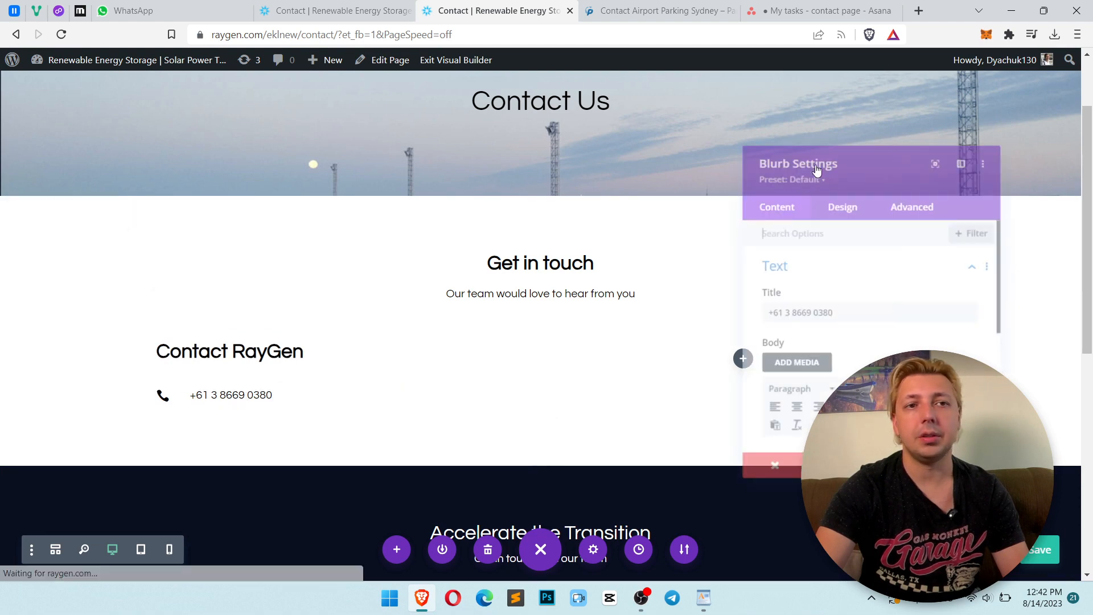
{"action": "left_click", "coordinate": [916, 196]}
{"action": "left_click", "coordinate": [840, 301]}
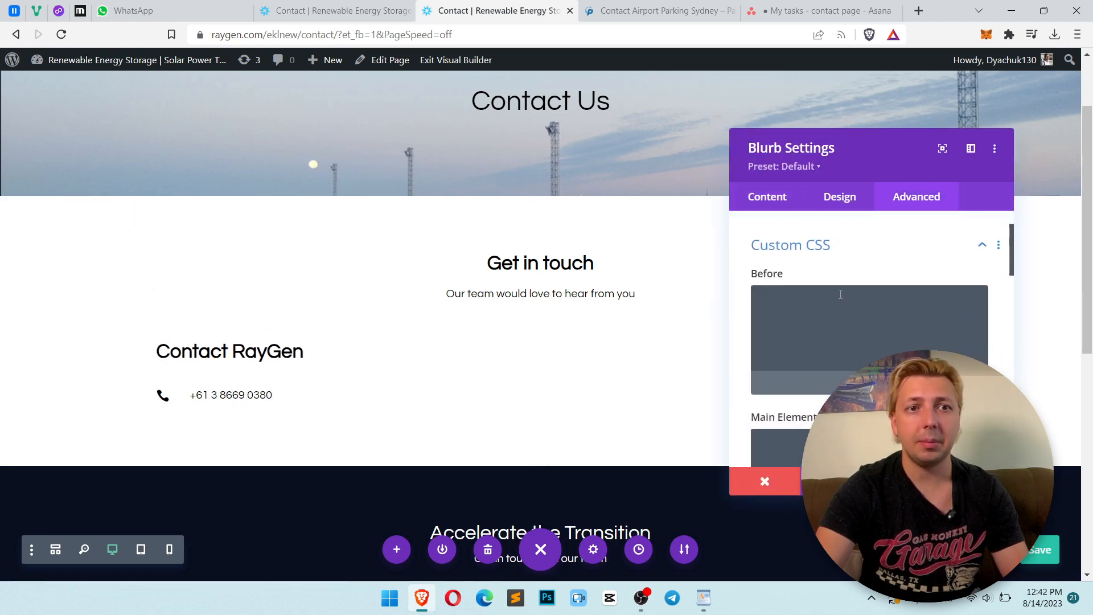
{"action": "scroll", "coordinate": [865, 304], "scroll_direction": "down", "scroll_amount": 5}
{"action": "scroll", "coordinate": [866, 305], "scroll_direction": "down", "scroll_amount": 7}
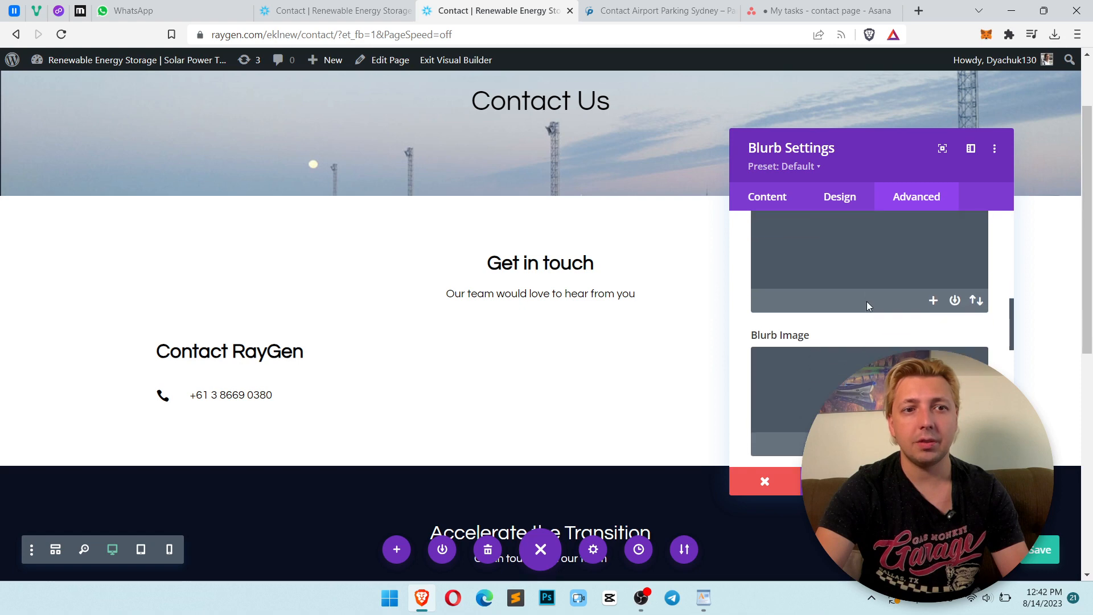
{"action": "left_click", "coordinate": [837, 374]}
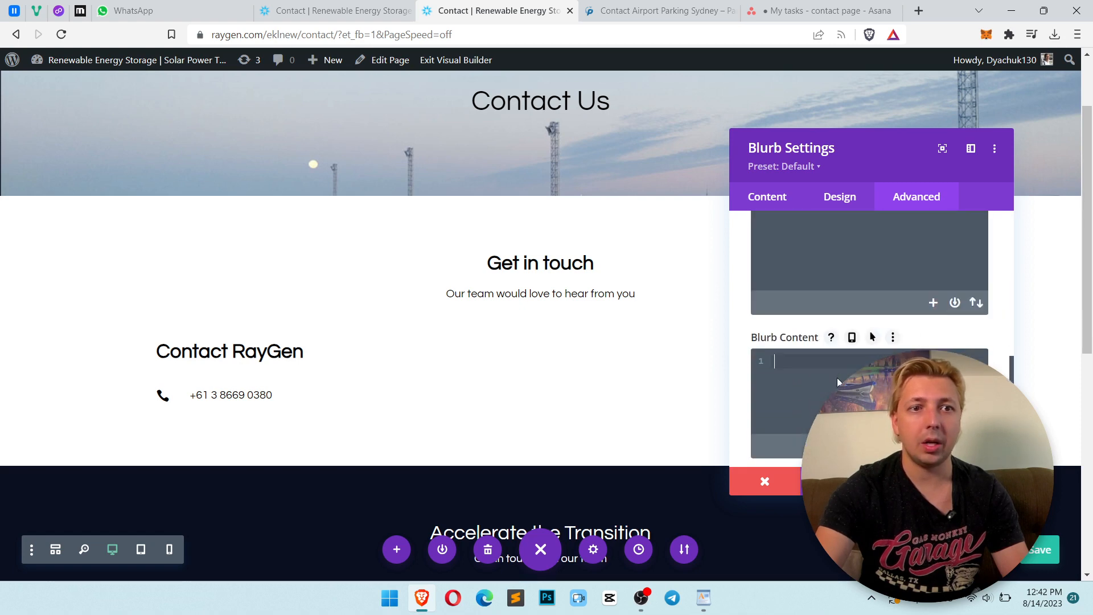
{"action": "type", "text": "padding-left:0"}
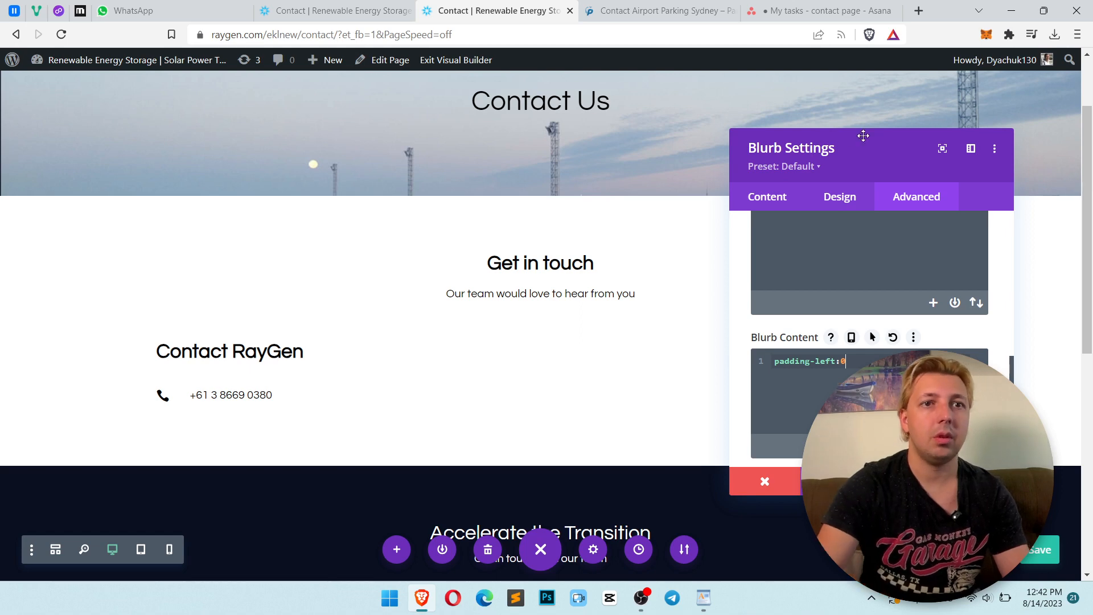
{"action": "left_click_drag", "start_coordinate": [854, 134], "coordinate": [562, 126]}
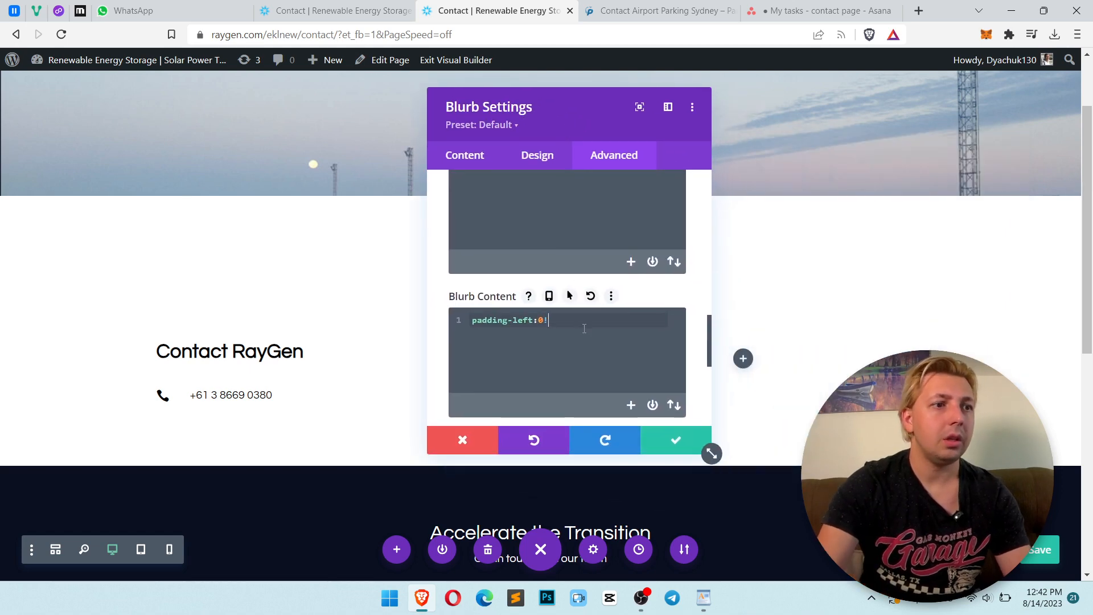
{"action": "type", "text": "!important;"}
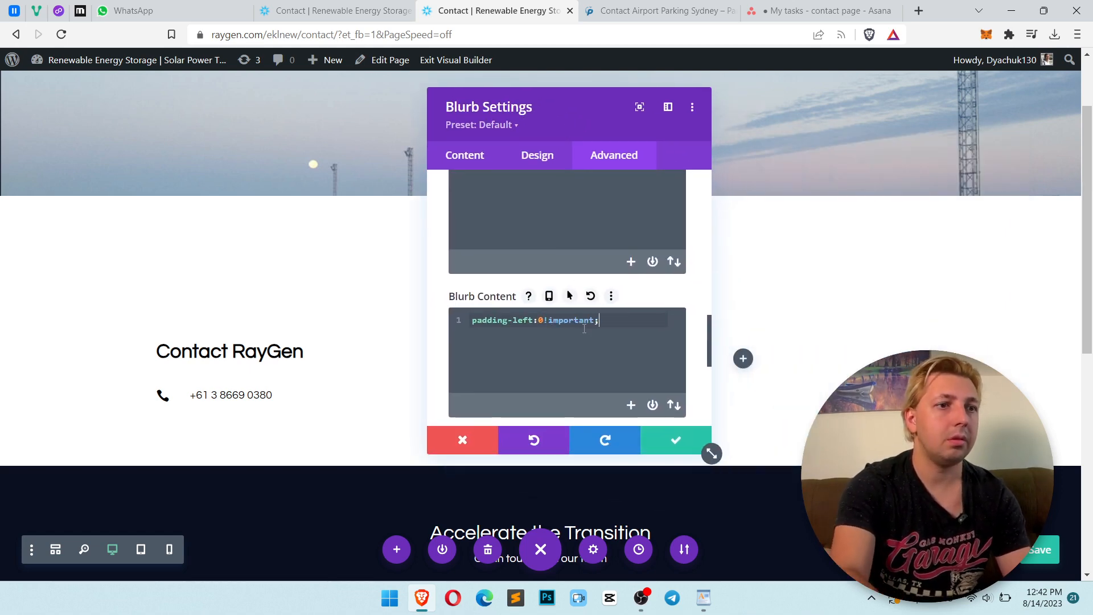
Copy the et_pb_blurb_container class name from the live page's developer tools
{"action": "left_click", "coordinate": [336, 8]}
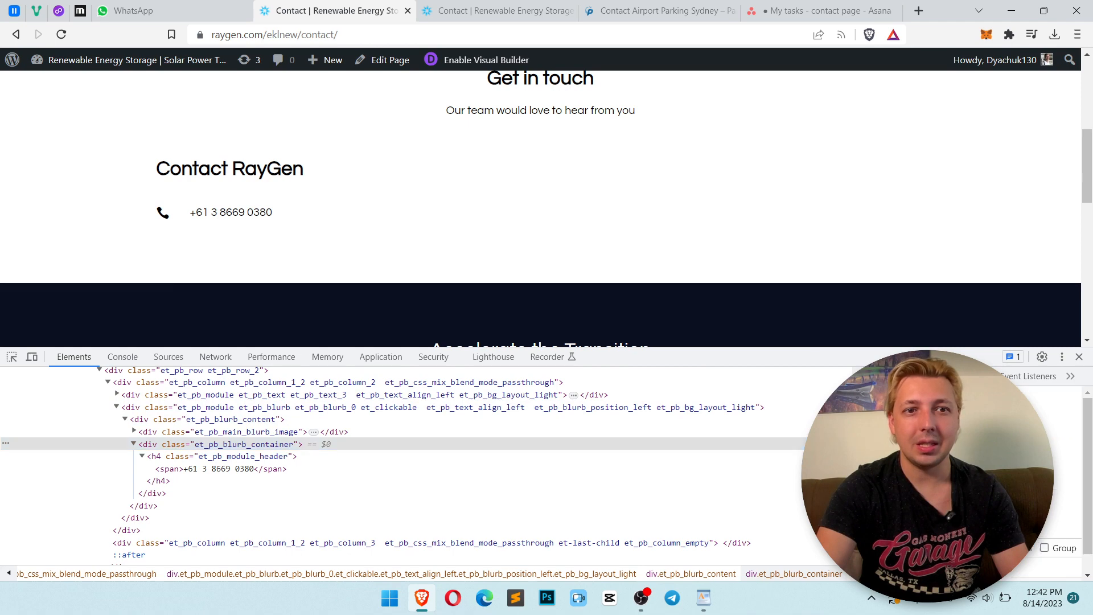
{"action": "left_click", "coordinate": [500, 10]}
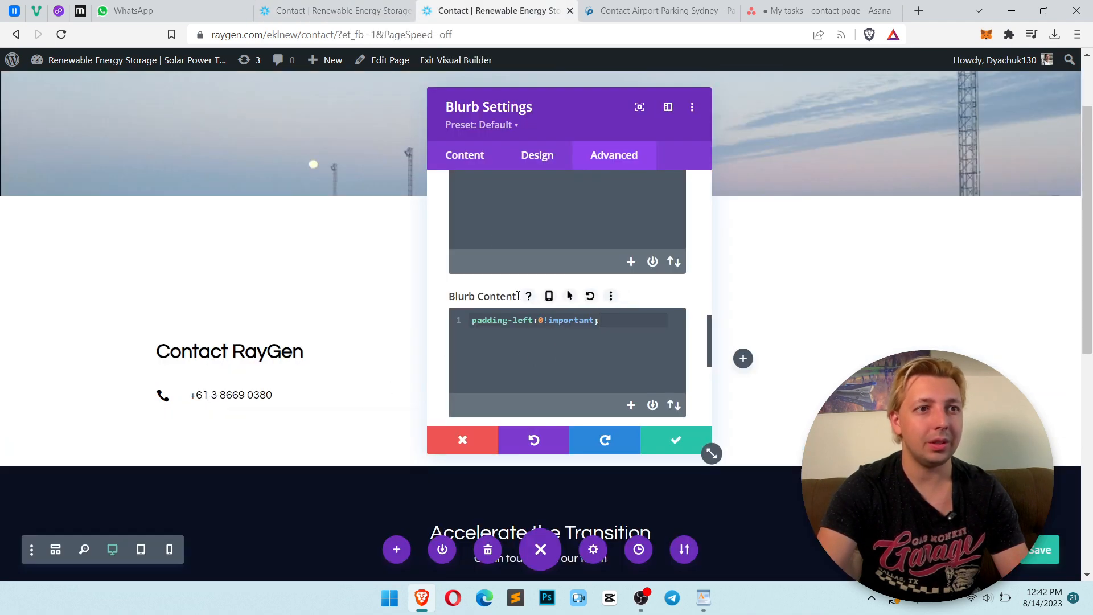
{"action": "left_click", "coordinate": [336, 10]}
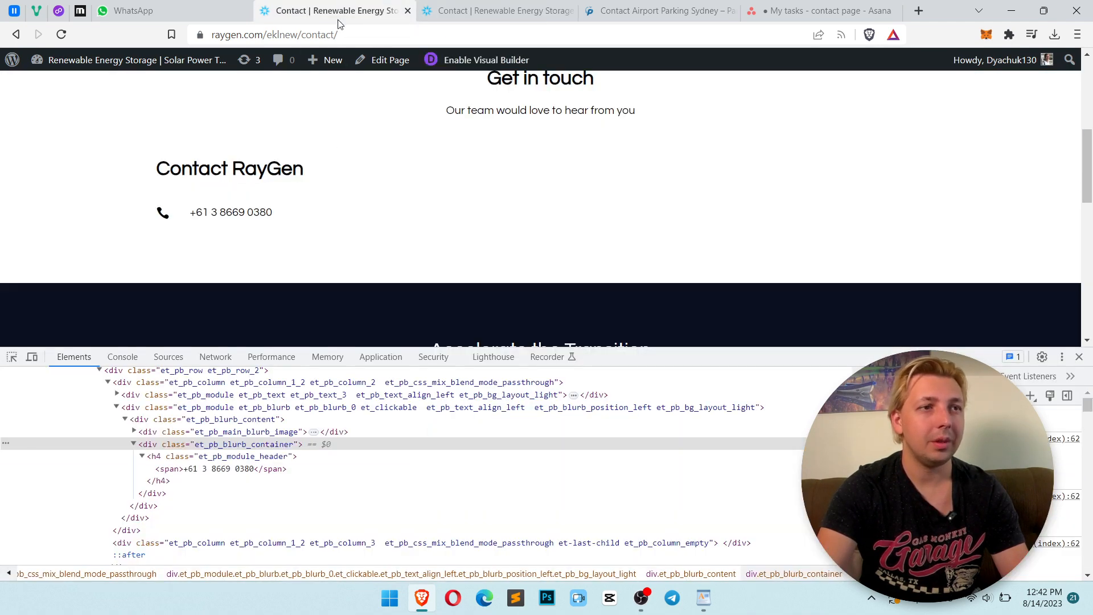
{"action": "double_click", "coordinate": [252, 447]}
Clear the blurb's Blurb Content custom CSS and close the blurb settings
{"action": "left_click", "coordinate": [472, 7]}
{"action": "key", "text": "ctrl+a"}
{"action": "key", "text": "BackSpace"}
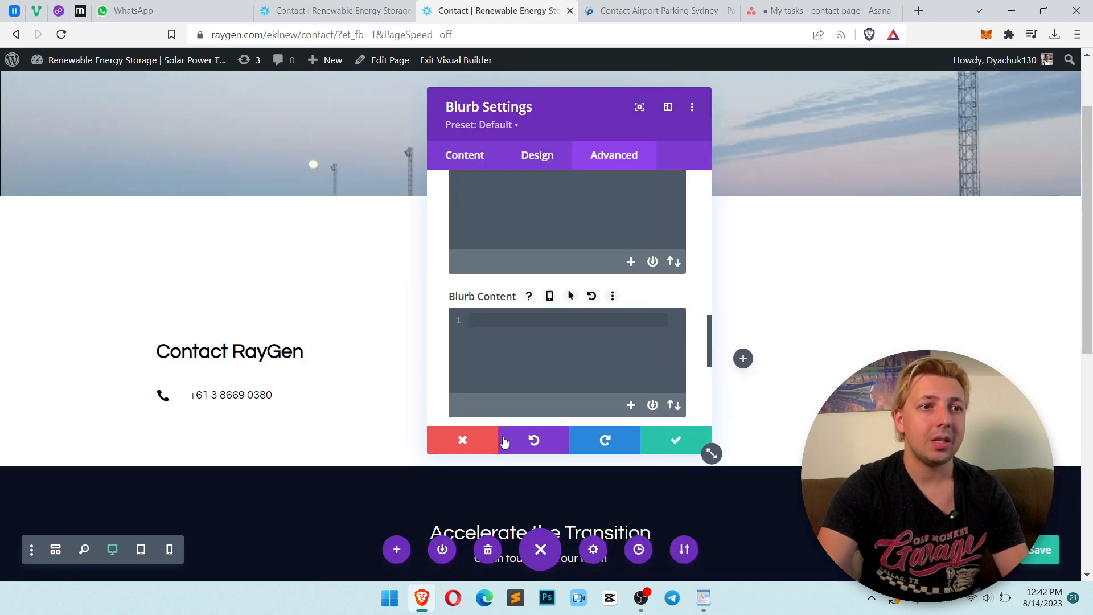
{"action": "left_click", "coordinate": [675, 441]}
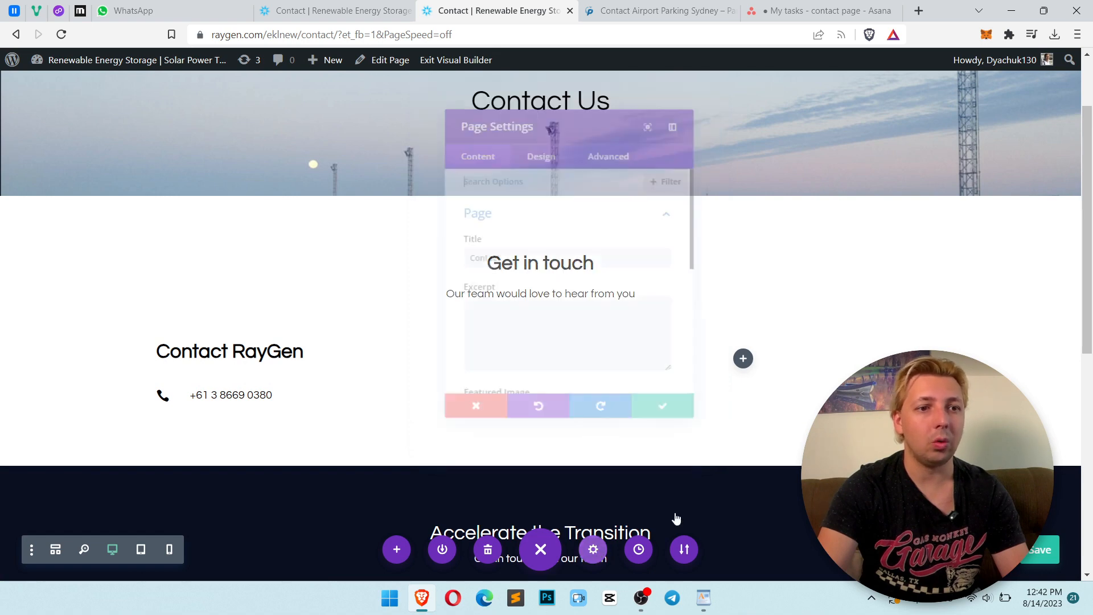
Add page custom CSS setting .et_pb_blurb_container padding-left to 0!important and save the page settings
{"action": "left_click", "coordinate": [621, 139]}
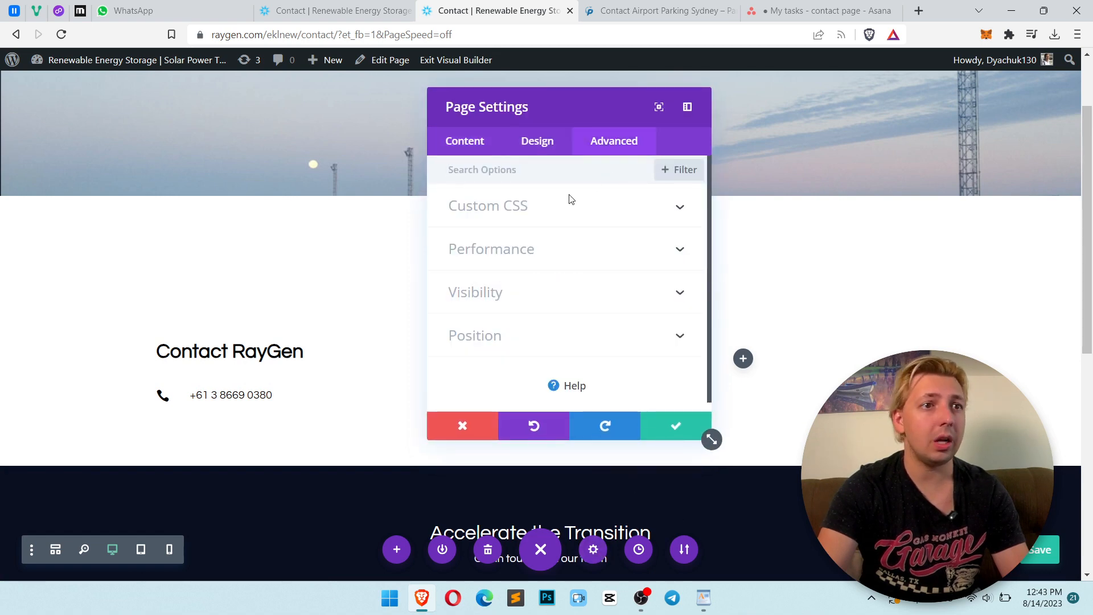
{"action": "left_click", "coordinate": [568, 209]}
{"action": "type", "text": ".padding-left:0!important;"}
{"action": "key", "text": "ctrl+z"}
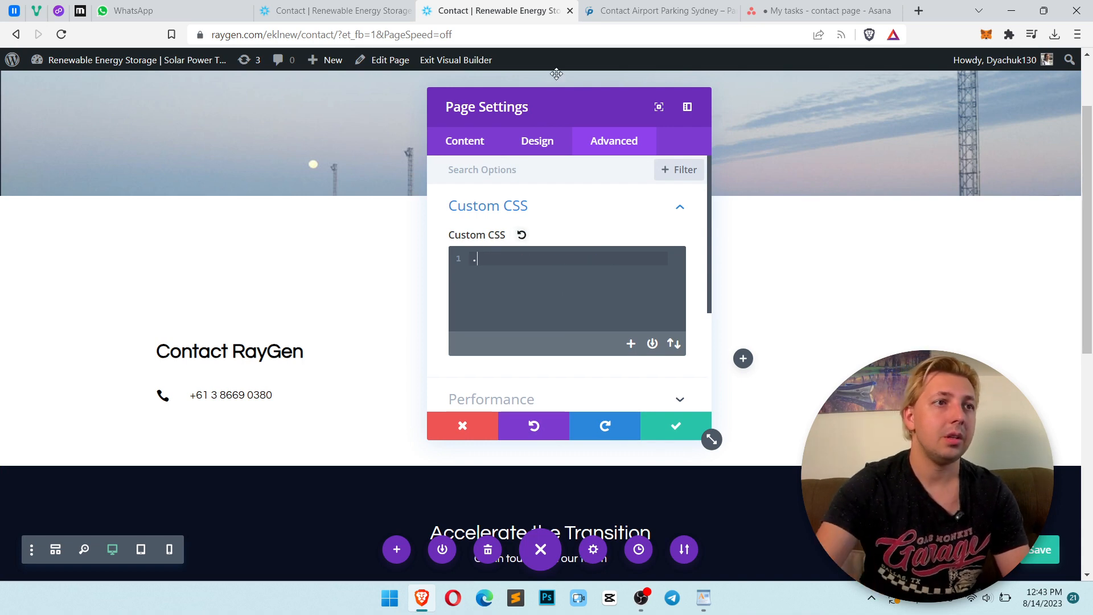
{"action": "left_click", "coordinate": [319, 10]}
{"action": "left_click", "coordinate": [238, 453]}
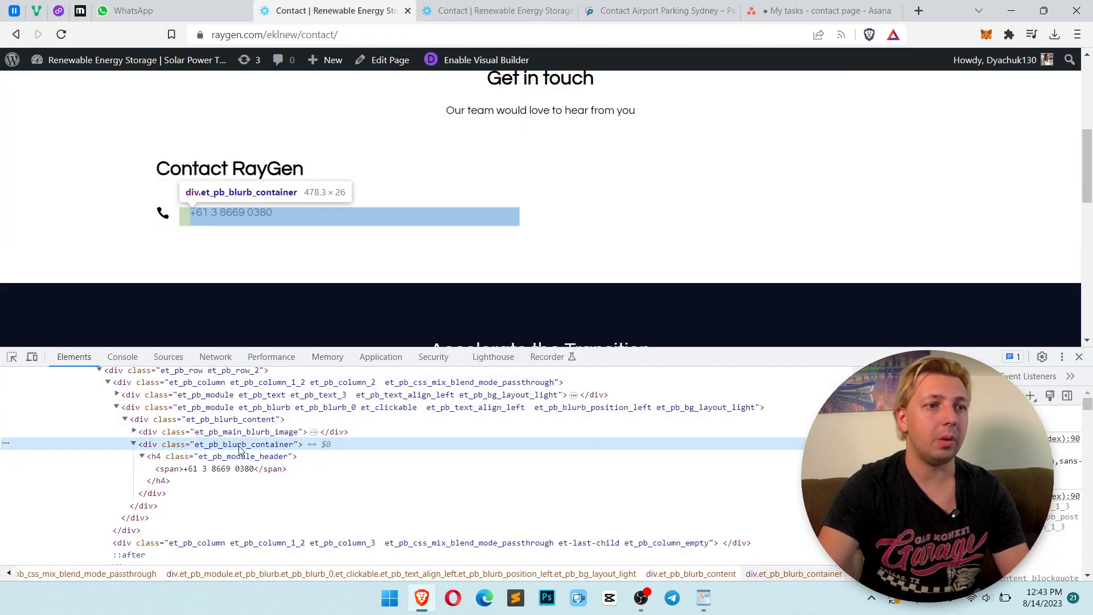
{"action": "key", "text": "ctrl+Tab"}
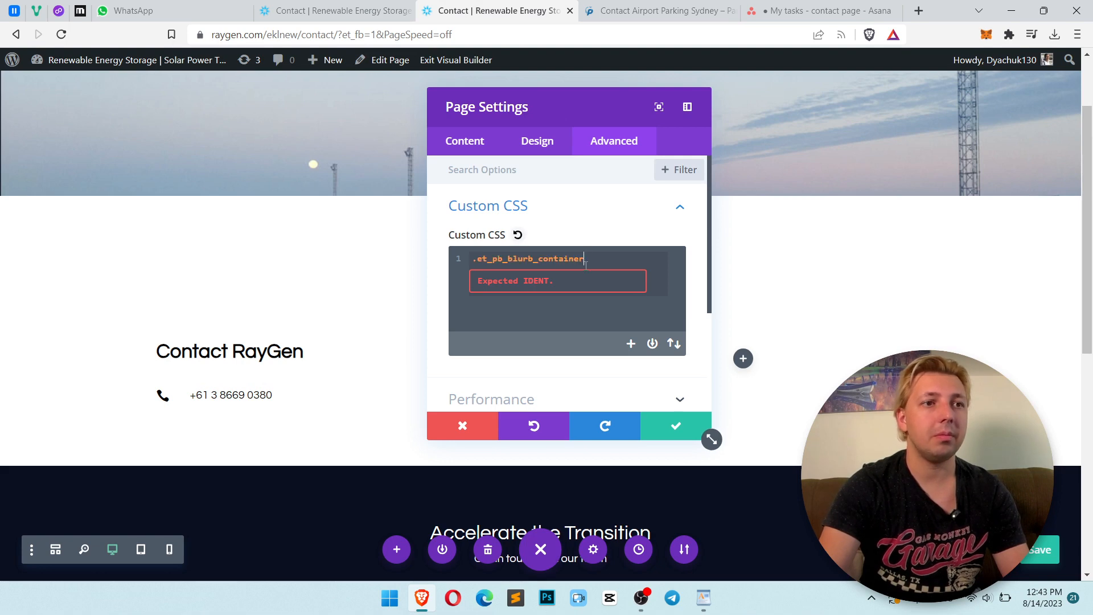
{"action": "type", "text": "{"}
{"action": "key", "text": "Return"}
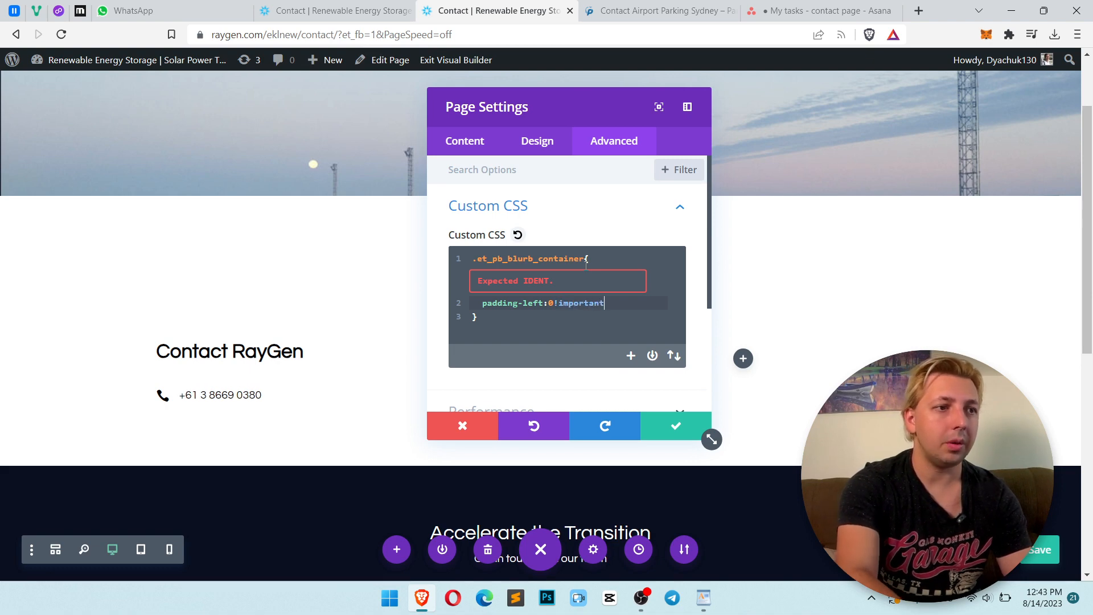
{"action": "left_click", "coordinate": [677, 422]}
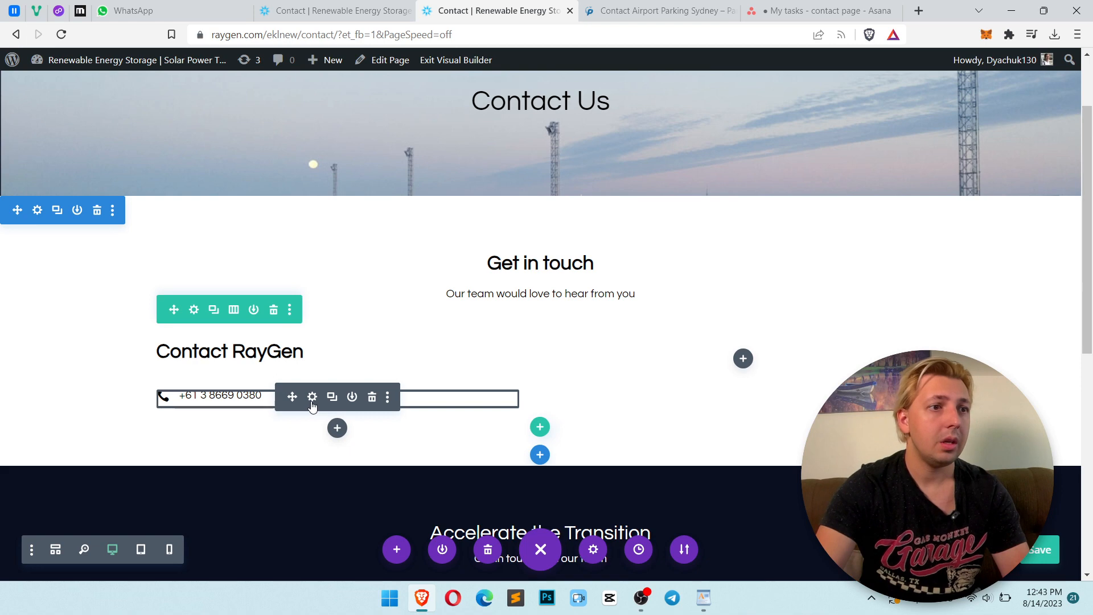
Set the phone blurb's title line height to 18px
{"action": "left_click", "coordinate": [312, 397]}
{"action": "left_click", "coordinate": [535, 156]}
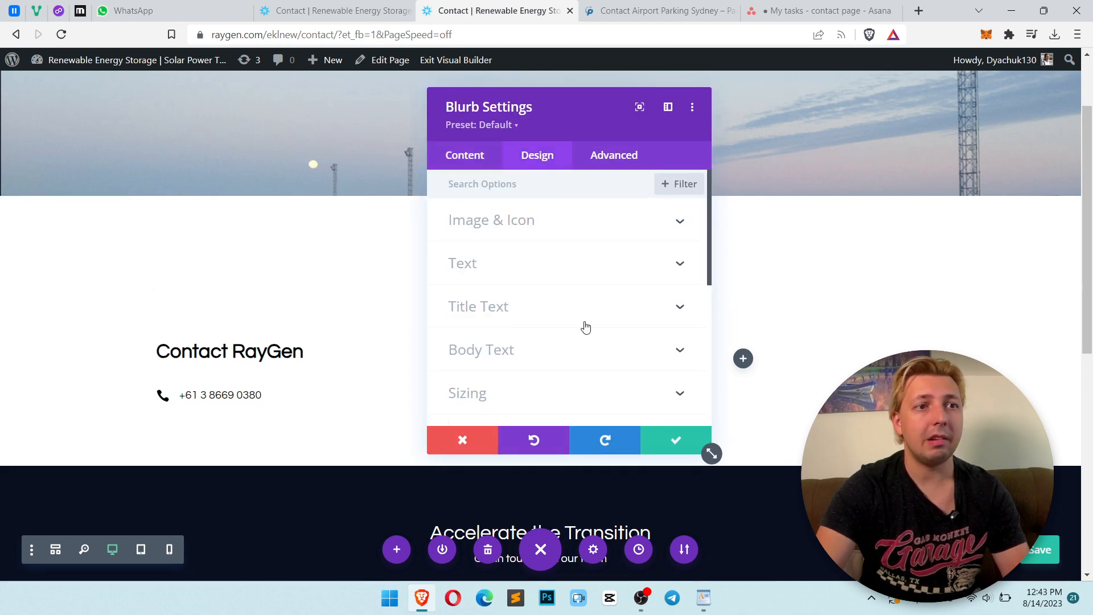
{"action": "left_click", "coordinate": [548, 234]}
{"action": "left_click", "coordinate": [552, 238]}
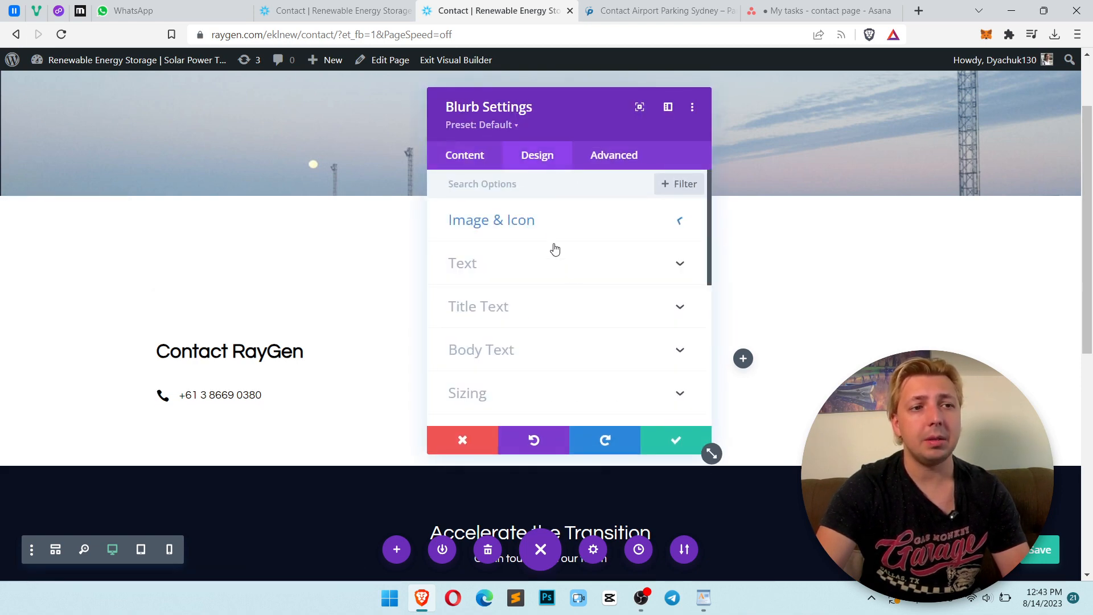
{"action": "left_click", "coordinate": [535, 305]}
{"action": "scroll", "coordinate": [654, 347], "scroll_direction": "down", "scroll_amount": 5}
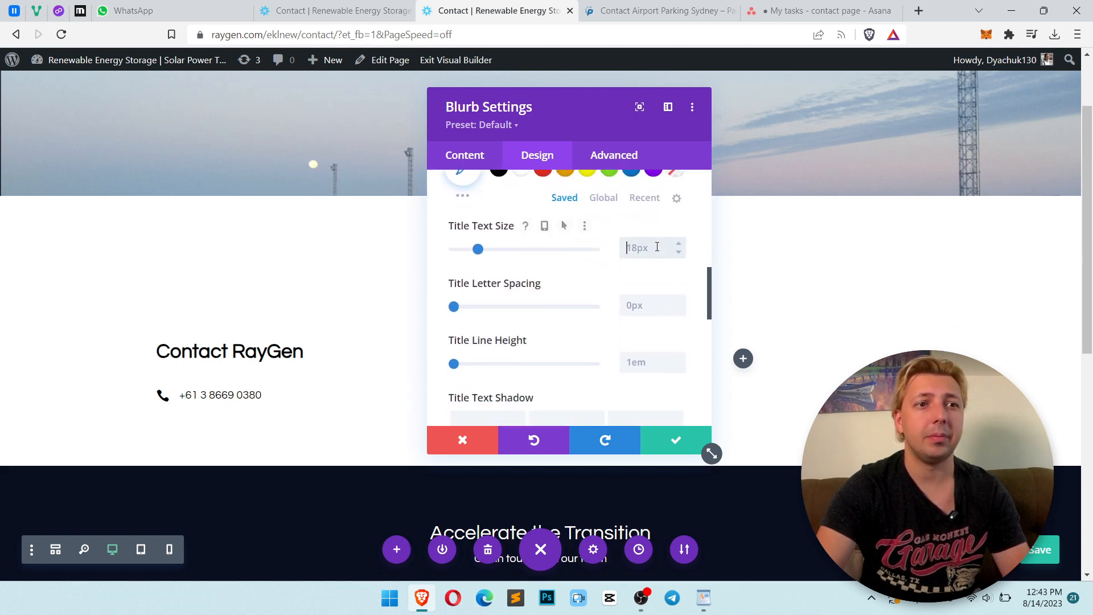
{"action": "left_click", "coordinate": [661, 370]}
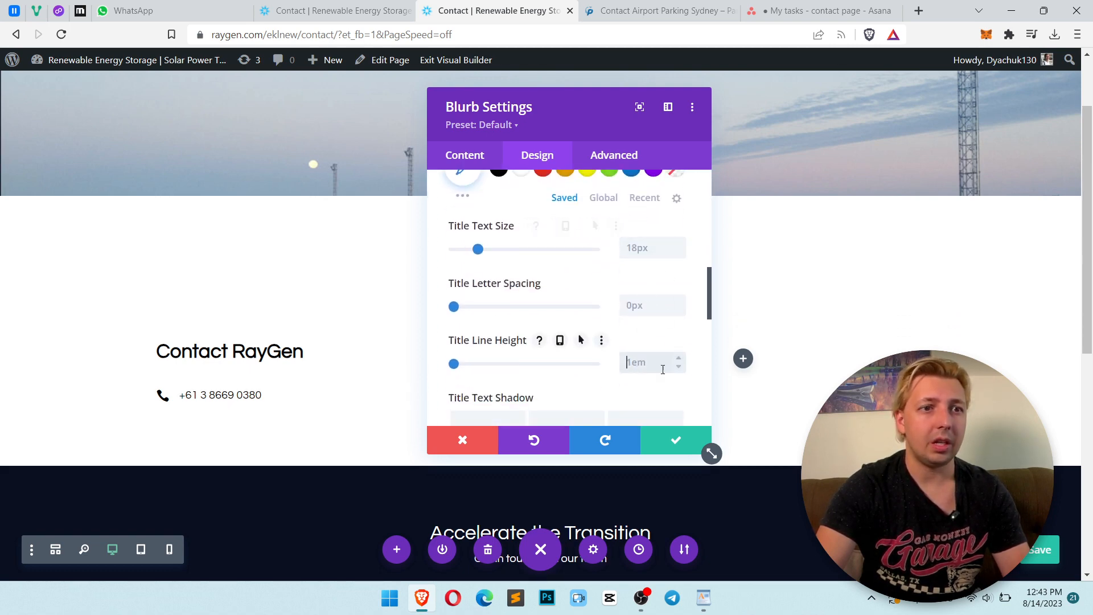
{"action": "type", "text": "18px"}
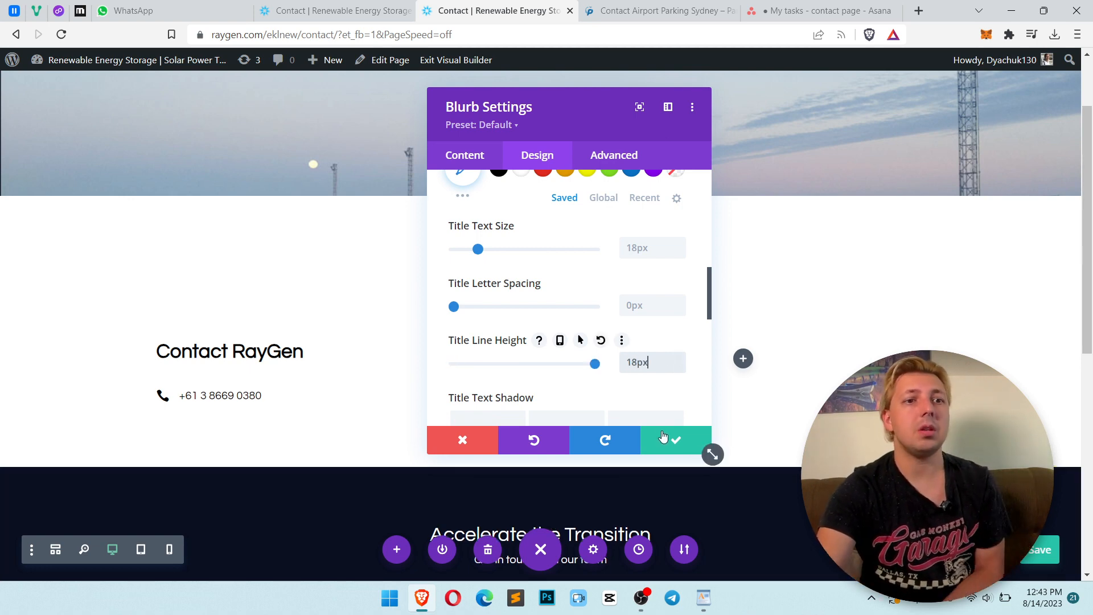
Examine the blurb's Image & Icon width and margin settings
{"action": "scroll", "coordinate": [583, 339], "scroll_direction": "up", "scroll_amount": 6}
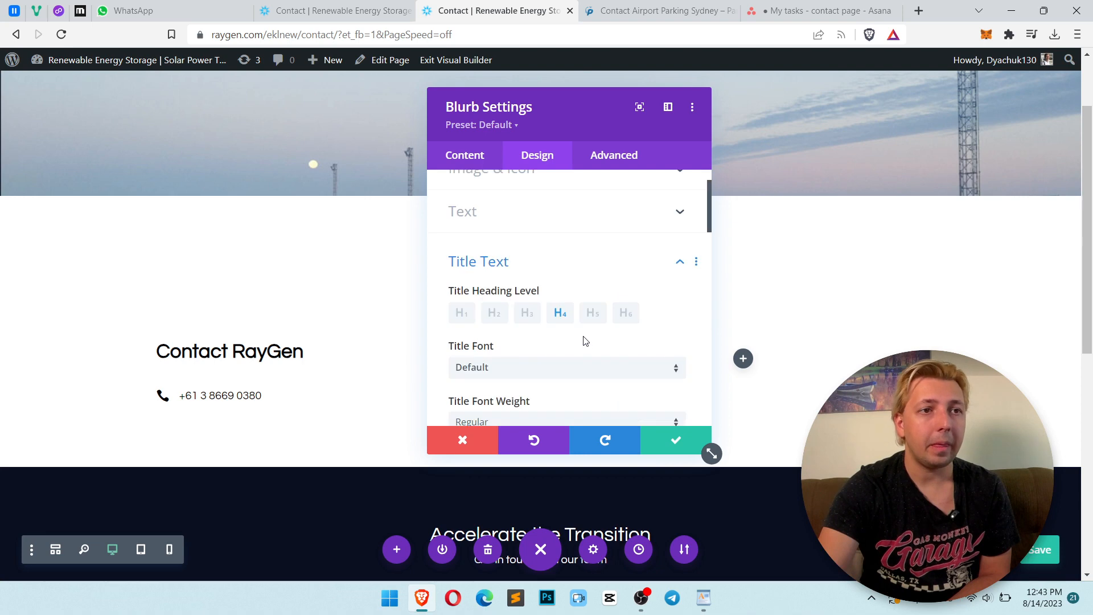
{"action": "left_click", "coordinate": [596, 222]}
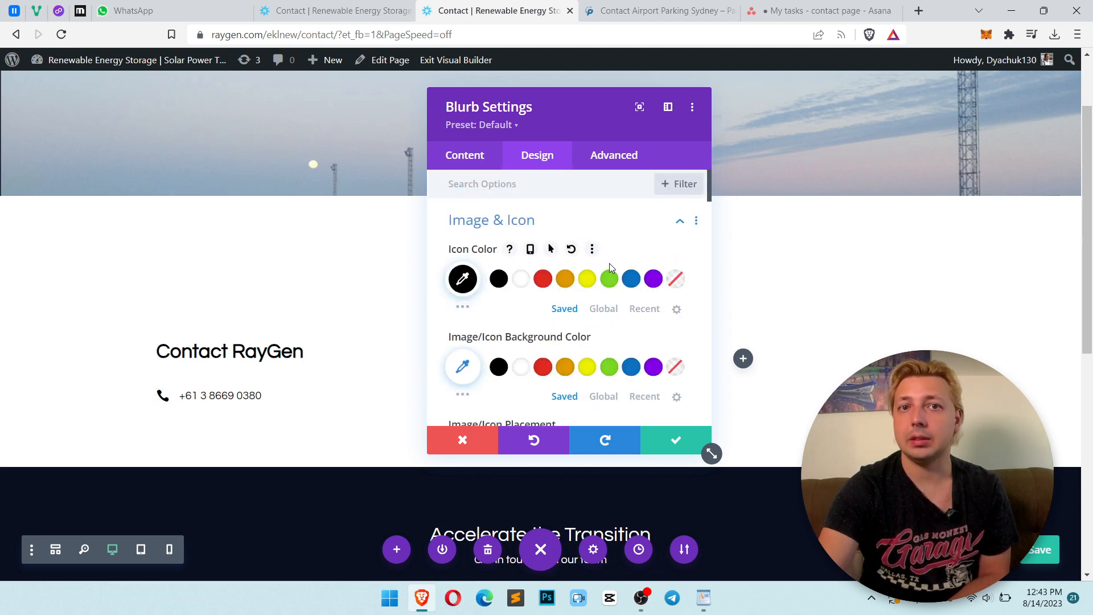
{"action": "scroll", "coordinate": [603, 274], "scroll_direction": "down", "scroll_amount": 4}
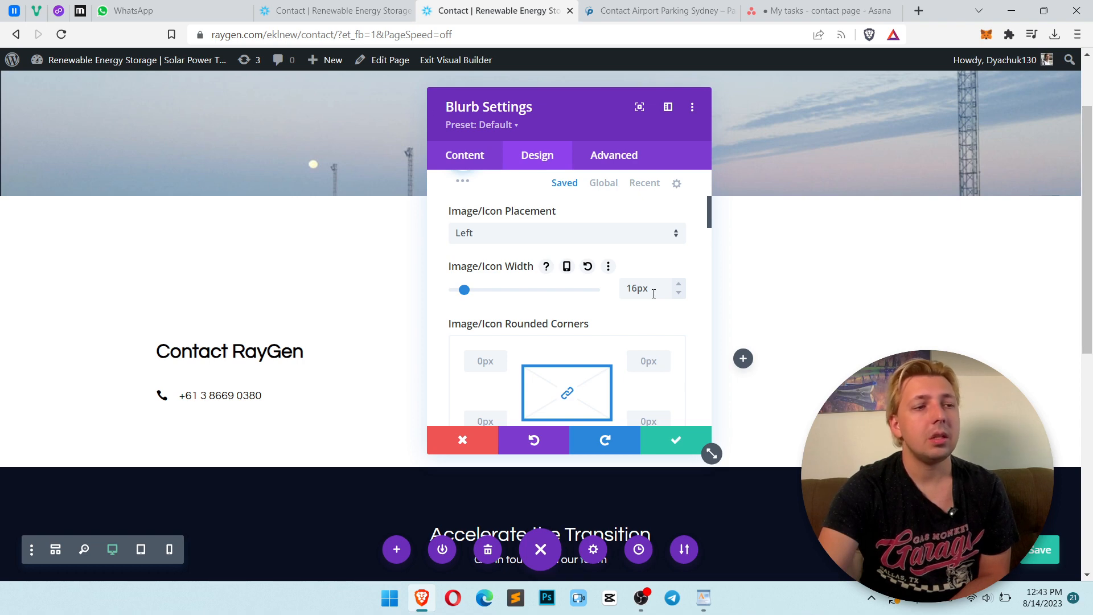
{"action": "scroll", "coordinate": [558, 327], "scroll_direction": "down", "scroll_amount": 15}
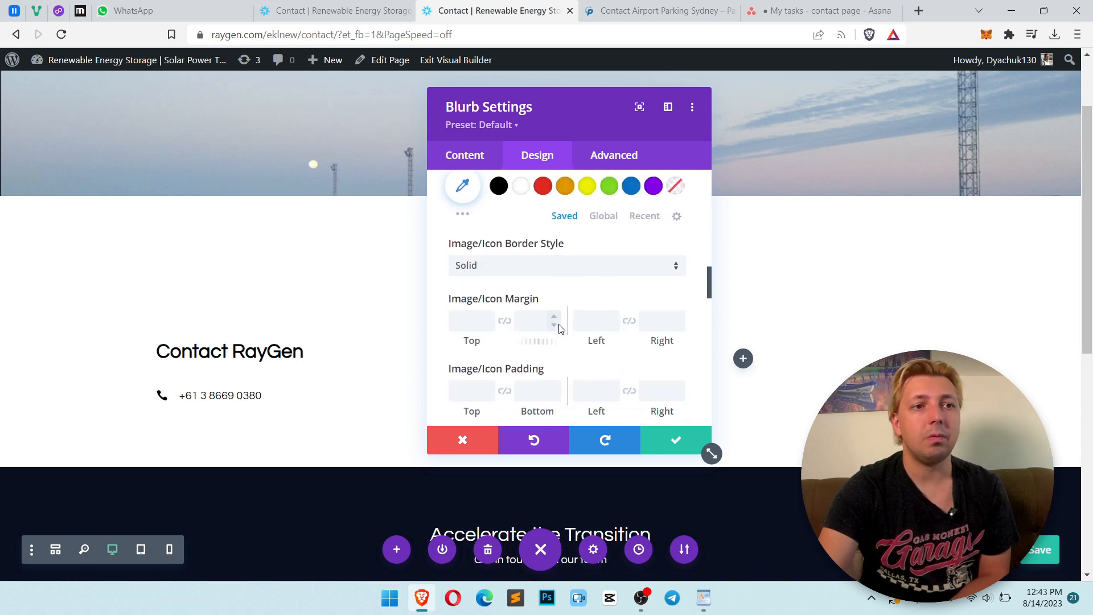
{"action": "scroll", "coordinate": [559, 329], "scroll_direction": "down", "scroll_amount": 5}
{"action": "left_click", "coordinate": [541, 239]}
{"action": "scroll", "coordinate": [622, 316], "scroll_direction": "down", "scroll_amount": 5}
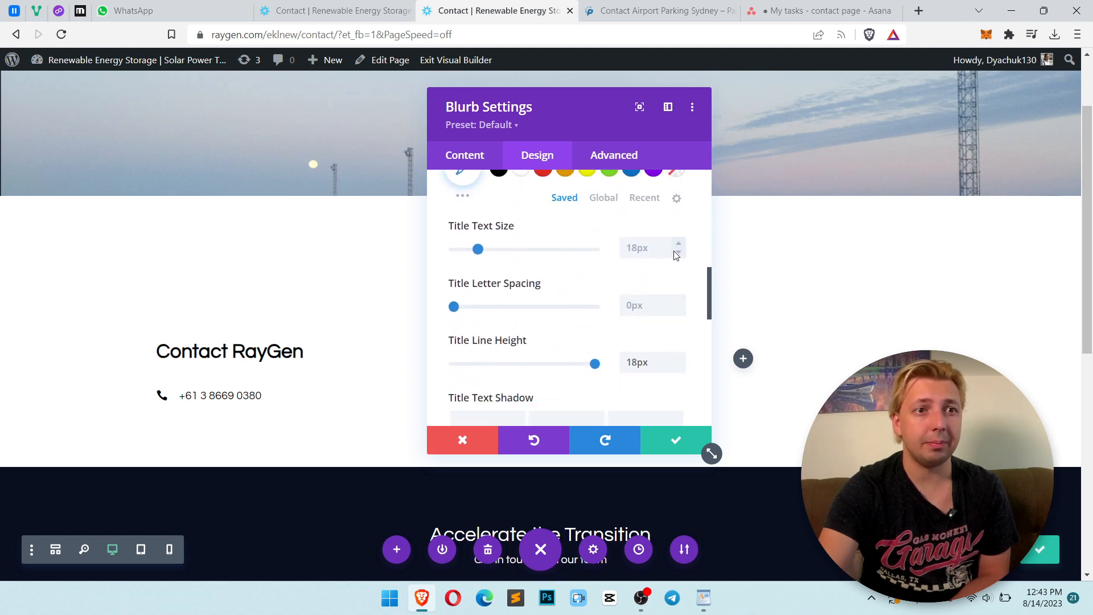
Set the blurb's title line height to 16px
{"action": "left_click", "coordinate": [681, 368]}
{"action": "left_click", "coordinate": [680, 368]}
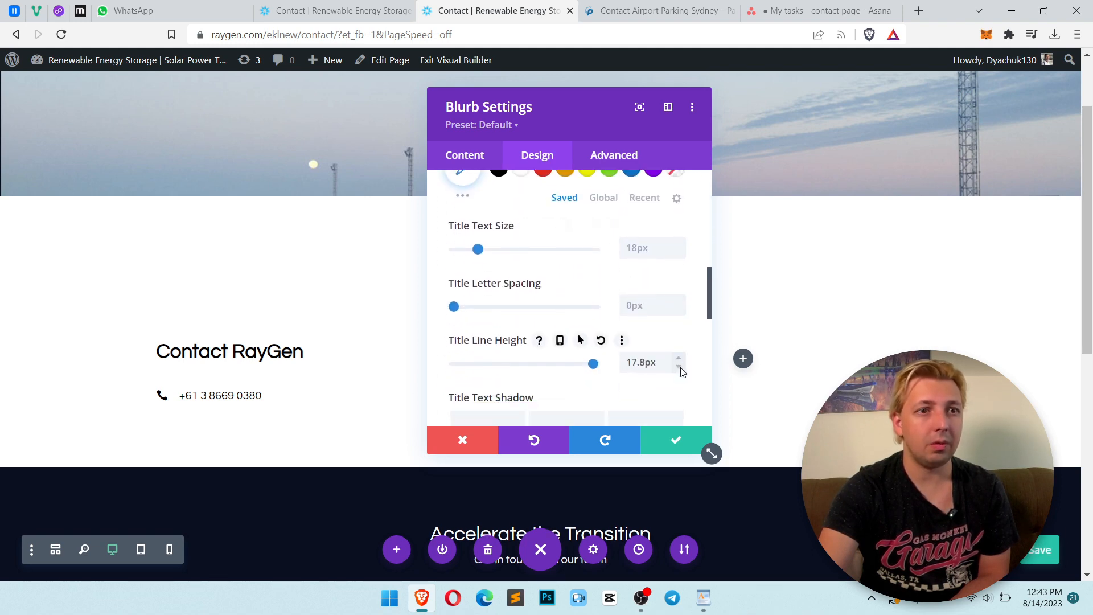
{"action": "type", "text": "16px"}
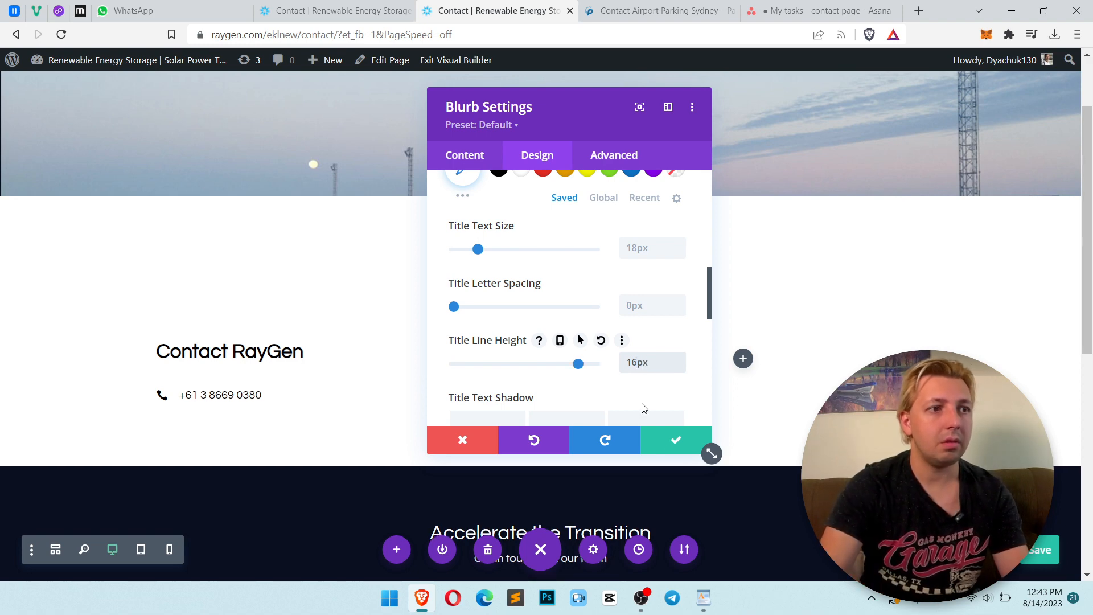
Compare against the reference contact page and examine the phone blurb's spacing margins before closing its settings
{"action": "left_click", "coordinate": [675, 440]}
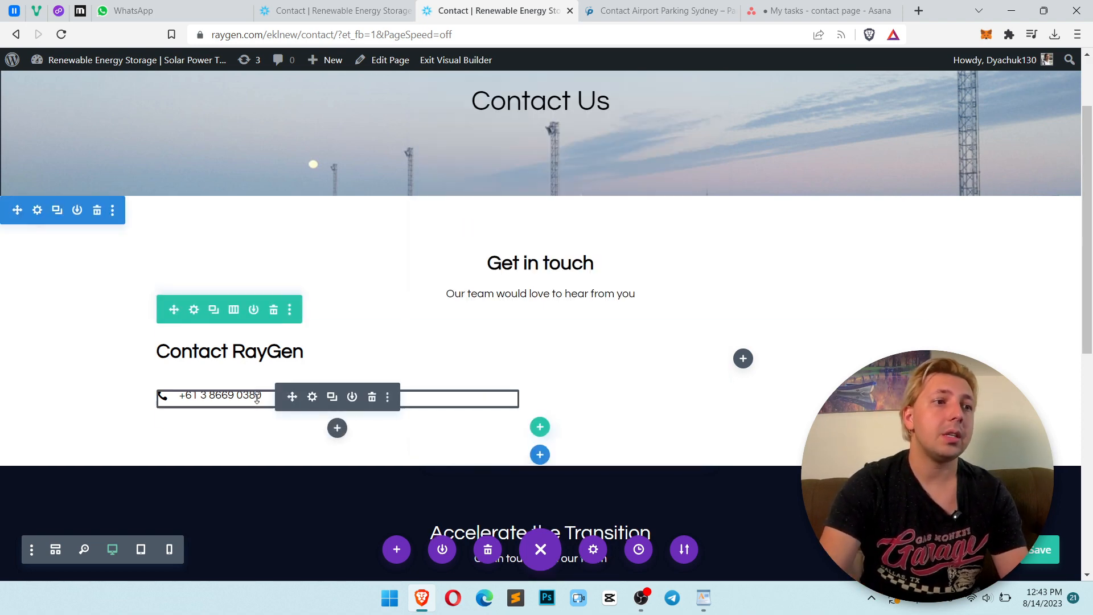
{"action": "left_click", "coordinate": [655, 10]}
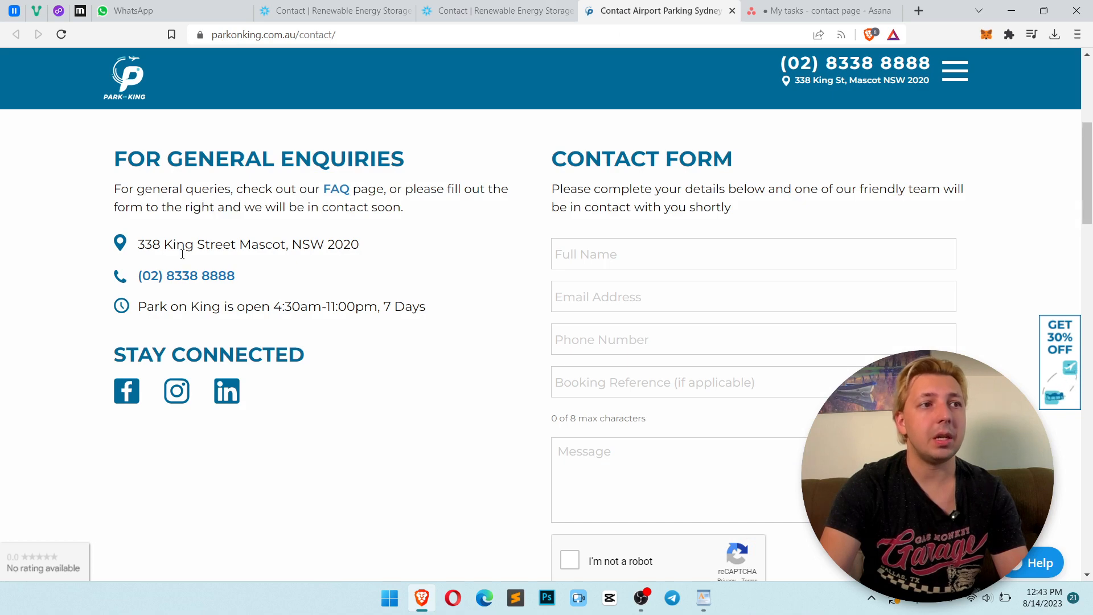
{"action": "left_click", "coordinate": [501, 10]}
{"action": "left_click", "coordinate": [310, 397]}
{"action": "left_click", "coordinate": [538, 161]}
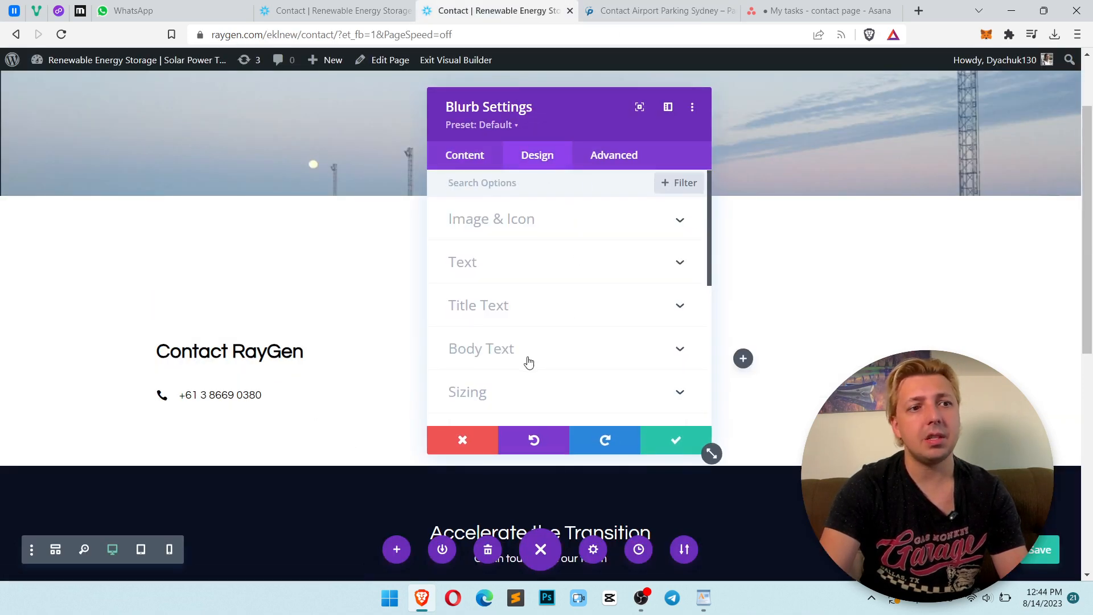
{"action": "scroll", "coordinate": [529, 362], "scroll_direction": "down", "scroll_amount": 3}
{"action": "left_click", "coordinate": [517, 293]}
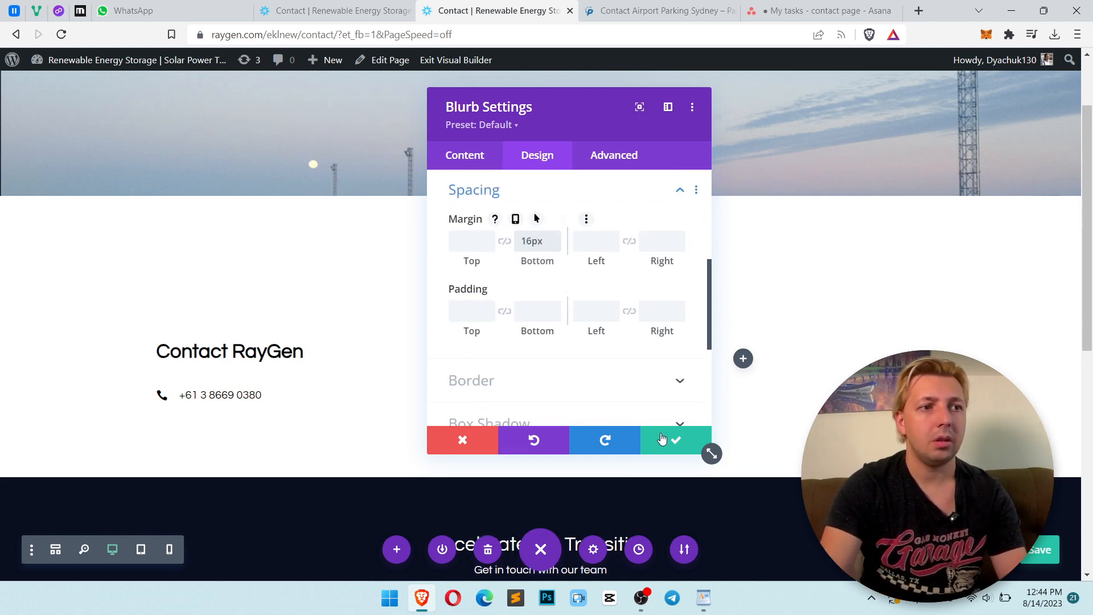
{"action": "left_click", "coordinate": [677, 443]}
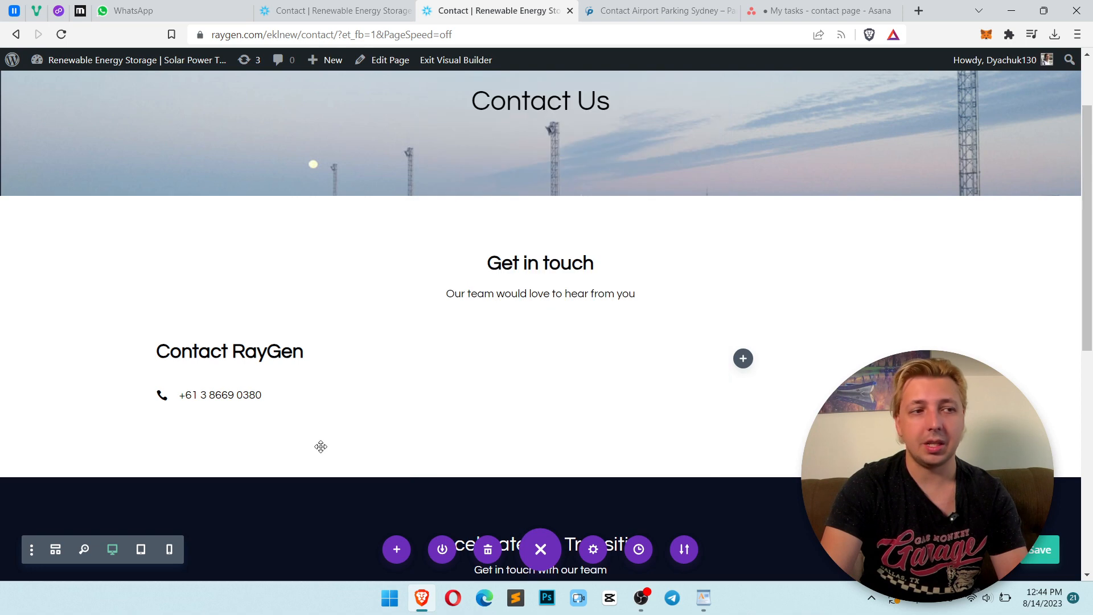
Duplicate the phone blurb and paste the brief's enquiries e-mail address as the copy's title
{"action": "left_click", "coordinate": [331, 398]}
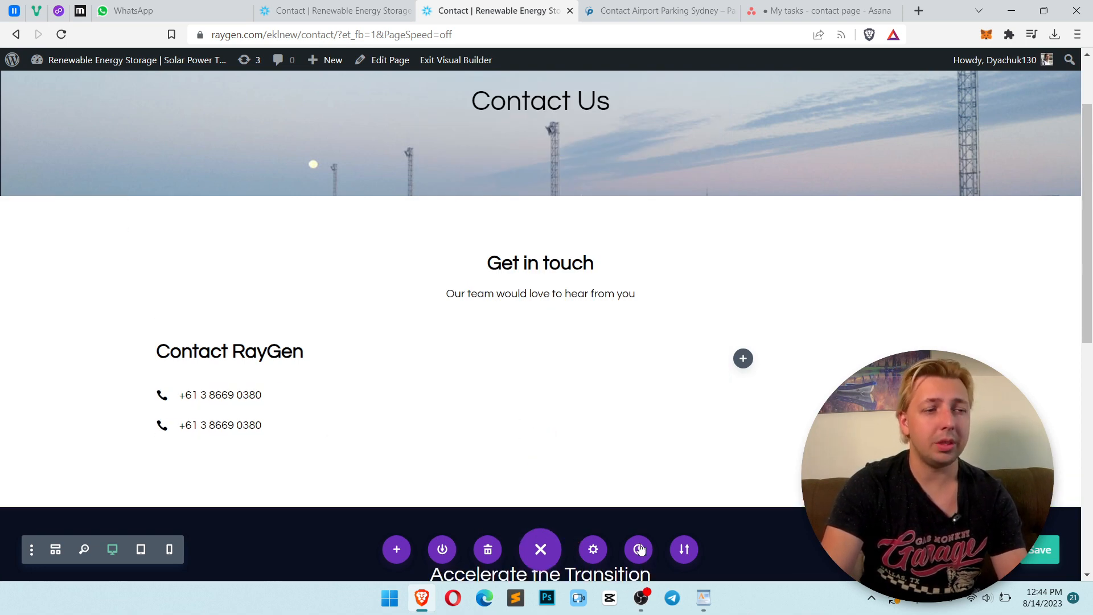
{"action": "key", "text": "alt+Tab"}
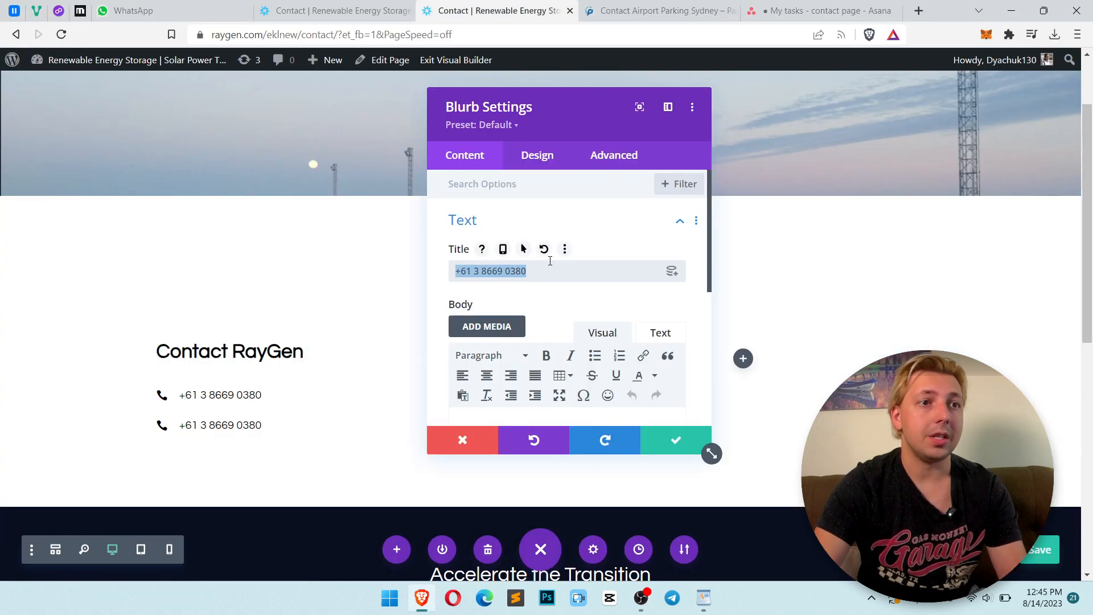
{"action": "key", "text": "ctrl+v"}
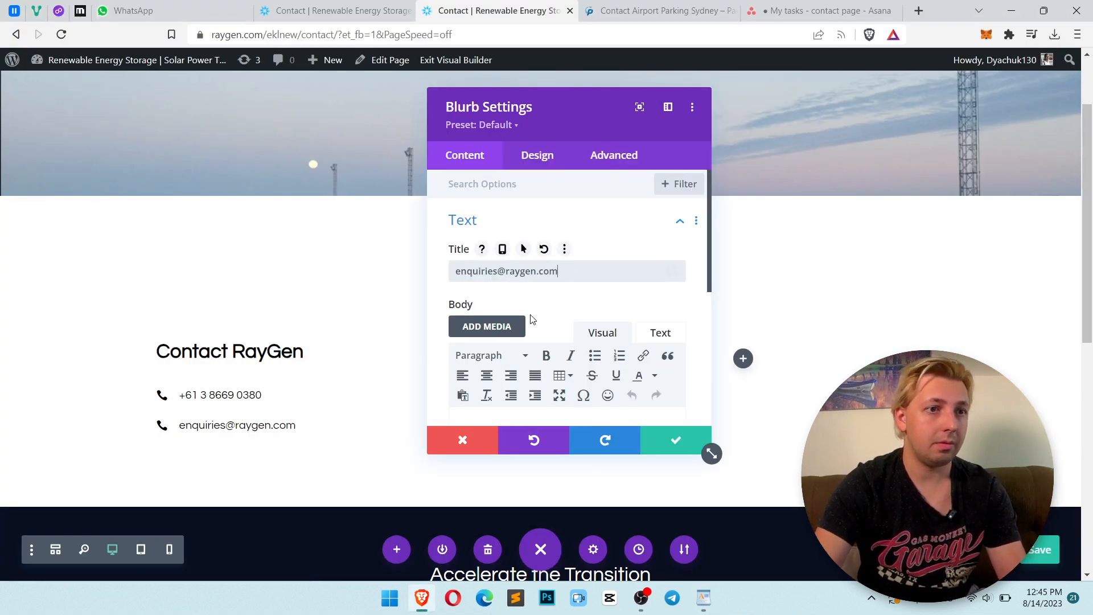
Search the icon library for mail and set the new blurb's icon to an envelope
{"action": "scroll", "coordinate": [535, 317], "scroll_direction": "down", "scroll_amount": 4}
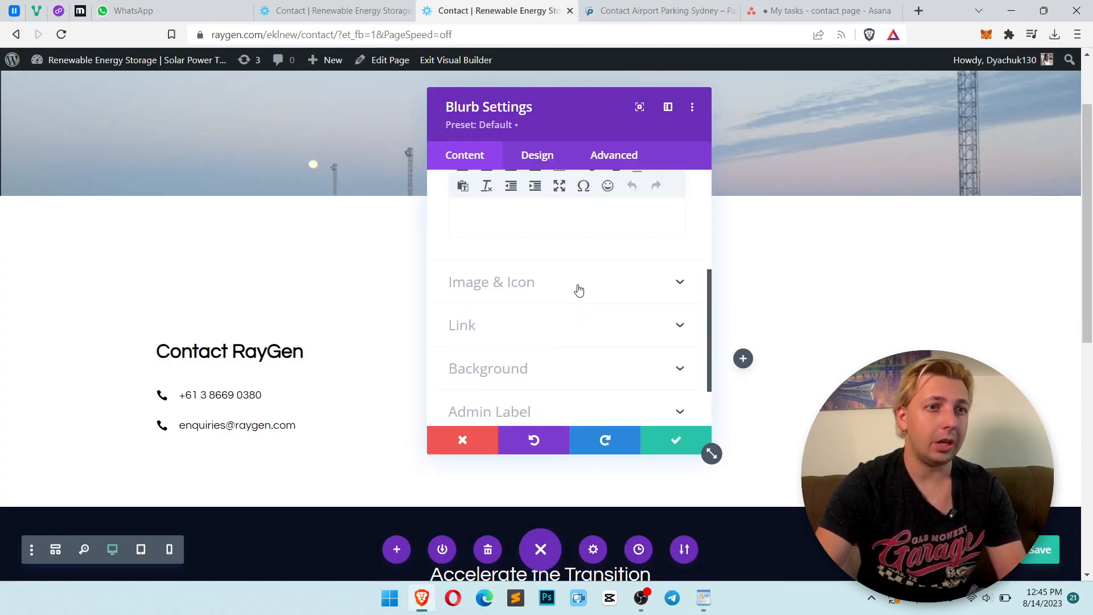
{"action": "left_click", "coordinate": [578, 289]}
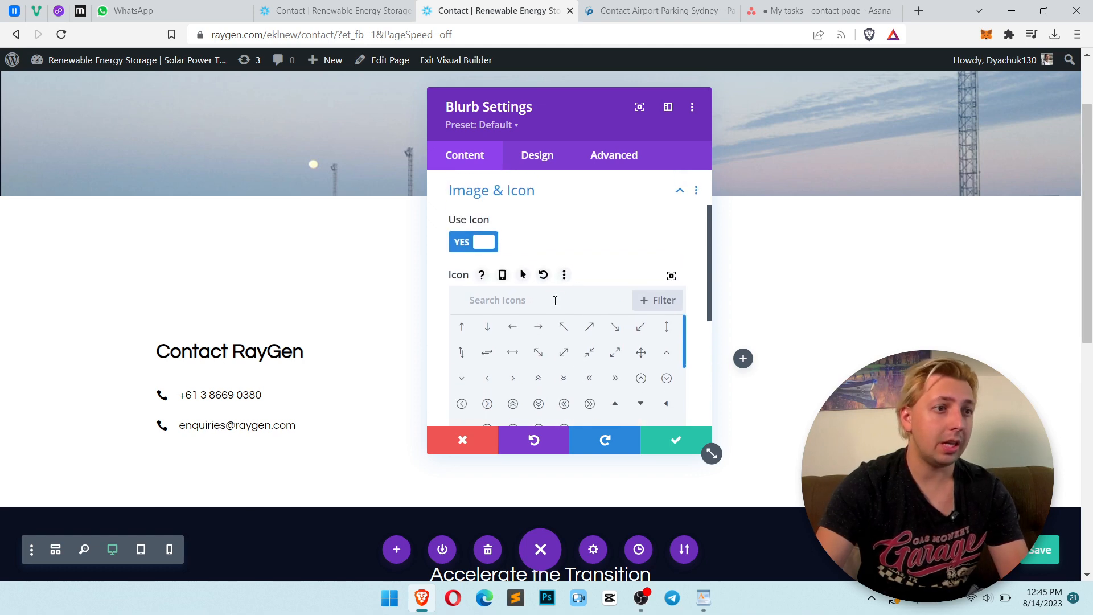
{"action": "type", "text": "mail"}
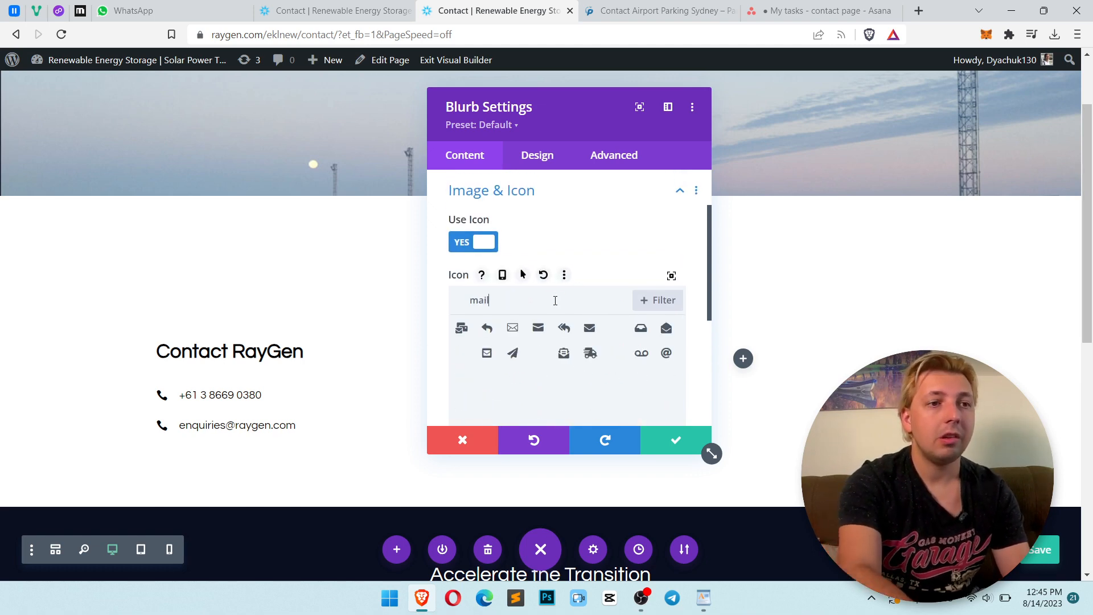
{"action": "left_click", "coordinate": [538, 329]}
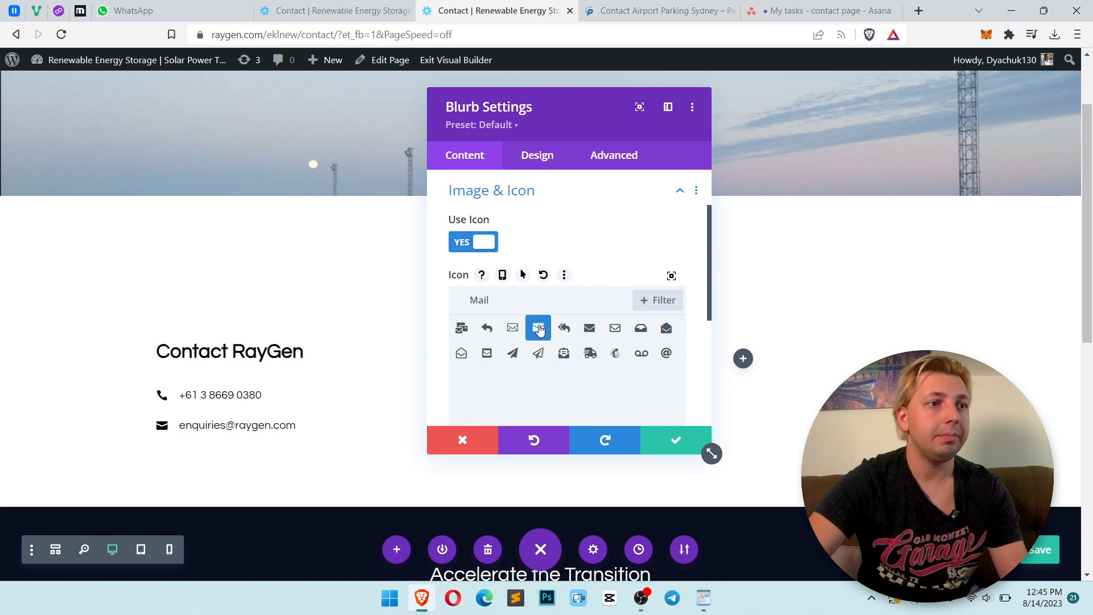
Replace the module link URL with mailto: followed by the enquiries e-mail address and save the blurb
{"action": "scroll", "coordinate": [552, 285], "scroll_direction": "down", "scroll_amount": 5}
{"action": "left_click", "coordinate": [517, 264]}
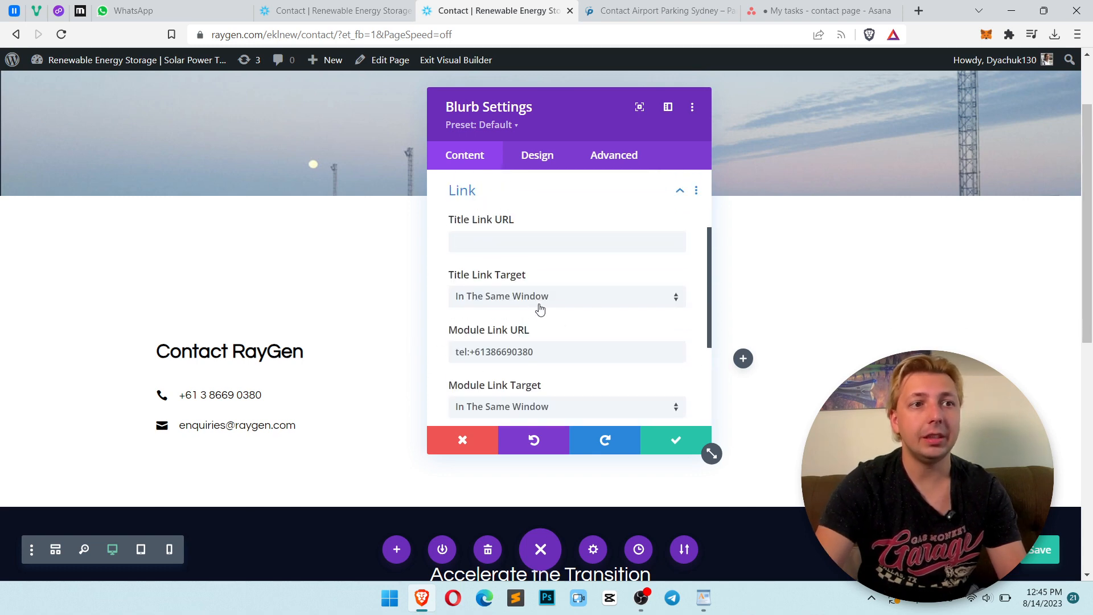
{"action": "left_click_drag", "start_coordinate": [538, 352], "coordinate": [396, 353]}
{"action": "type", "text": "mailto:"}
{"action": "key", "text": "ctrl+v"}
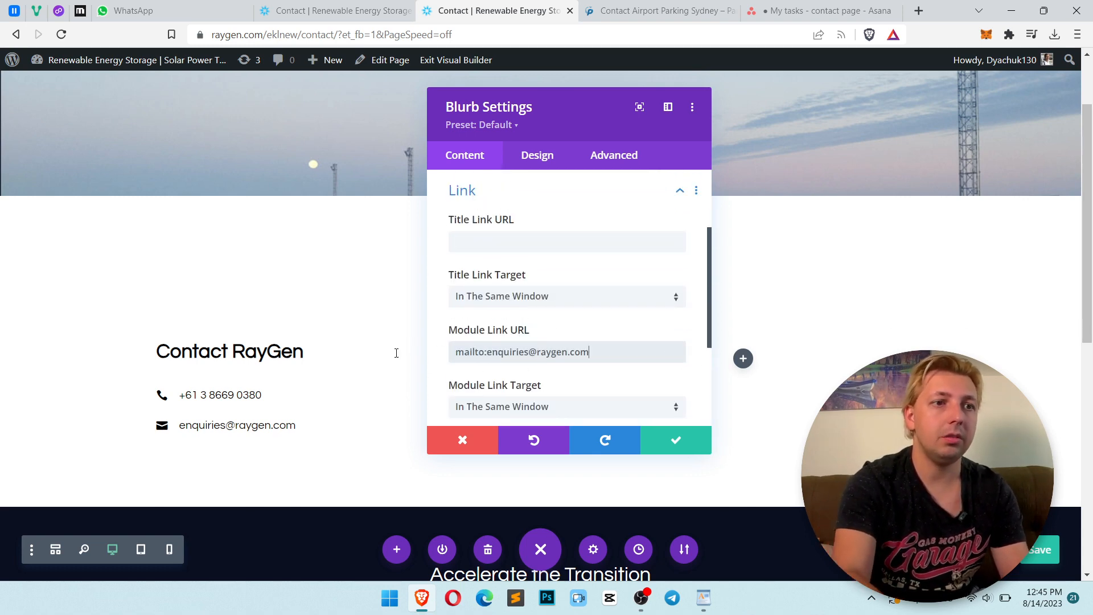
{"action": "left_click", "coordinate": [674, 448]}
Duplicate the e-mail blurb and set the copy's title to RayGen Head Office & Manufacturing from the brief
{"action": "key", "text": "alt+Tab"}
{"action": "key", "text": "alt+Tab"}
{"action": "key", "text": "alt+Tab+Tab"}
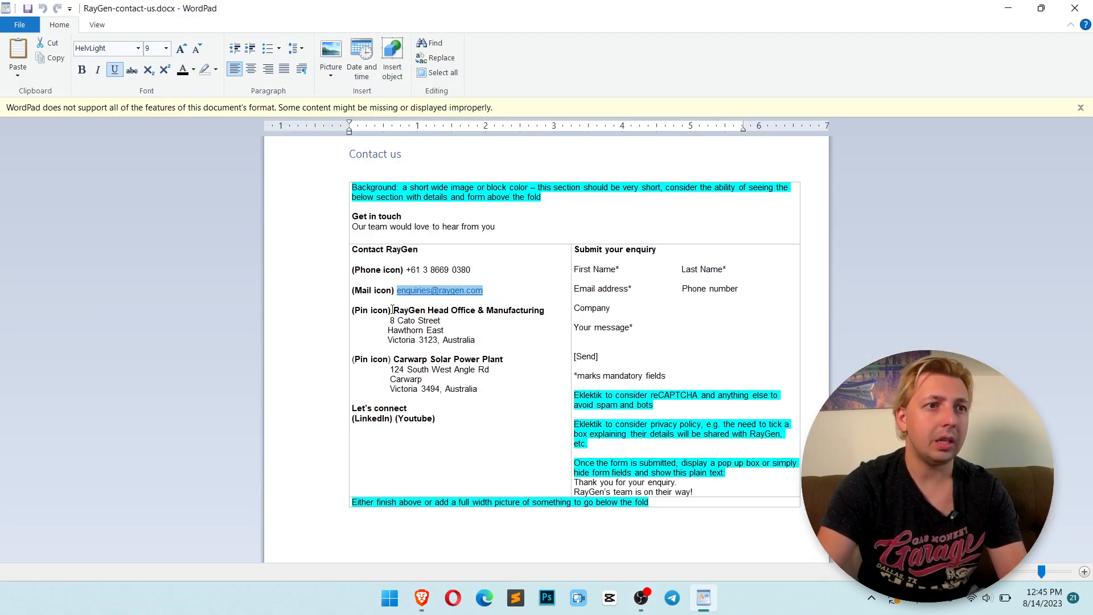
{"action": "key", "text": "alt+Tab"}
{"action": "key", "text": "alt+Tab"}
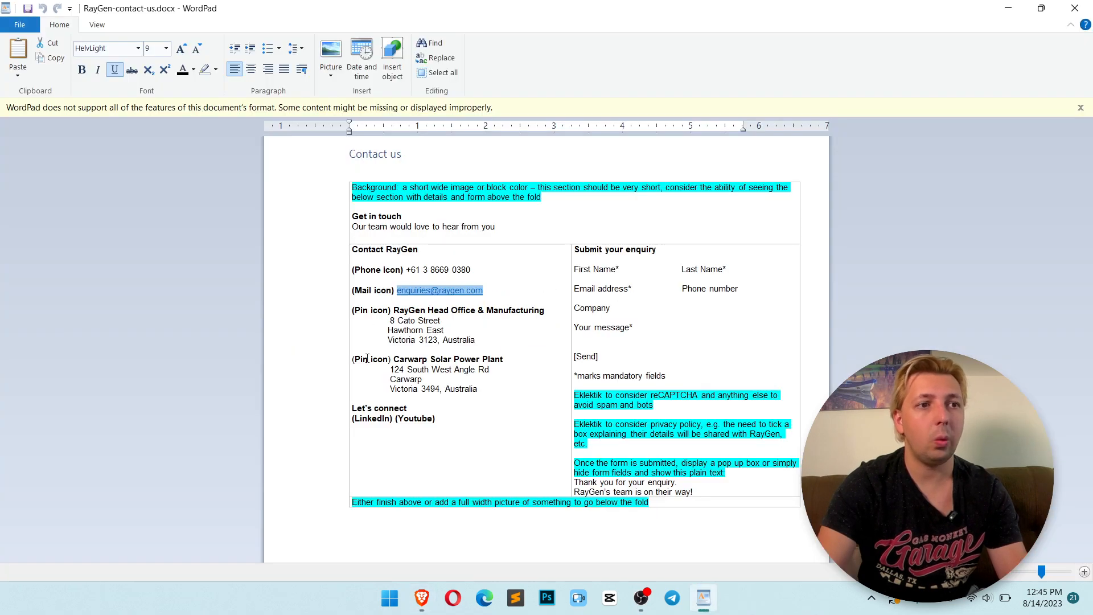
{"action": "left_click_drag", "start_coordinate": [397, 313], "coordinate": [567, 307]}
{"action": "key", "text": "ctrl+c"}
{"action": "key", "text": "alt+Tab"}
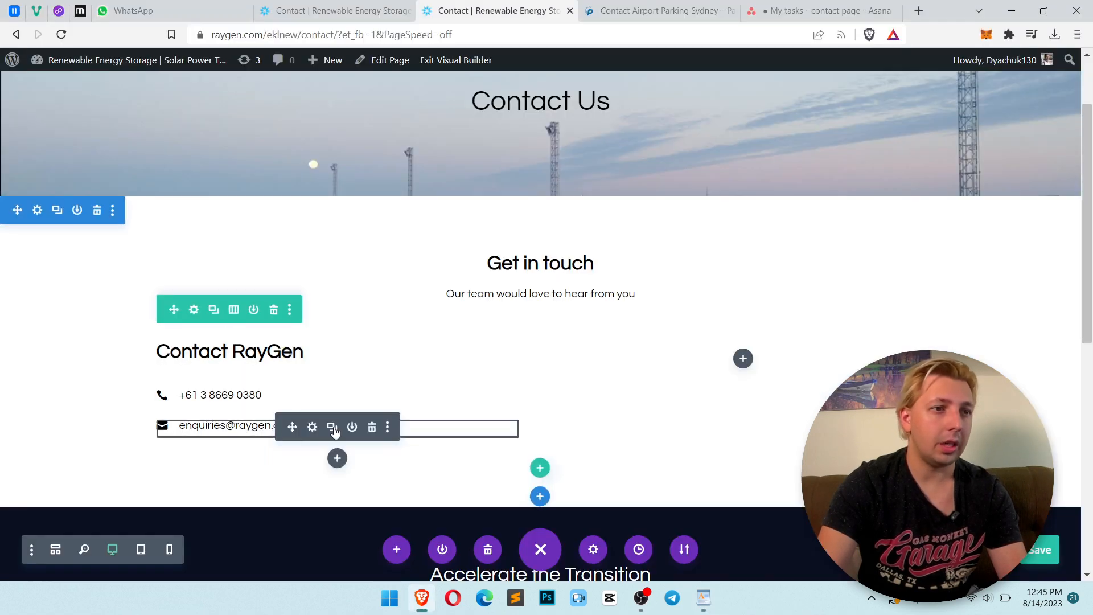
{"action": "left_click", "coordinate": [332, 428]}
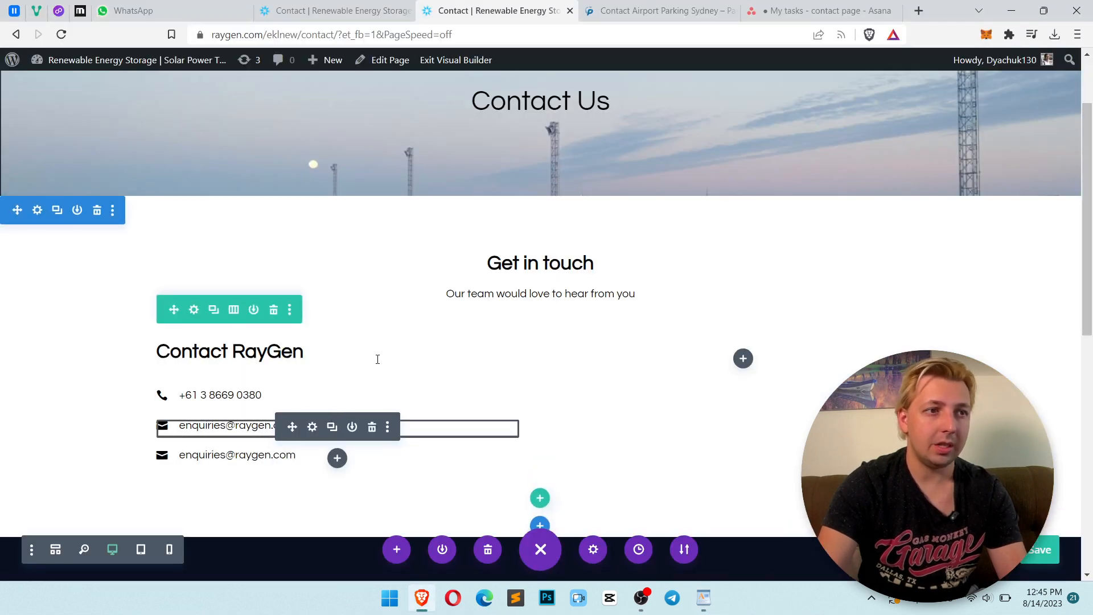
{"action": "scroll", "coordinate": [276, 414], "scroll_direction": "down", "scroll_amount": 1}
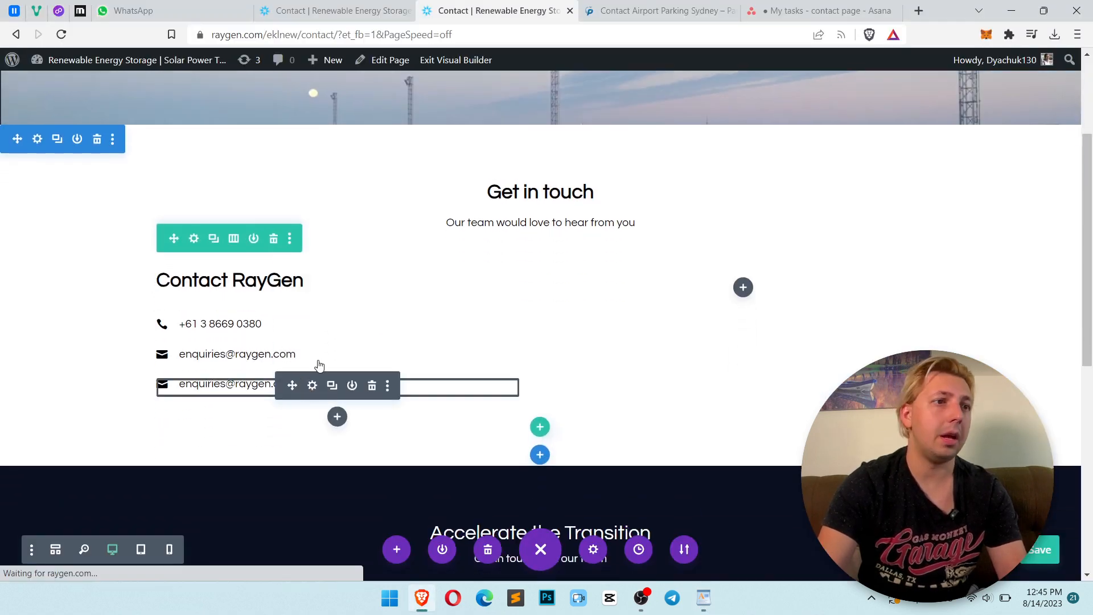
{"action": "left_click", "coordinate": [312, 385]}
{"action": "triple_click", "coordinate": [583, 272]}
{"action": "key", "text": "ctrl+v"}
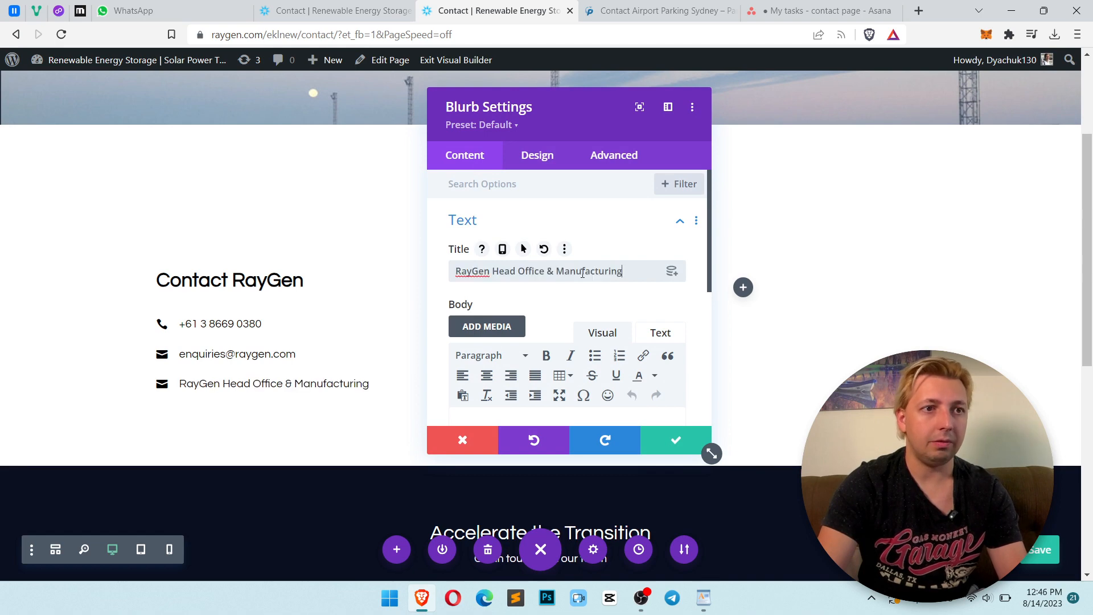
Copy the head office street address lines from the brief into the new blurb's body text
{"action": "key", "text": "alt+Tab"}
{"action": "left_click_drag", "start_coordinate": [478, 346], "coordinate": [388, 320]}
{"action": "key", "text": "ctrl+c"}
{"action": "key", "text": "alt+Tab"}
{"action": "scroll", "coordinate": [528, 285], "scroll_direction": "down", "scroll_amount": 3}
{"action": "left_click", "coordinate": [544, 295]}
{"action": "key", "text": "ctrl+v"}
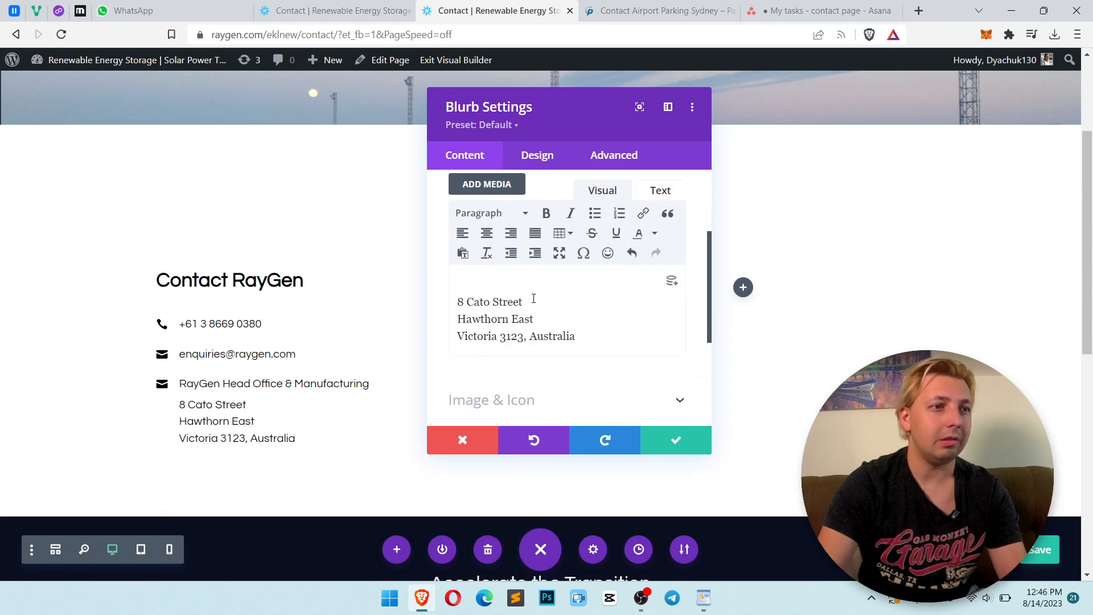
Set the head office blurb's title font weight to Semi Bold and save the blurb
{"action": "scroll", "coordinate": [484, 279], "scroll_direction": "down", "scroll_amount": 1}
{"action": "scroll", "coordinate": [484, 279], "scroll_direction": "up", "scroll_amount": 5}
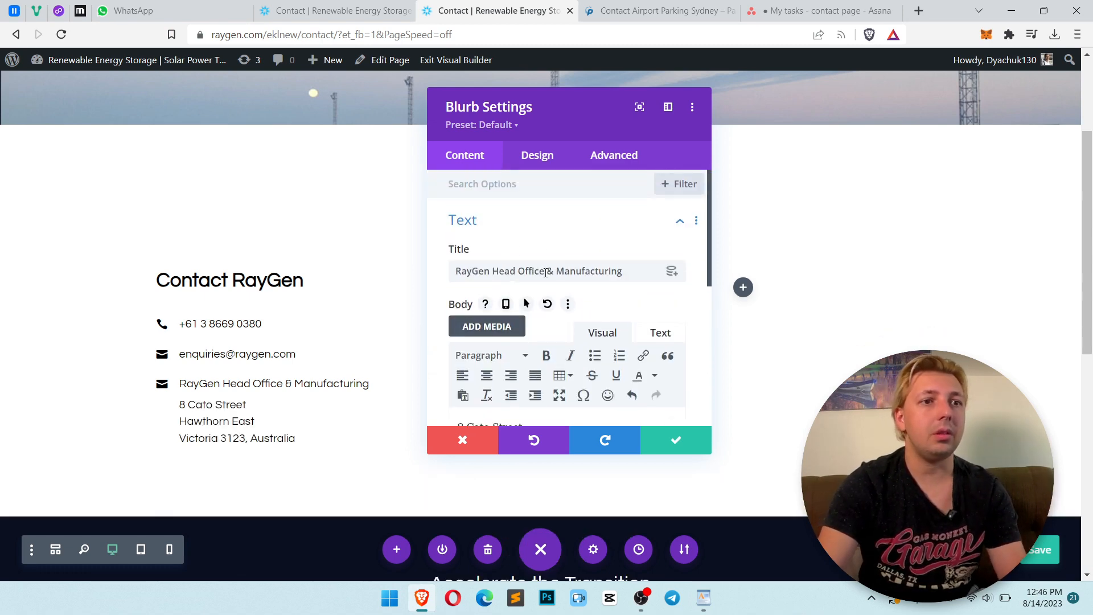
{"action": "left_click", "coordinate": [528, 158]}
{"action": "key", "text": "alt+Tab"}
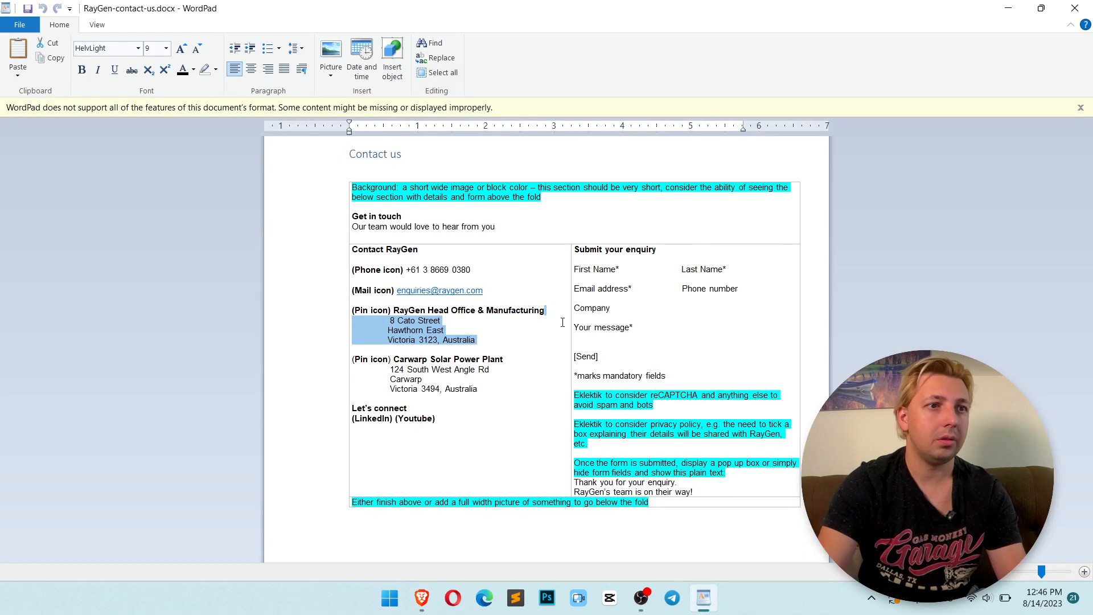
{"action": "left_click", "coordinate": [521, 322]}
{"action": "key", "text": "alt+Tab"}
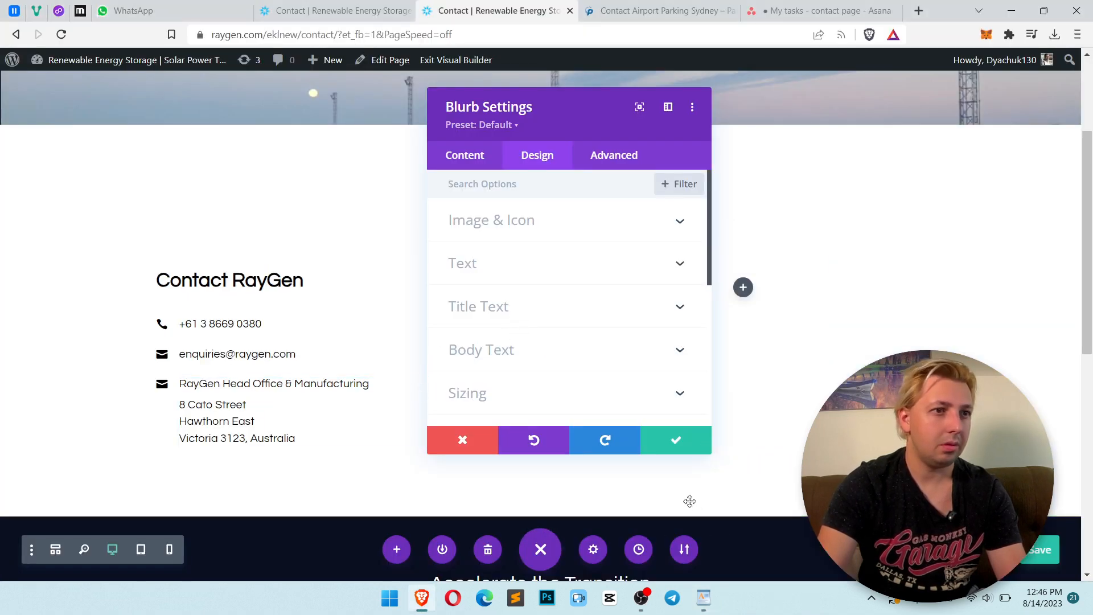
{"action": "left_click", "coordinate": [531, 313]}
{"action": "scroll", "coordinate": [541, 332], "scroll_direction": "down", "scroll_amount": 4}
{"action": "scroll", "coordinate": [541, 332], "scroll_direction": "down", "scroll_amount": 5}
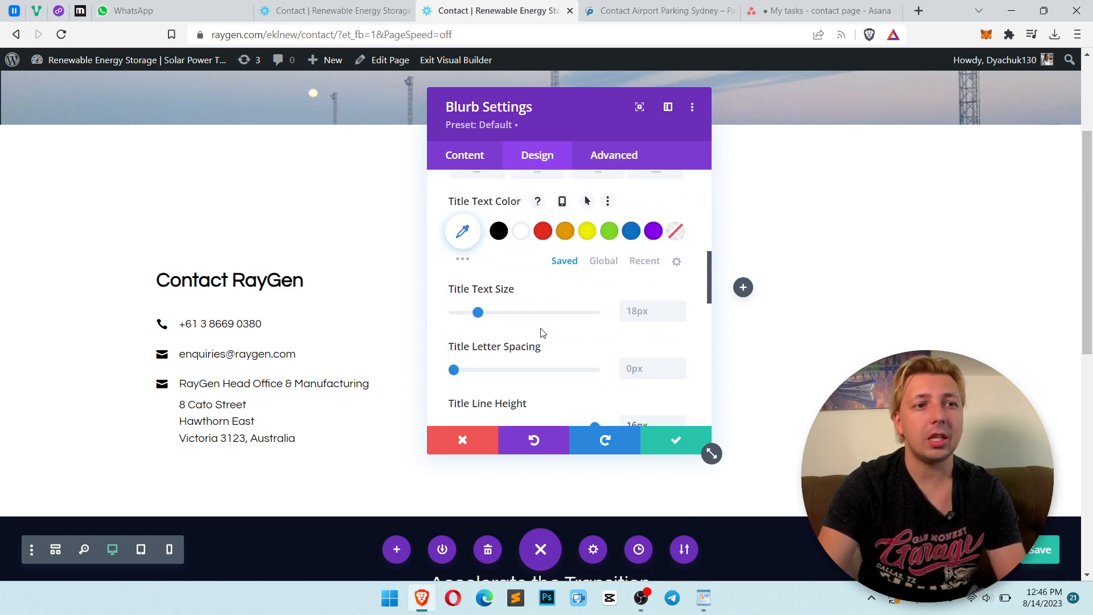
{"action": "scroll", "coordinate": [541, 331], "scroll_direction": "up", "scroll_amount": 5}
{"action": "scroll", "coordinate": [541, 332], "scroll_direction": "up", "scroll_amount": 4}
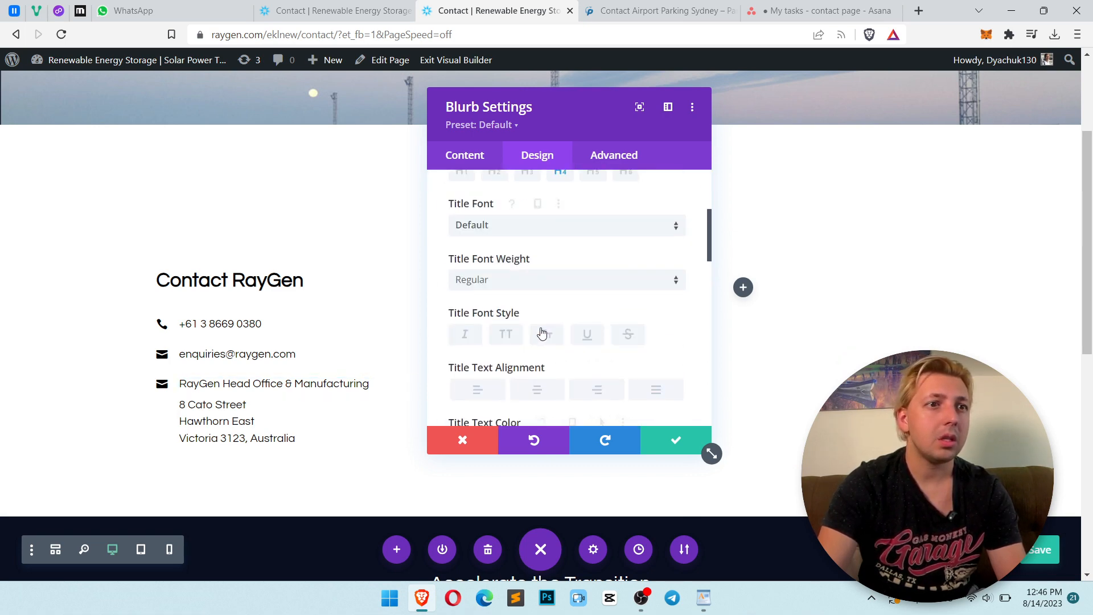
{"action": "left_click", "coordinate": [525, 352]}
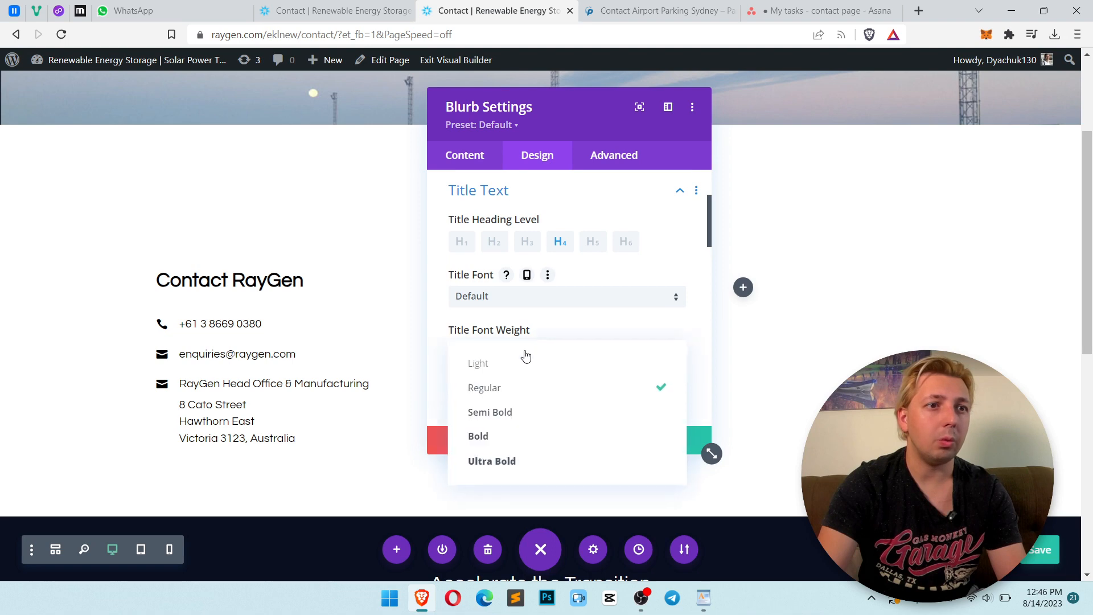
{"action": "left_click", "coordinate": [526, 419]}
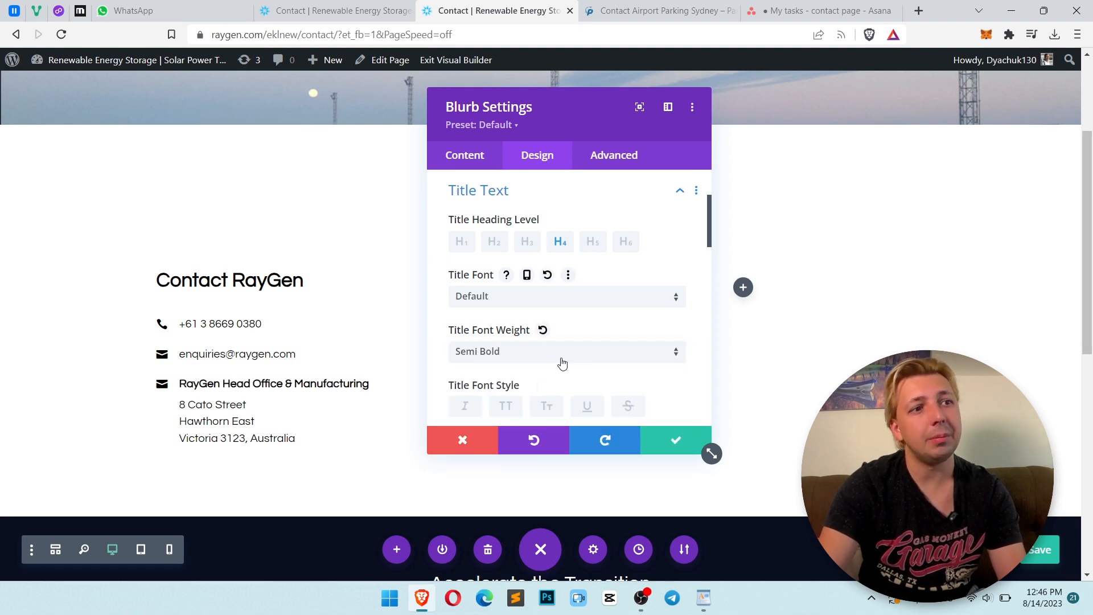
{"action": "left_click", "coordinate": [675, 440]}
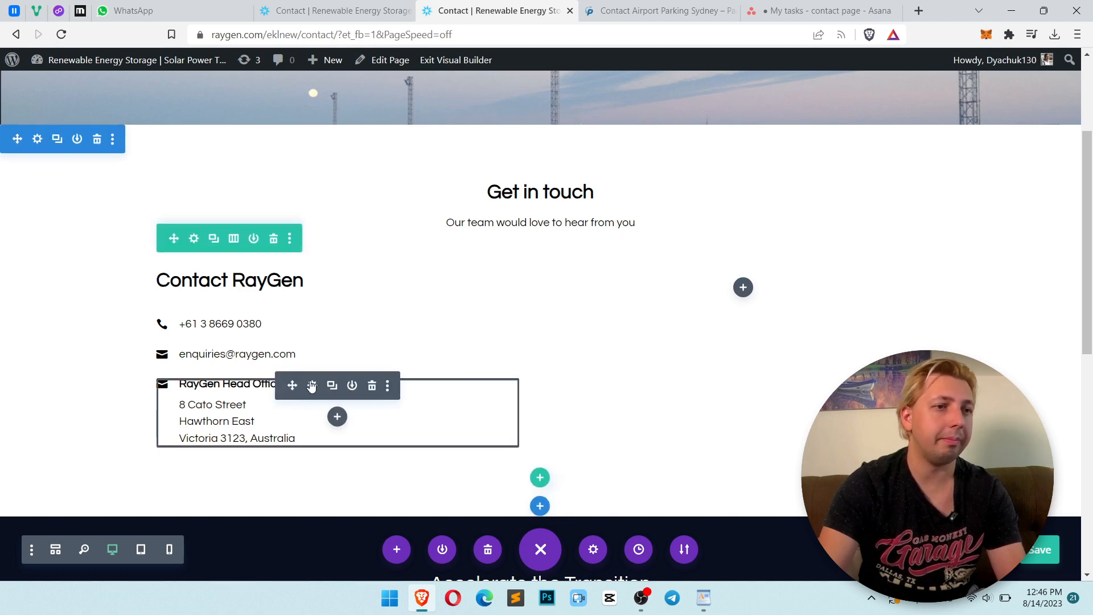
Search the icons for pin and set the head office blurb's icon to a map pin, then save
{"action": "left_click", "coordinate": [311, 385]}
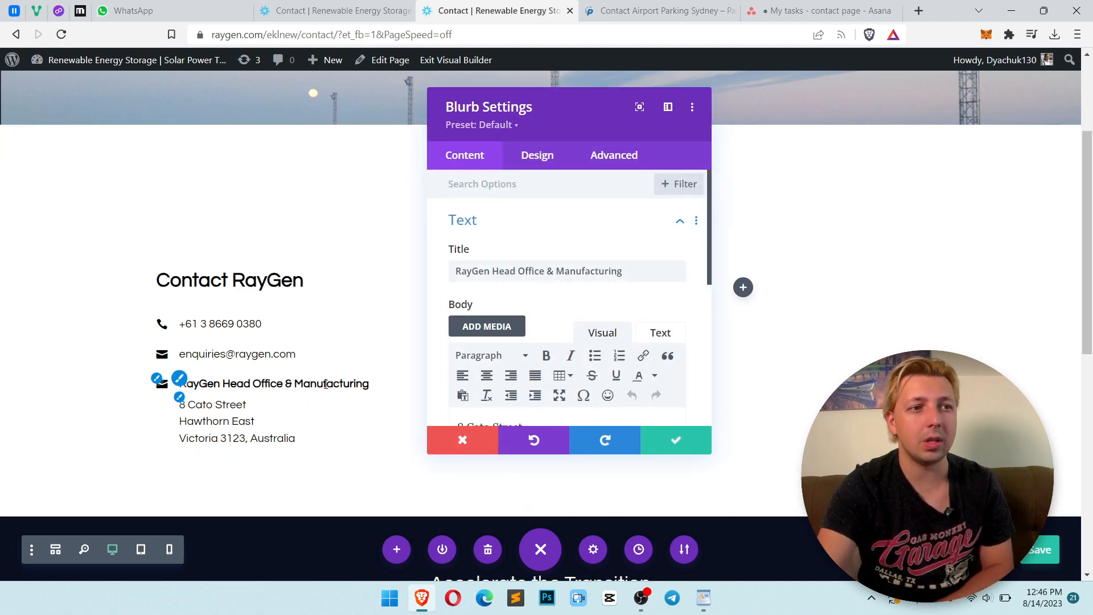
{"action": "scroll", "coordinate": [587, 349], "scroll_direction": "down", "scroll_amount": 5}
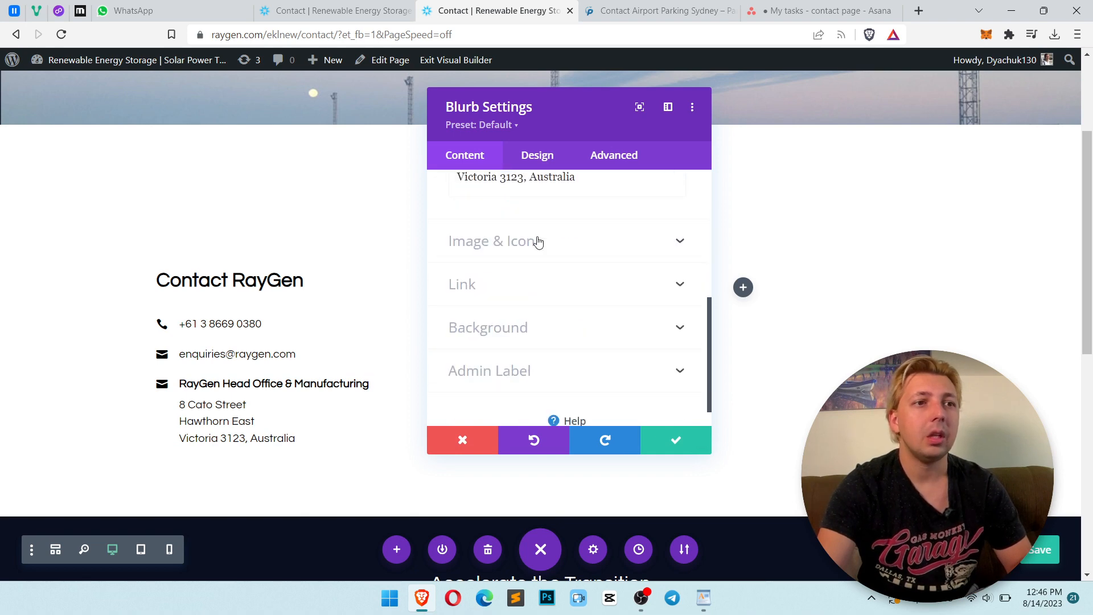
{"action": "left_click", "coordinate": [538, 243]}
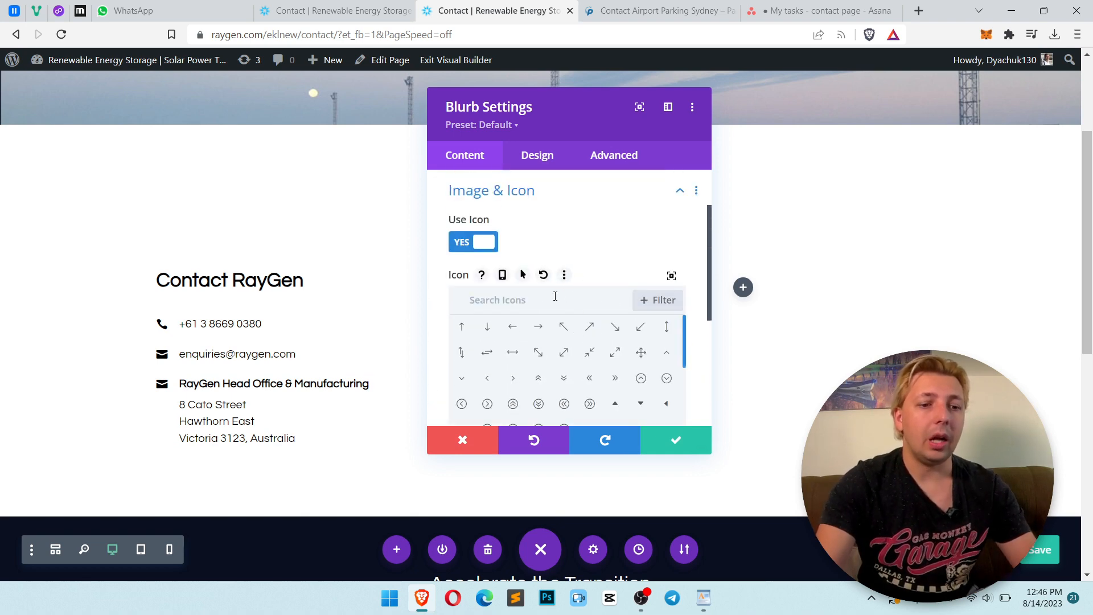
{"action": "type", "text": "pin"}
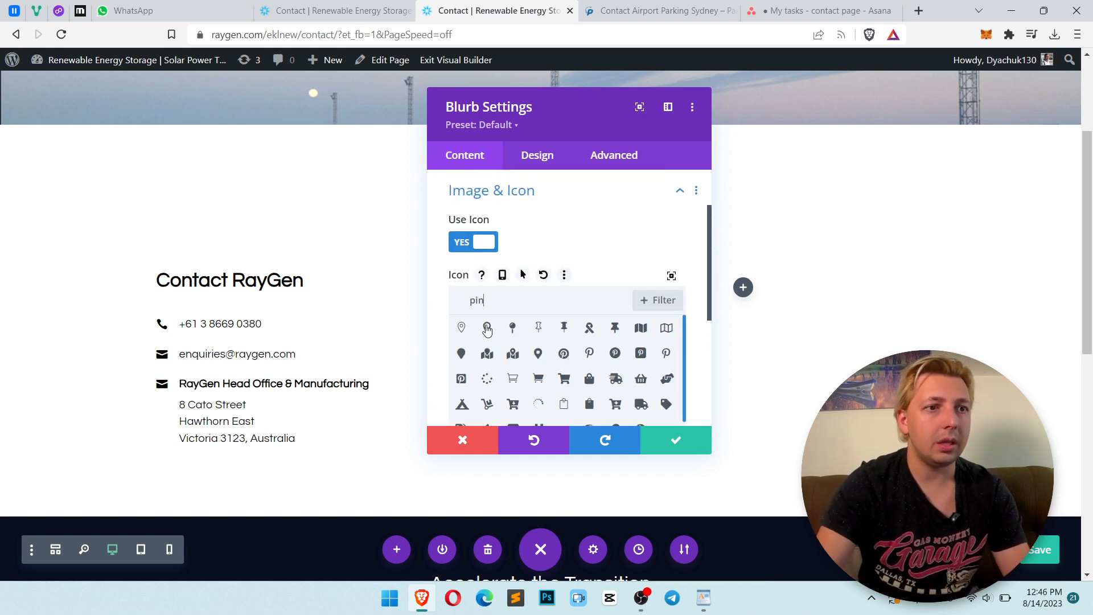
{"action": "left_click", "coordinate": [487, 328]}
{"action": "left_click", "coordinate": [676, 440]}
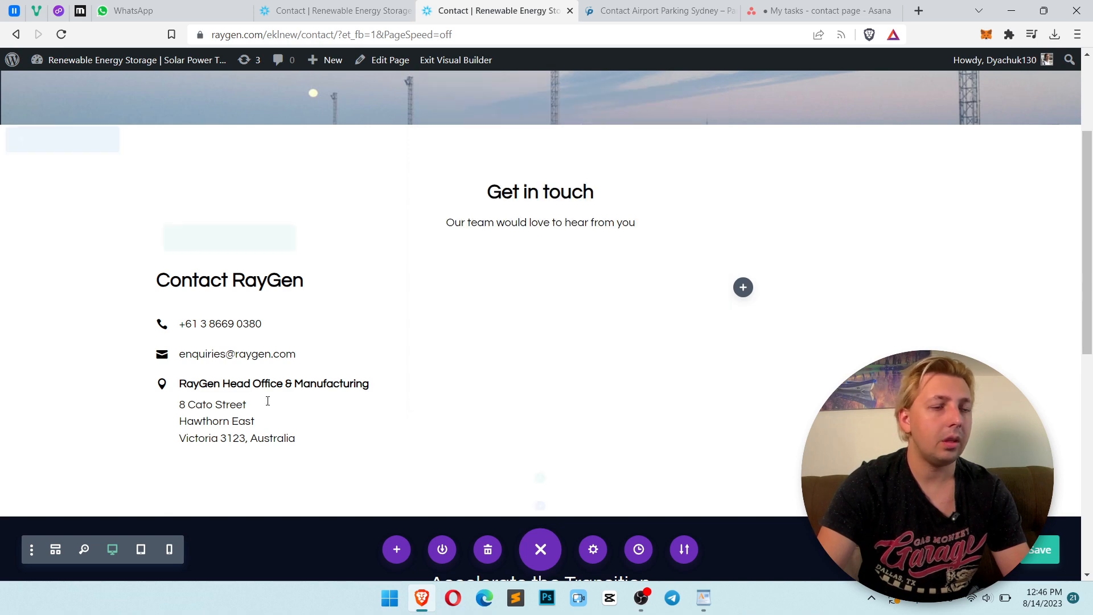
Duplicate the head office blurb for the Carwarp Solar Power Plant entry from the brief
{"action": "left_click", "coordinate": [331, 386]}
{"action": "key", "text": "alt+Tab"}
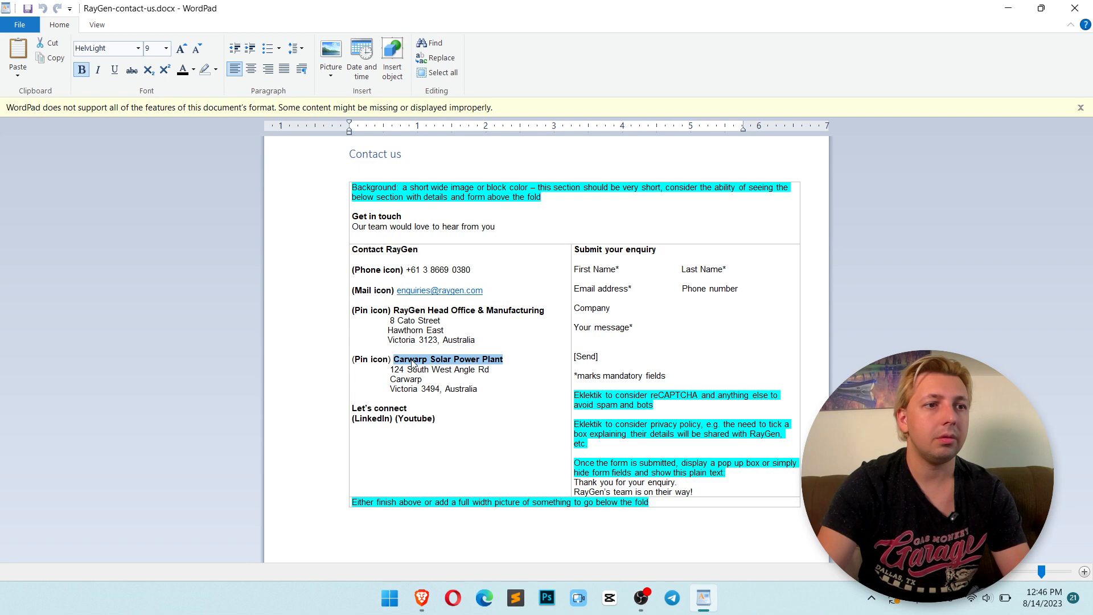
{"action": "key", "text": "alt+Tab"}
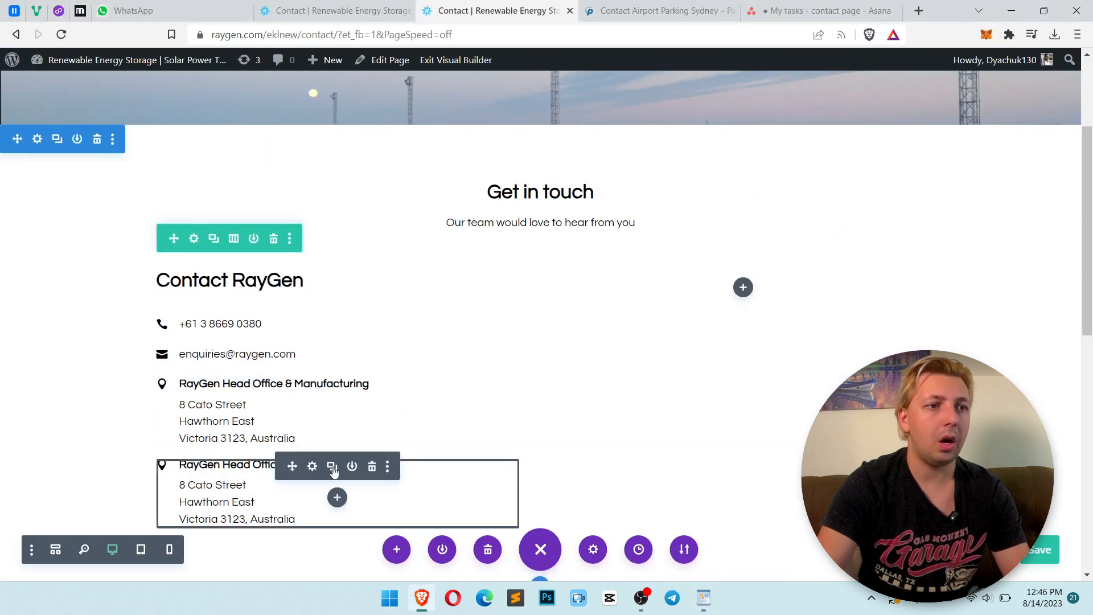
Paste Carwarp Solar Power Plant as the duplicated blurb's title
{"action": "left_click", "coordinate": [307, 468]}
{"action": "left_click", "coordinate": [604, 267]}
{"action": "key", "text": "ctrl+a"}
{"action": "type", "text": "Carwarp Solar Power Plant"}
{"action": "key", "text": "alt+Tab"}
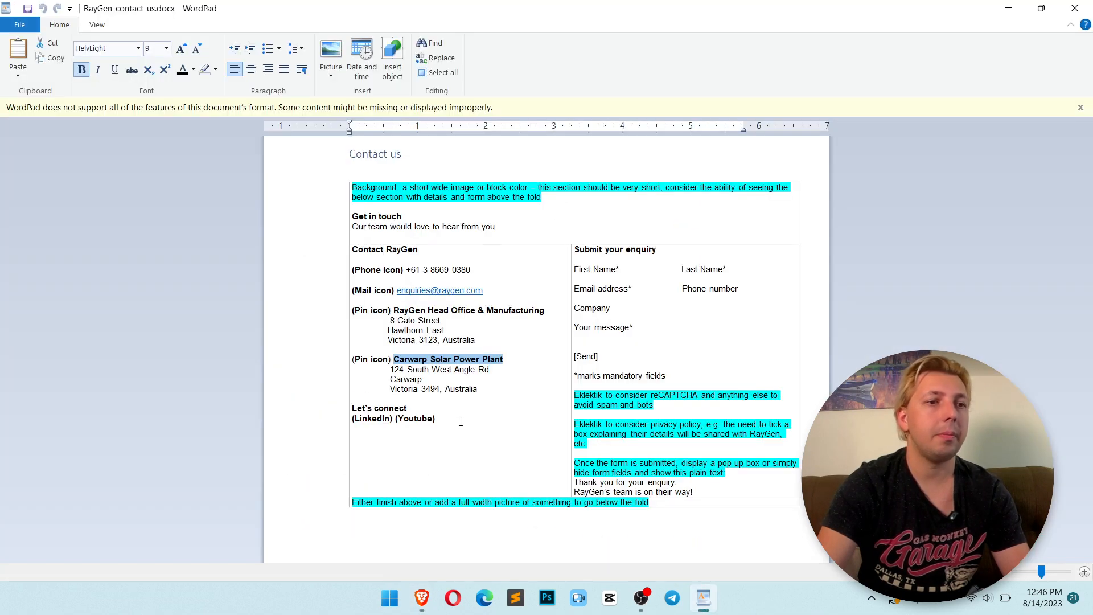
Copy the Carwarp address lines from the brief into the duplicated blurb's body text and save it
{"action": "left_click_drag", "start_coordinate": [484, 392], "coordinate": [402, 371]}
{"action": "key", "text": "ctrl+c"}
{"action": "key", "text": "alt+Tab"}
{"action": "left_click", "coordinate": [593, 341]}
{"action": "key", "text": "ctrl+a"}
{"action": "key", "text": "ctrl+v"}
{"action": "left_click", "coordinate": [671, 440]}
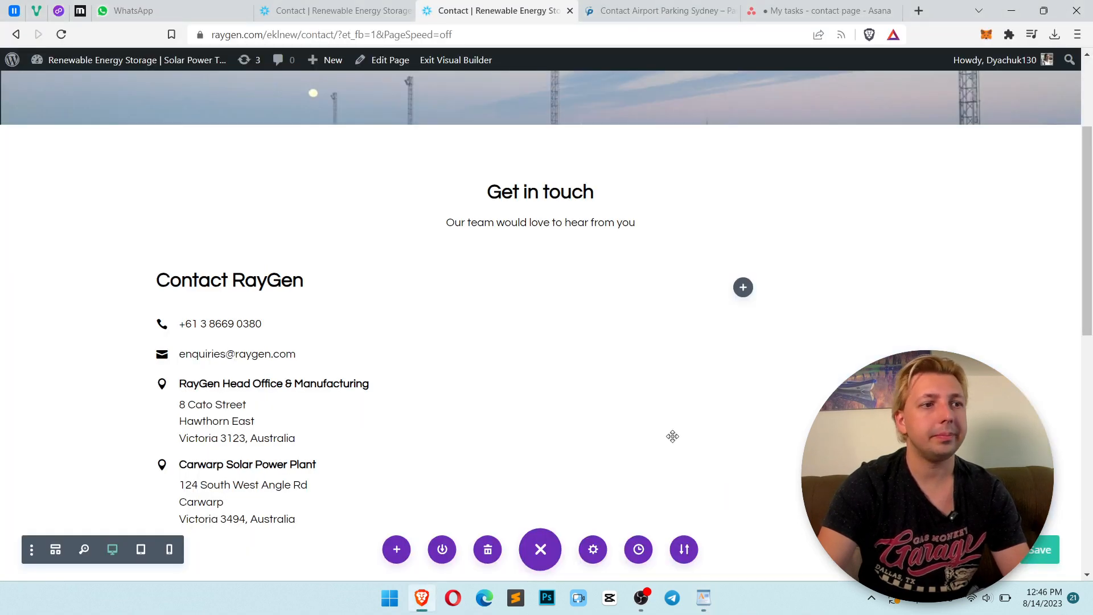
Set the phone blurb's bottom margin to 8px and save
{"action": "key", "text": "alt+Tab"}
{"action": "key", "text": "alt+Tab"}
{"action": "mouse_move", "coordinate": [295, 320]}
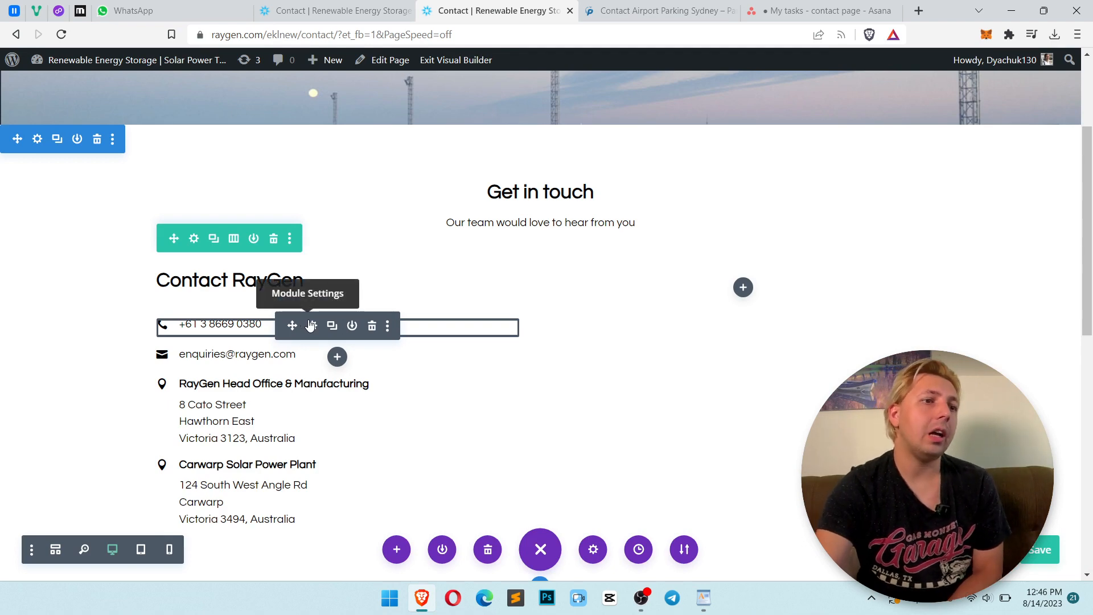
{"action": "left_click", "coordinate": [310, 325]}
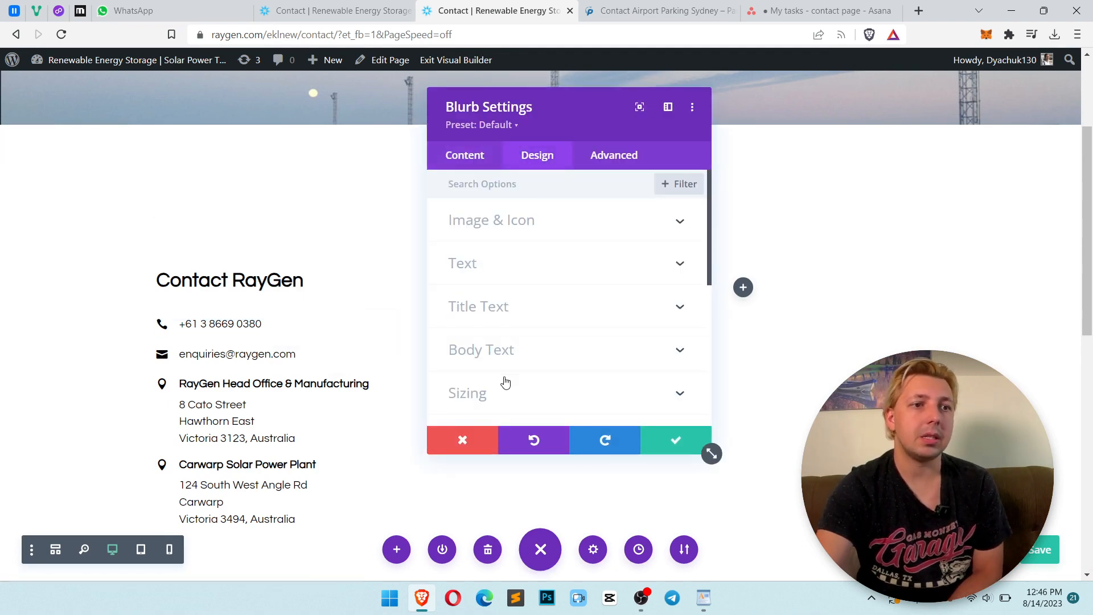
{"action": "scroll", "coordinate": [505, 382], "scroll_direction": "down", "scroll_amount": 2}
{"action": "left_click", "coordinate": [496, 367]}
{"action": "left_click", "coordinate": [537, 239]}
{"action": "left_click_drag", "start_coordinate": [537, 239], "coordinate": [523, 241]}
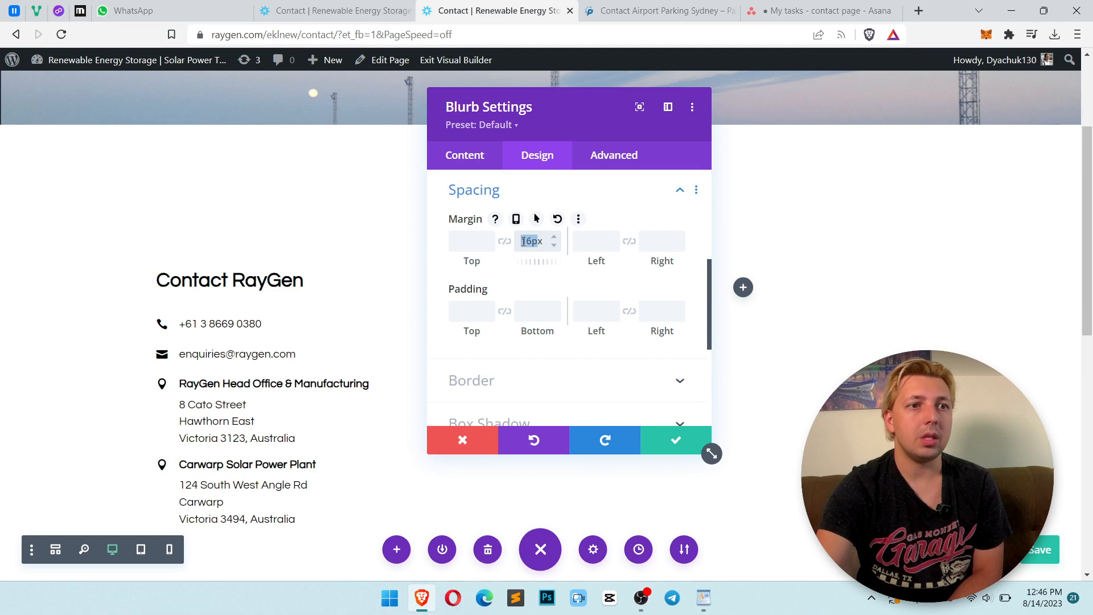
{"action": "type", "text": "8"}
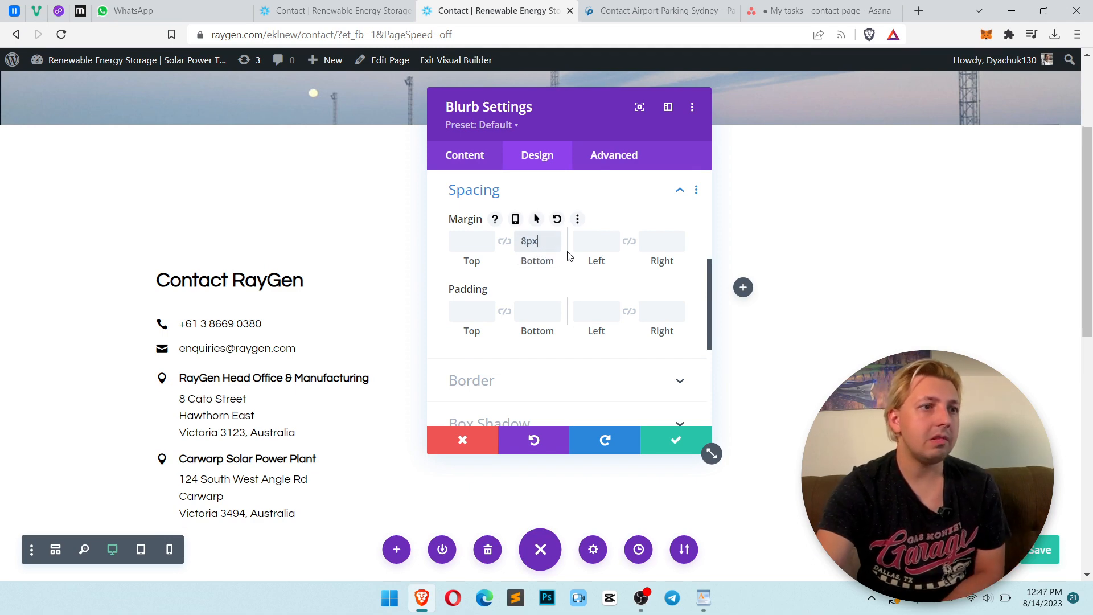
{"action": "left_click", "coordinate": [686, 448]}
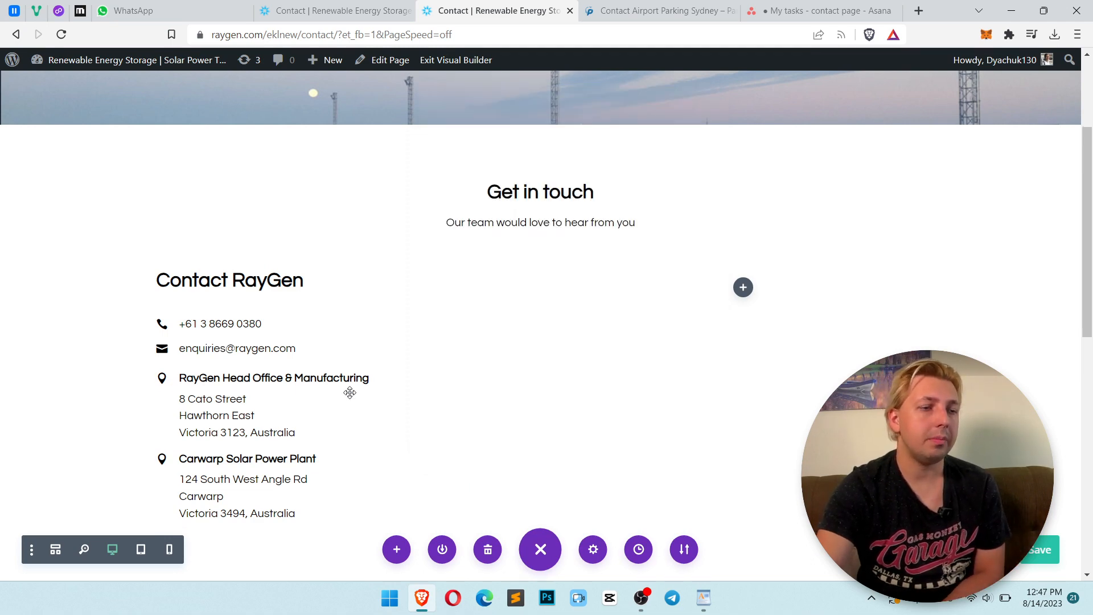
Set the email blurb's bottom margin to 8px and save
{"action": "left_click", "coordinate": [311, 351]}
{"action": "left_click", "coordinate": [530, 154]}
{"action": "scroll", "coordinate": [526, 373], "scroll_direction": "down", "scroll_amount": 3}
{"action": "left_click", "coordinate": [520, 312]}
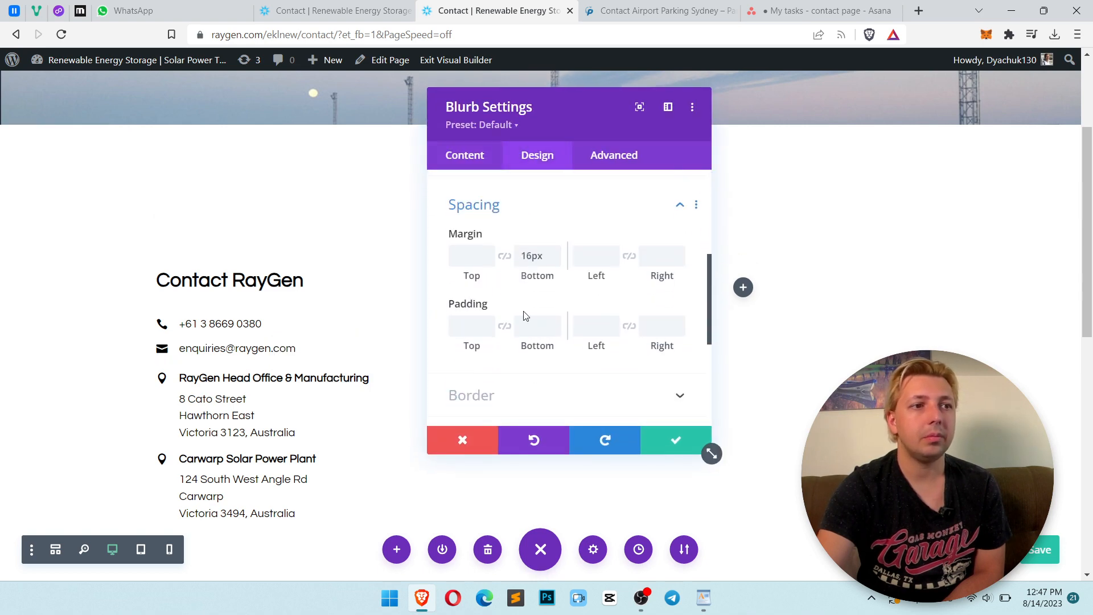
{"action": "double_click", "coordinate": [542, 242]}
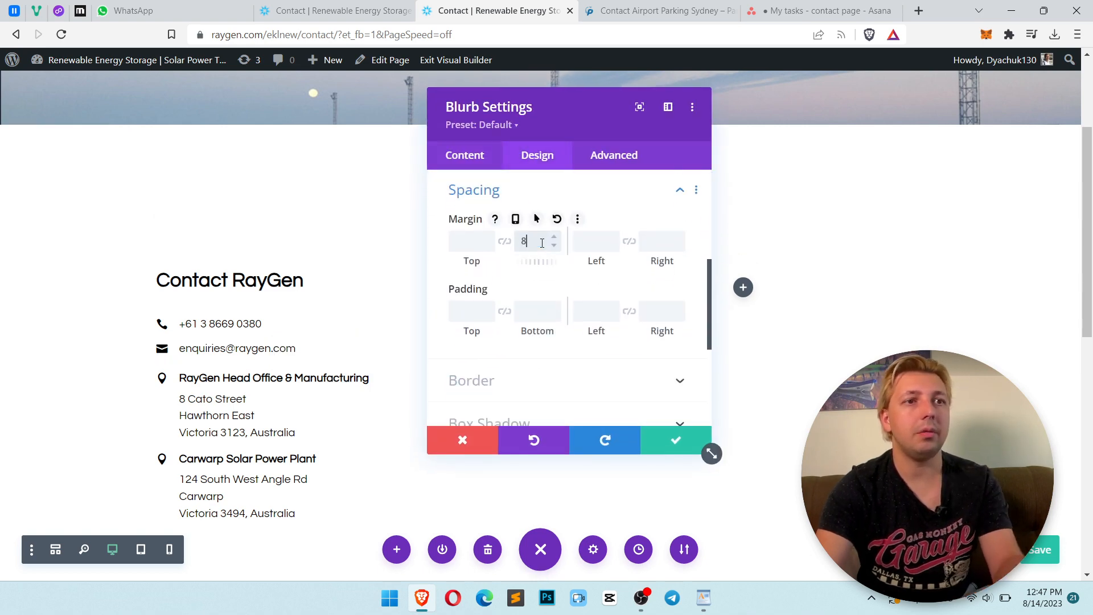
{"action": "left_click", "coordinate": [674, 442]}
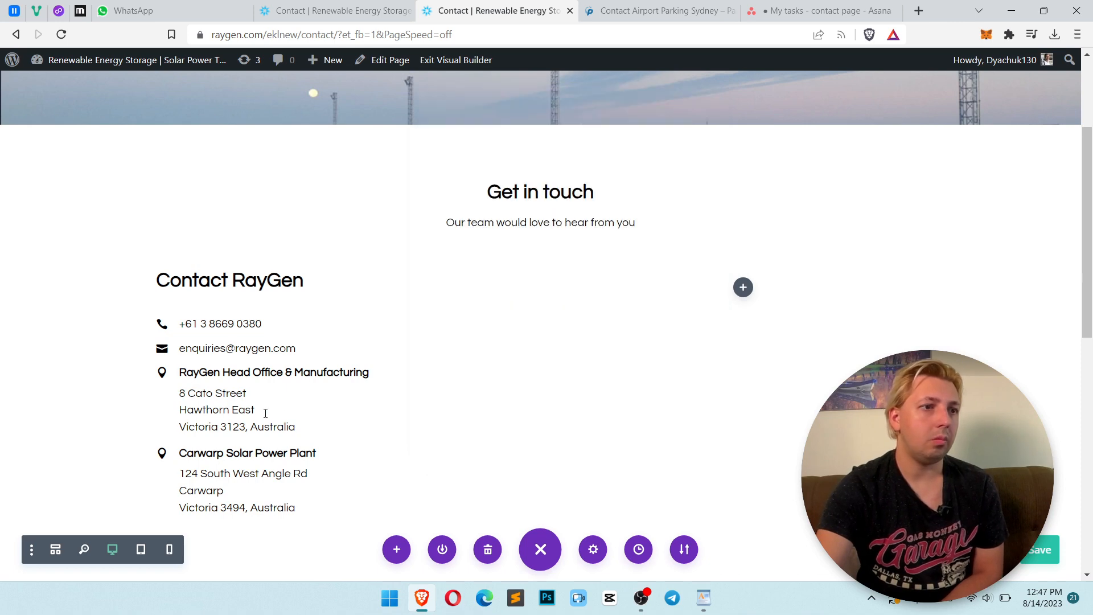
Set the head office blurb's bottom margin to 8px and save
{"action": "left_click", "coordinate": [519, 382]}
{"action": "left_click", "coordinate": [539, 153]}
{"action": "scroll", "coordinate": [516, 370], "scroll_direction": "down", "scroll_amount": 3}
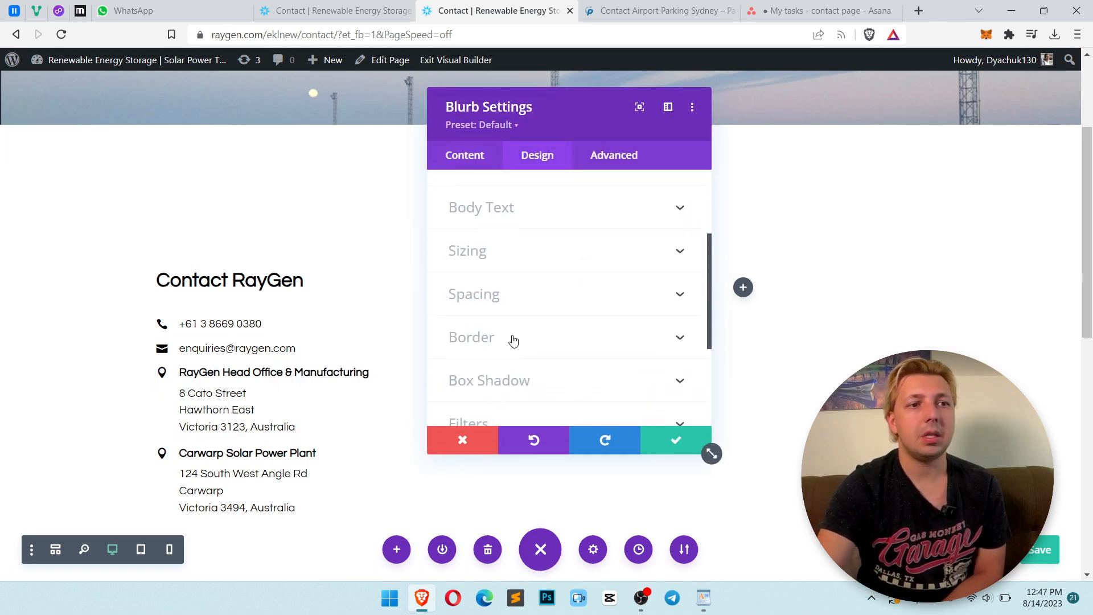
{"action": "left_click", "coordinate": [511, 297]}
{"action": "double_click", "coordinate": [541, 242]}
{"action": "type", "text": "8"}
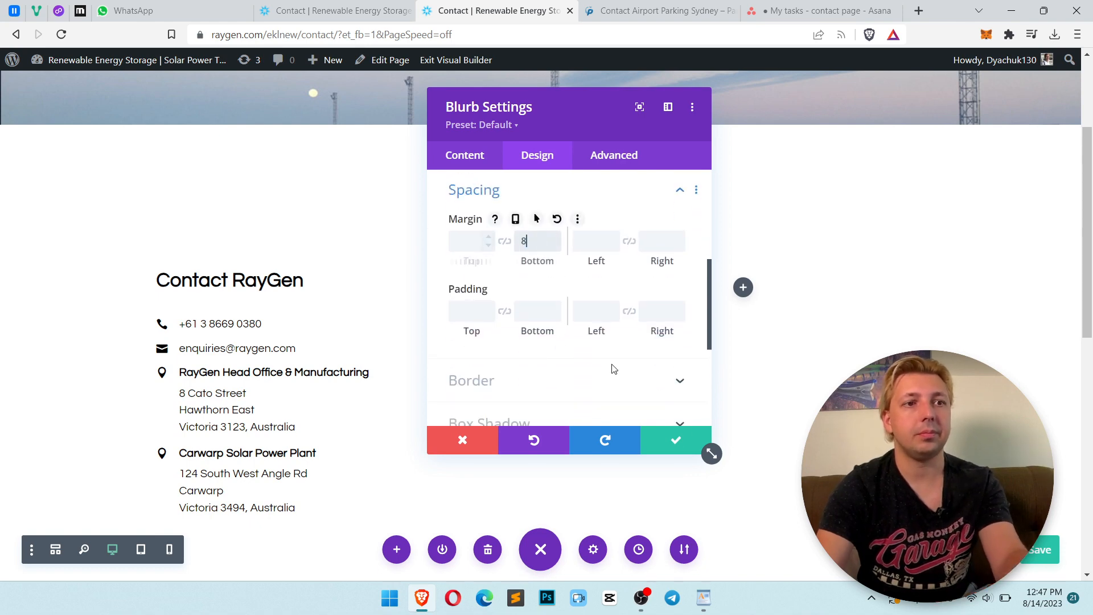
{"action": "type", "text": "px"}
{"action": "left_click", "coordinate": [675, 440]}
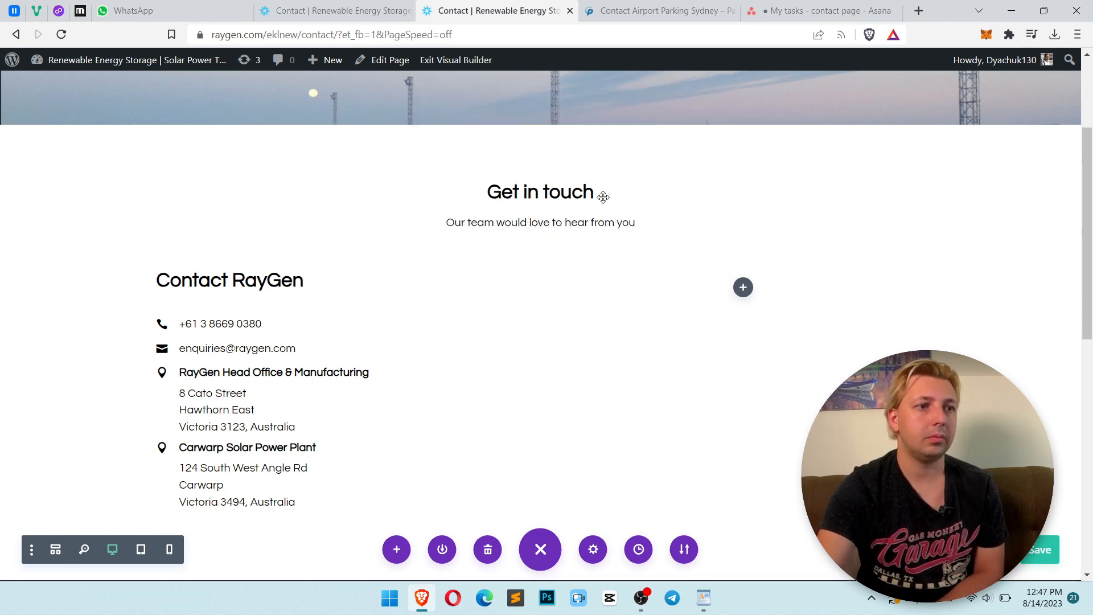
Compare the reference Park King contact page with the brief's Let's connect section
{"action": "left_click", "coordinate": [651, 11]}
{"action": "scroll", "coordinate": [453, 278], "scroll_direction": "up", "scroll_amount": 1}
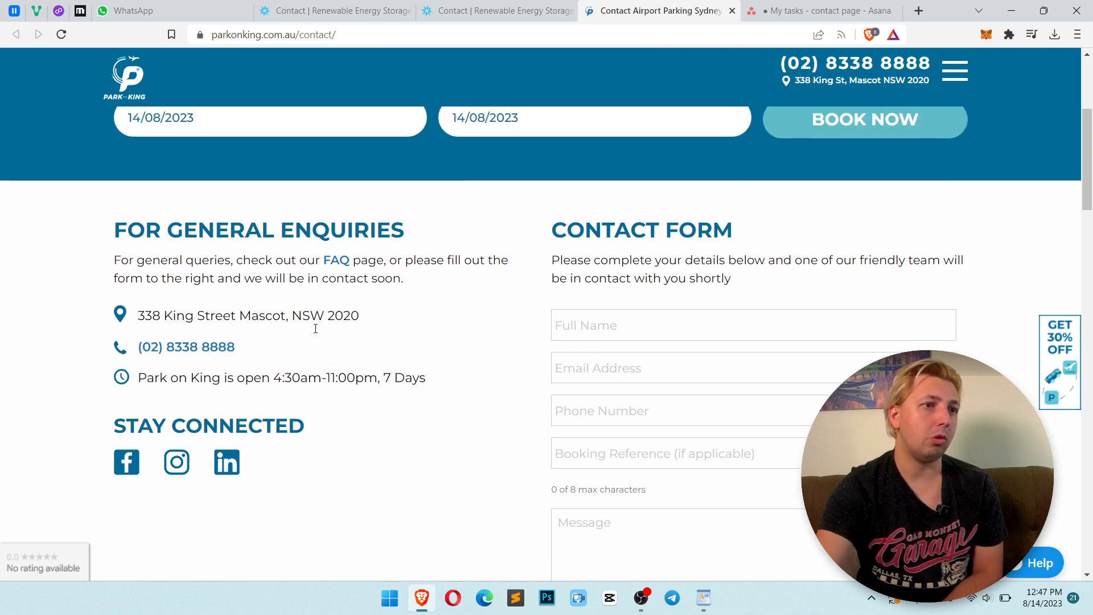
{"action": "left_click", "coordinate": [545, 6]}
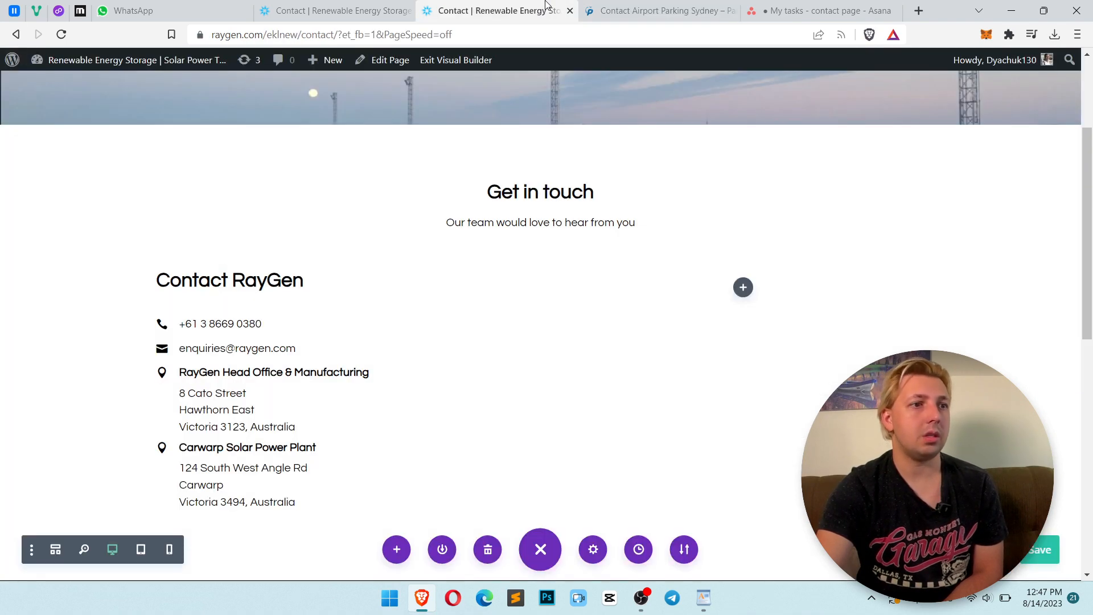
{"action": "scroll", "coordinate": [487, 379], "scroll_direction": "down", "scroll_amount": 1}
{"action": "key", "text": "alt+Tab"}
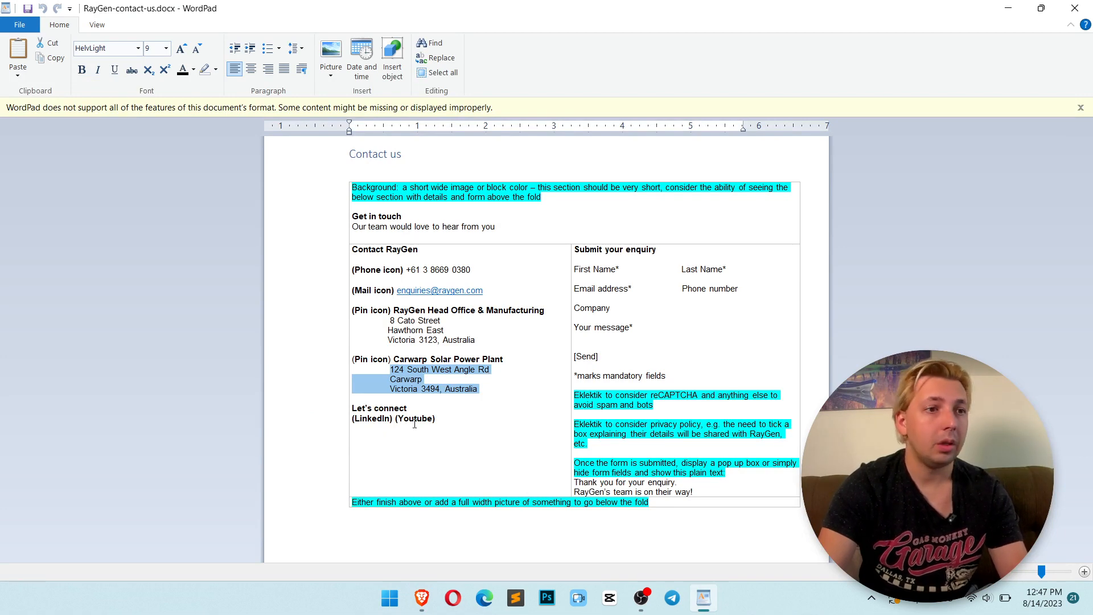
{"action": "left_click_drag", "start_coordinate": [412, 404], "coordinate": [365, 409]}
{"action": "key", "text": "alt+Tab"}
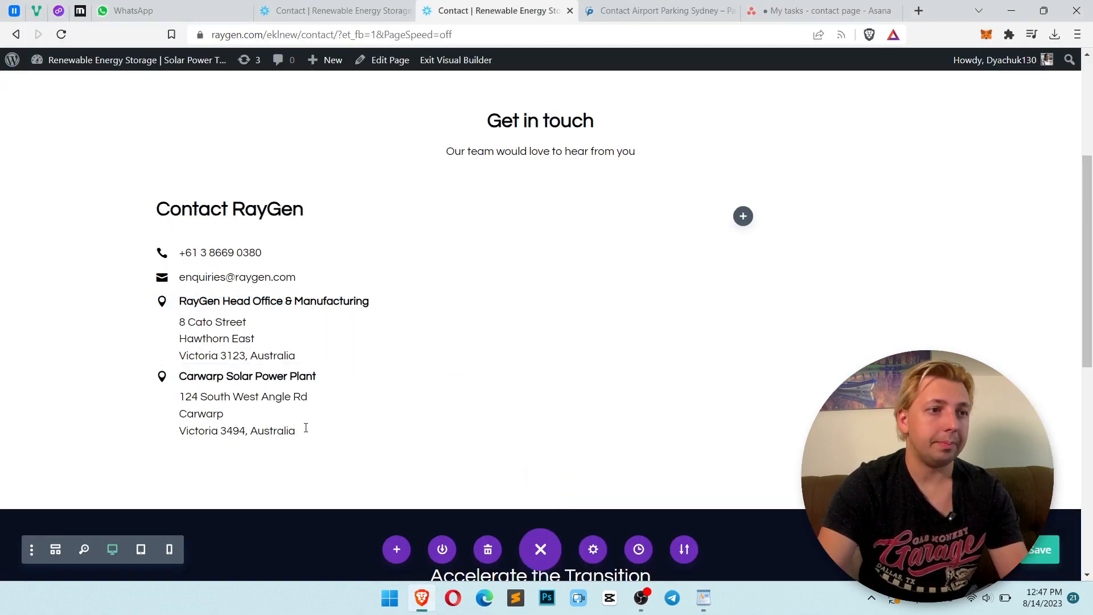
{"action": "key", "text": "alt+Tab"}
{"action": "key", "text": "alt+Tab"}
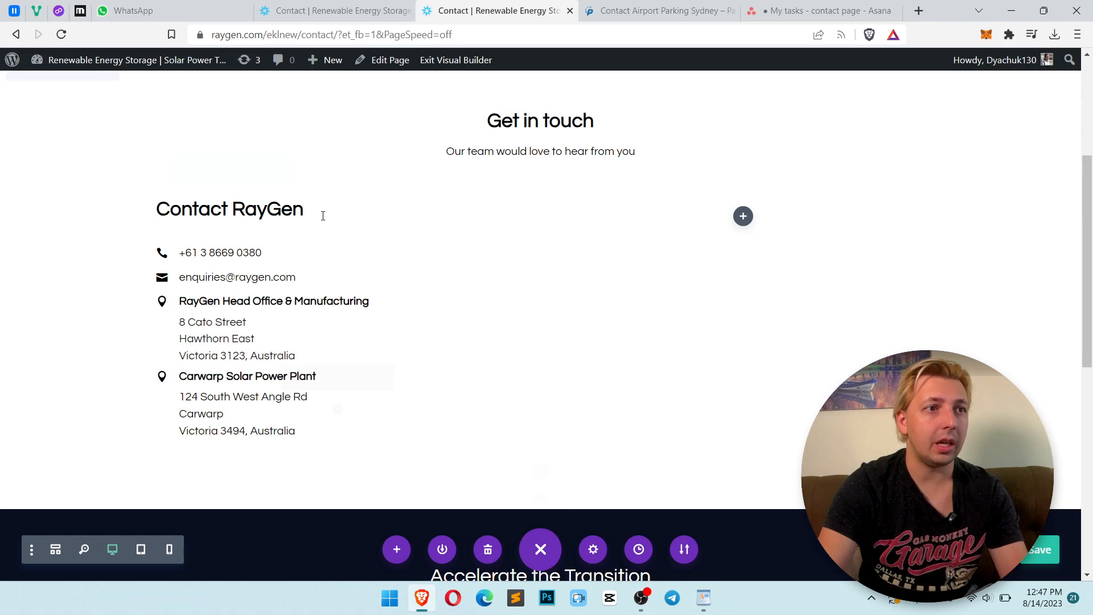
Change the Contact RayGen heading's text format to Heading 3 and save
{"action": "left_click", "coordinate": [312, 206]}
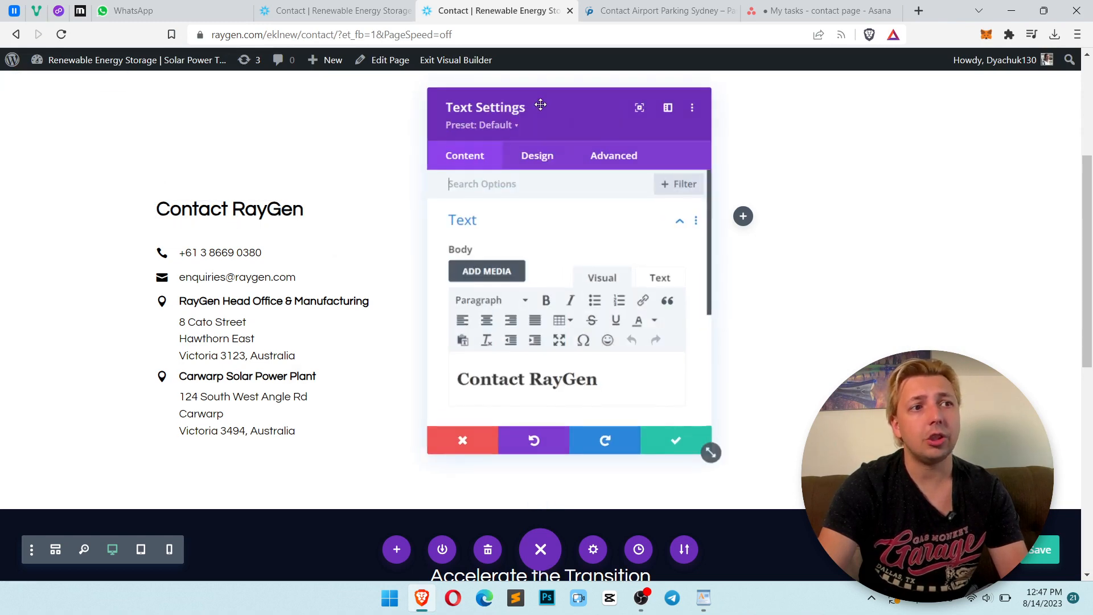
{"action": "left_click", "coordinate": [536, 159]}
{"action": "left_click", "coordinate": [555, 259]}
{"action": "left_click", "coordinate": [515, 228]}
{"action": "left_click_drag", "start_coordinate": [547, 129], "coordinate": [756, 133]}
{"action": "scroll", "coordinate": [844, 242], "scroll_direction": "down", "scroll_amount": 2}
{"action": "scroll", "coordinate": [843, 242], "scroll_direction": "up", "scroll_amount": 2}
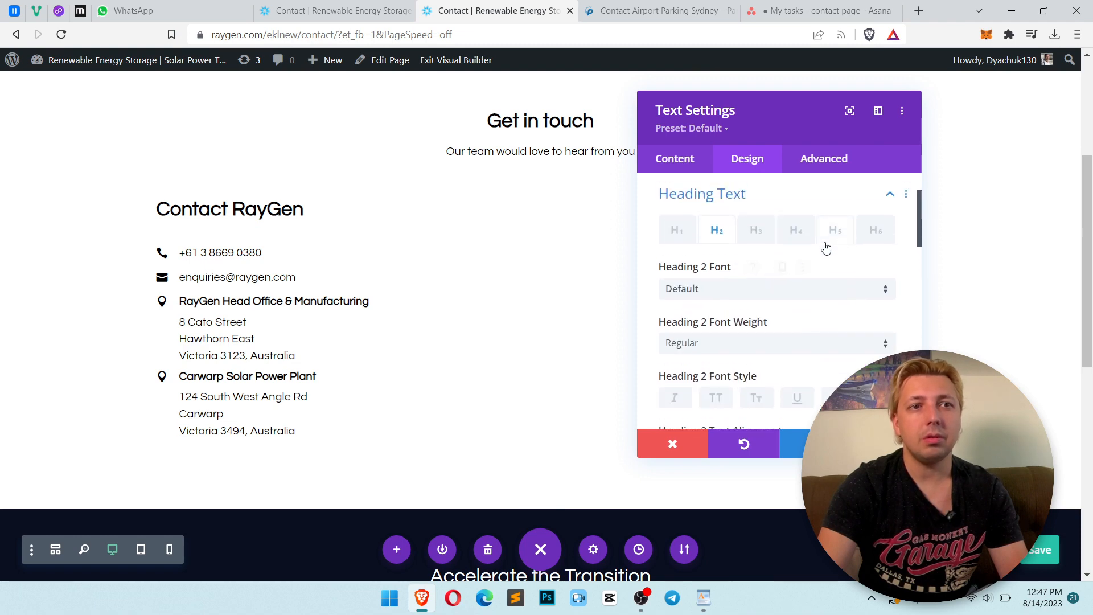
{"action": "left_click", "coordinate": [749, 244]}
{"action": "left_click", "coordinate": [675, 161]}
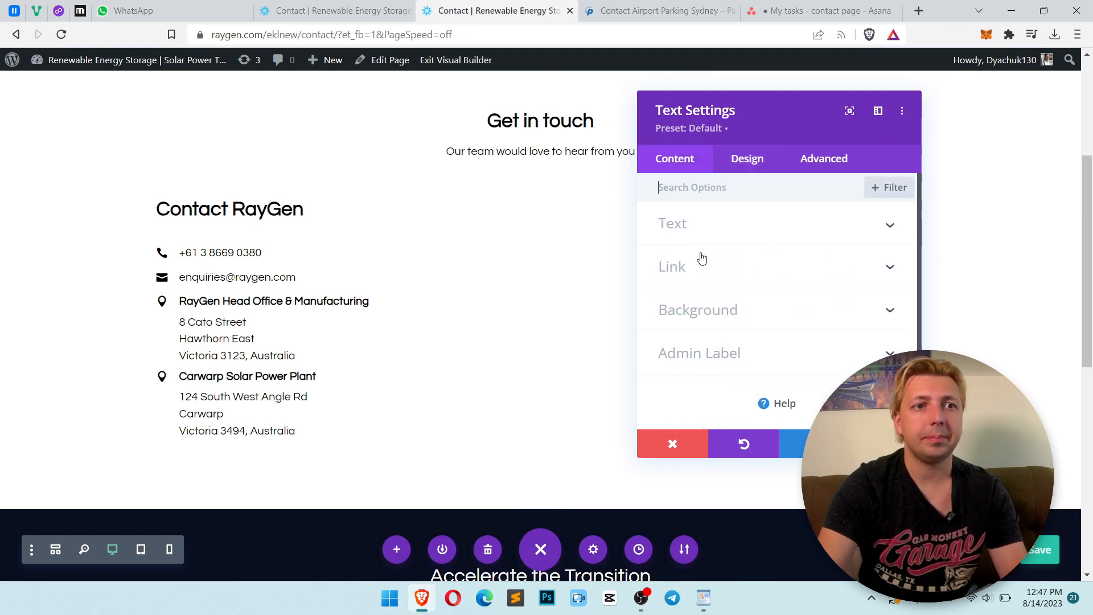
{"action": "left_click", "coordinate": [742, 385]}
{"action": "left_click", "coordinate": [704, 303]}
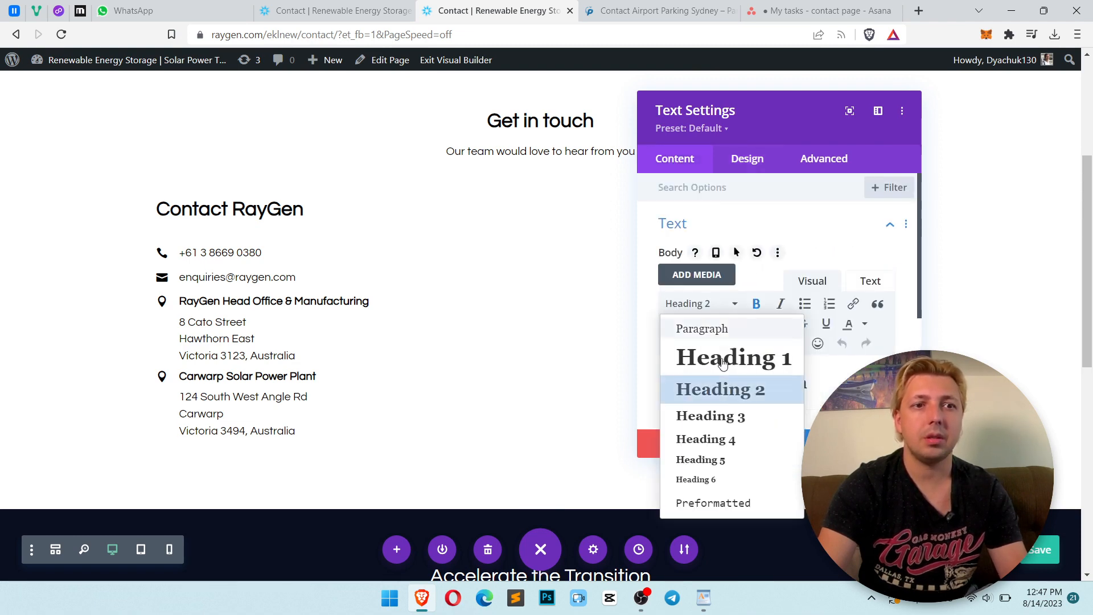
{"action": "left_click", "coordinate": [724, 414]}
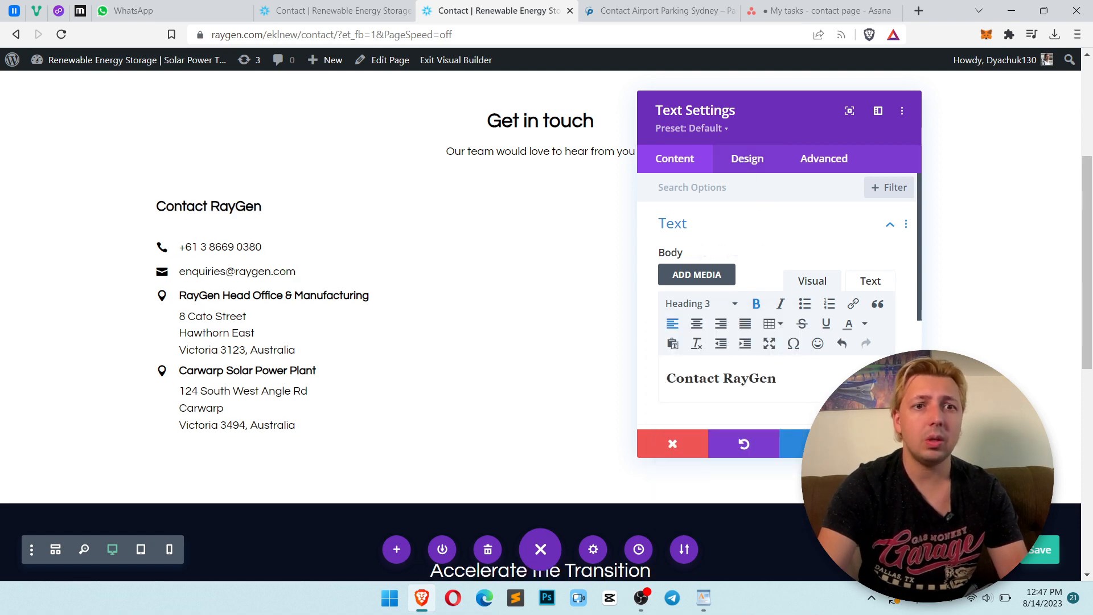
{"action": "left_click", "coordinate": [886, 444]}
Set the Contact RayGen heading's bottom margin to 16
{"action": "mouse_move", "coordinate": [255, 205]}
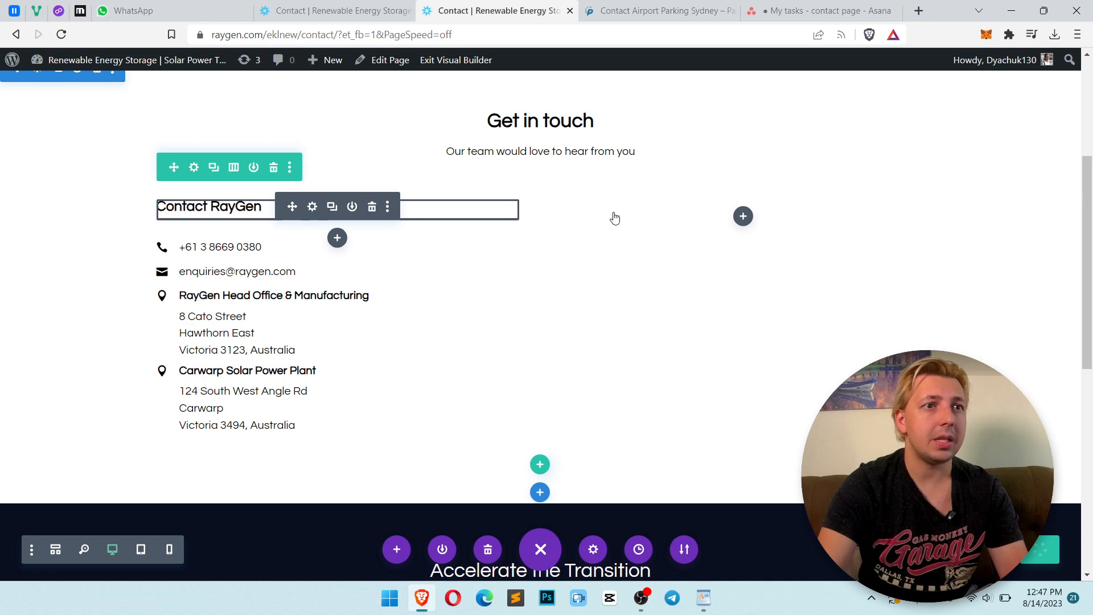
{"action": "left_click", "coordinate": [749, 170]}
{"action": "left_click", "coordinate": [745, 352]}
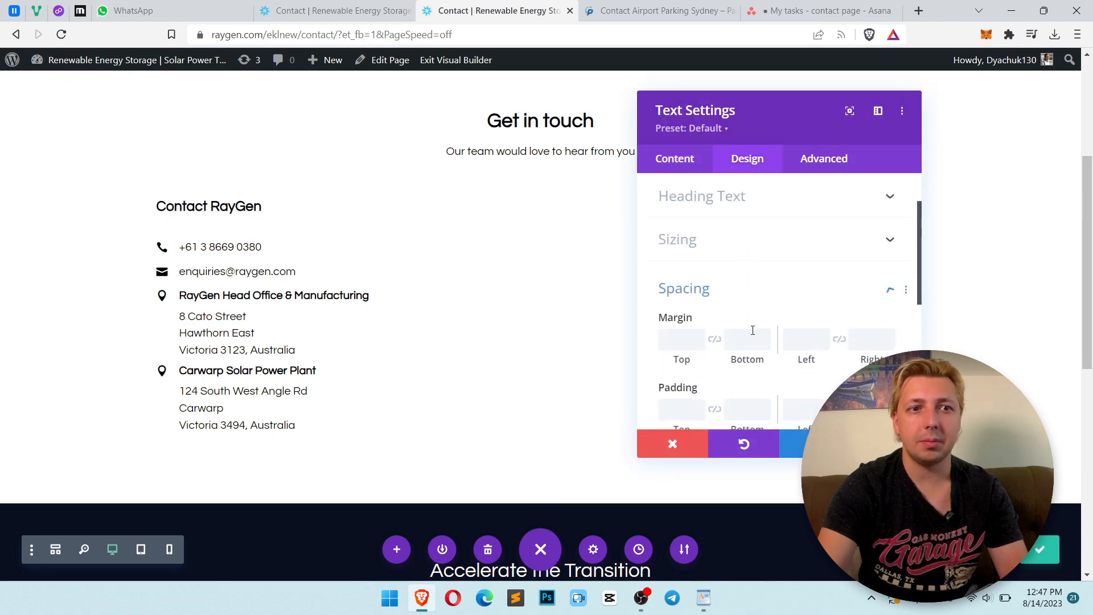
{"action": "type", "text": "16"}
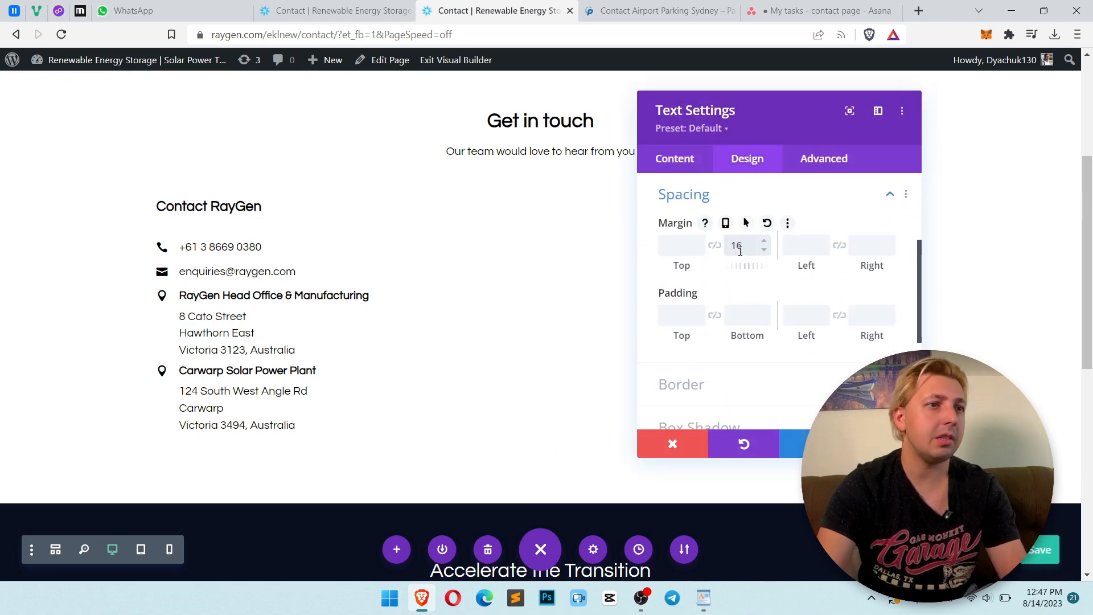
{"action": "key", "text": "Return"}
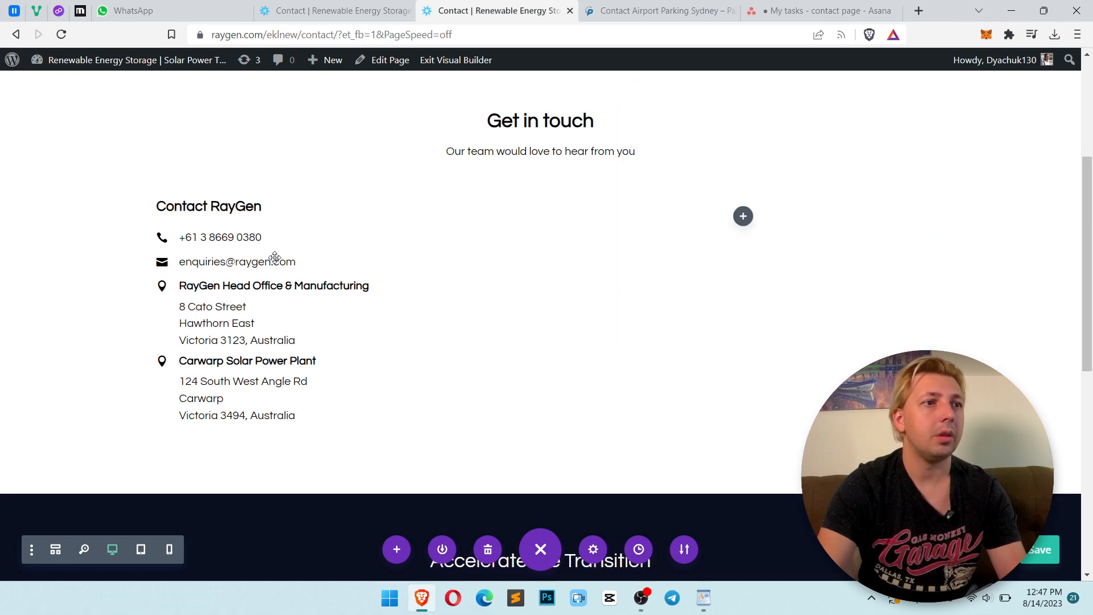
Copy the Contact RayGen heading below the Carwarp blurb and insert a Social Media Follow module beneath it
{"action": "left_click_drag", "start_coordinate": [295, 215], "coordinate": [251, 420]}
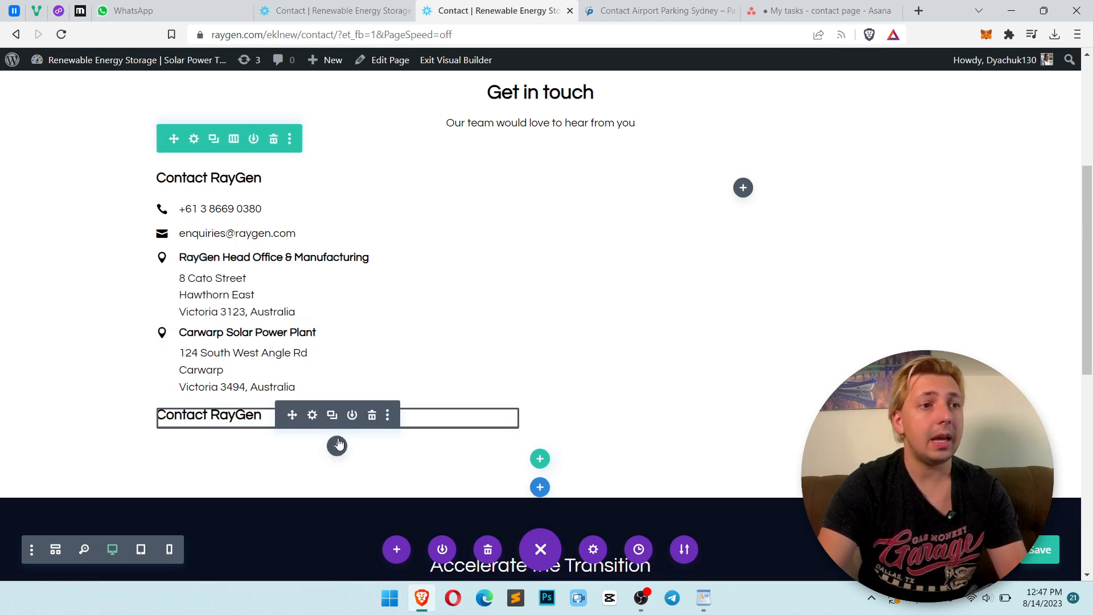
{"action": "left_click", "coordinate": [336, 446]}
{"action": "type", "text": "soci"}
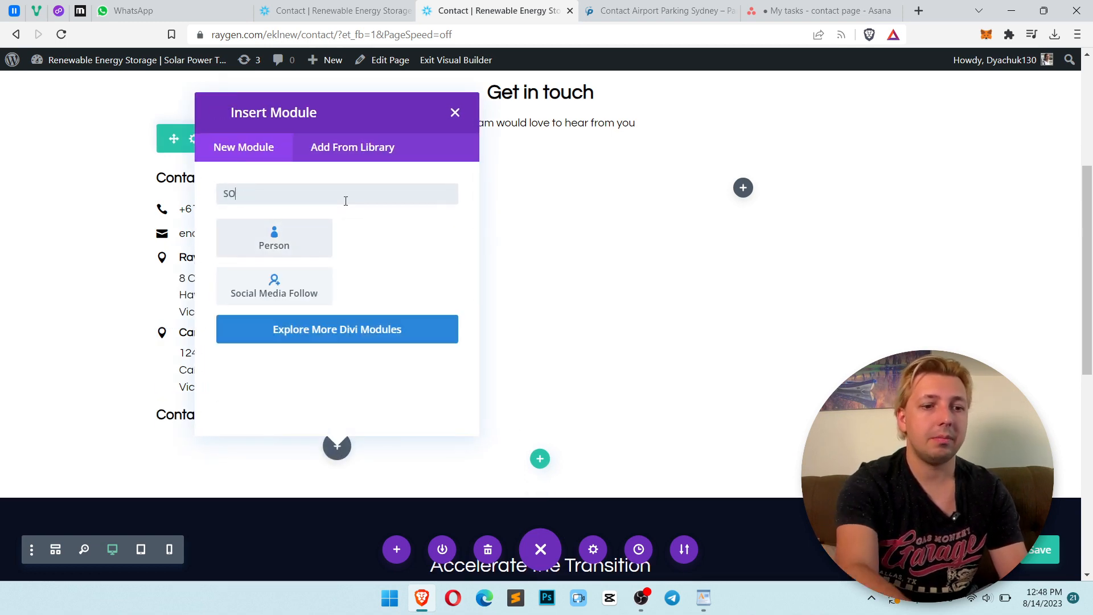
{"action": "left_click", "coordinate": [279, 241]}
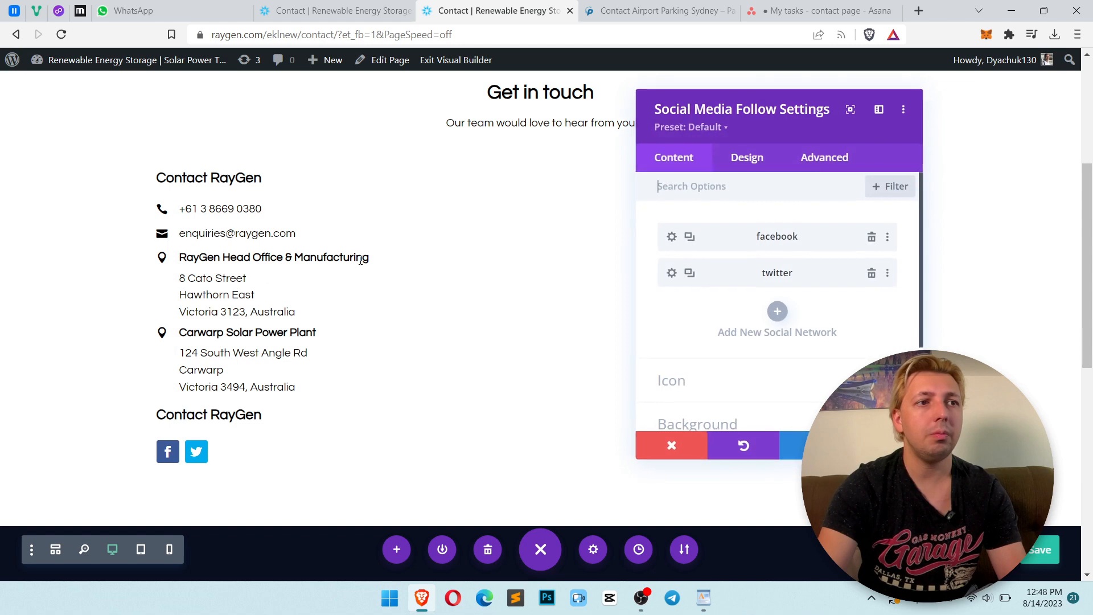
Change the first social network to LinkedIn and give it a black background
{"action": "key", "text": "alt+Tab"}
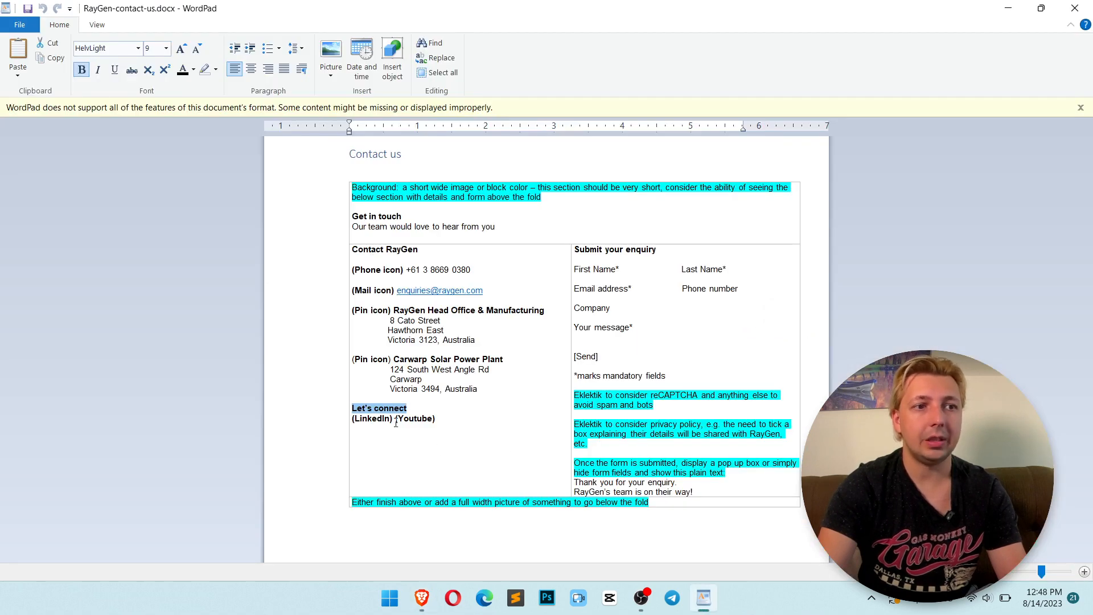
{"action": "key", "text": "alt+Tab"}
{"action": "left_click", "coordinate": [672, 238]}
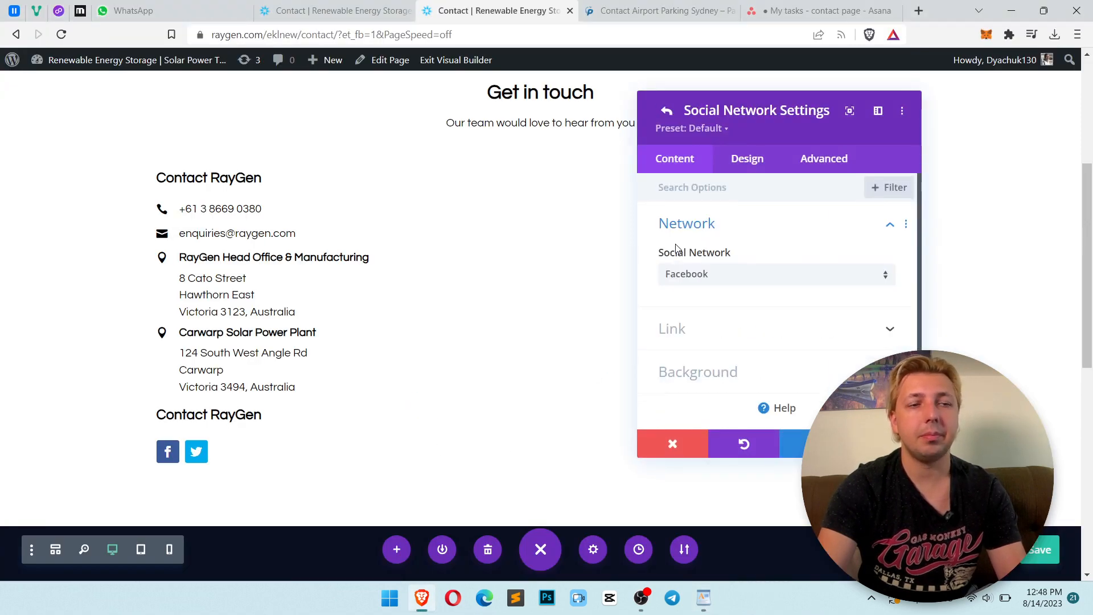
{"action": "left_click", "coordinate": [728, 277]}
{"action": "scroll", "coordinate": [780, 283], "scroll_direction": "down", "scroll_amount": 6}
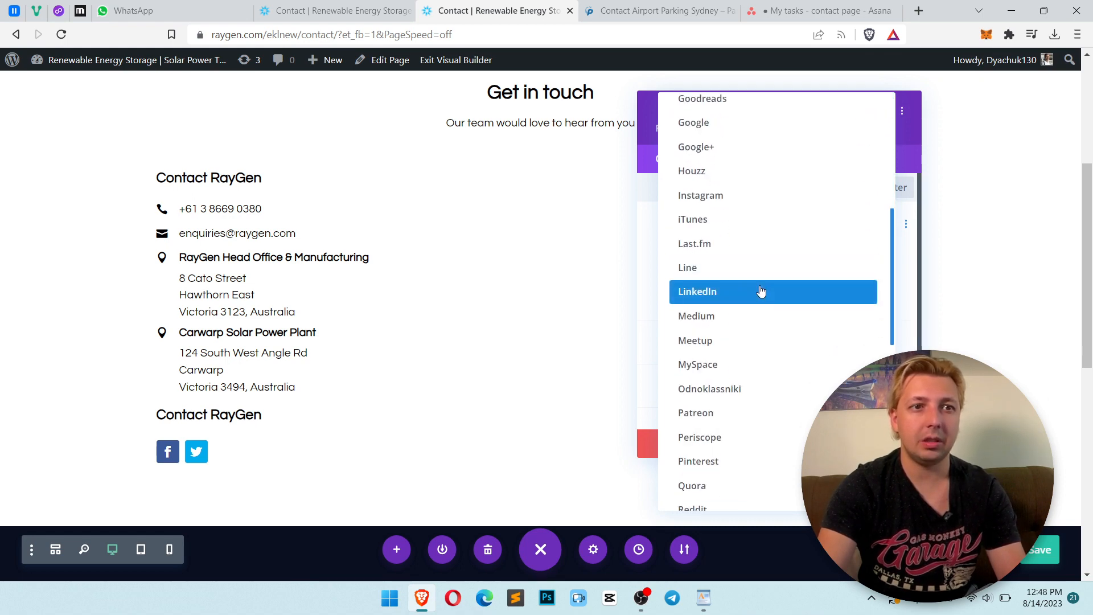
{"action": "left_click", "coordinate": [761, 291]}
{"action": "left_click", "coordinate": [735, 357]}
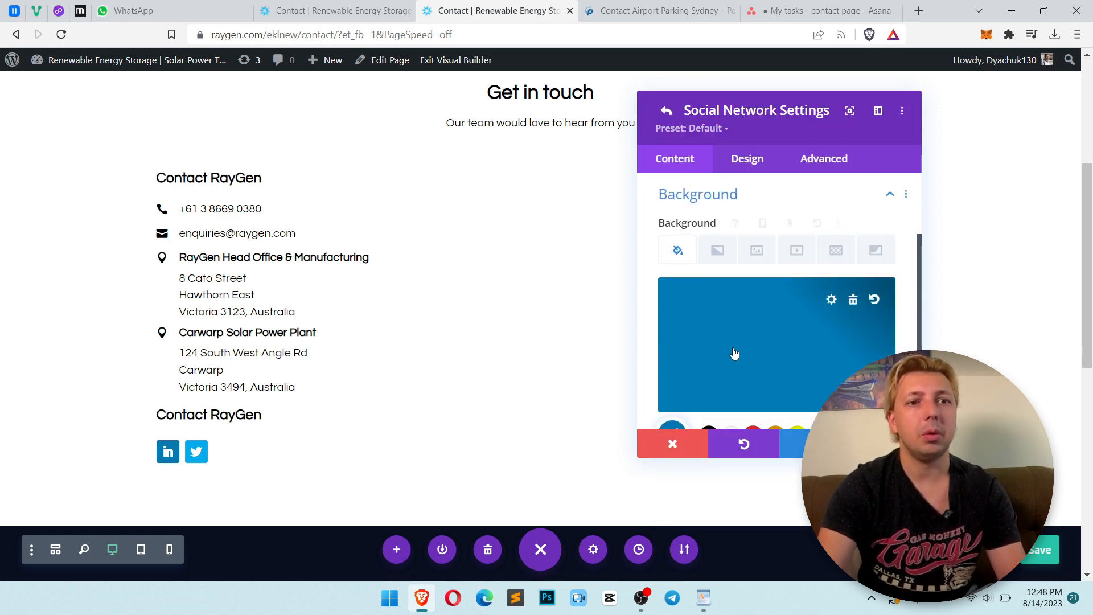
{"action": "scroll", "coordinate": [734, 353], "scroll_direction": "down", "scroll_amount": 3}
{"action": "left_click", "coordinate": [708, 302]}
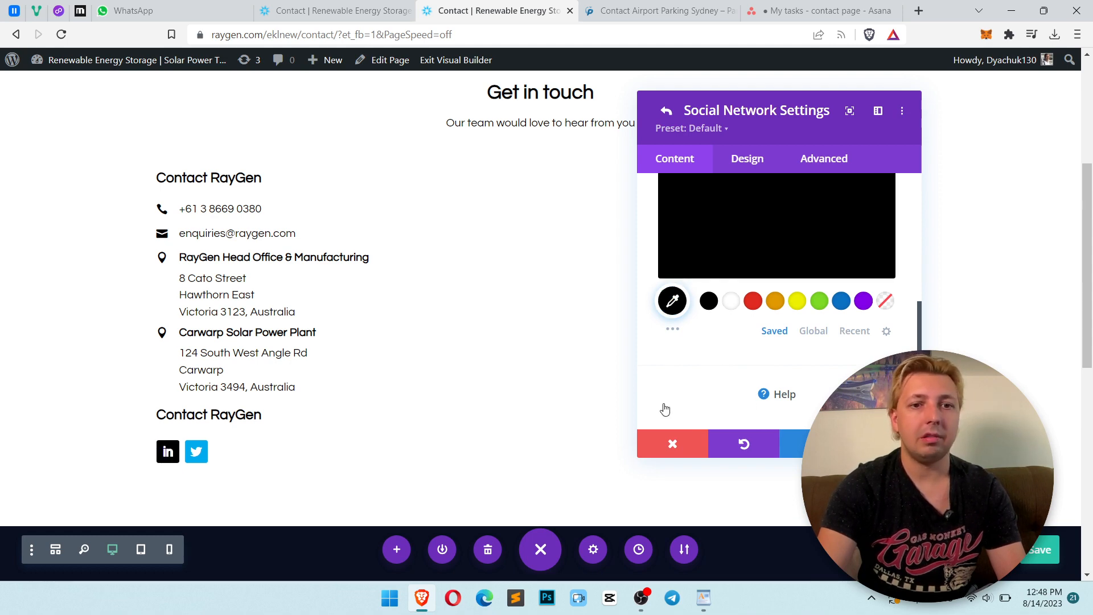
Copy the LinkedIn link from the footer of the live contact page
{"action": "scroll", "coordinate": [524, 393], "scroll_direction": "down", "scroll_amount": 8}
{"action": "scroll", "coordinate": [525, 393], "scroll_direction": "up", "scroll_amount": 2}
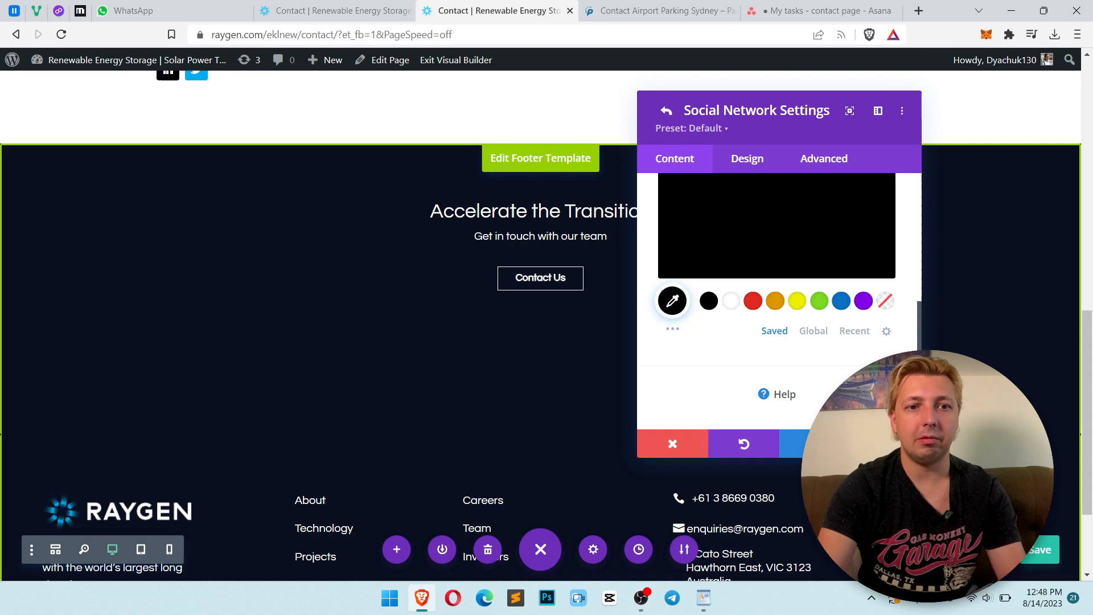
{"action": "left_click", "coordinate": [336, 10]}
{"action": "scroll", "coordinate": [821, 284], "scroll_direction": "down", "scroll_amount": 6}
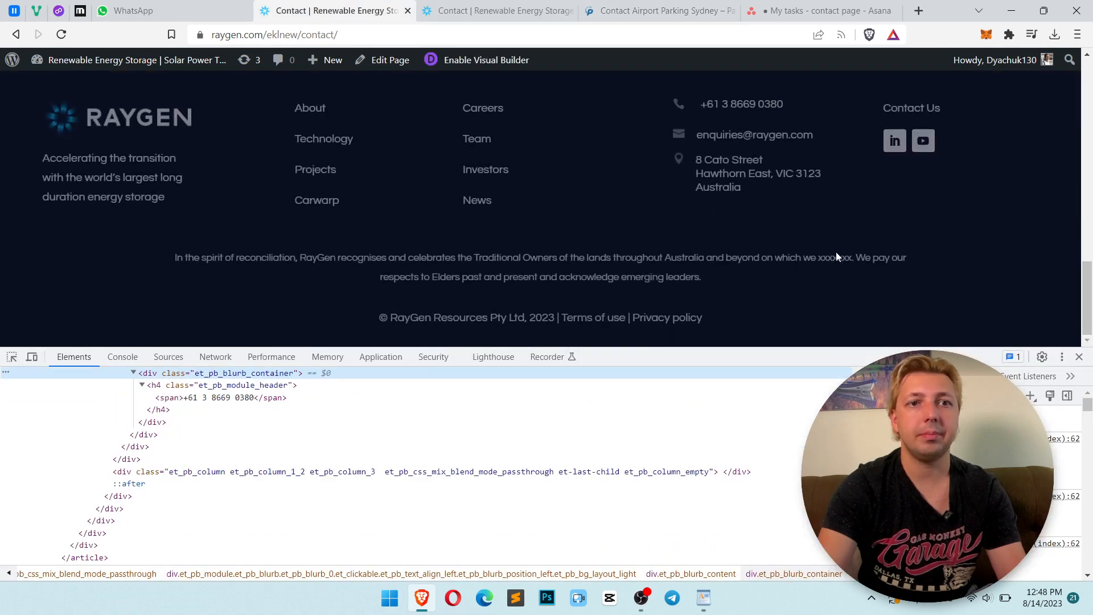
{"action": "right_click", "coordinate": [894, 141]}
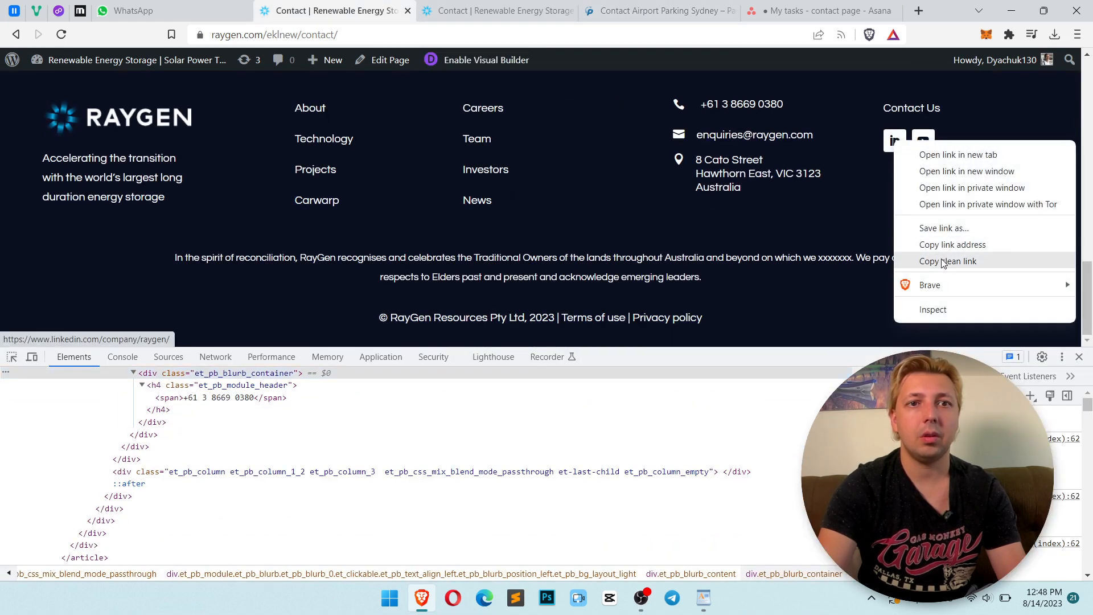
{"action": "left_click", "coordinate": [946, 261]}
Paste the copied link as the LinkedIn network's Account Link URL
{"action": "left_click", "coordinate": [495, 11]}
{"action": "scroll", "coordinate": [747, 317], "scroll_direction": "up", "scroll_amount": 3}
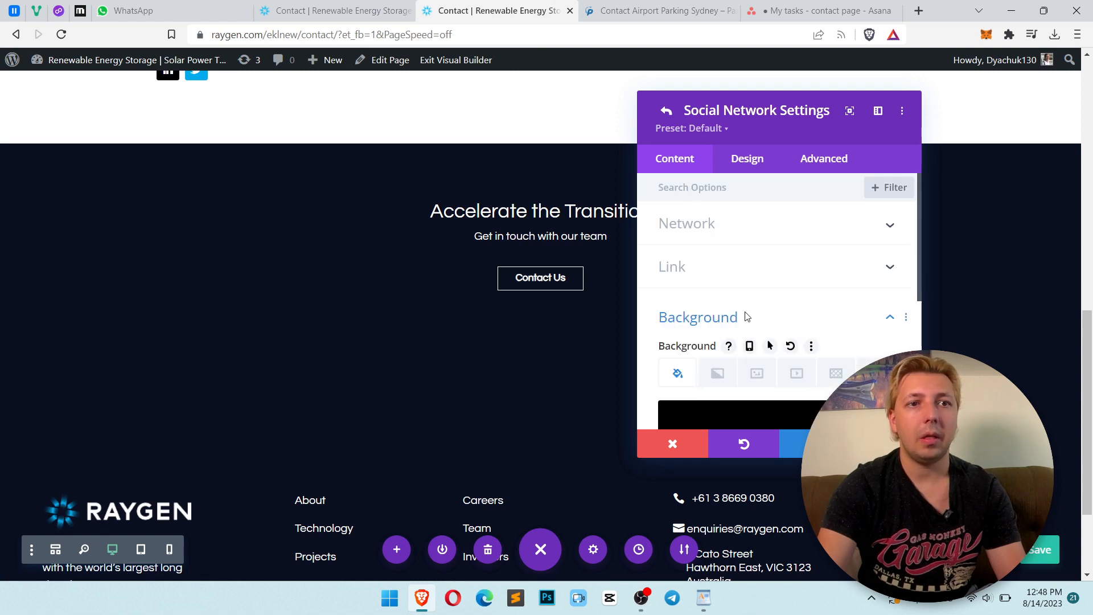
{"action": "left_click", "coordinate": [723, 259]}
{"action": "left_click", "coordinate": [744, 289]}
{"action": "key", "text": "ctrl+v"}
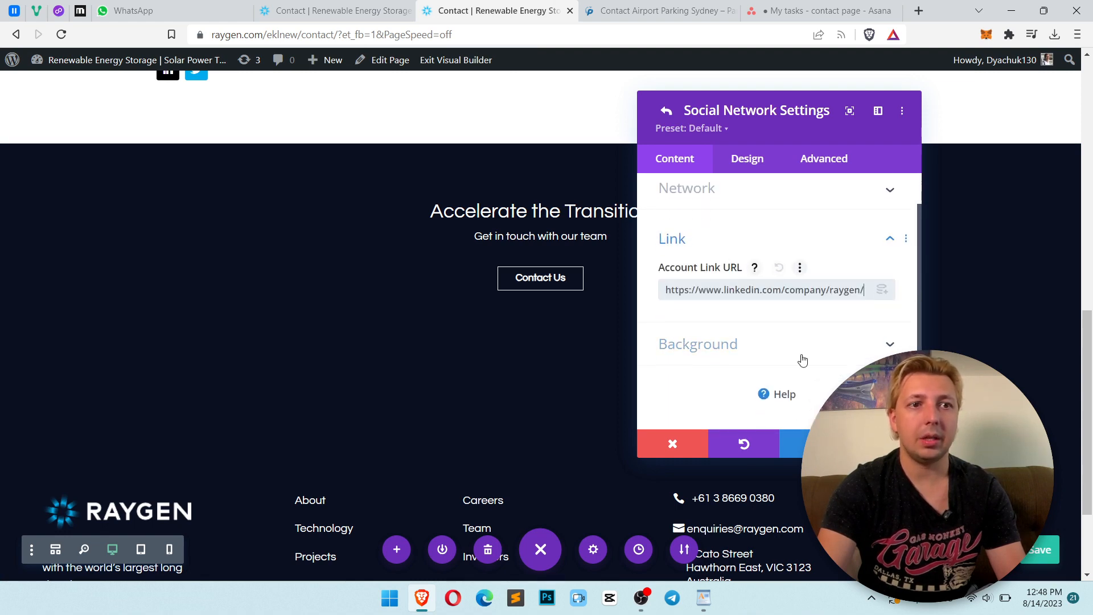
{"action": "left_click", "coordinate": [666, 110]}
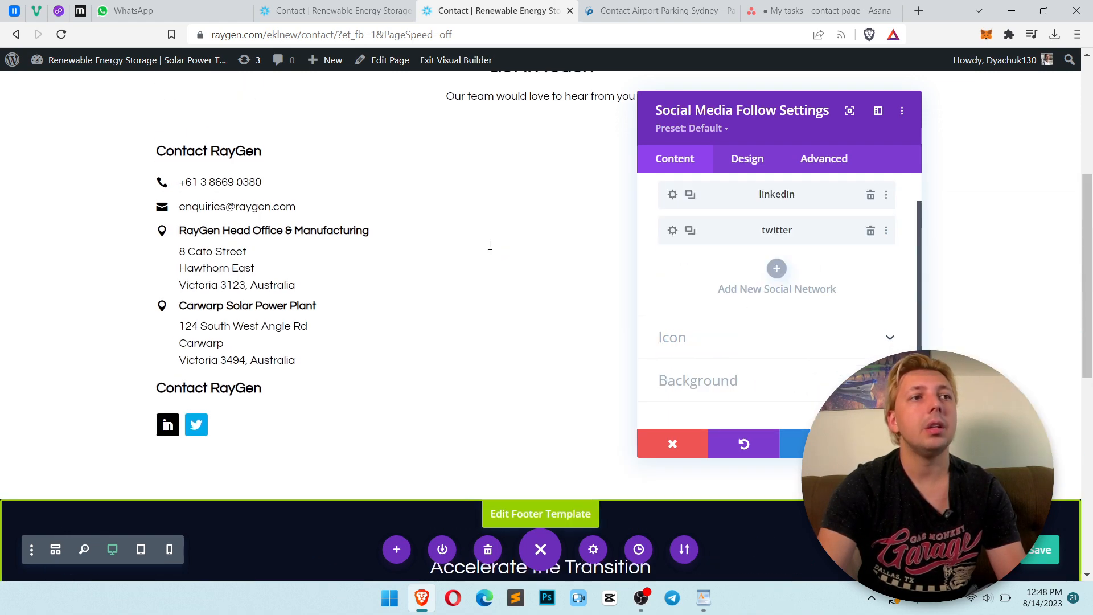
Change the second social network from Twitter to YouTube and give it a black background
{"action": "left_click", "coordinate": [672, 231]}
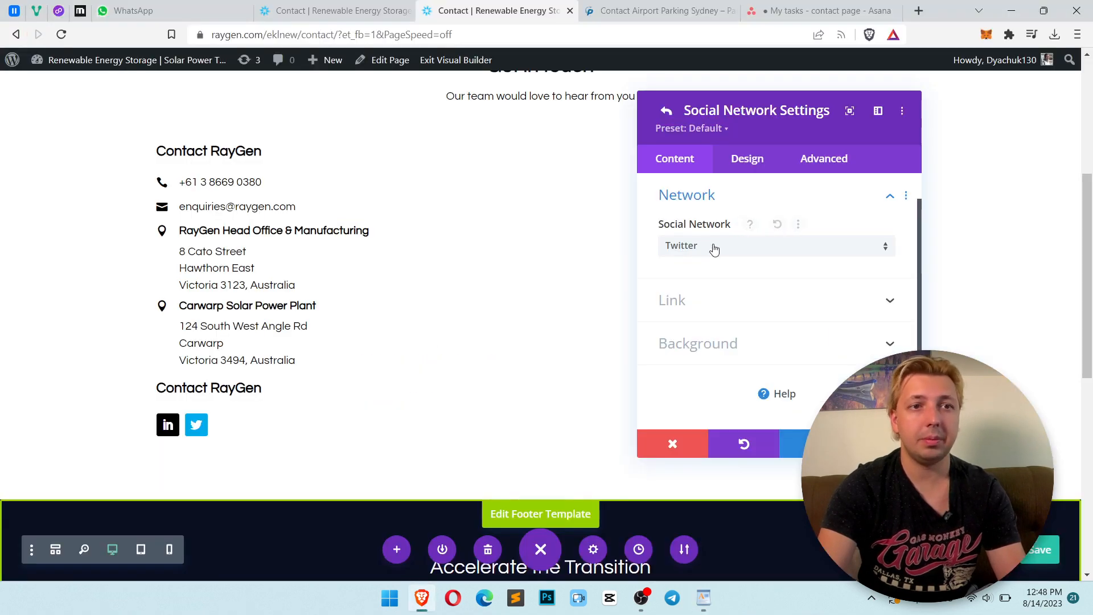
{"action": "left_click", "coordinate": [712, 247]}
{"action": "scroll", "coordinate": [746, 202], "scroll_direction": "down", "scroll_amount": 7}
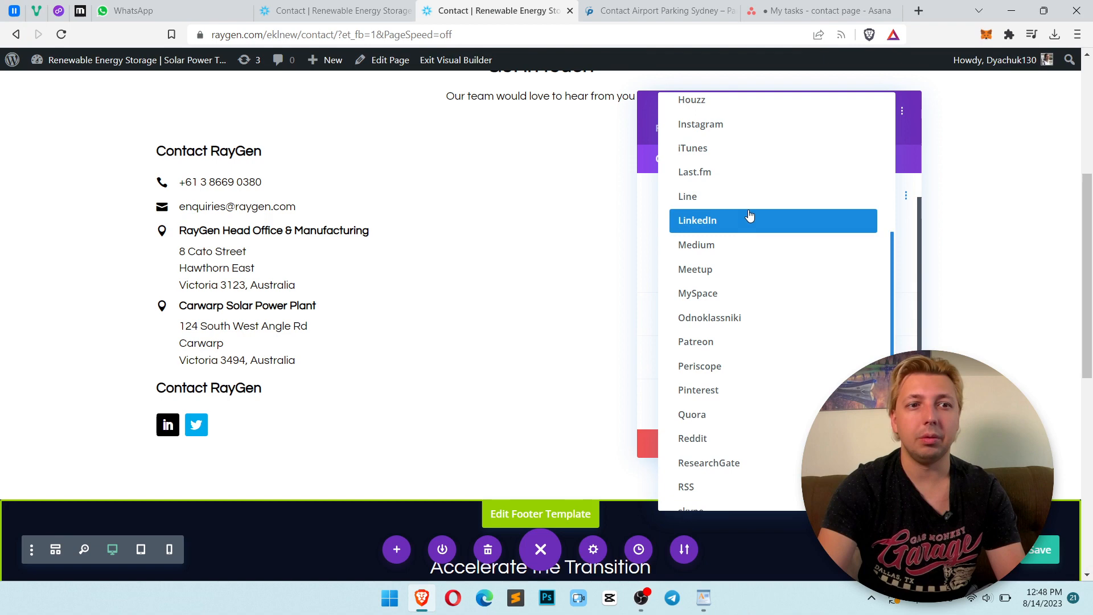
{"action": "scroll", "coordinate": [751, 220], "scroll_direction": "down", "scroll_amount": 6}
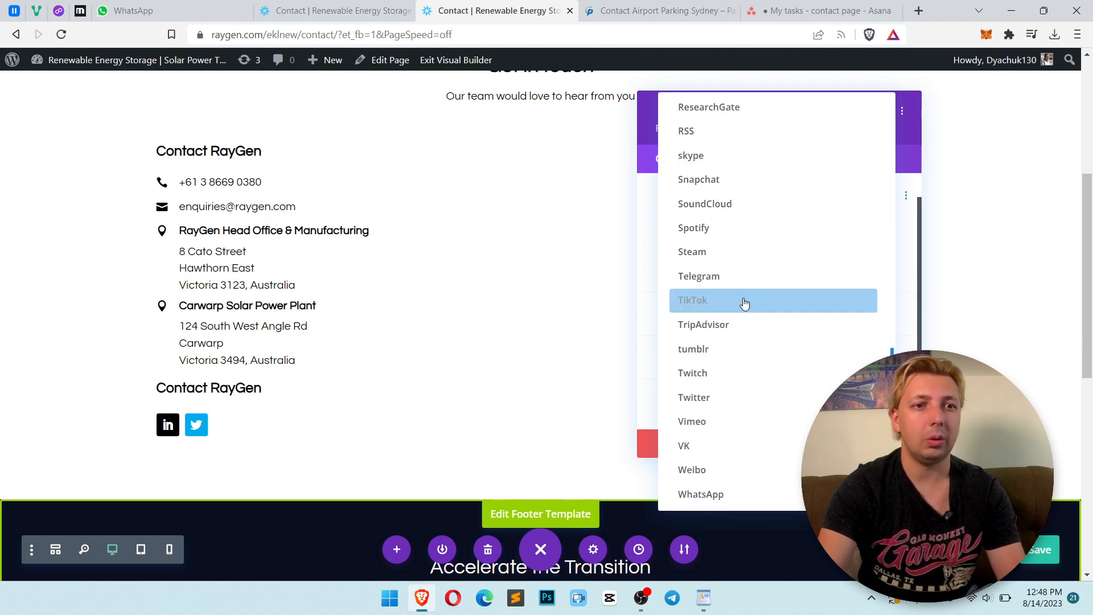
{"action": "scroll", "coordinate": [724, 283], "scroll_direction": "down", "scroll_amount": 2}
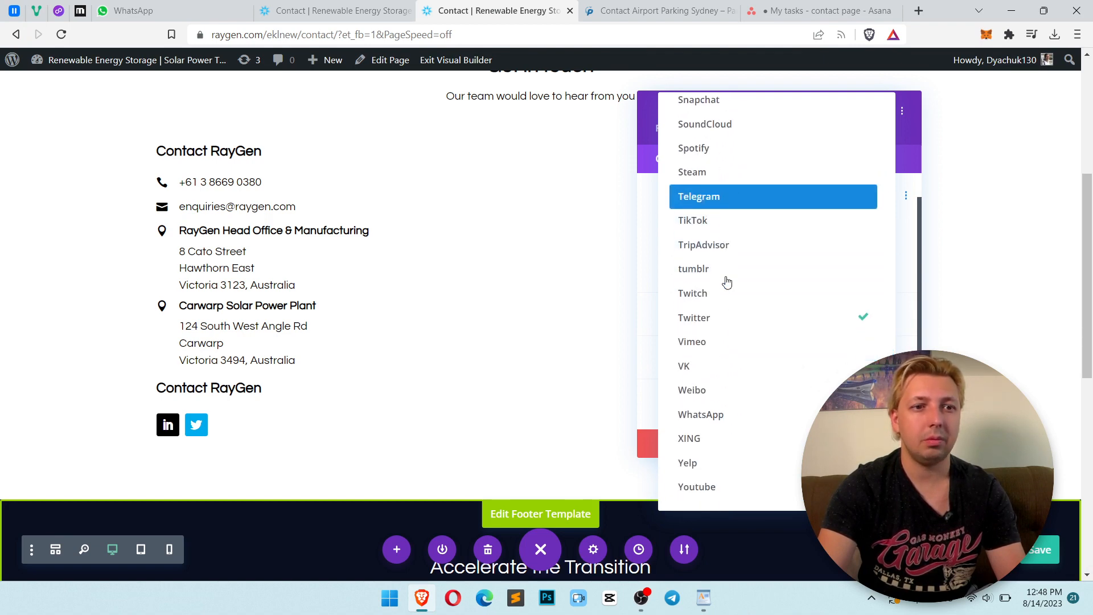
{"action": "left_click", "coordinate": [763, 490]}
{"action": "left_click", "coordinate": [744, 340]}
{"action": "scroll", "coordinate": [740, 339], "scroll_direction": "down", "scroll_amount": 2}
{"action": "left_click", "coordinate": [709, 300]}
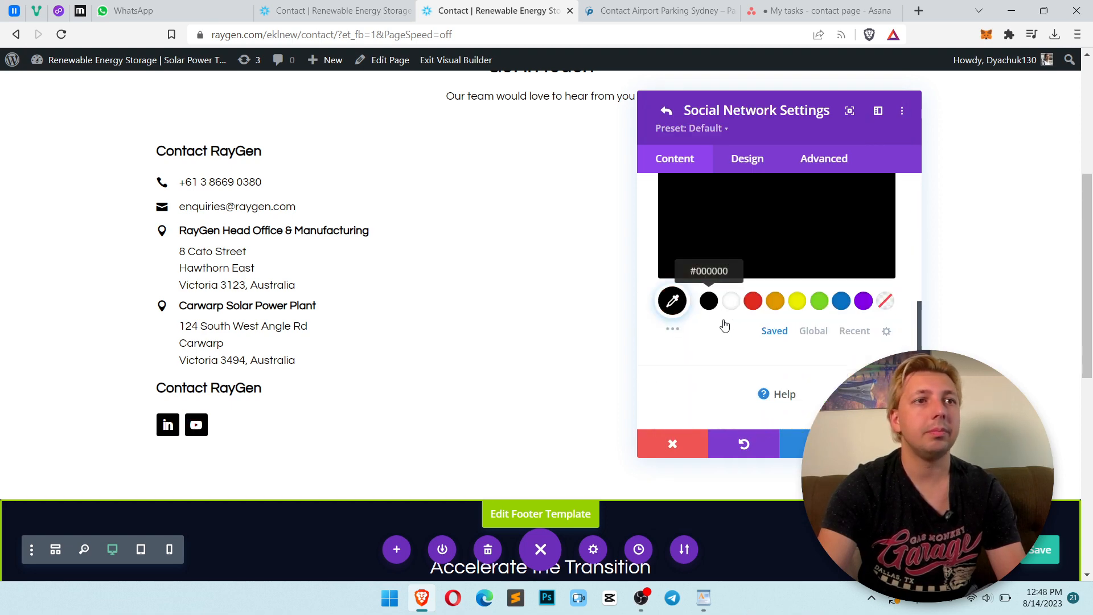
Copy the YouTube link from the footer of the live contact page
{"action": "left_click", "coordinate": [339, 8]}
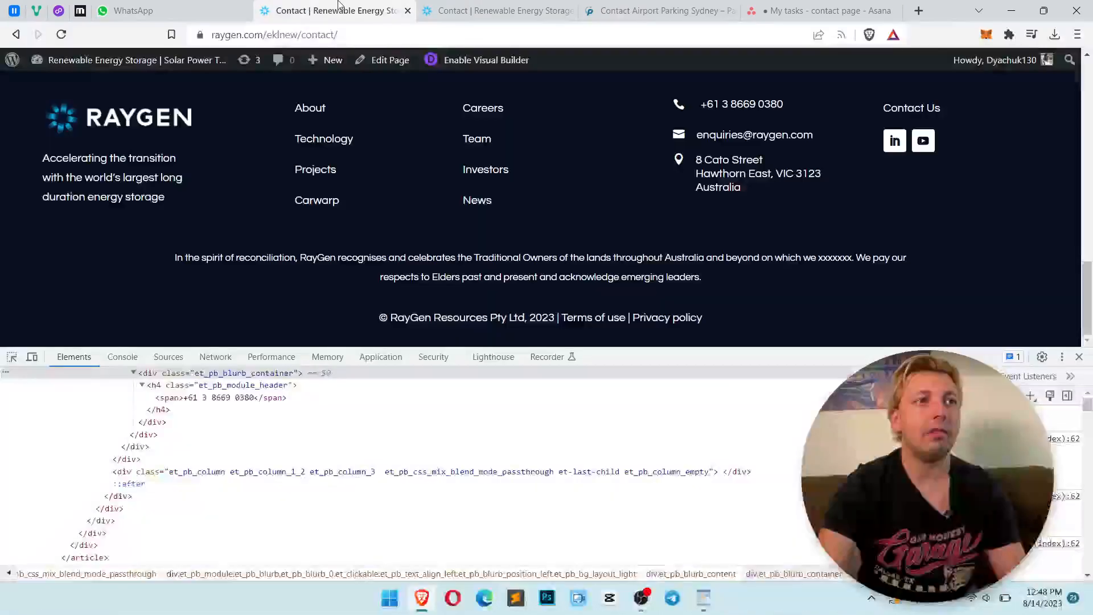
{"action": "right_click", "coordinate": [925, 144]}
{"action": "key", "text": "Escape"}
{"action": "key", "text": "ctrl+Tab"}
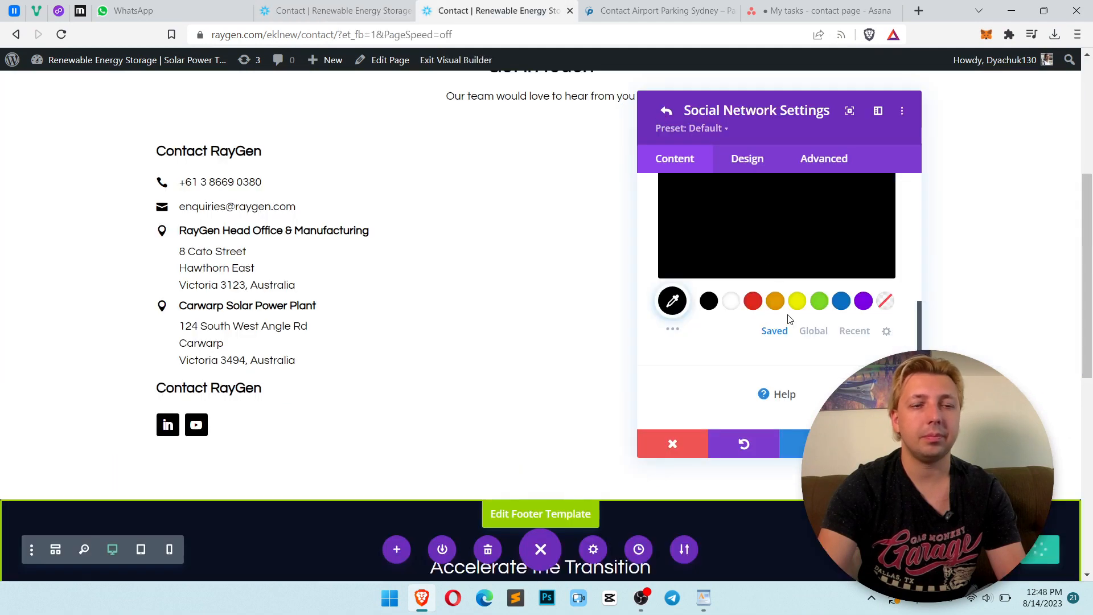
Paste the copied link as the YouTube network's Account Link URL
{"action": "scroll", "coordinate": [757, 314], "scroll_direction": "up", "scroll_amount": 5}
{"action": "left_click", "coordinate": [706, 276]}
{"action": "left_click", "coordinate": [732, 291]}
{"action": "key", "text": "ctrl+v"}
{"action": "left_click", "coordinate": [885, 444]}
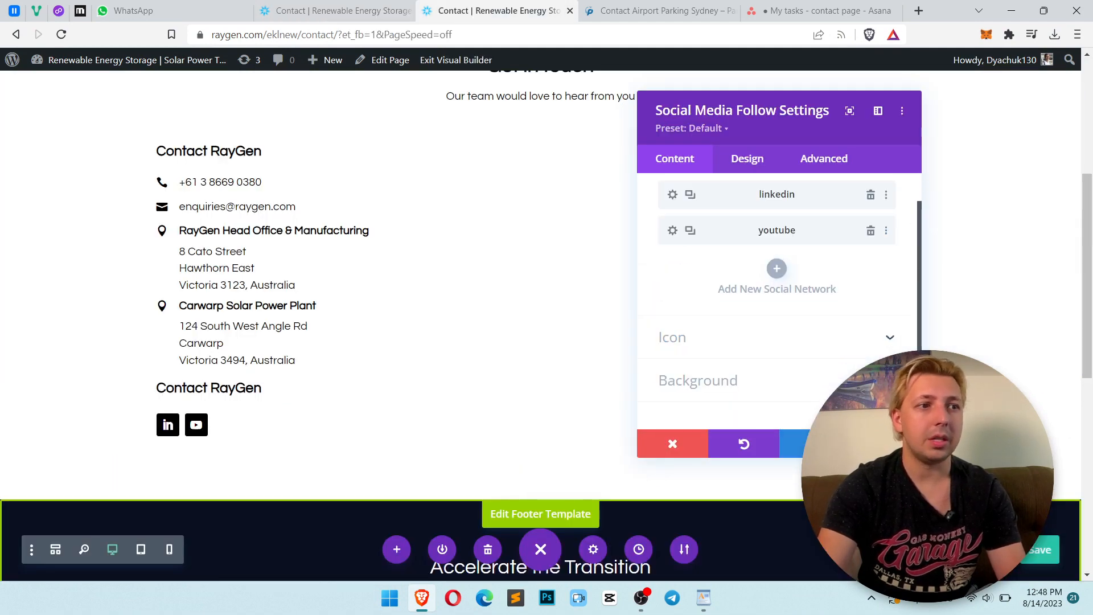
Close the Social Media Follow module settings, keeping the changes
{"action": "left_click", "coordinate": [373, 7]}
{"action": "left_click", "coordinate": [426, 8]}
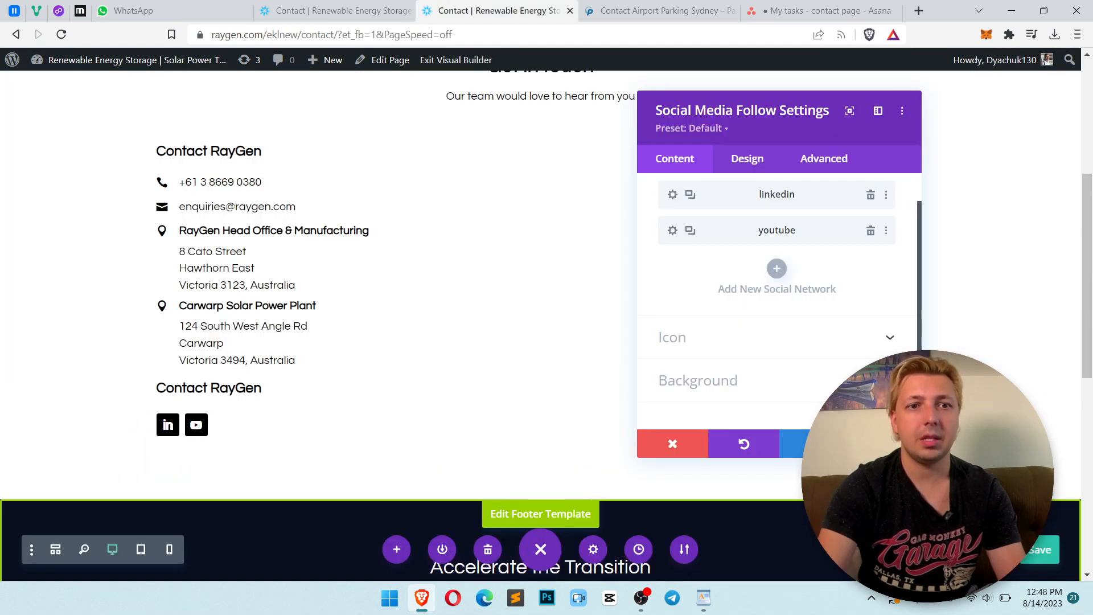
{"action": "left_click", "coordinate": [885, 443]}
{"action": "key", "text": "alt+Tab"}
{"action": "key", "text": "alt+Tab"}
{"action": "mouse_move", "coordinate": [493, 222]}
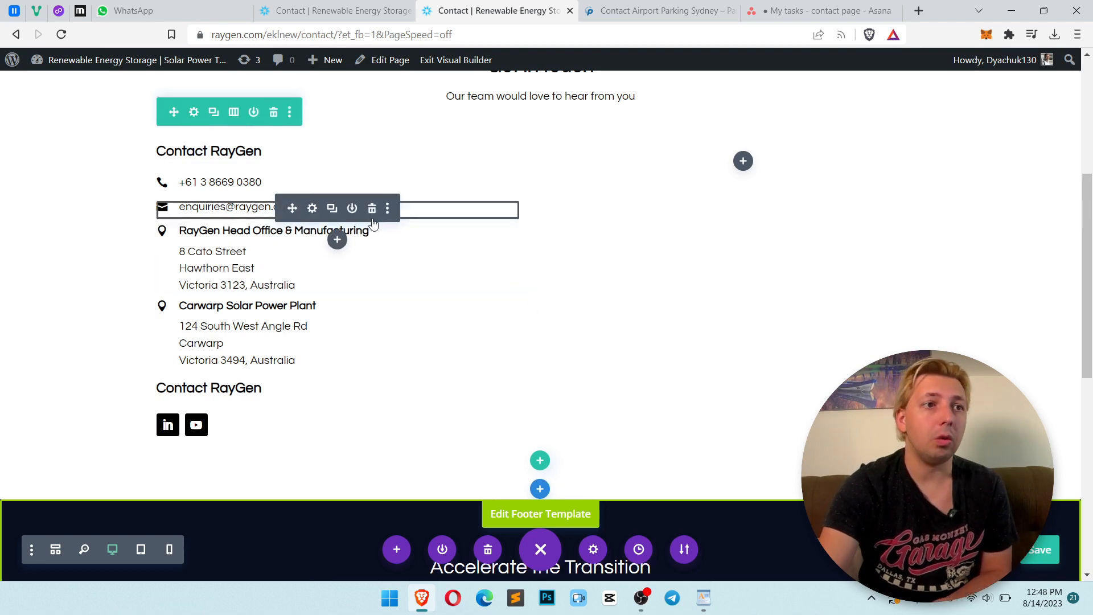
Switch to the brief in WordPad and copy the Submit your enquiry heading text
{"action": "scroll", "coordinate": [569, 244], "scroll_direction": "up", "scroll_amount": 2}
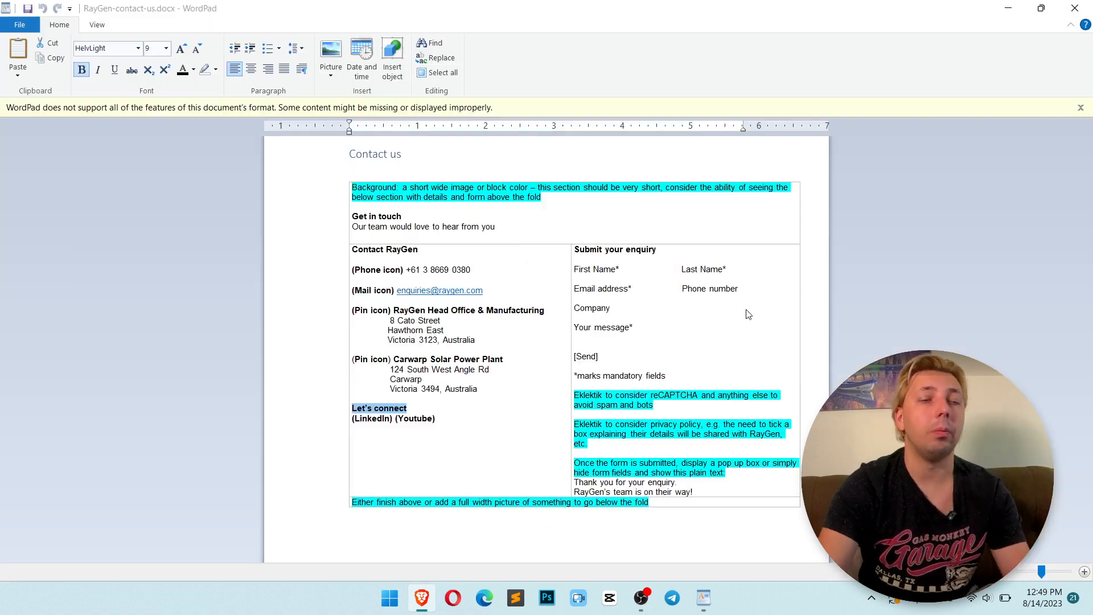
{"action": "key", "text": "alt+Tab"}
{"action": "left_click", "coordinate": [655, 245]}
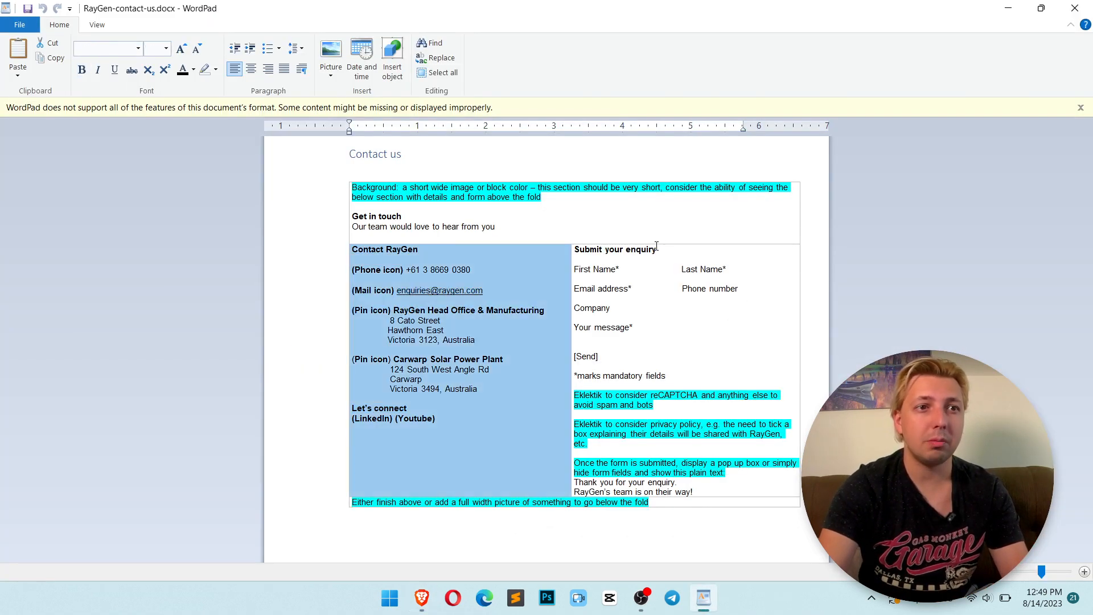
{"action": "left_click", "coordinate": [647, 259]}
{"action": "left_click", "coordinate": [665, 263]}
{"action": "left_click_drag", "start_coordinate": [599, 269], "coordinate": [567, 251]}
{"action": "left_click", "coordinate": [614, 252]}
{"action": "left_click_drag", "start_coordinate": [699, 254], "coordinate": [656, 249]}
{"action": "key", "text": "ctrl+c"}
{"action": "left_click", "coordinate": [588, 249]}
{"action": "key", "text": "alt+Tab"}
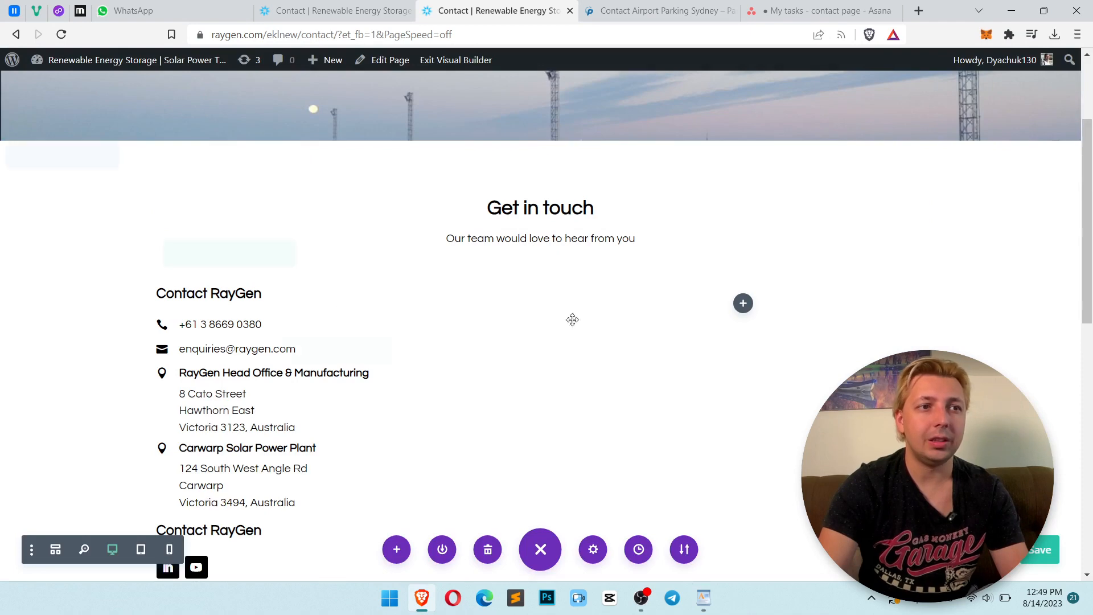
Duplicate the Contact RayGen heading into the empty right column
{"action": "scroll", "coordinate": [764, 375], "scroll_direction": "down", "scroll_amount": 1}
{"action": "left_click", "coordinate": [742, 303]}
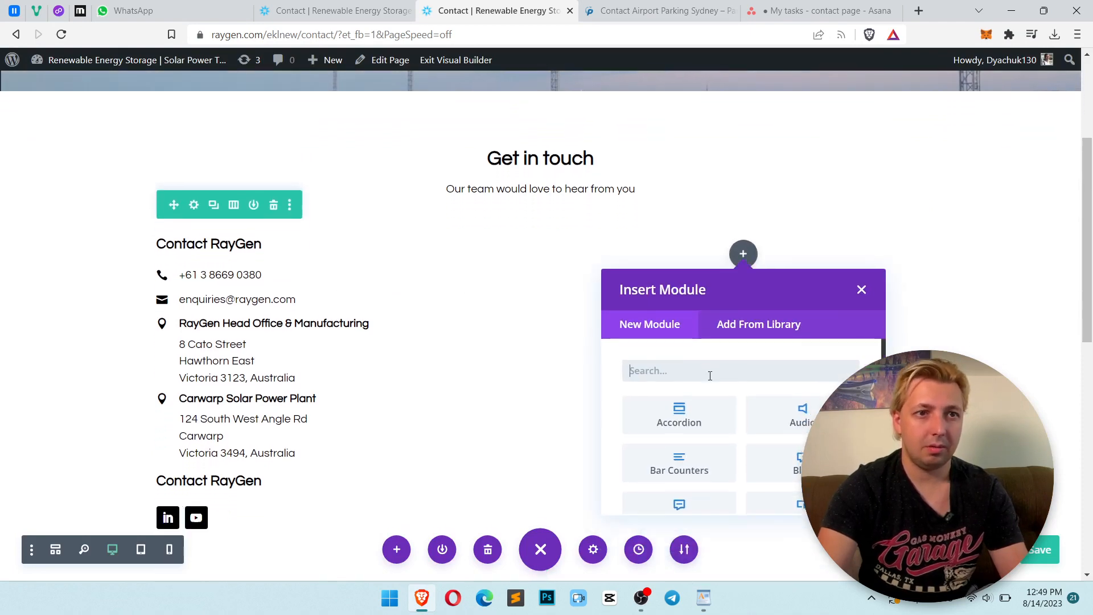
{"action": "left_click", "coordinate": [858, 288]}
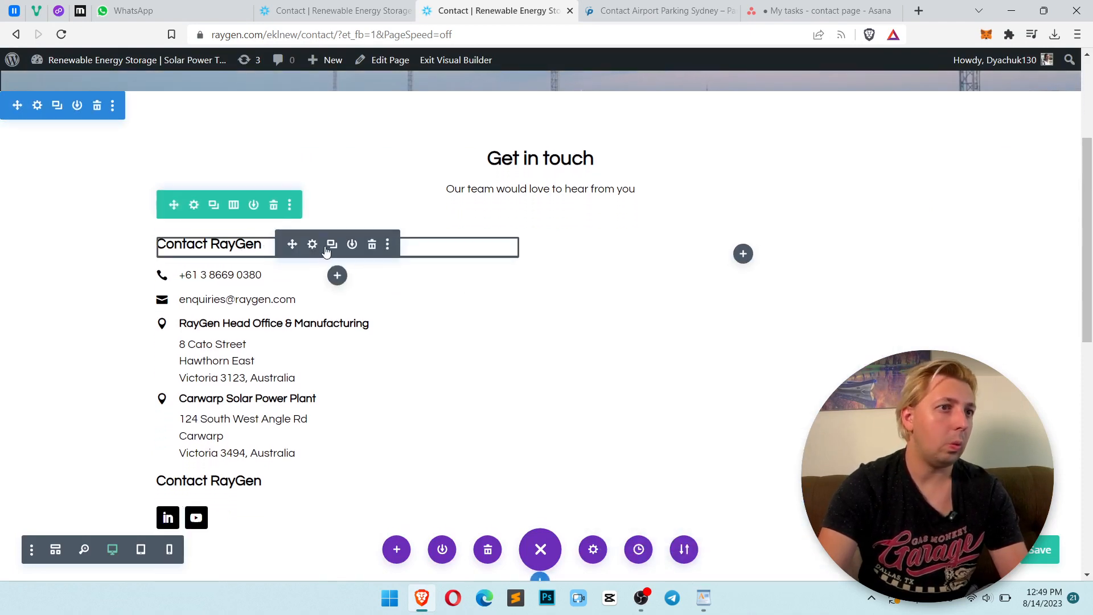
{"action": "left_click_drag", "start_coordinate": [290, 253], "coordinate": [743, 226]}
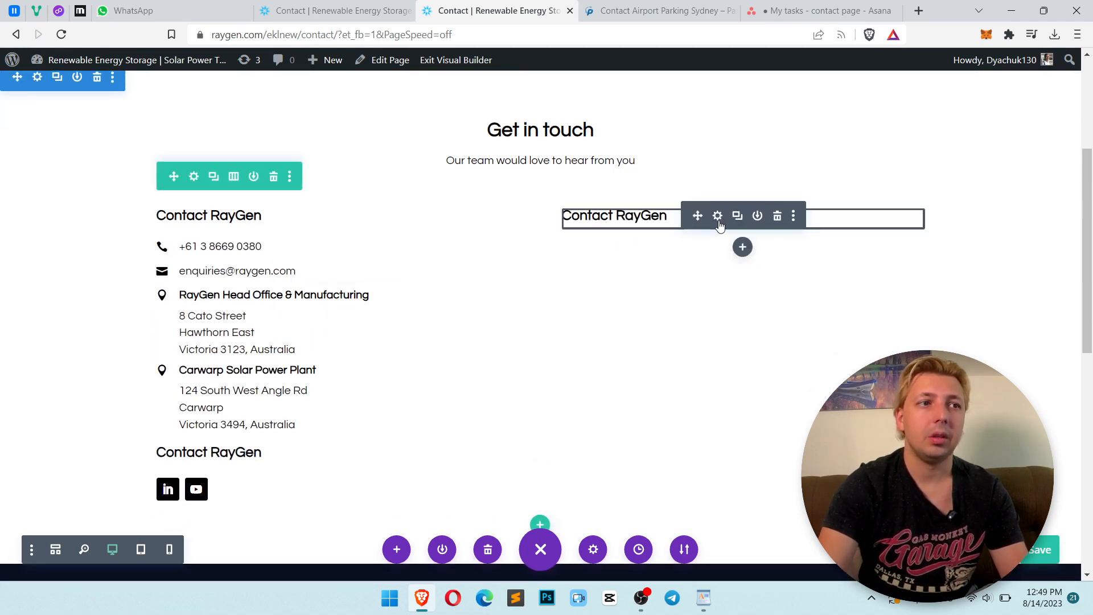
Replace the right column heading's text with Submit your enquiry
{"action": "left_click", "coordinate": [718, 220]}
{"action": "triple_click", "coordinate": [746, 378]}
{"action": "left_click", "coordinate": [755, 379]}
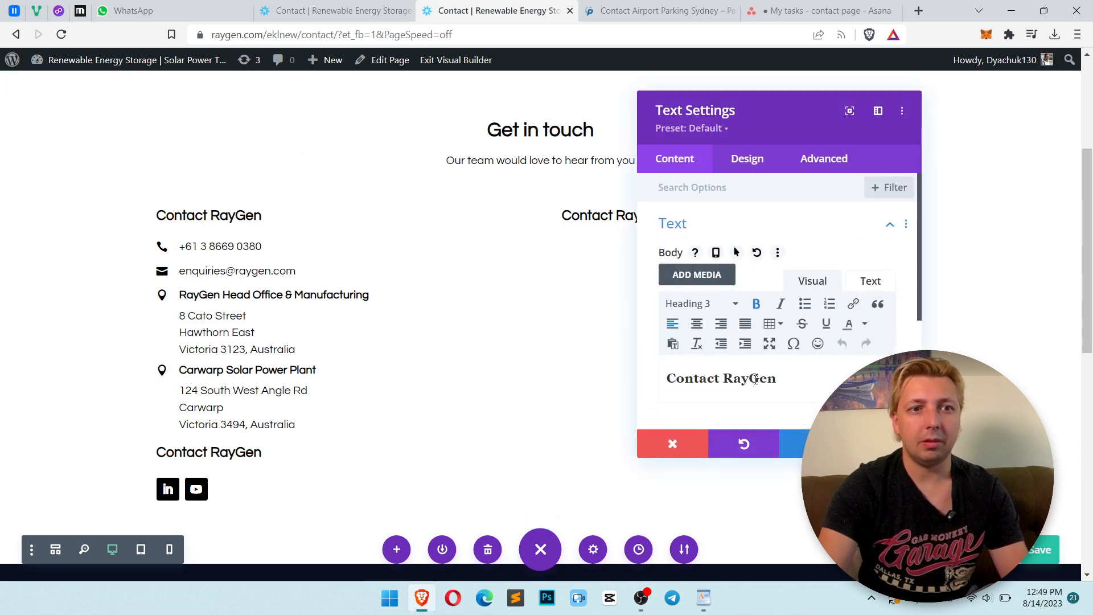
{"action": "key", "text": "ctrl+a"}
{"action": "key", "text": "ctrl+v"}
{"action": "key", "text": "ctrl+z"}
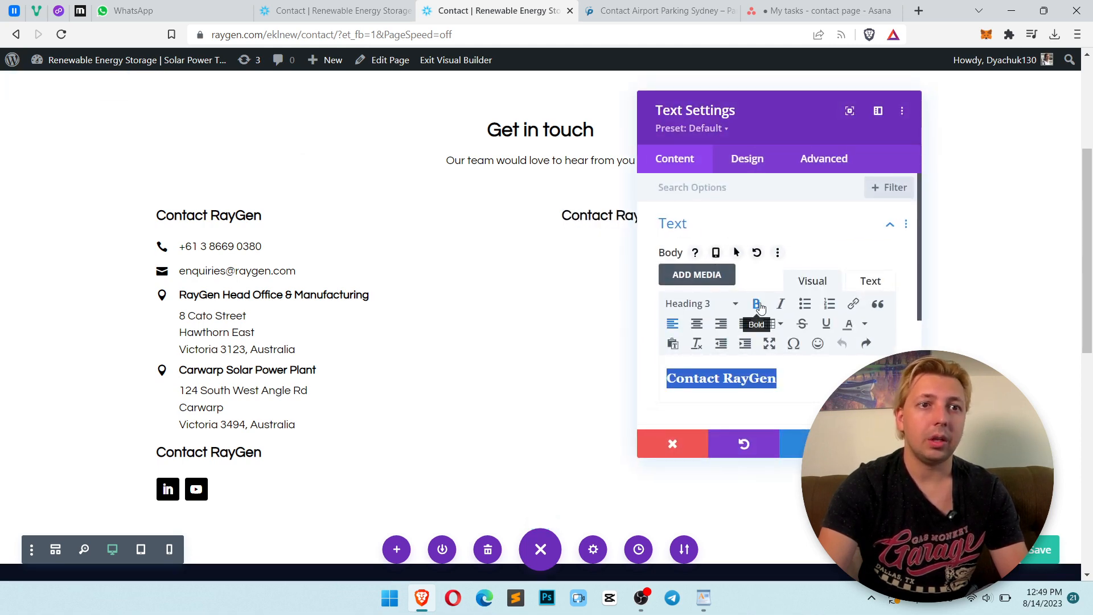
{"action": "key", "text": "ctrl+v"}
{"action": "key", "text": "ctrl+a"}
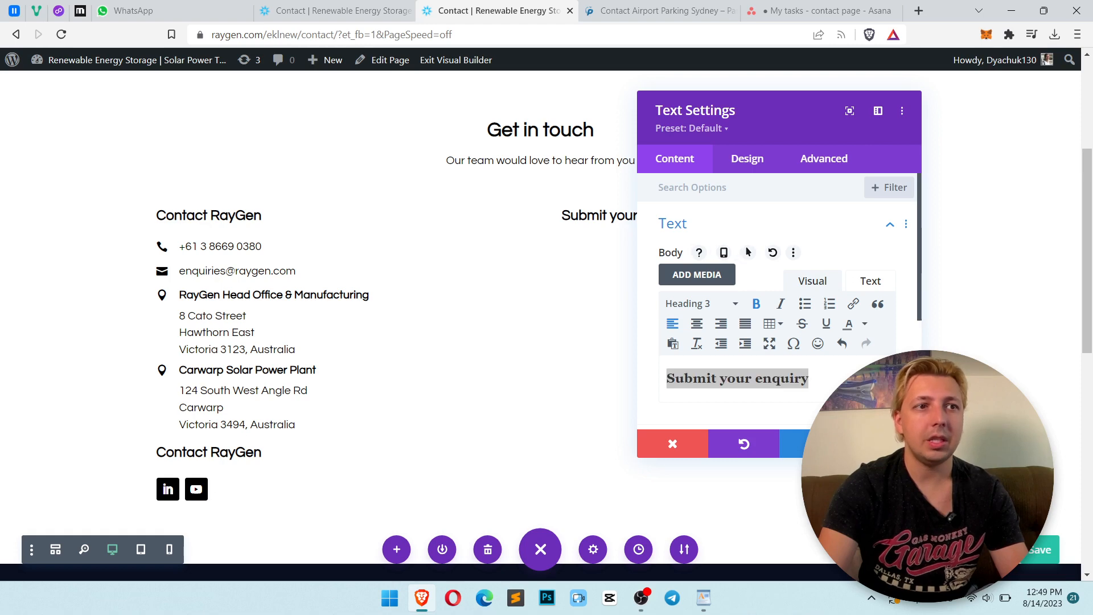
Insert a Contact Form module below the Submit your enquiry heading
{"action": "key", "text": "alt+Tab"}
{"action": "left_click", "coordinate": [629, 300]}
{"action": "left_click_drag", "start_coordinate": [681, 270], "coordinate": [686, 270]}
{"action": "left_click_drag", "start_coordinate": [627, 289], "coordinate": [711, 289]}
{"action": "left_click", "coordinate": [599, 311]}
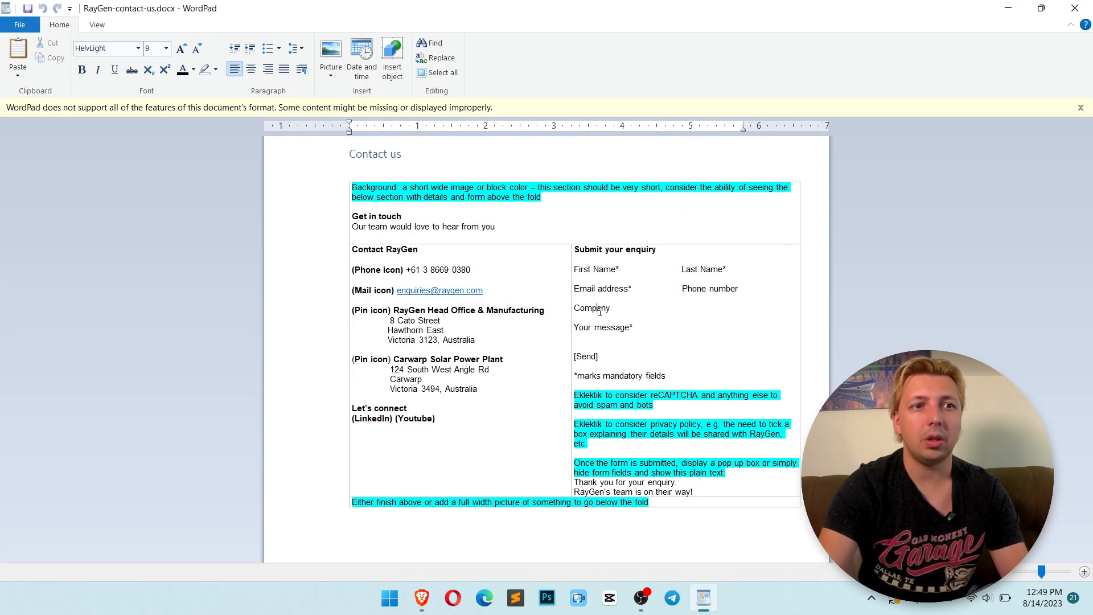
{"action": "key", "text": "alt+Tab"}
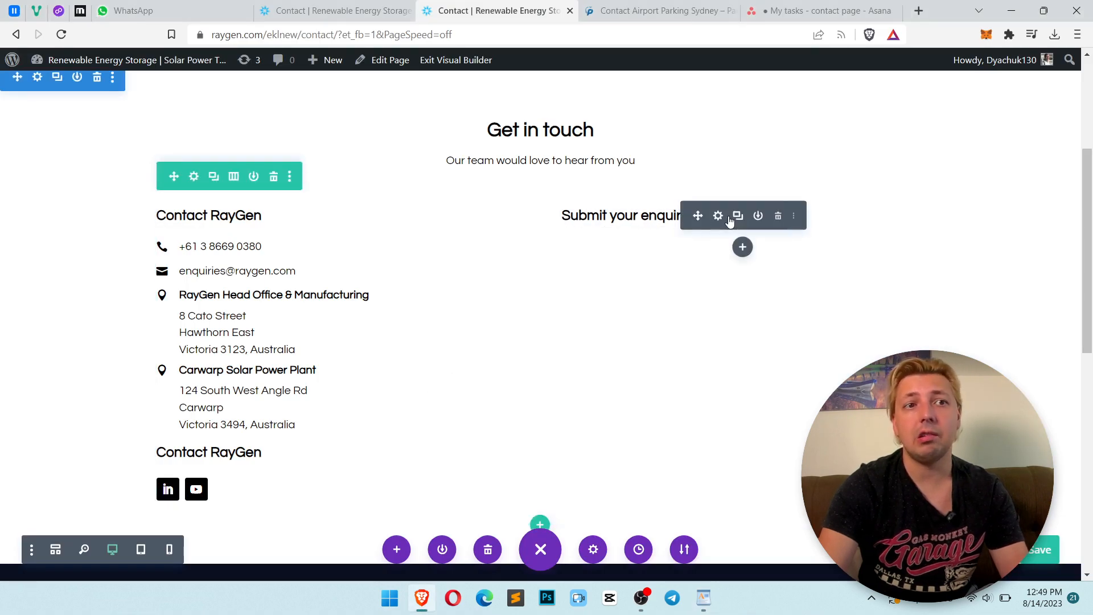
{"action": "left_click", "coordinate": [741, 248]}
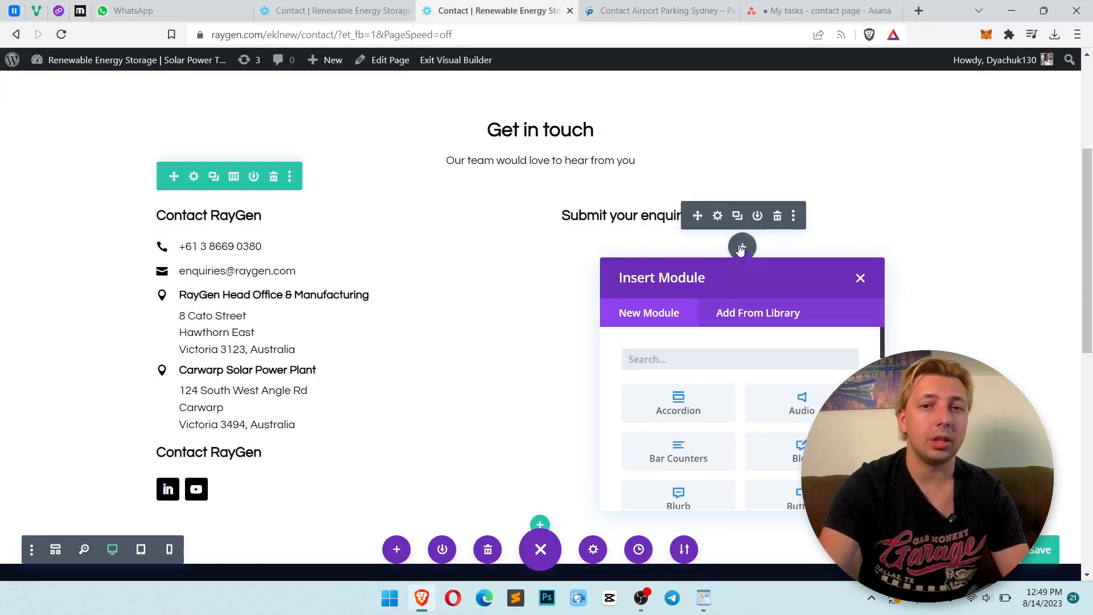
{"action": "type", "text": "FORM"}
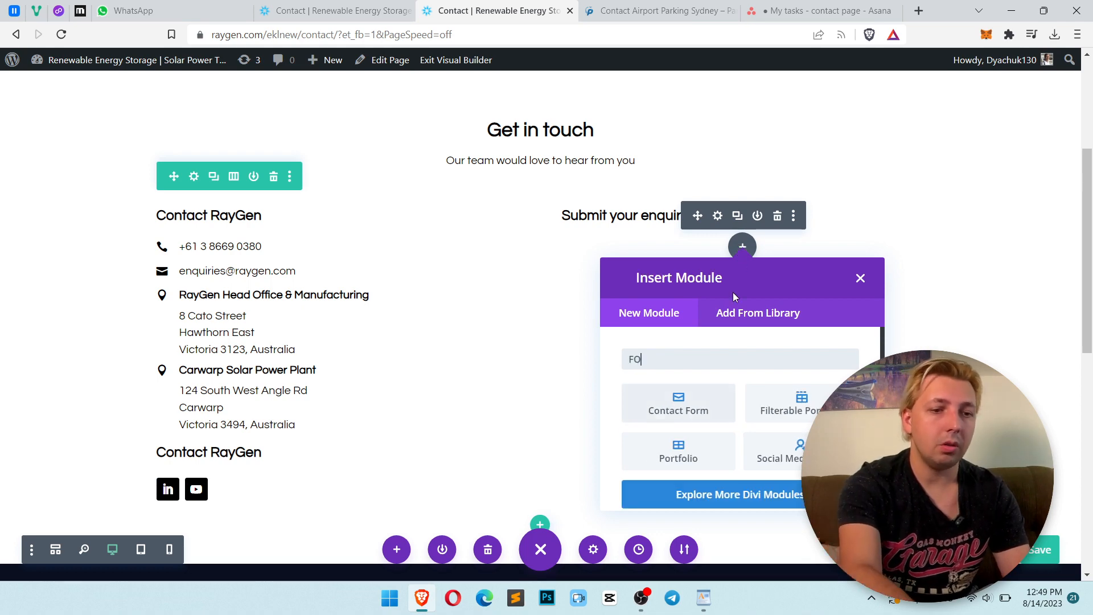
{"action": "left_click", "coordinate": [690, 398]}
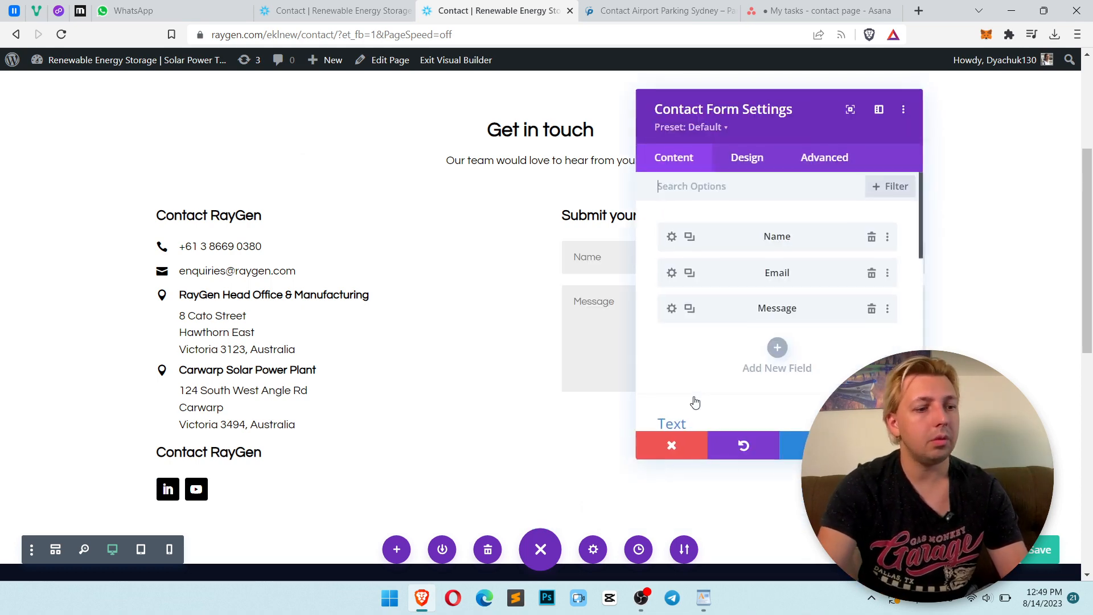
Copy the First Name* label from the brief's form section in WordPad
{"action": "left_click_drag", "start_coordinate": [695, 123], "coordinate": [363, 145]}
{"action": "key", "text": "alt+Tab"}
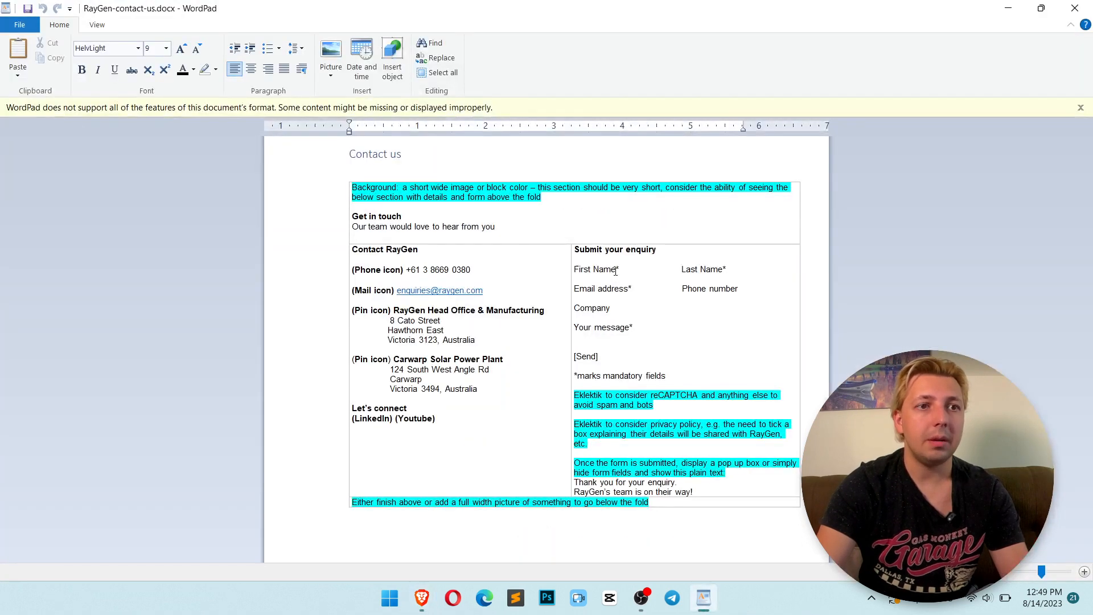
{"action": "left_click_drag", "start_coordinate": [617, 270], "coordinate": [574, 270]}
{"action": "key", "text": "ctrl+c"}
{"action": "left_click", "coordinate": [618, 271]}
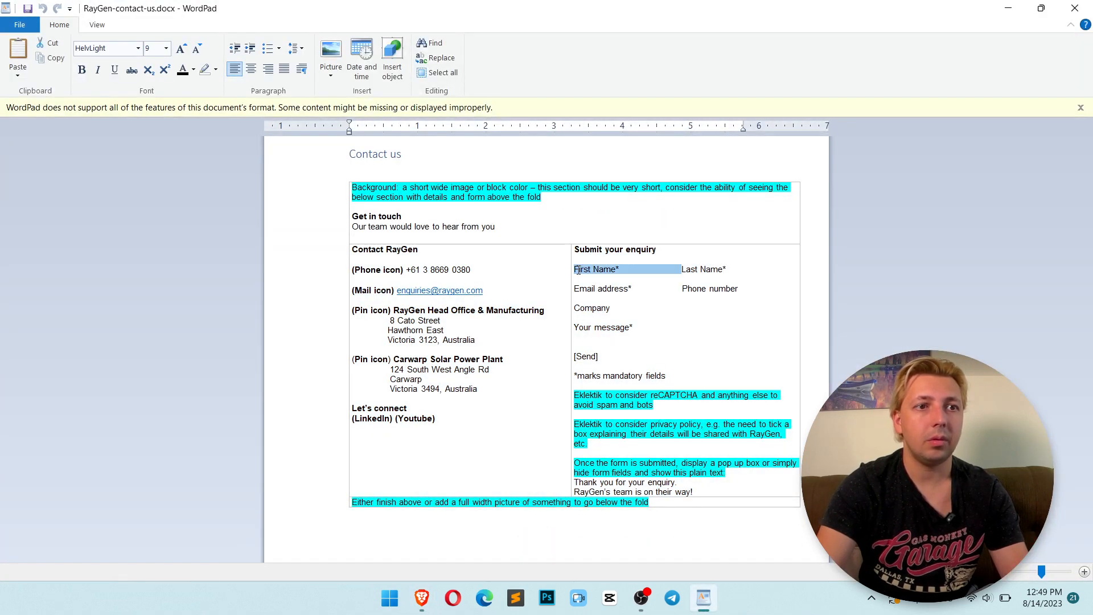
Set the contact form's Name field title to First Name*
{"action": "key", "text": "alt+Tab"}
{"action": "left_click", "coordinate": [266, 272]}
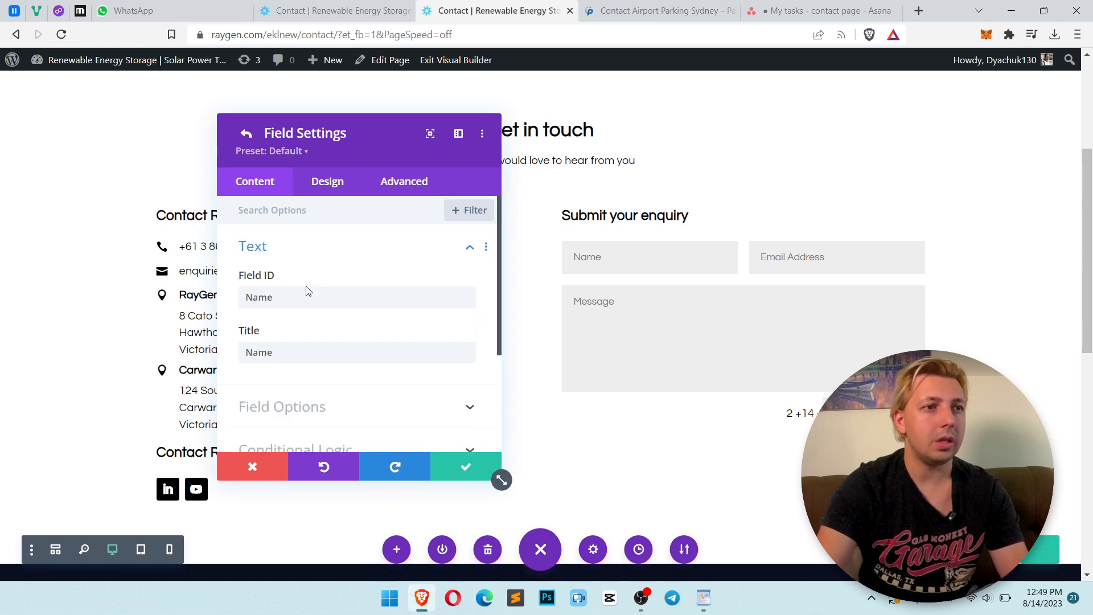
{"action": "double_click", "coordinate": [319, 352]}
{"action": "key", "text": "ctrl+v"}
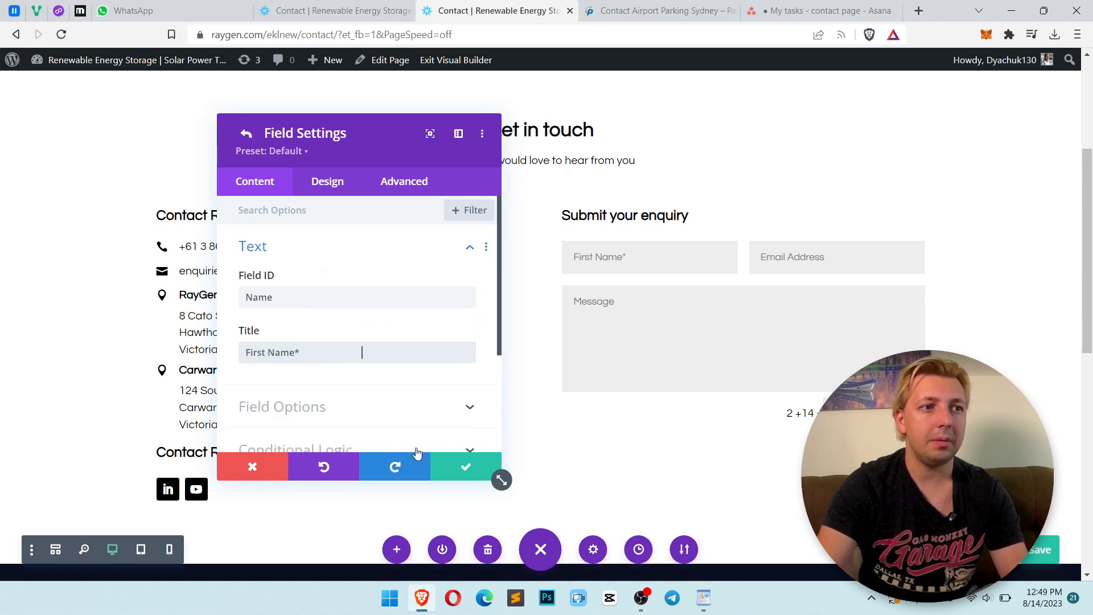
{"action": "left_click", "coordinate": [444, 477]}
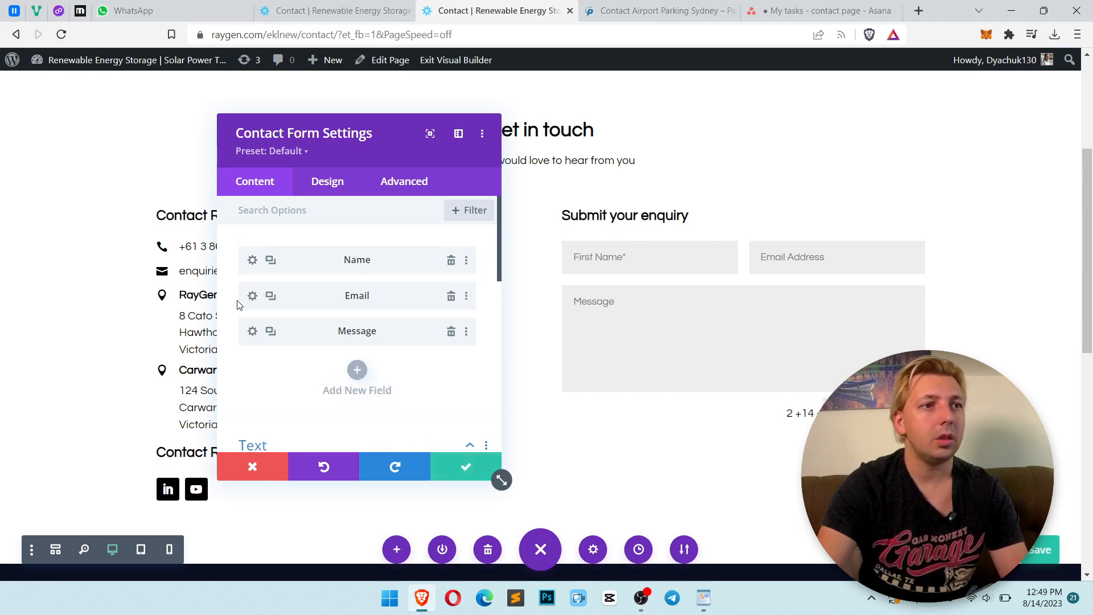
Duplicate the Name field and set the copy's title to Last Name* copied from the brief
{"action": "left_click", "coordinate": [270, 260]}
{"action": "key", "text": "alt+Tab"}
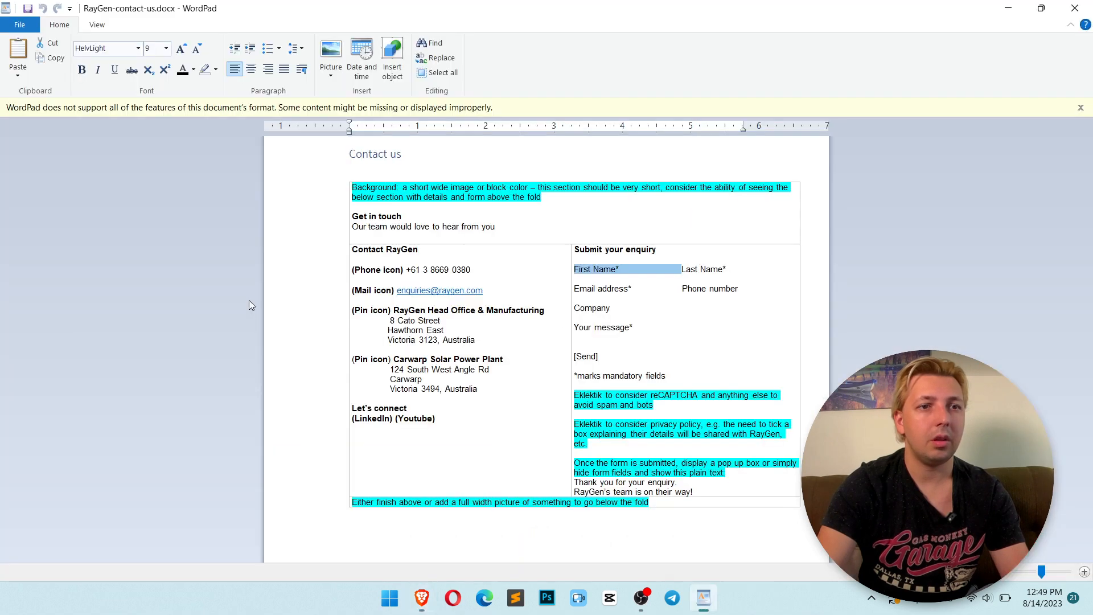
{"action": "left_click_drag", "start_coordinate": [728, 271], "coordinate": [696, 269]}
{"action": "key", "text": "ctrl+c"}
{"action": "key", "text": "alt+Tab"}
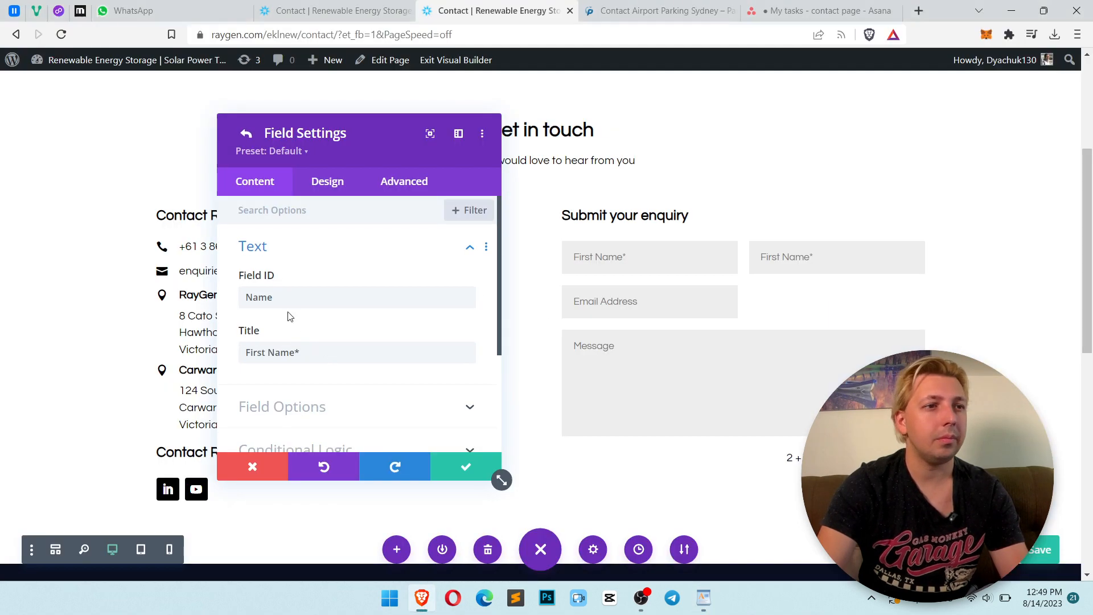
{"action": "key", "text": "ctrl+a"}
{"action": "key", "text": "ctrl+v"}
{"action": "left_click", "coordinate": [465, 467]}
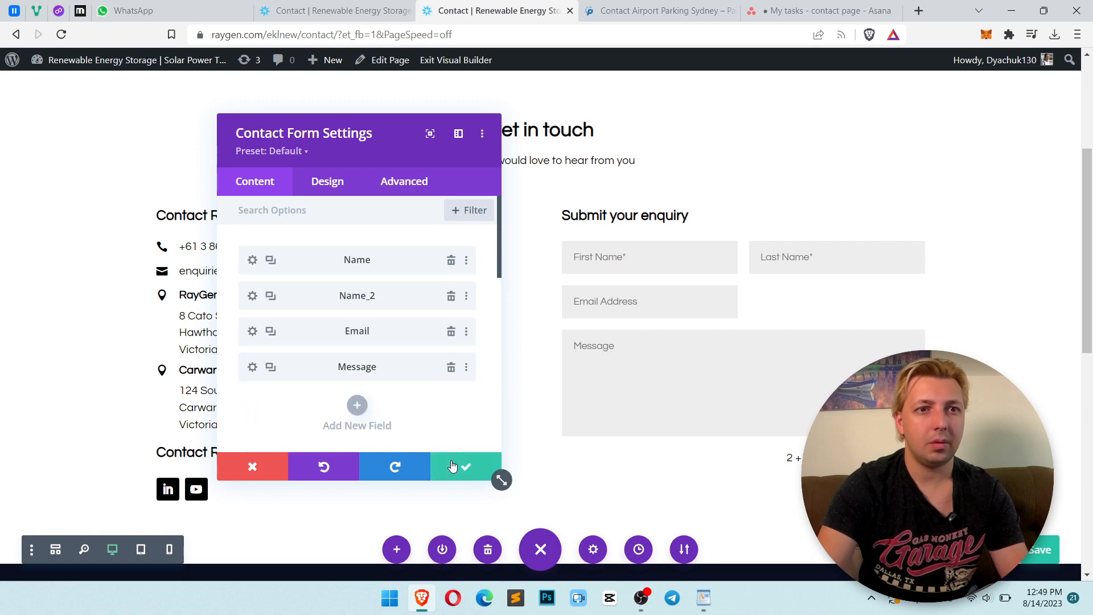
Set the Email field's title to Email address* copied from the brief
{"action": "key", "text": "alt+Tab"}
{"action": "key", "text": "alt+Tab"}
{"action": "key", "text": "alt+Tab"}
{"action": "key", "text": "Tab"}
{"action": "left_click_drag", "start_coordinate": [648, 297], "coordinate": [584, 292]}
{"action": "key", "text": "ctrl+c"}
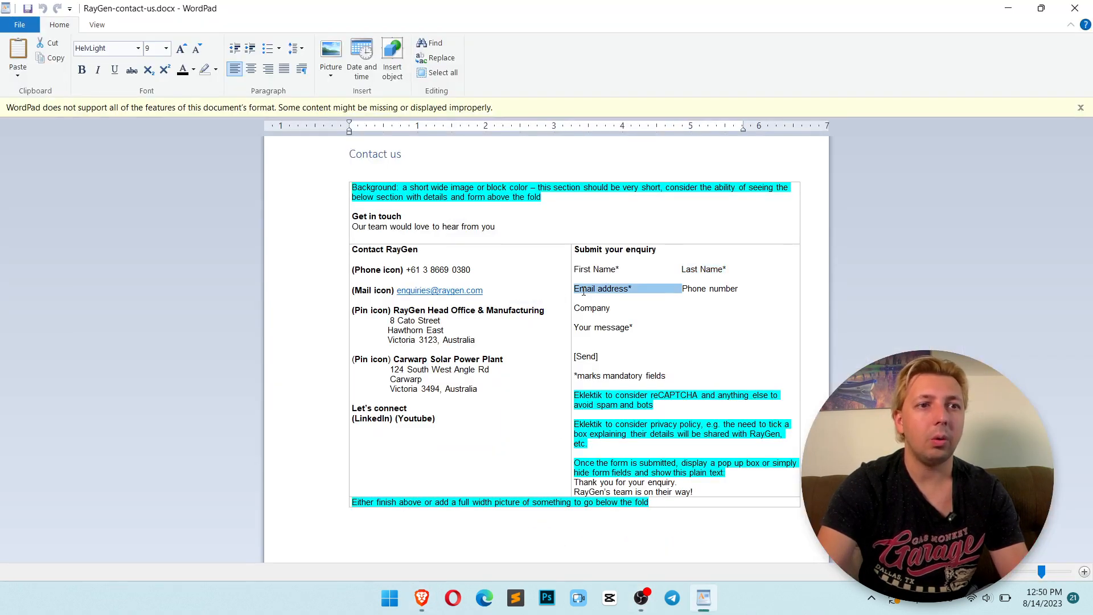
{"action": "key", "text": "alt+Tab"}
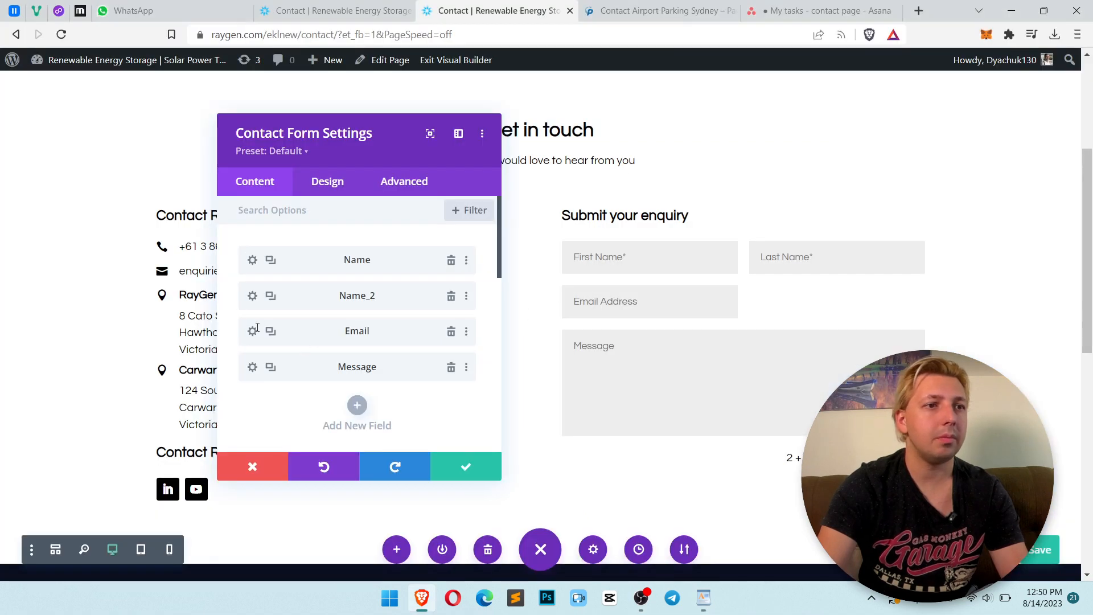
{"action": "left_click", "coordinate": [251, 331]}
{"action": "key", "text": "ctrl+a"}
{"action": "key", "text": "ctrl+v"}
{"action": "left_click", "coordinate": [464, 464]}
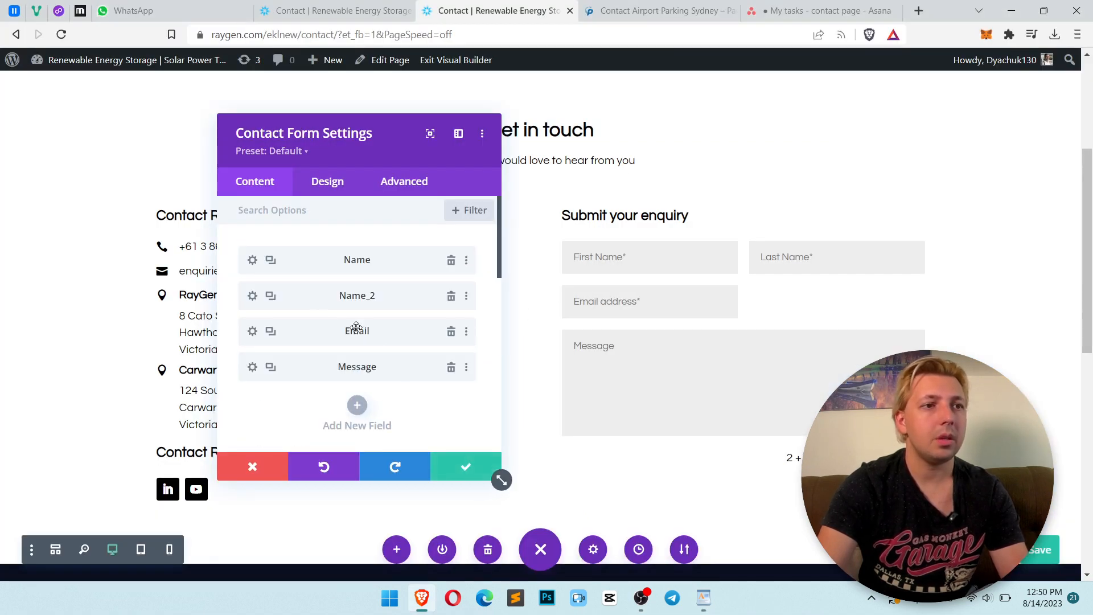
Change the last name field's ID to Lname
{"action": "left_click", "coordinate": [252, 296]}
{"action": "key", "text": "ctrl+a"}
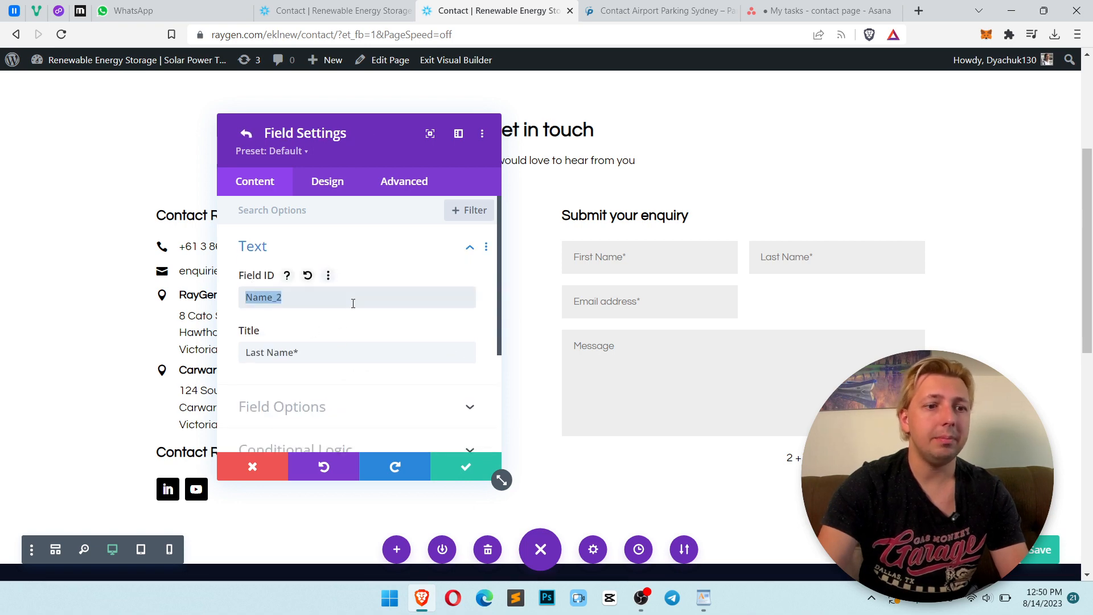
{"action": "type", "text": "Lnam"}
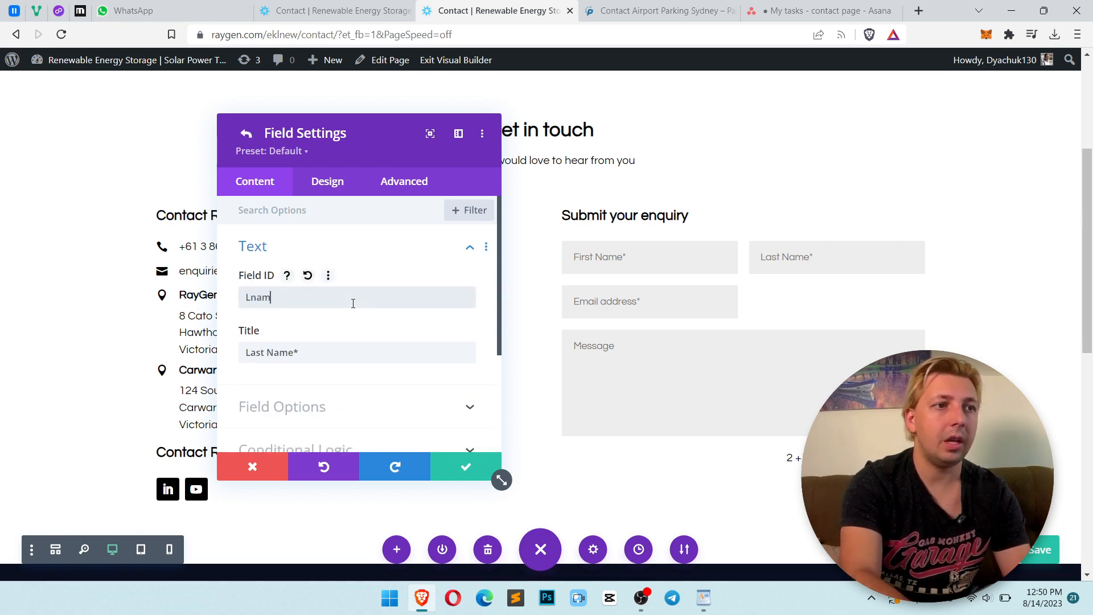
{"action": "type", "text": "e"}
{"action": "left_click", "coordinate": [472, 474]}
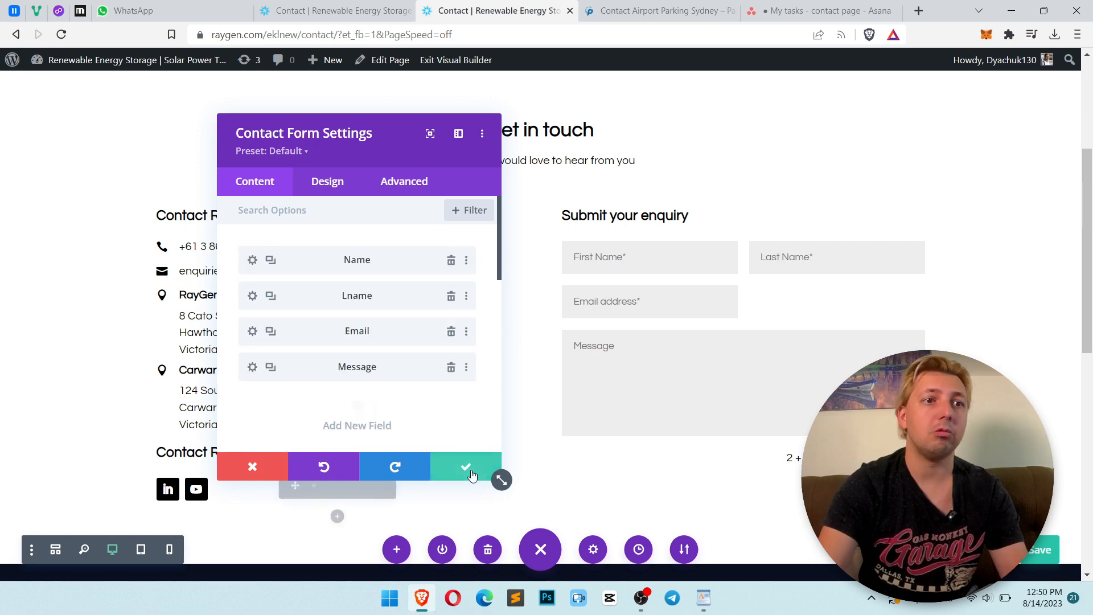
Duplicate the Lname field, move the copy below Email, and set its ID to Phone and title to Phone number
{"action": "key", "text": "alt+Tab"}
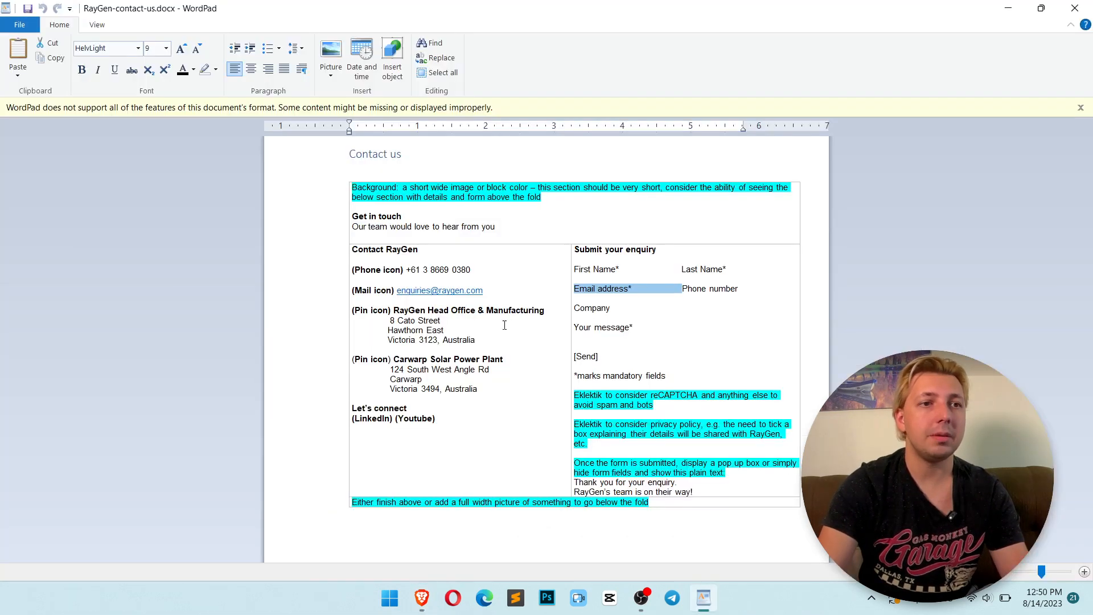
{"action": "left_click_drag", "start_coordinate": [726, 295], "coordinate": [694, 284]}
{"action": "key", "text": "alt+Tab"}
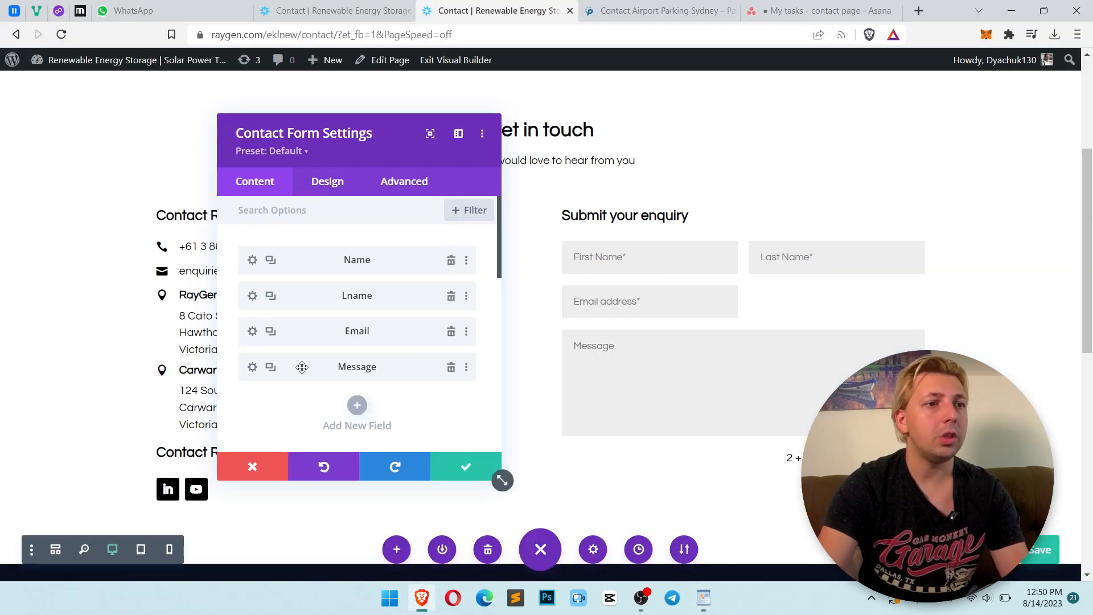
{"action": "left_click", "coordinate": [271, 297]}
{"action": "mouse_move", "coordinate": [275, 344]}
{"action": "left_mouse_down"}
{"action": "mouse_move", "coordinate": [329, 353]}
{"action": "mouse_move", "coordinate": [327, 376]}
{"action": "mouse_move", "coordinate": [252, 368]}
{"action": "left_mouse_up"}
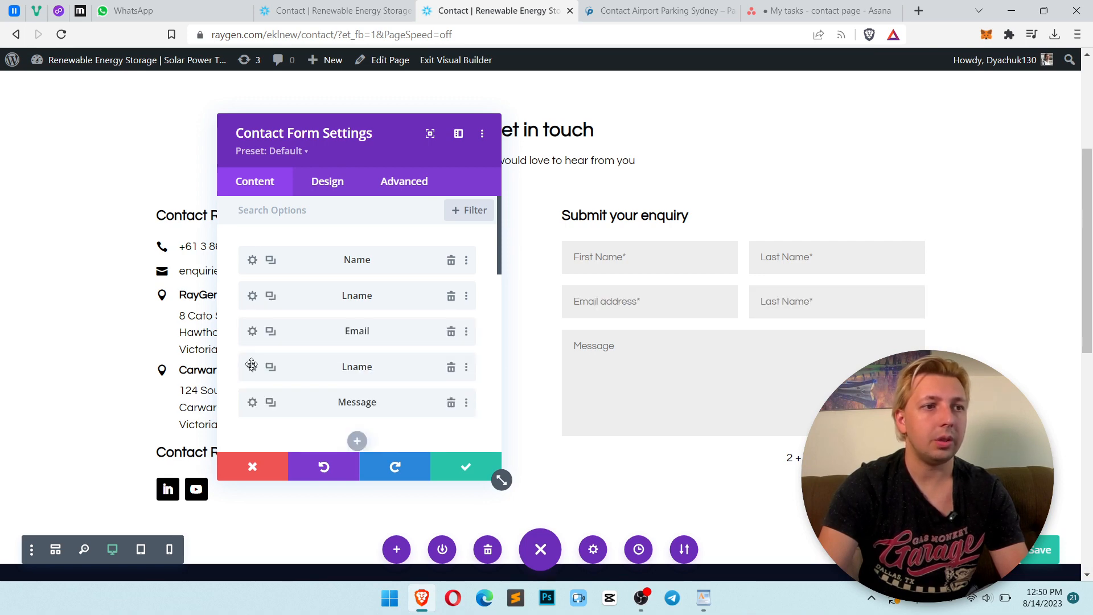
{"action": "left_click", "coordinate": [252, 365]}
{"action": "double_click", "coordinate": [295, 290]}
{"action": "type", "text": "Phone"}
{"action": "key", "text": "Tab"}
{"action": "type", "text": "Phone number"}
Make the Phone field not required and save it
{"action": "scroll", "coordinate": [364, 335], "scroll_direction": "down", "scroll_amount": 1}
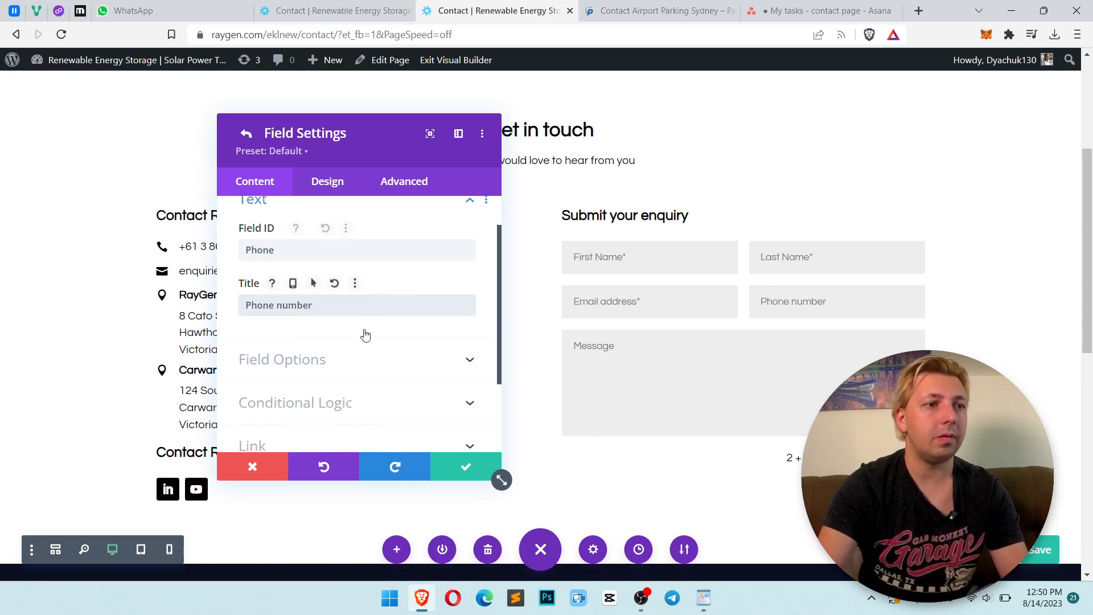
{"action": "left_click", "coordinate": [341, 342]}
{"action": "left_click", "coordinate": [330, 180]}
{"action": "left_click", "coordinate": [269, 186]}
{"action": "scroll", "coordinate": [398, 312], "scroll_direction": "down", "scroll_amount": 3}
{"action": "scroll", "coordinate": [397, 315], "scroll_direction": "down", "scroll_amount": 2}
{"action": "left_click", "coordinate": [263, 288]}
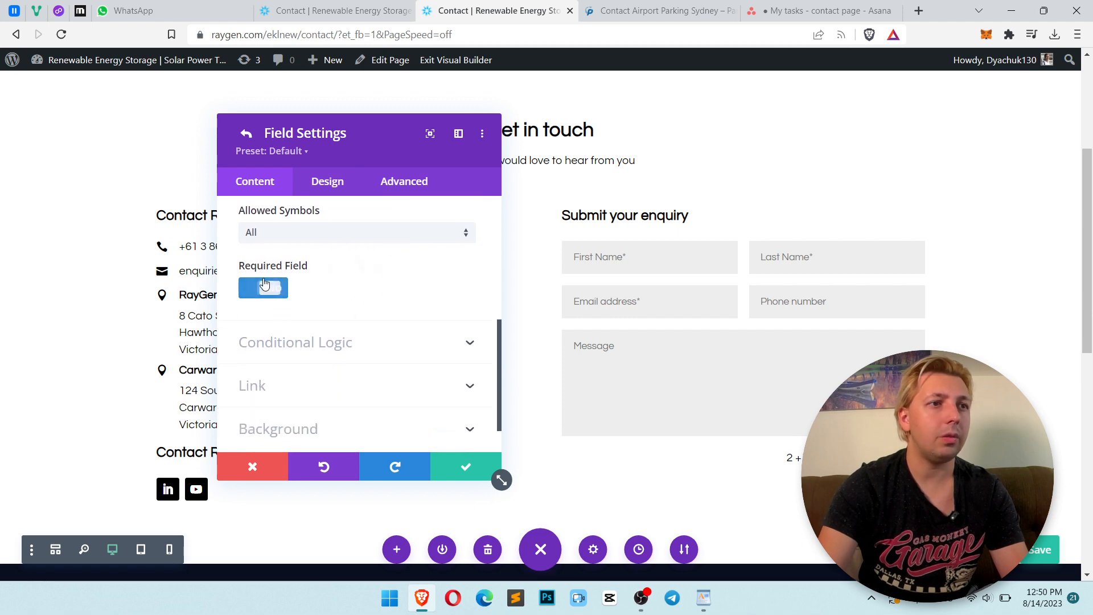
{"action": "left_click", "coordinate": [473, 469]}
Duplicate the Phone field and make the copy full width
{"action": "key", "text": "alt+Tab"}
{"action": "left_click", "coordinate": [649, 306]}
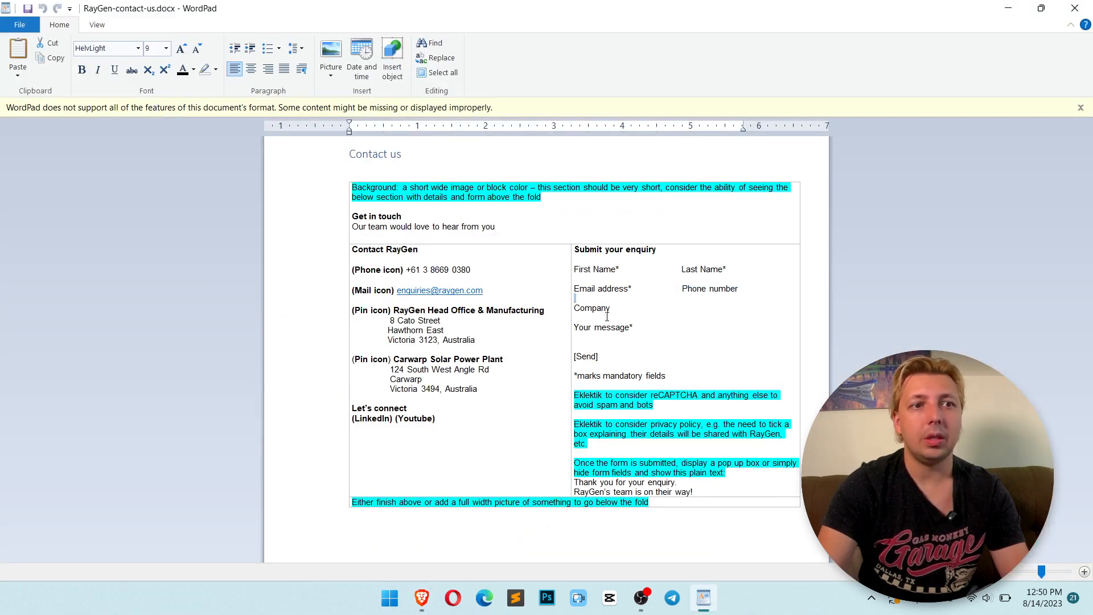
{"action": "left_click_drag", "start_coordinate": [628, 310], "coordinate": [582, 312]}
{"action": "key", "text": "alt+Tab"}
{"action": "scroll", "coordinate": [340, 322], "scroll_direction": "up", "scroll_amount": 6}
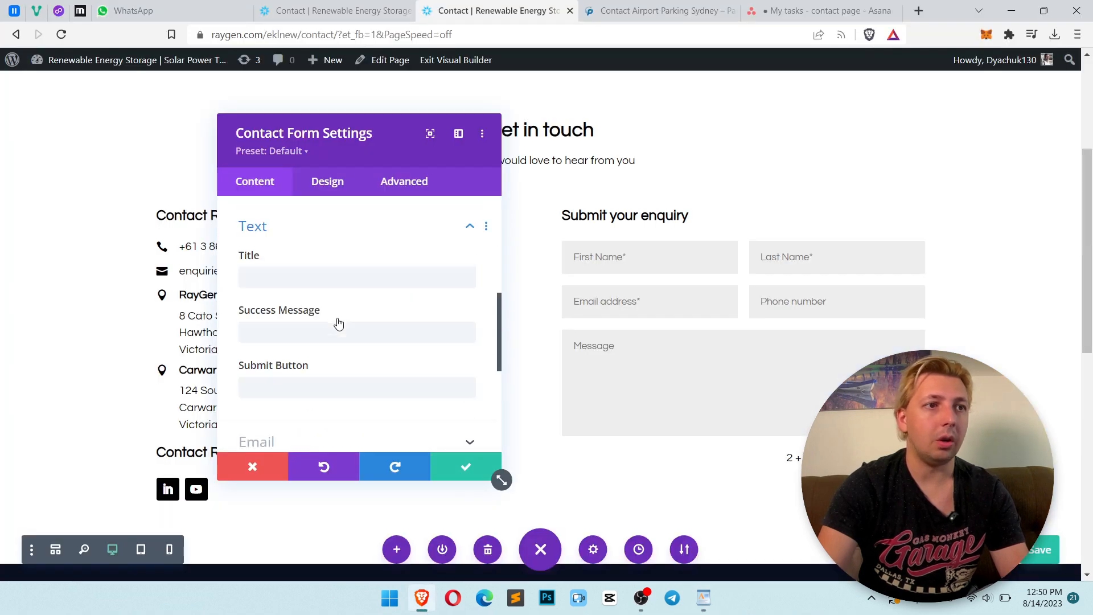
{"action": "scroll", "coordinate": [329, 312], "scroll_direction": "up", "scroll_amount": 2}
{"action": "scroll", "coordinate": [307, 317], "scroll_direction": "down", "scroll_amount": 1}
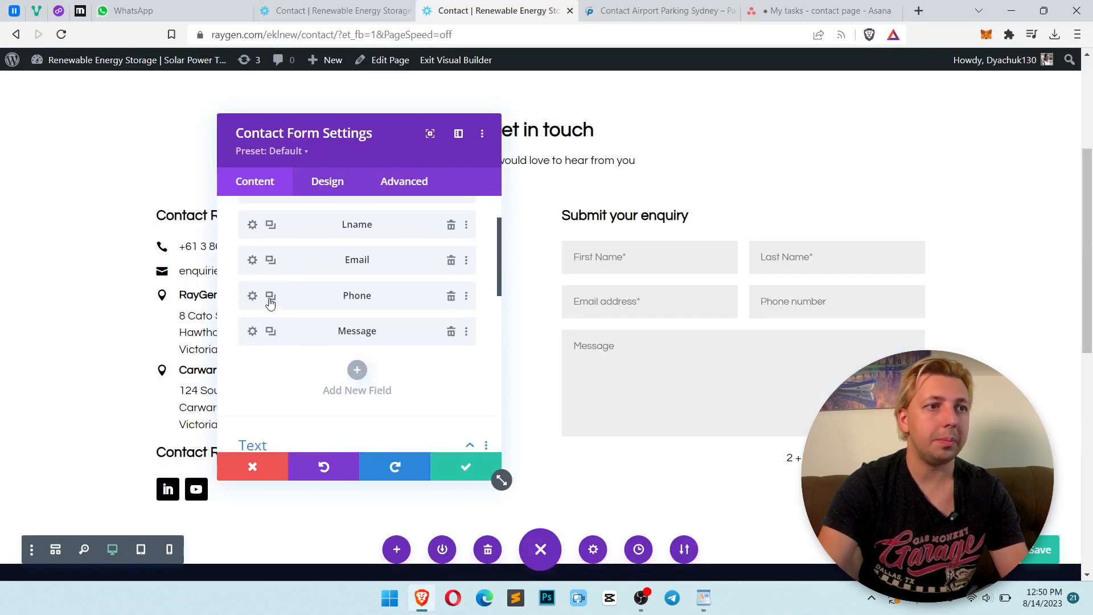
{"action": "left_click", "coordinate": [270, 332]}
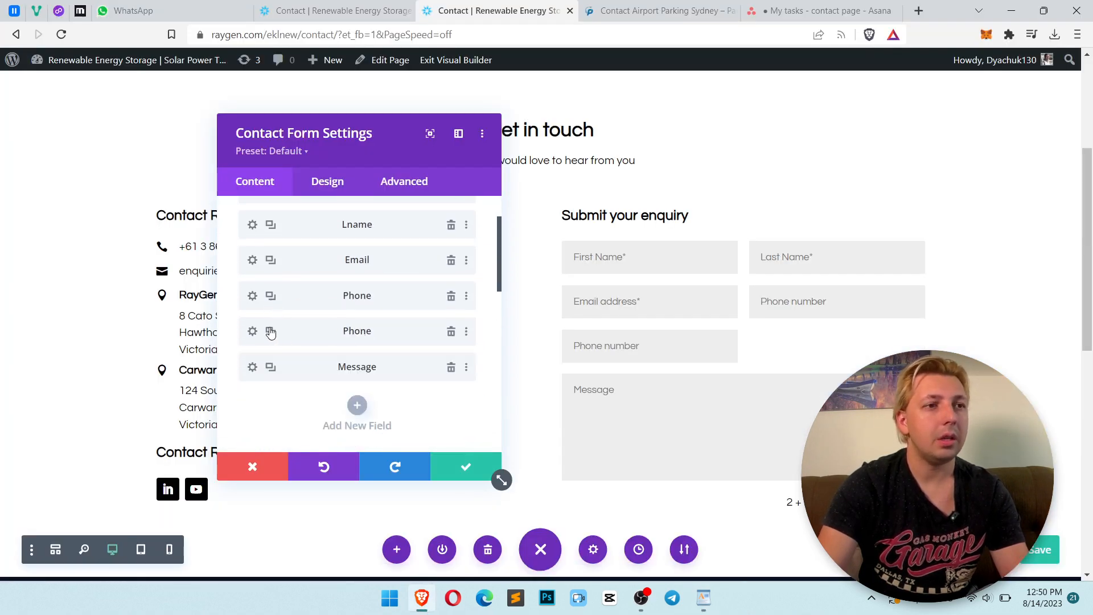
{"action": "left_click", "coordinate": [253, 332]}
{"action": "left_click", "coordinate": [335, 181]}
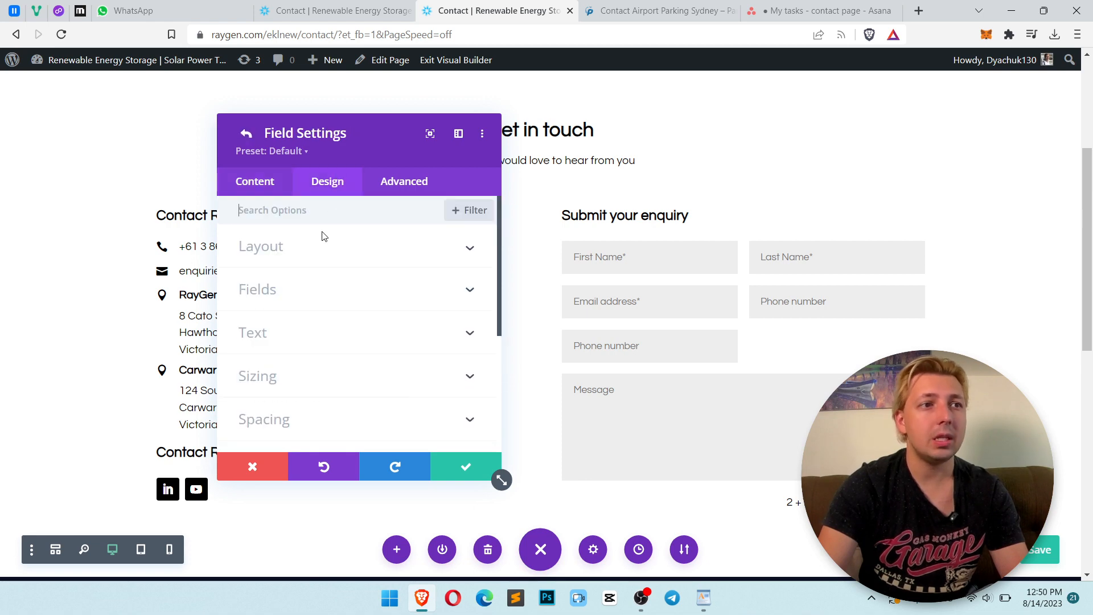
{"action": "left_click", "coordinate": [317, 255]}
{"action": "left_click", "coordinate": [282, 298]}
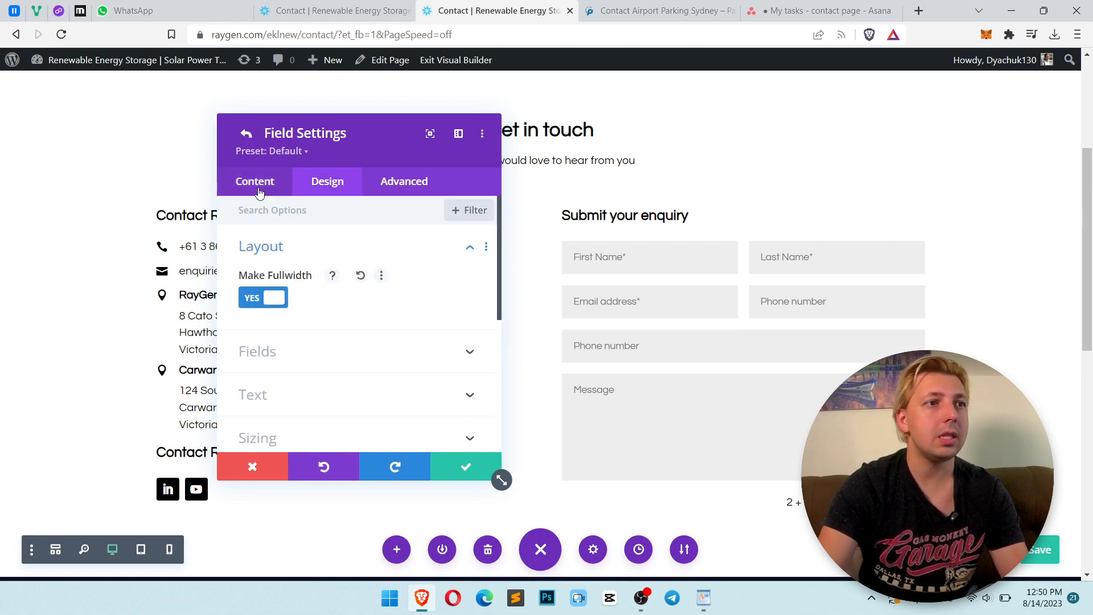
Set the copied field's title and field ID to Company
{"action": "left_click", "coordinate": [254, 181]}
{"action": "left_click", "coordinate": [288, 248]}
{"action": "triple_click", "coordinate": [322, 356]}
{"action": "type", "text": "Company"}
{"action": "triple_click", "coordinate": [301, 291]}
{"action": "type", "text": "Co"}
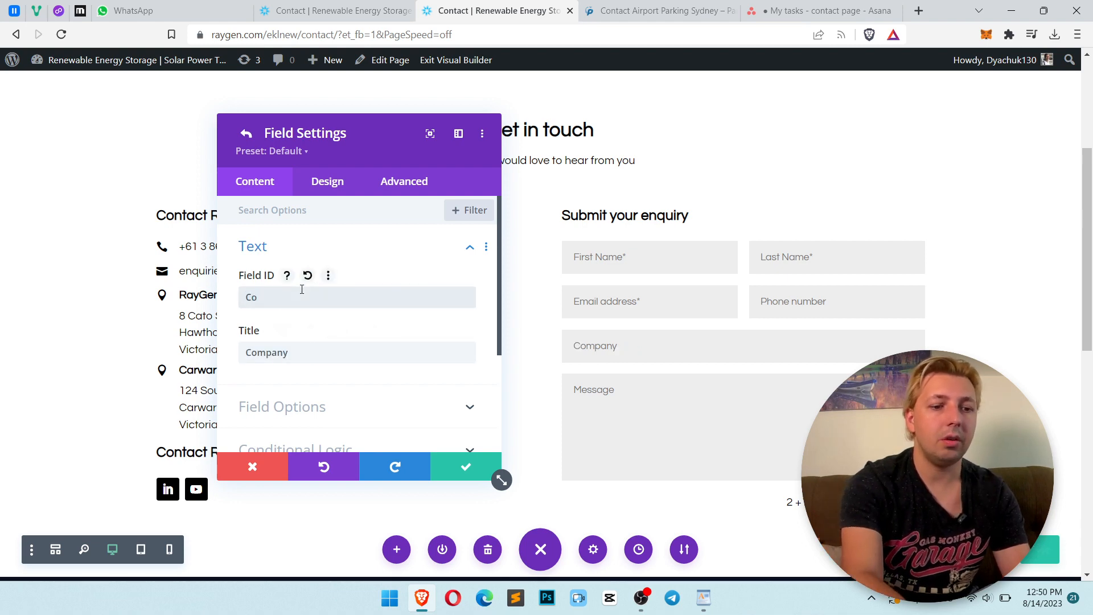
{"action": "type", "text": "mpany"}
{"action": "left_click", "coordinate": [459, 467]}
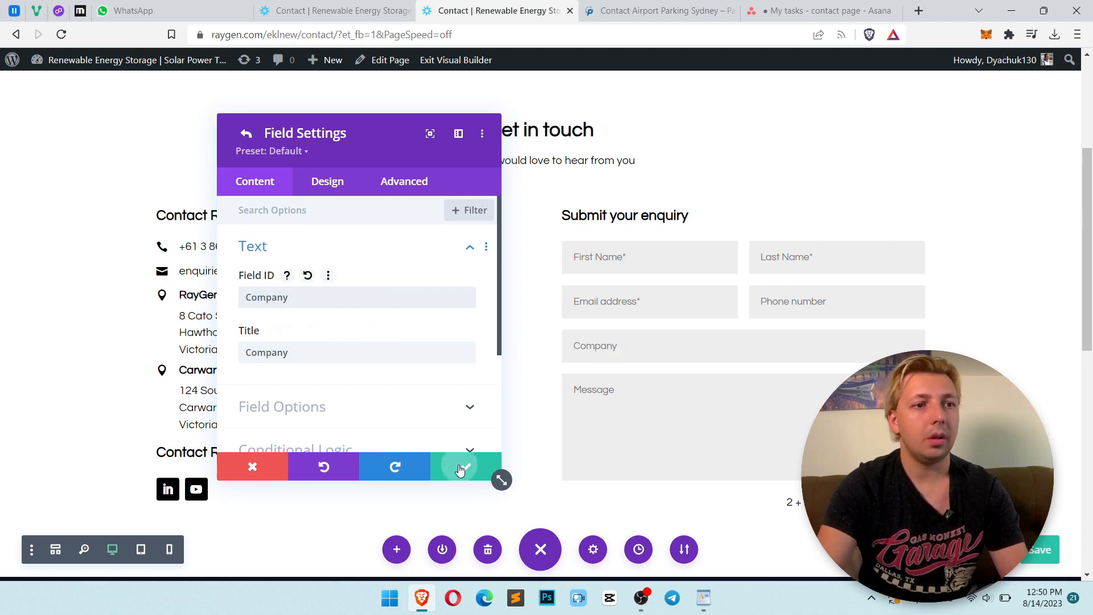
Set the Message field's title to Your message* copied from the brief
{"action": "key", "text": "alt+Tab"}
{"action": "left_click_drag", "start_coordinate": [634, 329], "coordinate": [579, 329]}
{"action": "key", "text": "ctrl+c"}
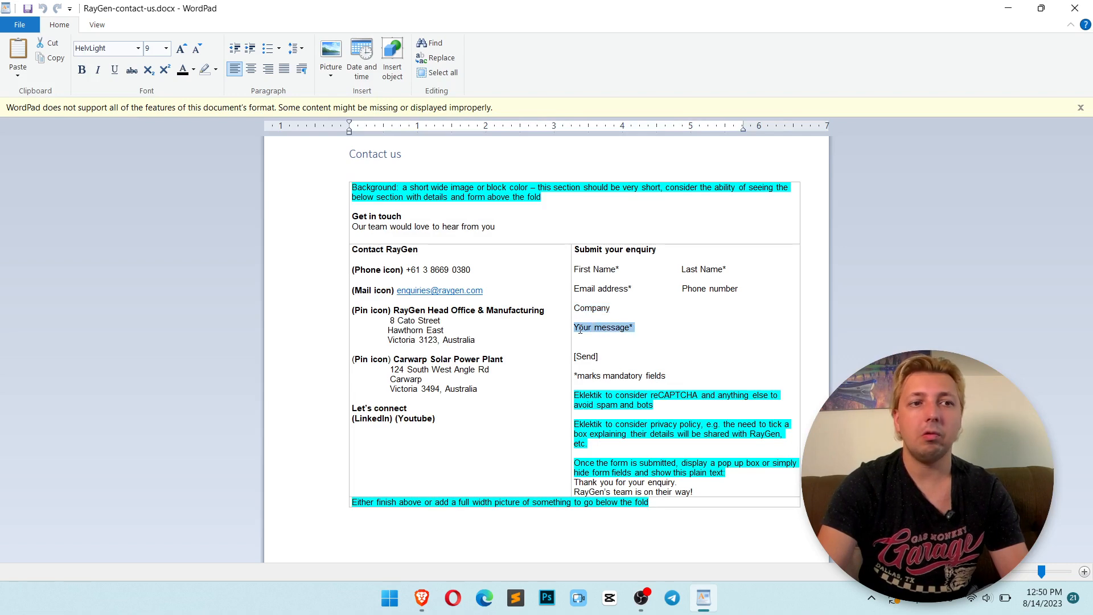
{"action": "key", "text": "alt+Tab"}
{"action": "scroll", "coordinate": [310, 358], "scroll_direction": "down", "scroll_amount": 2}
{"action": "left_click", "coordinate": [252, 368]}
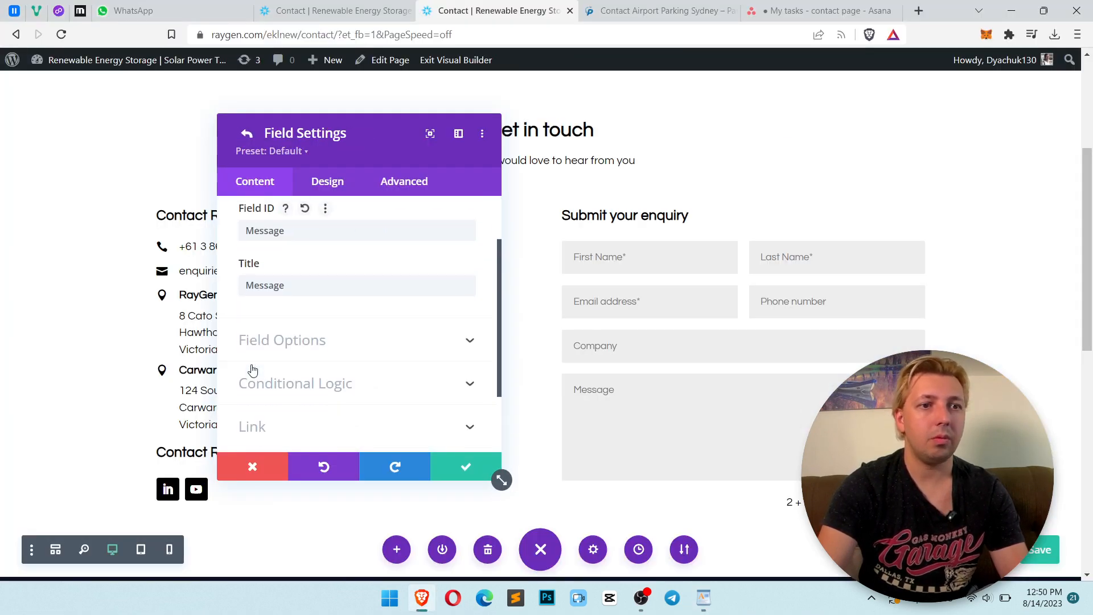
{"action": "left_click", "coordinate": [293, 284]}
{"action": "key", "text": "ctrl+a"}
{"action": "key", "text": "ctrl+v"}
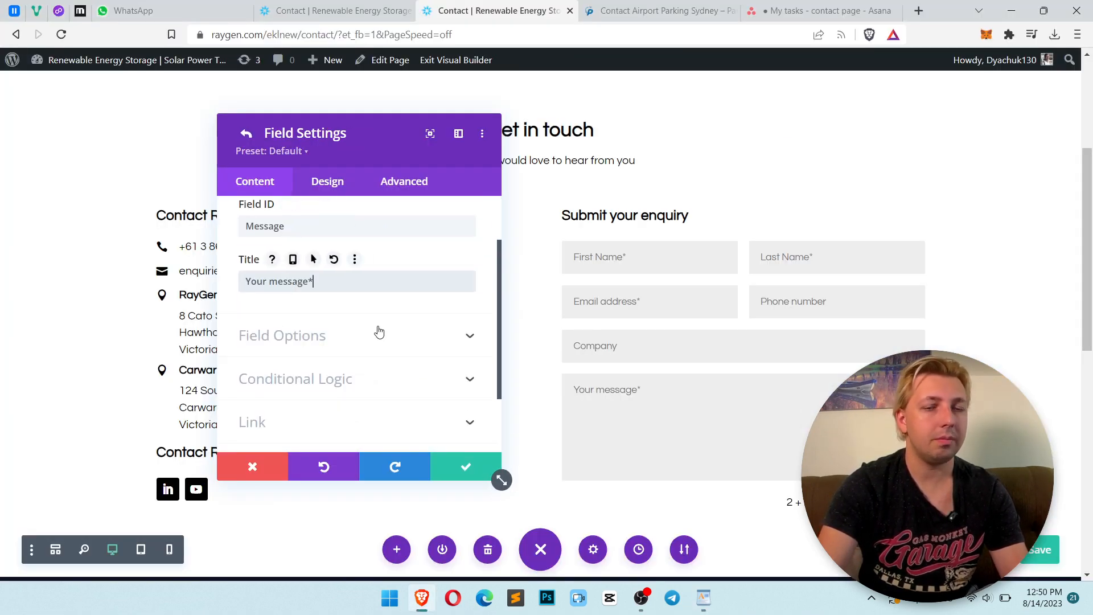
{"action": "key", "text": "alt+Tab"}
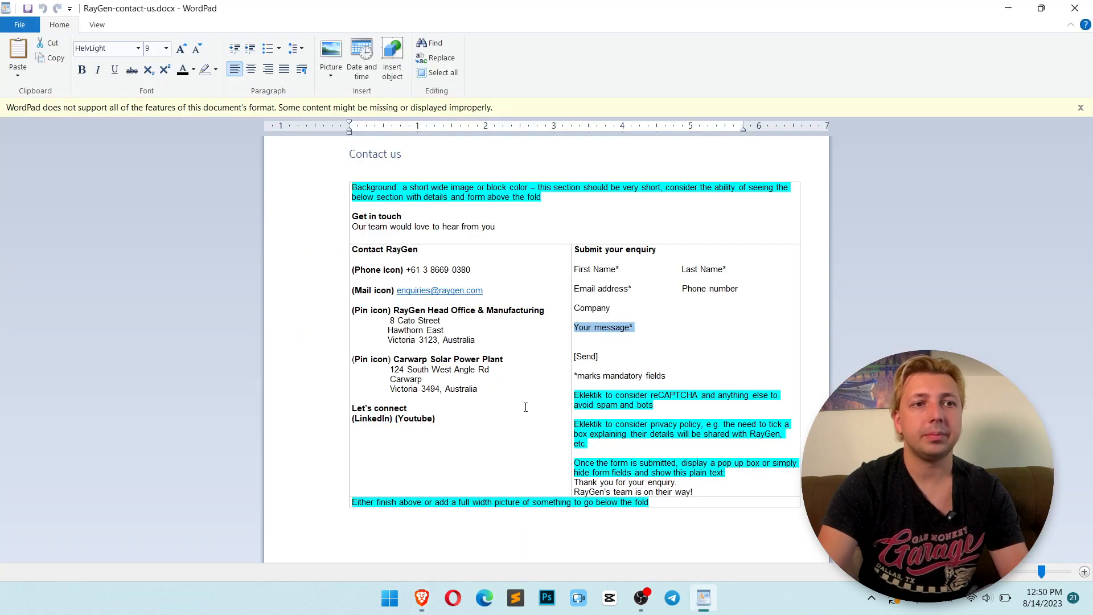
{"action": "key", "text": "alt+Tab"}
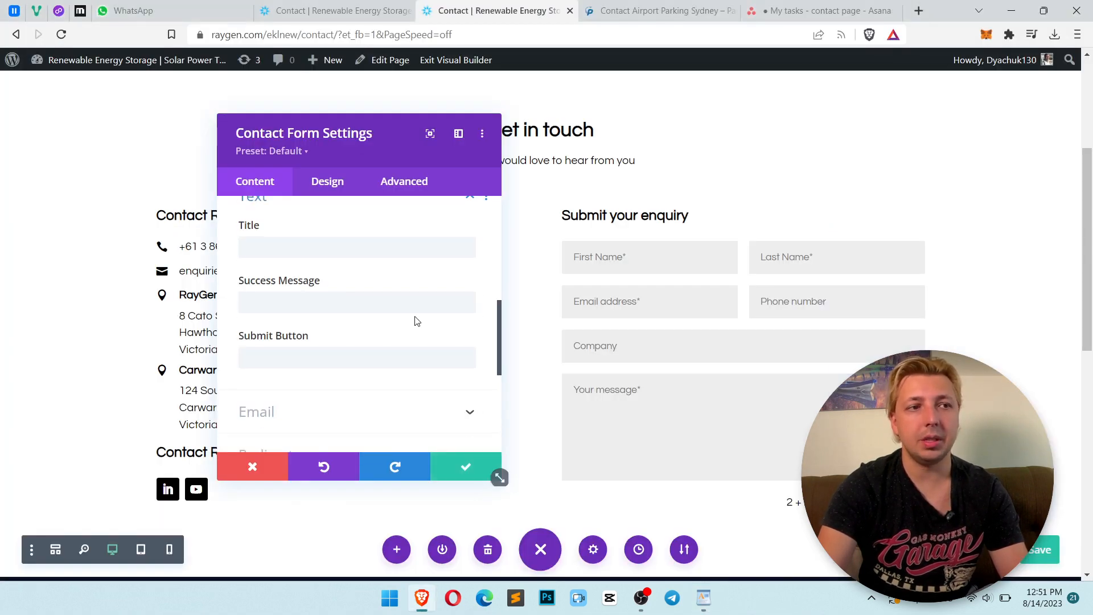
Set the contact form's submit button text to Send
{"action": "scroll", "coordinate": [415, 320], "scroll_direction": "down", "scroll_amount": 2}
{"action": "scroll", "coordinate": [299, 364], "scroll_direction": "up", "scroll_amount": 2}
{"action": "left_click", "coordinate": [296, 364]}
{"action": "type", "text": "S"}
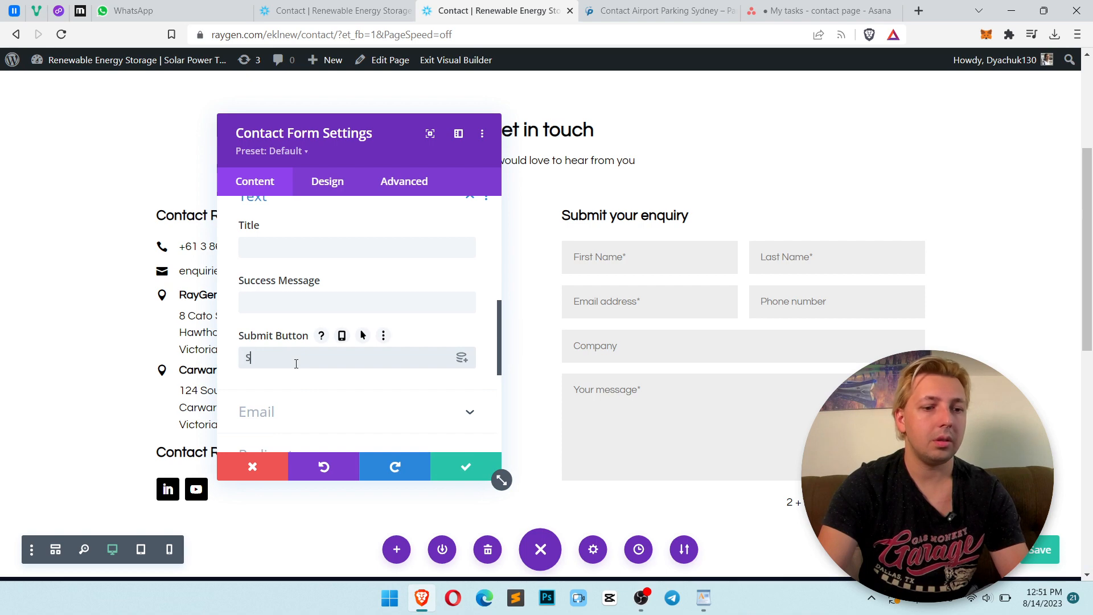
{"action": "type", "text": "end"}
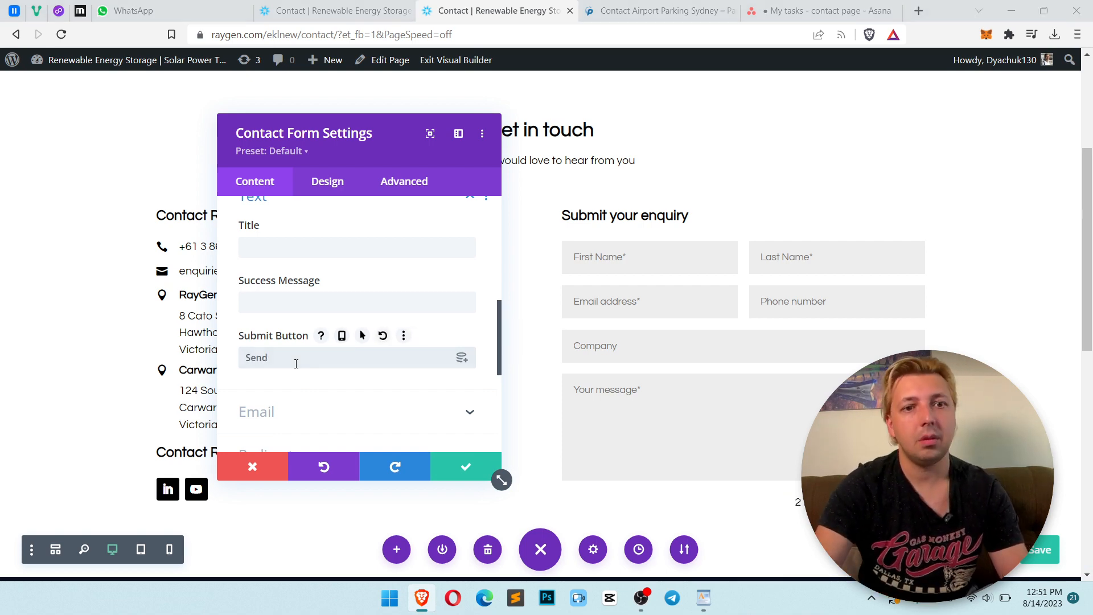
{"action": "key", "text": "alt+Tab"}
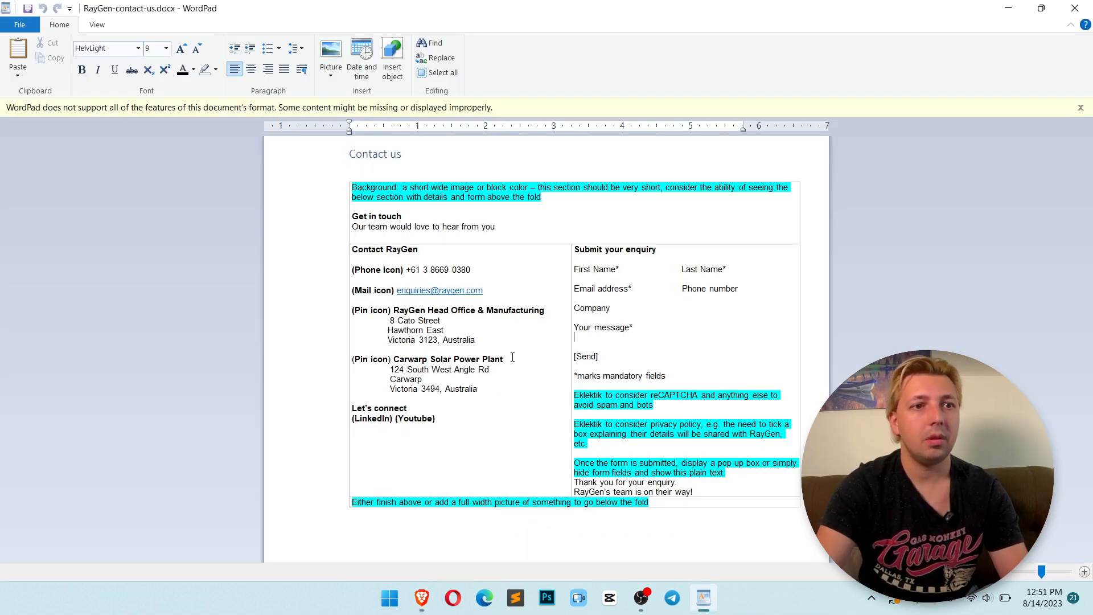
{"action": "left_click_drag", "start_coordinate": [602, 358], "coordinate": [574, 356]}
{"action": "left_click_drag", "start_coordinate": [685, 380], "coordinate": [625, 381]}
{"action": "left_click", "coordinate": [714, 388]}
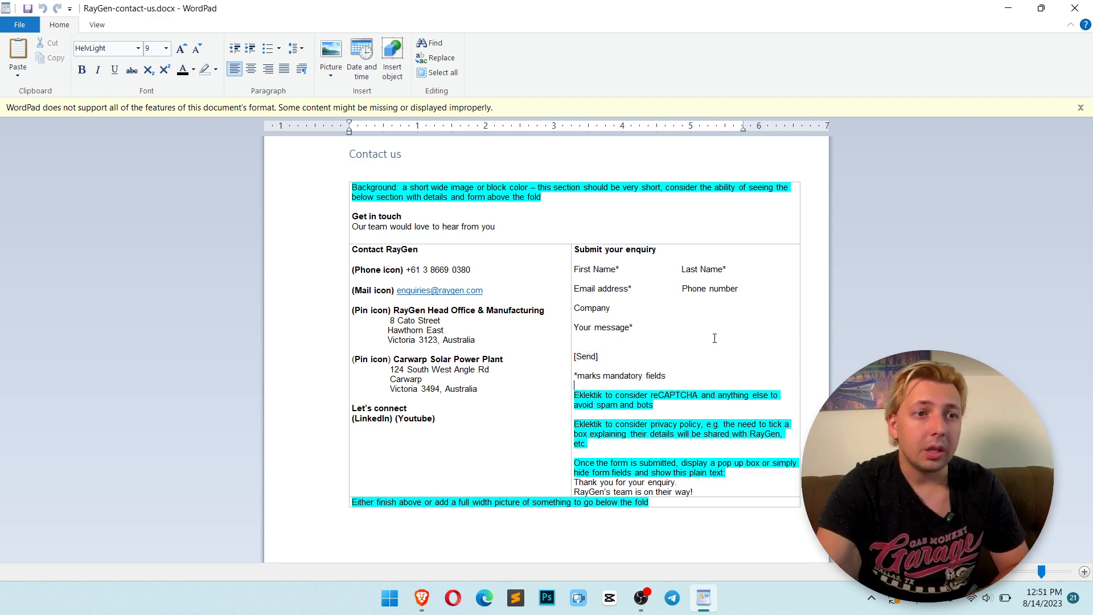
{"action": "key", "text": "alt+Tab"}
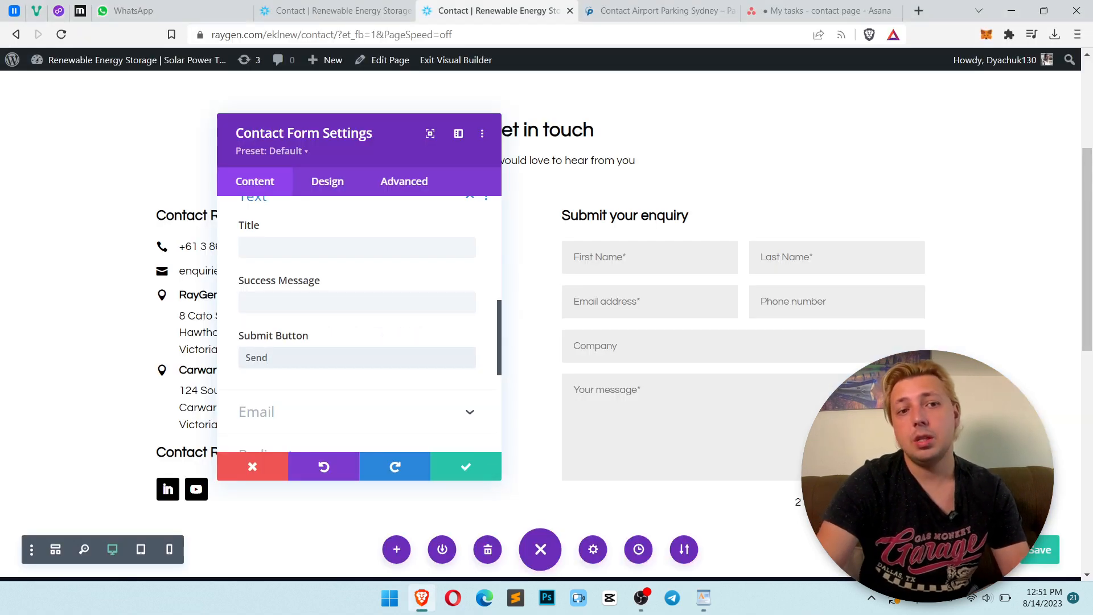
Read the brief's privacy policy note for the form
{"action": "key", "text": "alt+Tab"}
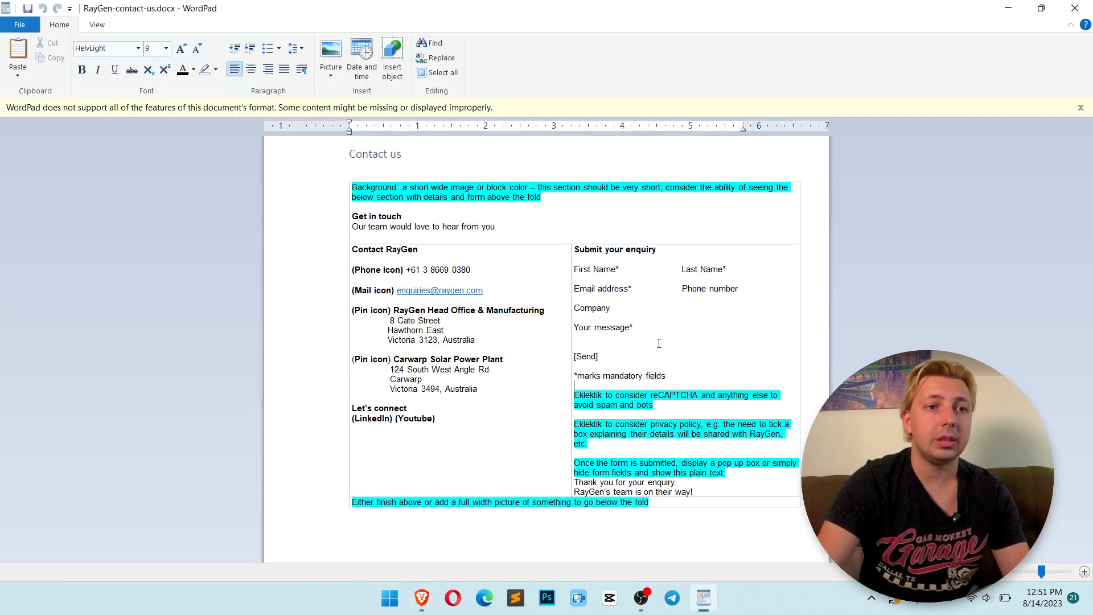
{"action": "left_click_drag", "start_coordinate": [613, 428], "coordinate": [699, 433]}
{"action": "left_click", "coordinate": [704, 425]}
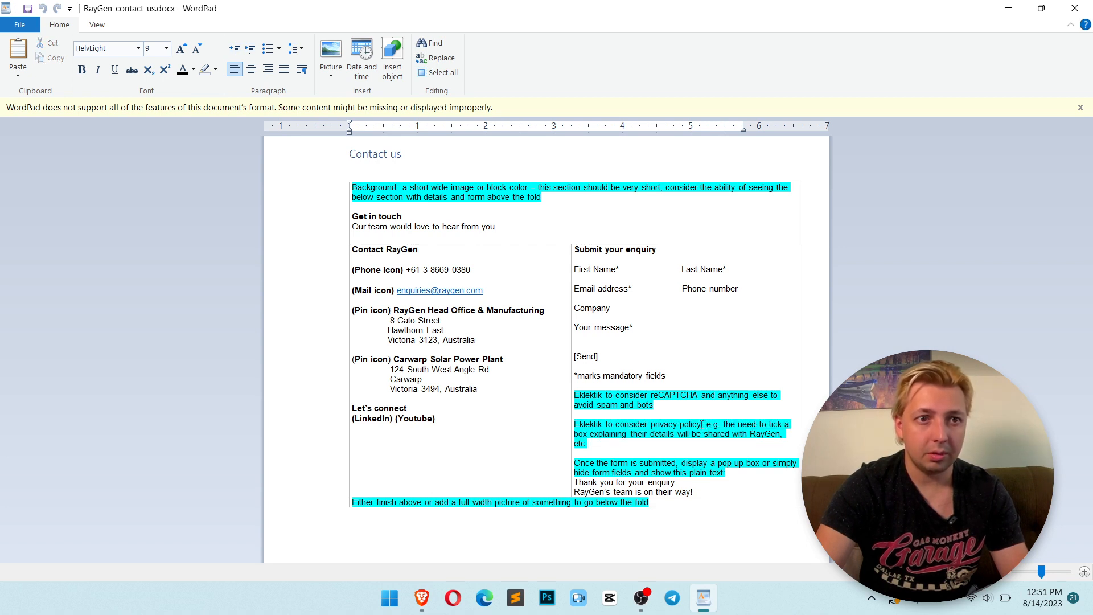
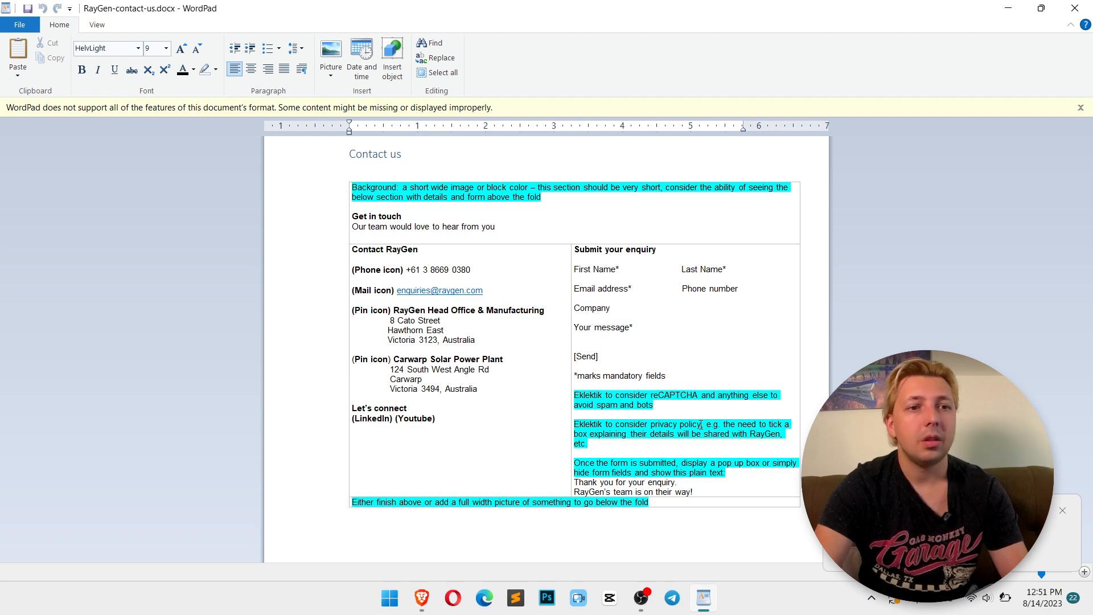
Add a new field to the contact form's field list
{"action": "left_click", "coordinate": [1062, 511]}
{"action": "left_click", "coordinate": [669, 416]}
{"action": "key", "text": "alt+Tab"}
{"action": "scroll", "coordinate": [396, 344], "scroll_direction": "down", "scroll_amount": 4}
{"action": "scroll", "coordinate": [396, 346], "scroll_direction": "up", "scroll_amount": 4}
{"action": "scroll", "coordinate": [396, 345], "scroll_direction": "up", "scroll_amount": 3}
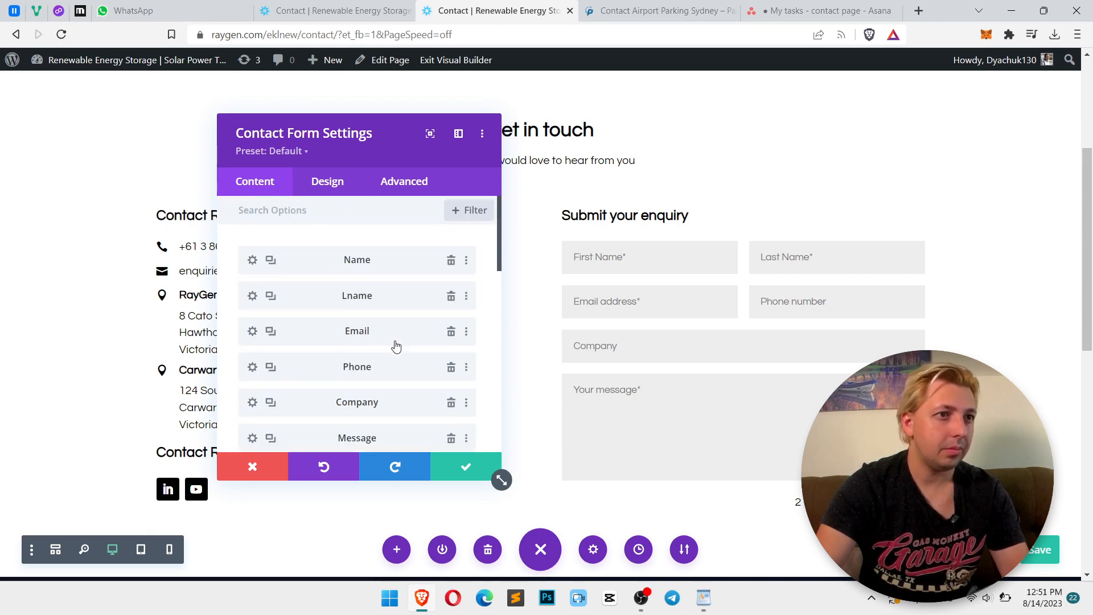
{"action": "scroll", "coordinate": [395, 343], "scroll_direction": "down", "scroll_amount": 3}
{"action": "left_click", "coordinate": [357, 262]}
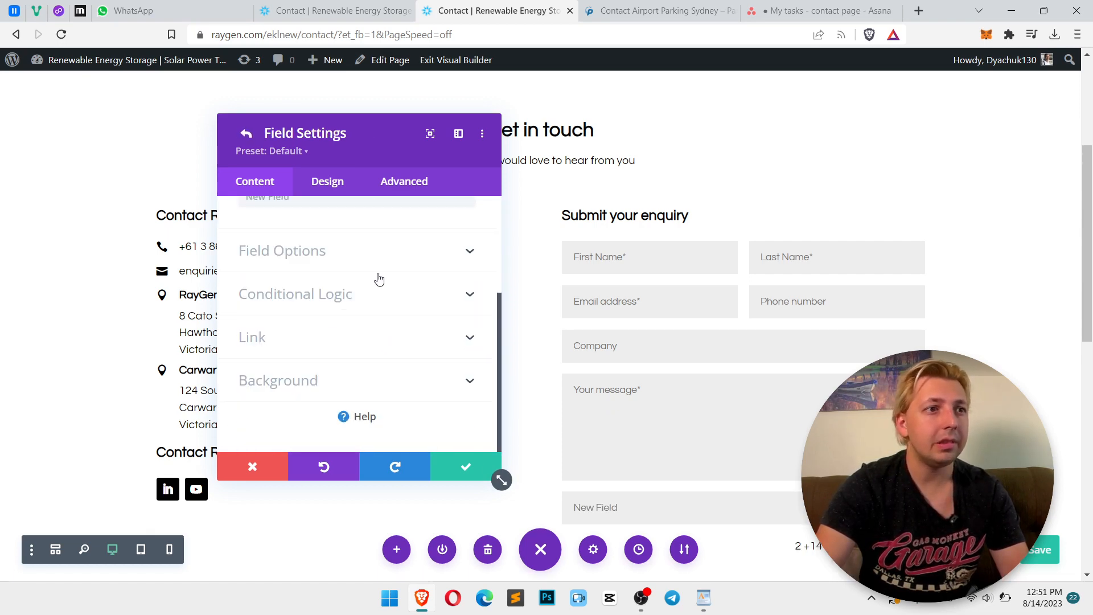
Set the new field's type to Checkboxes
{"action": "scroll", "coordinate": [379, 278], "scroll_direction": "up", "scroll_amount": 3}
{"action": "scroll", "coordinate": [333, 273], "scroll_direction": "down", "scroll_amount": 2}
{"action": "left_click", "coordinate": [307, 337]}
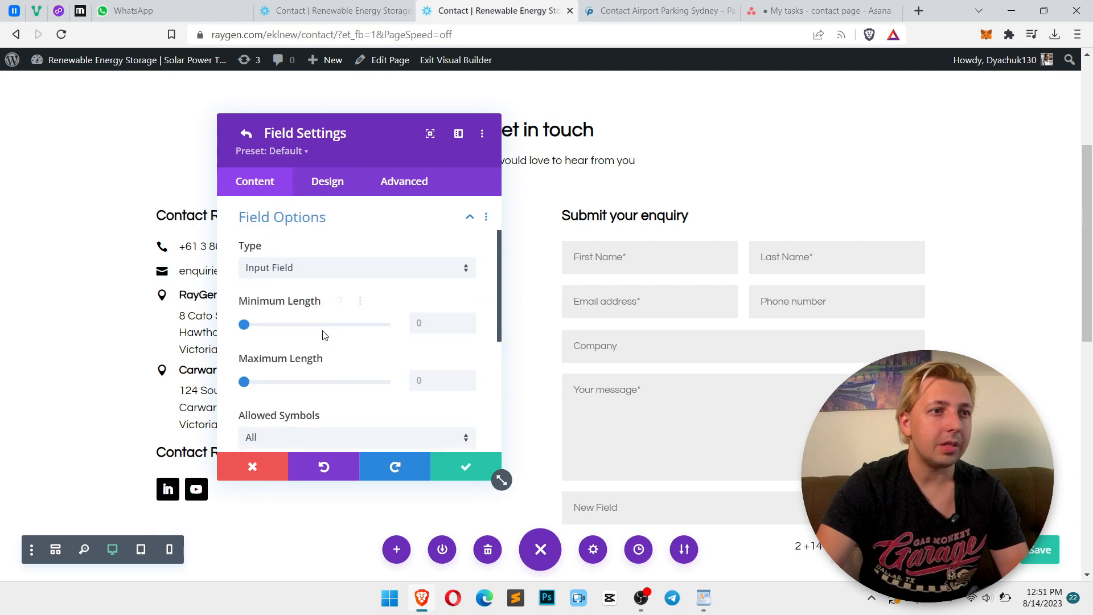
{"action": "left_click", "coordinate": [318, 277]}
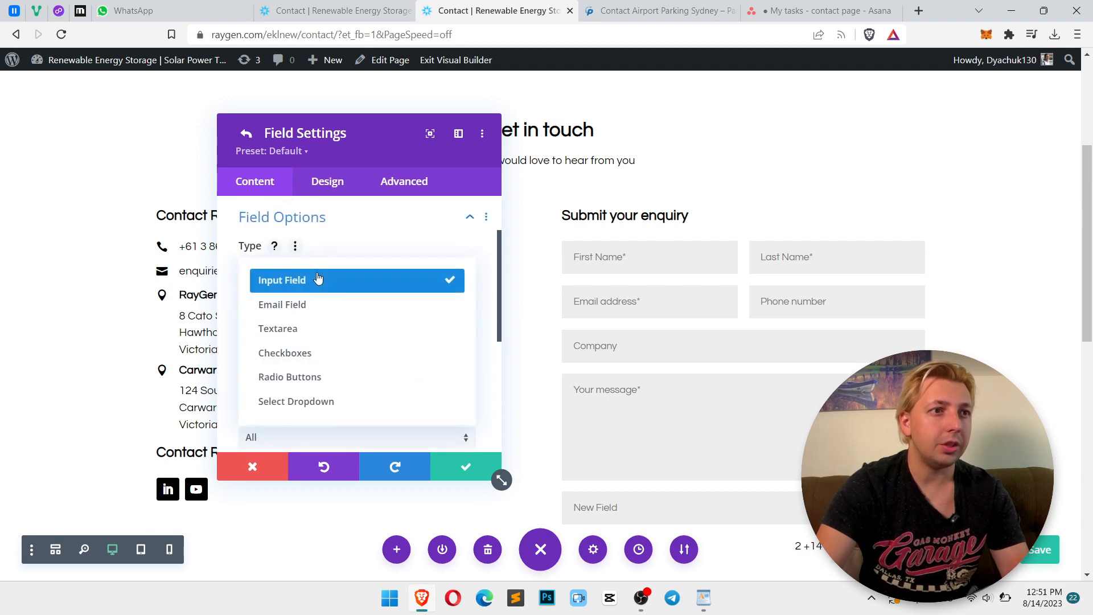
{"action": "left_click", "coordinate": [349, 362]}
Rename the field's checkbox option to Privacy Policy
{"action": "scroll", "coordinate": [347, 368], "scroll_direction": "down", "scroll_amount": 2}
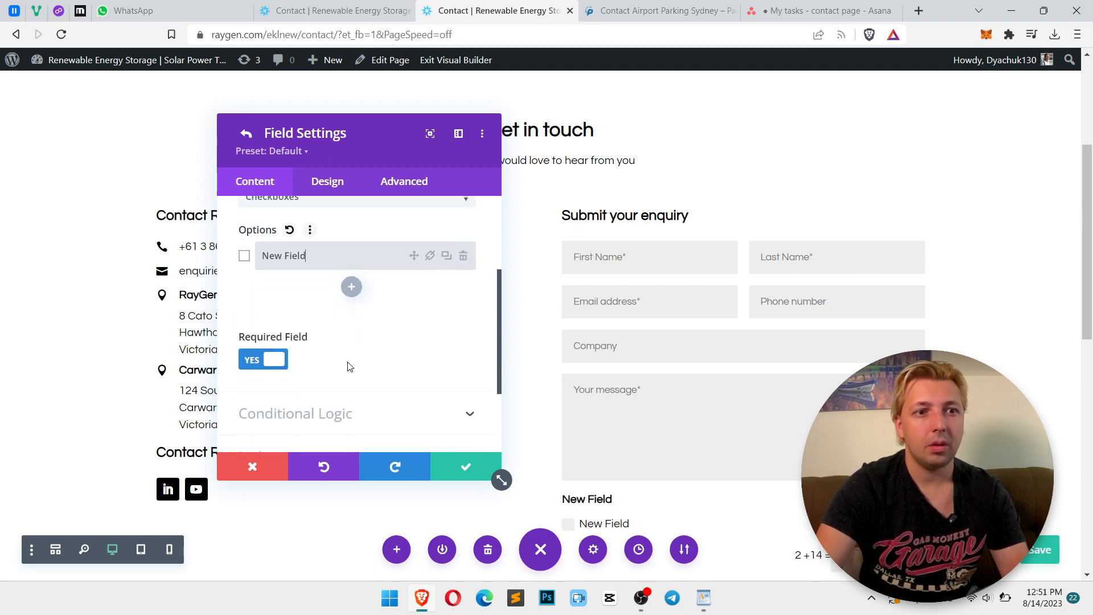
{"action": "scroll", "coordinate": [318, 358], "scroll_direction": "up", "scroll_amount": 3}
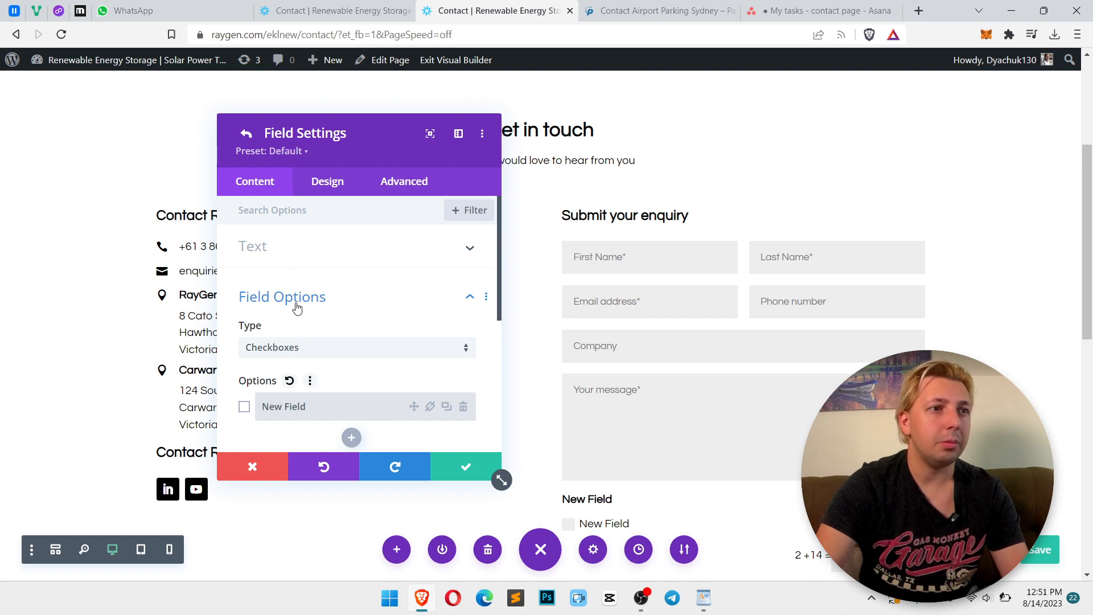
{"action": "left_click", "coordinate": [292, 251]}
{"action": "left_click", "coordinate": [309, 349]}
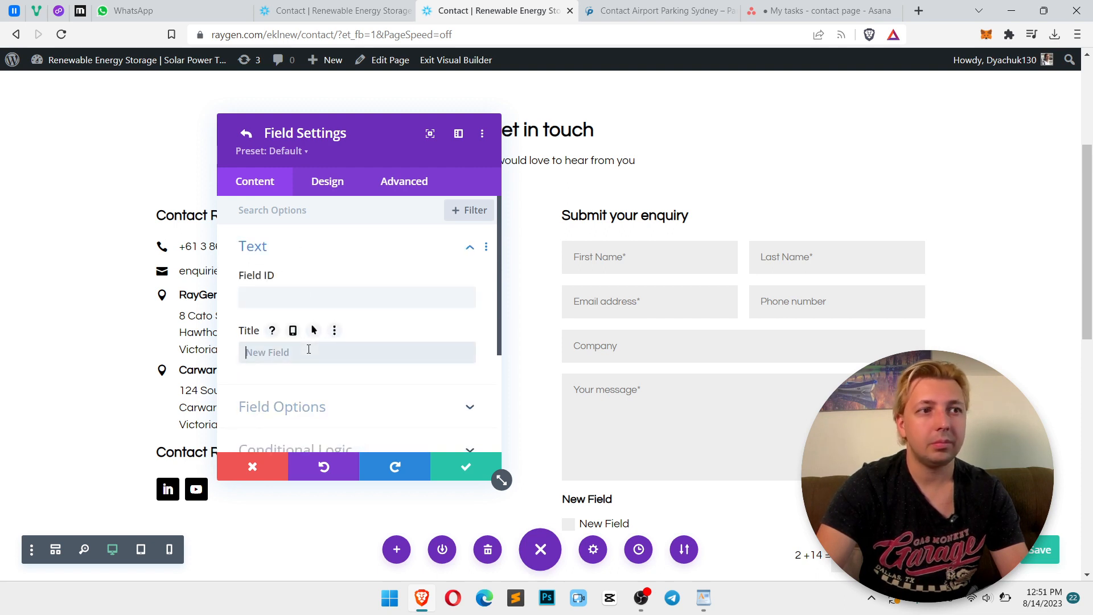
{"action": "scroll", "coordinate": [384, 344], "scroll_direction": "down", "scroll_amount": 3}
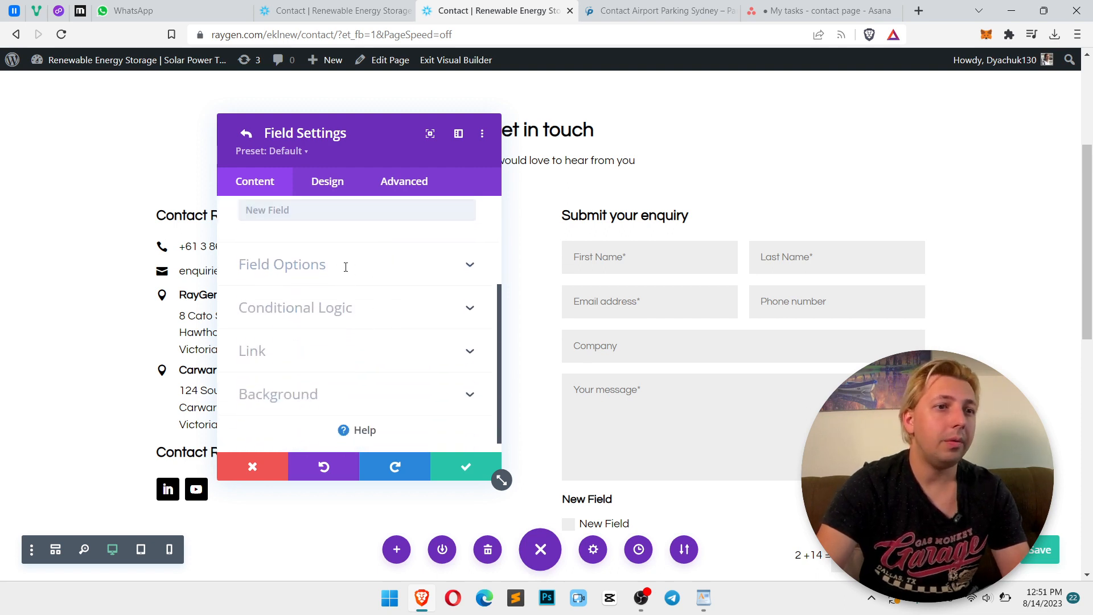
{"action": "left_click", "coordinate": [344, 268]}
{"action": "scroll", "coordinate": [327, 318], "scroll_direction": "down", "scroll_amount": 1}
{"action": "scroll", "coordinate": [327, 318], "scroll_direction": "up", "scroll_amount": 1}
{"action": "left_click", "coordinate": [308, 326]}
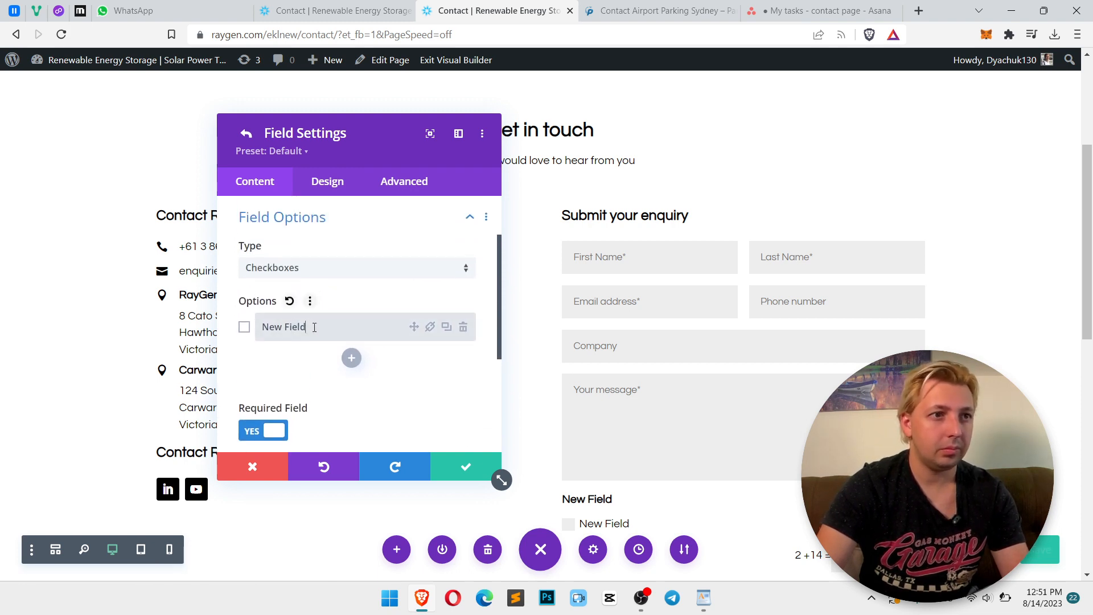
{"action": "key", "text": "ctrl+a"}
{"action": "type", "text": "P"}
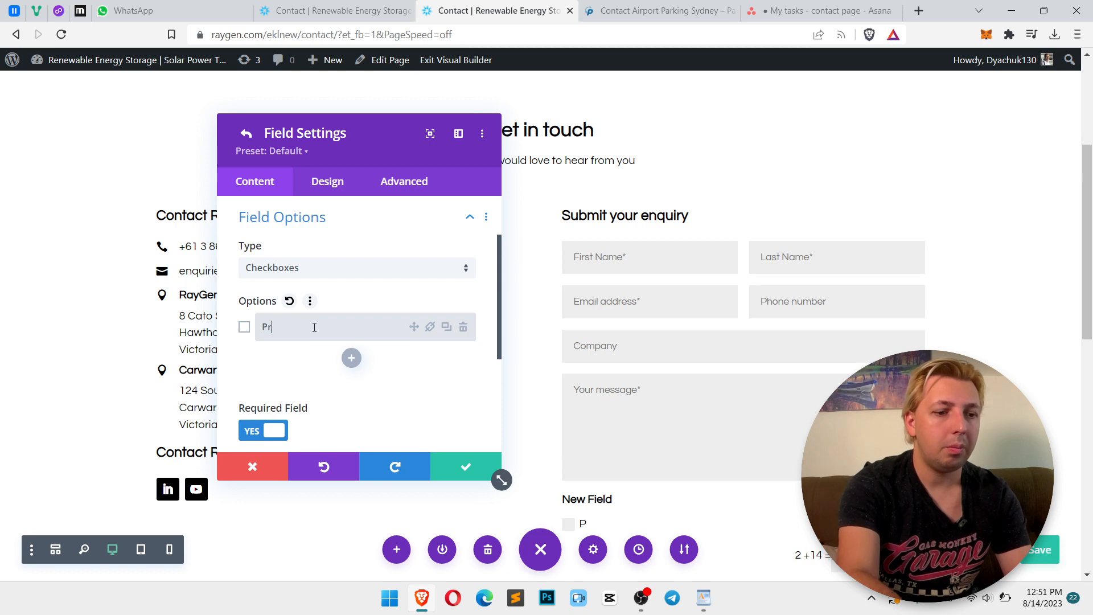
{"action": "type", "text": "rivacy Policy"}
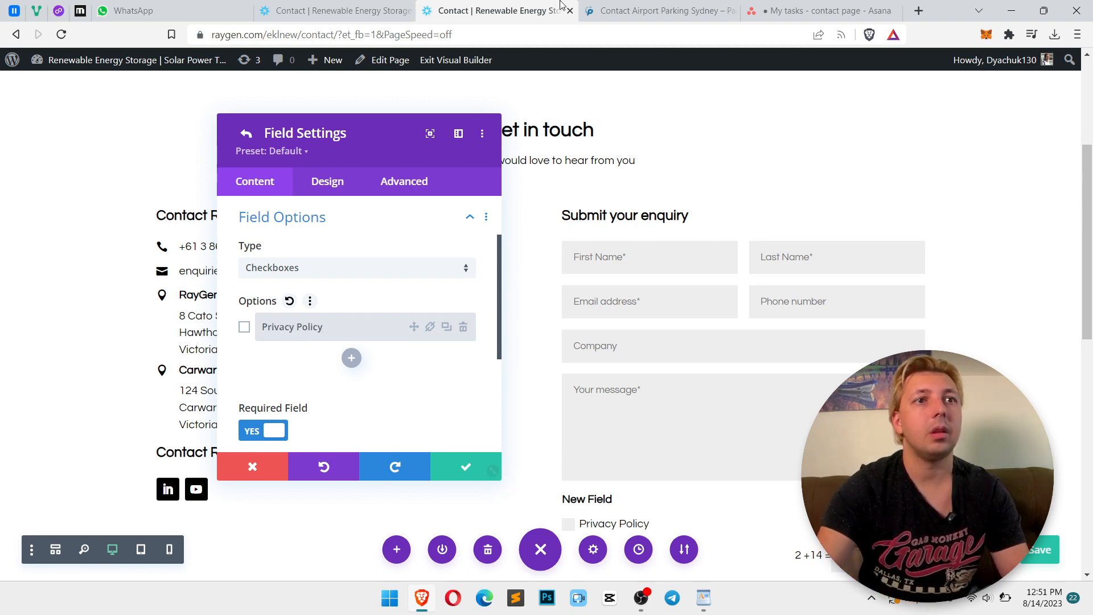
Examine the reference site's contact form layout in the other browser tab
{"action": "key", "text": "ctrl+Tab"}
{"action": "scroll", "coordinate": [714, 270], "scroll_direction": "down", "scroll_amount": 6}
{"action": "scroll", "coordinate": [714, 270], "scroll_direction": "up", "scroll_amount": 6}
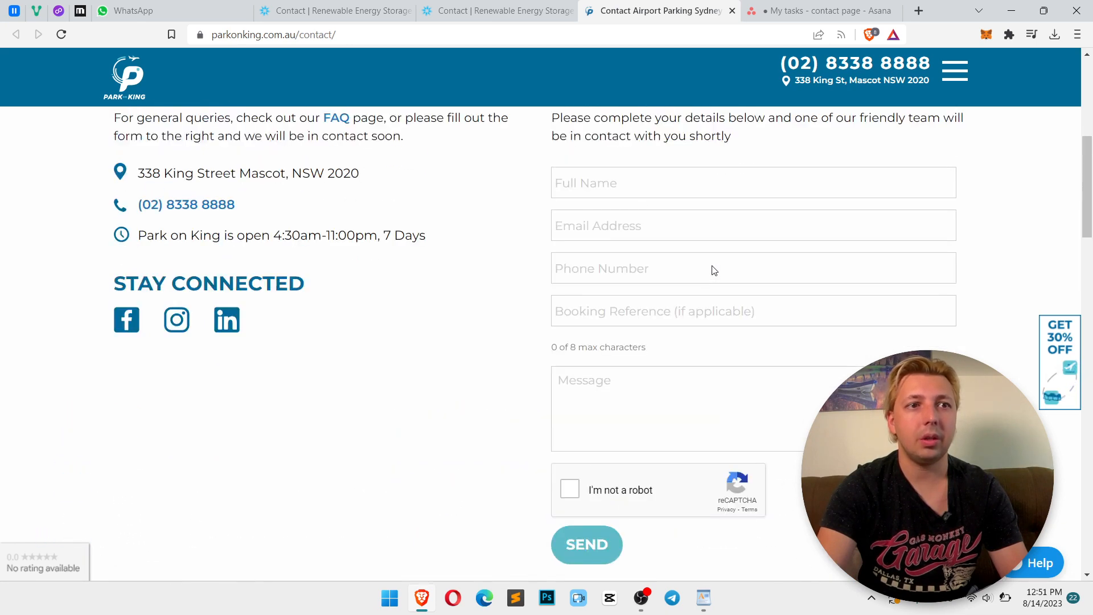
{"action": "scroll", "coordinate": [713, 271], "scroll_direction": "down", "scroll_amount": 6}
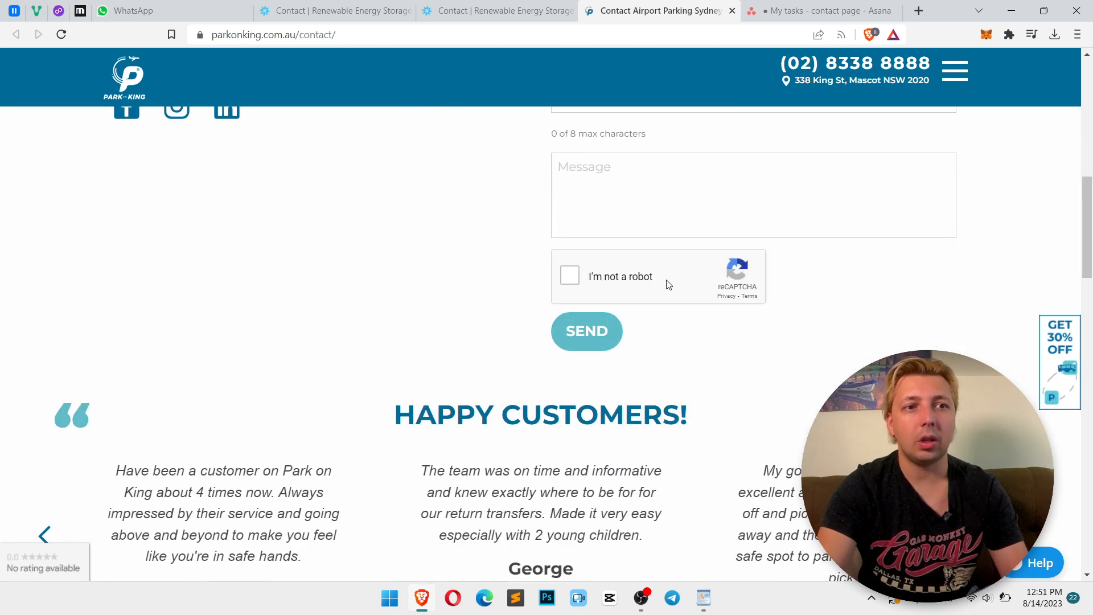
{"action": "left_click", "coordinate": [518, 8]}
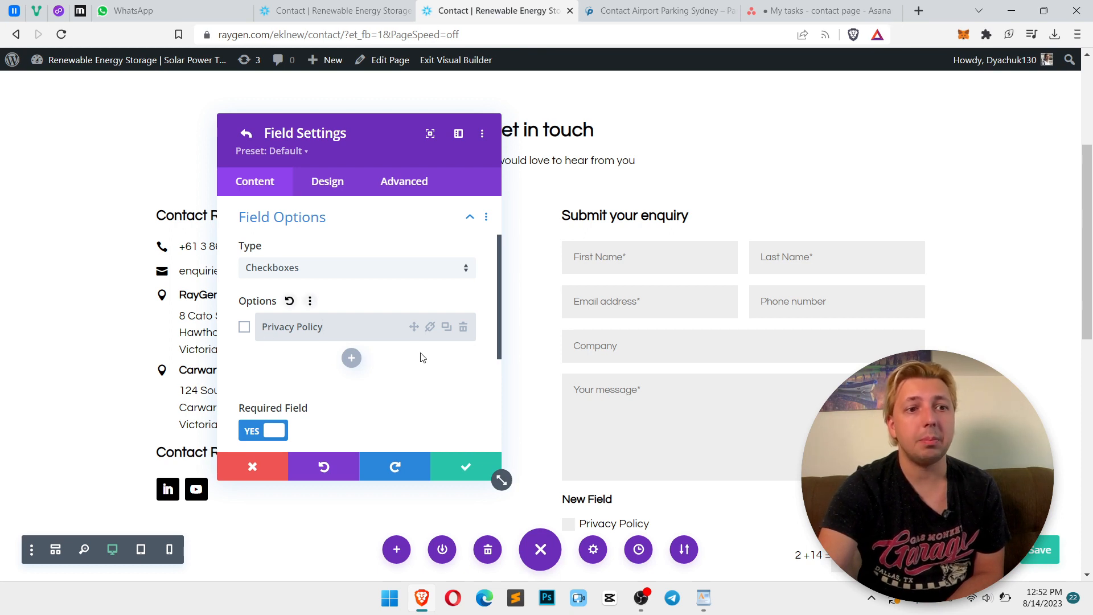
Review the checkbox field's option link, text and conditional logic settings
{"action": "scroll", "coordinate": [427, 355], "scroll_direction": "down", "scroll_amount": 2}
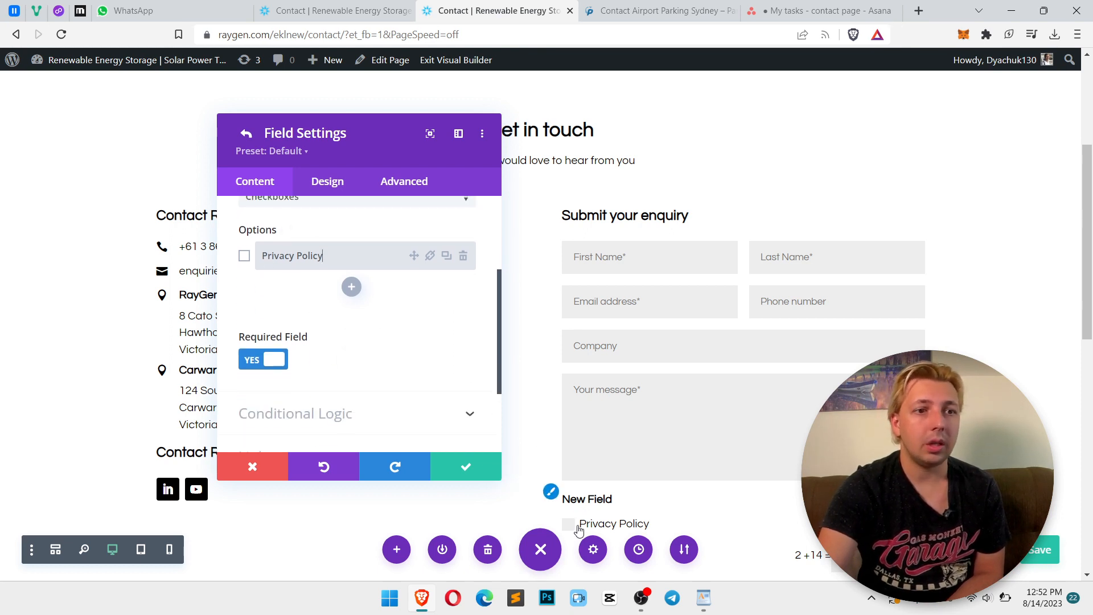
{"action": "scroll", "coordinate": [376, 392], "scroll_direction": "up", "scroll_amount": 4}
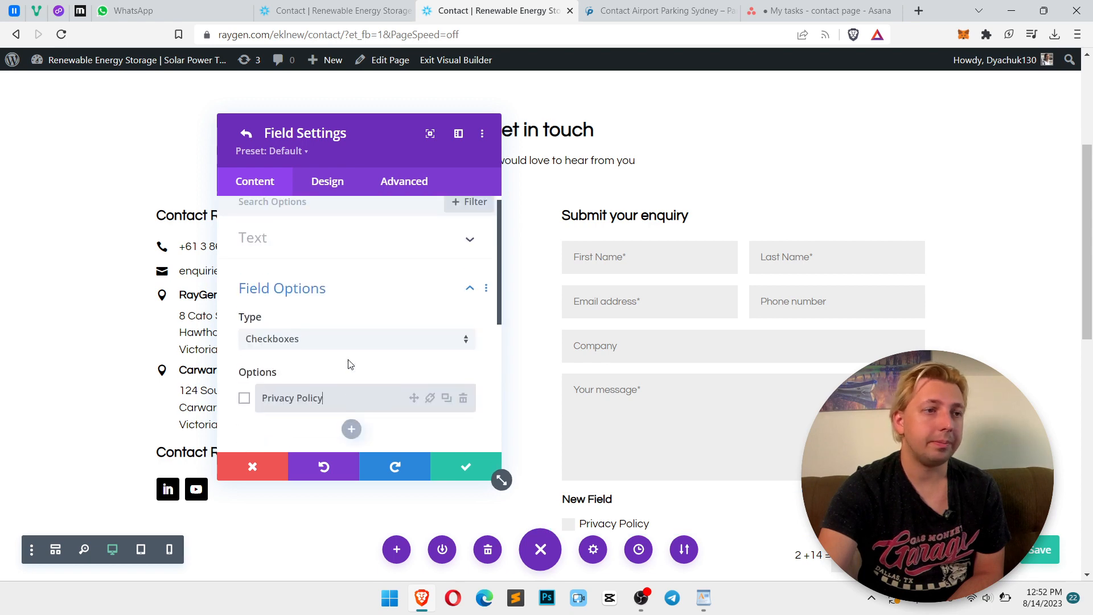
{"action": "left_click", "coordinate": [245, 411]}
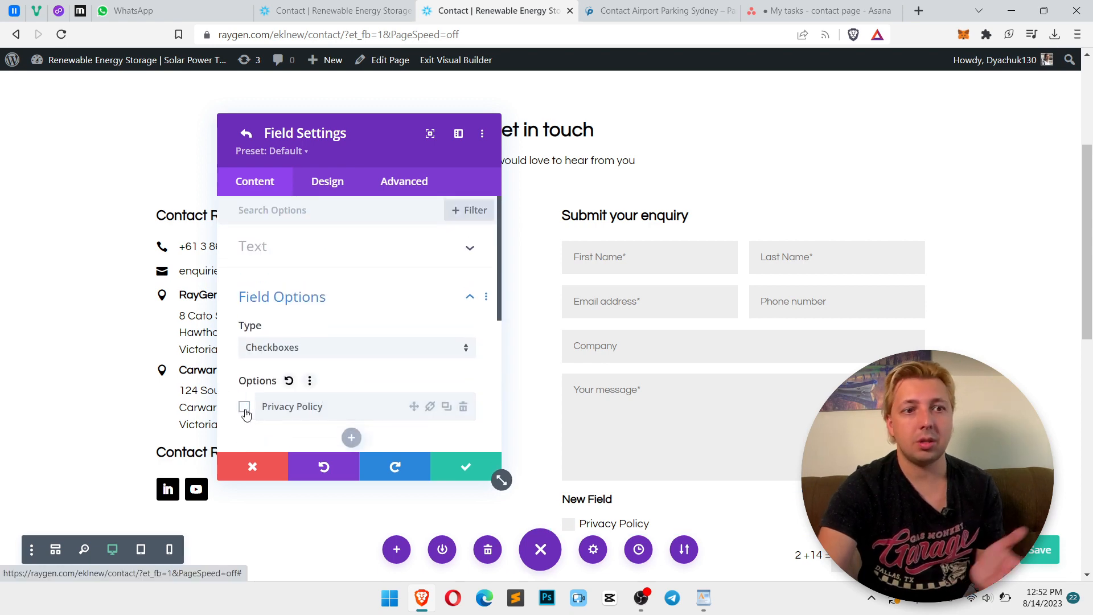
{"action": "scroll", "coordinate": [349, 340], "scroll_direction": "down", "scroll_amount": 2}
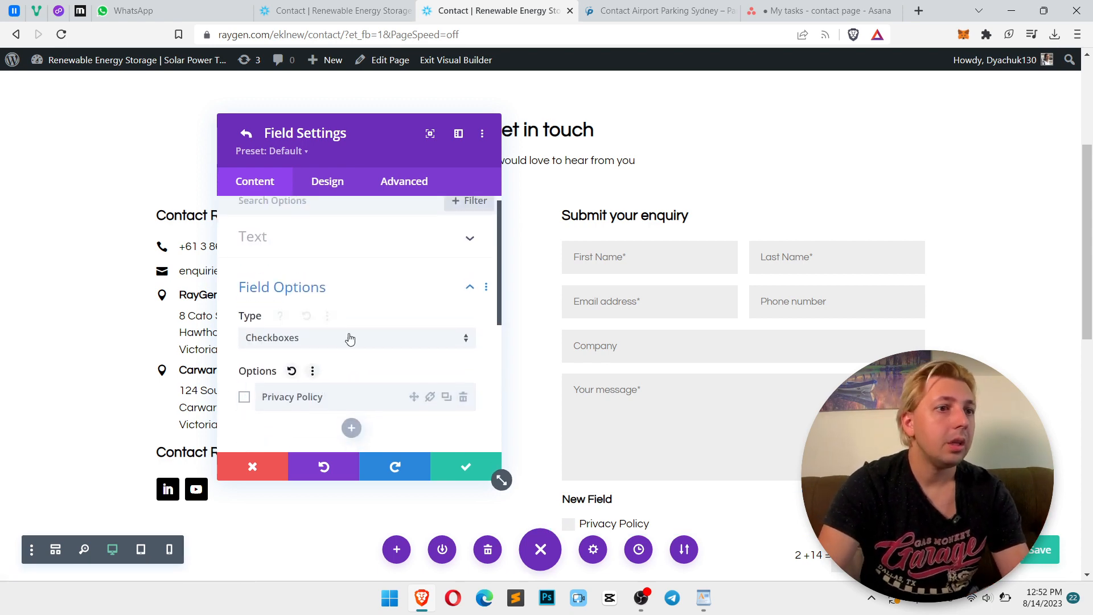
{"action": "left_click", "coordinate": [432, 341]}
{"action": "left_click", "coordinate": [431, 337]}
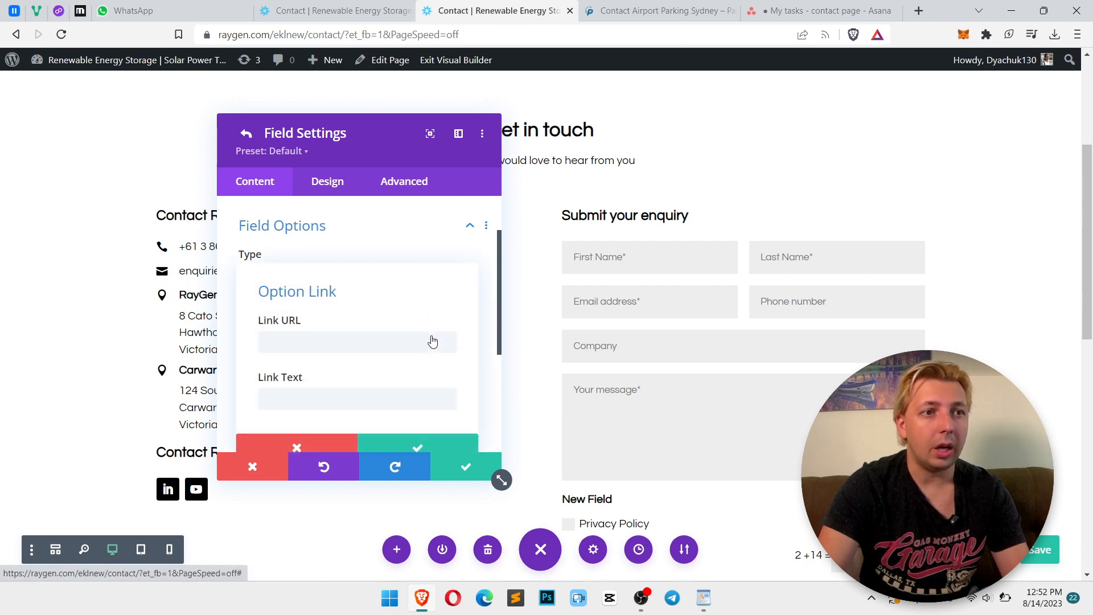
{"action": "left_click", "coordinate": [462, 249]}
{"action": "scroll", "coordinate": [430, 327], "scroll_direction": "up", "scroll_amount": 2}
{"action": "left_click", "coordinate": [419, 259]}
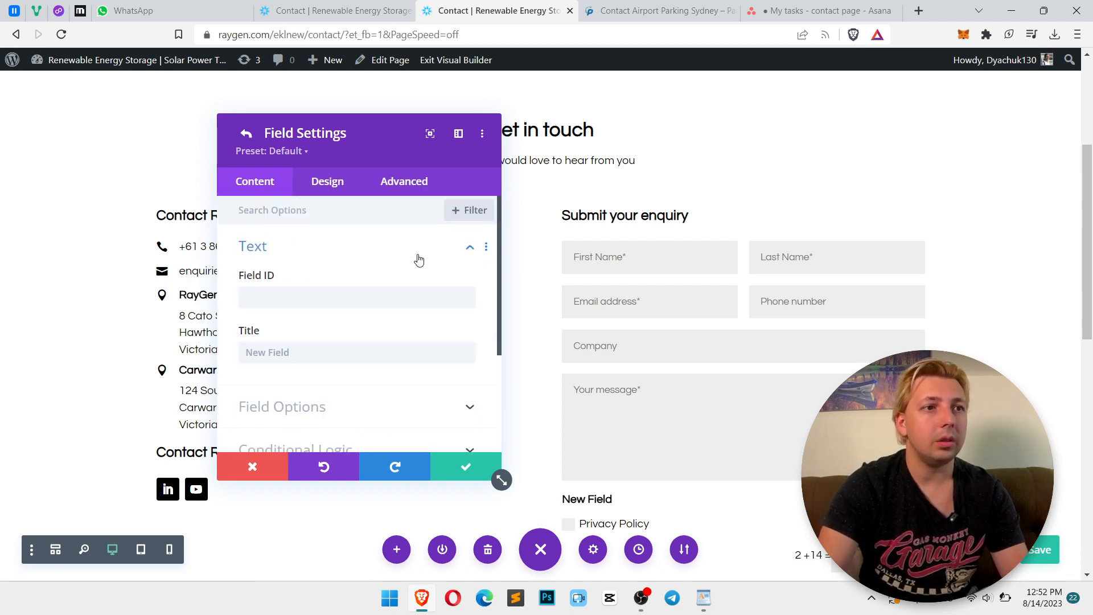
{"action": "scroll", "coordinate": [365, 327], "scroll_direction": "down", "scroll_amount": 2}
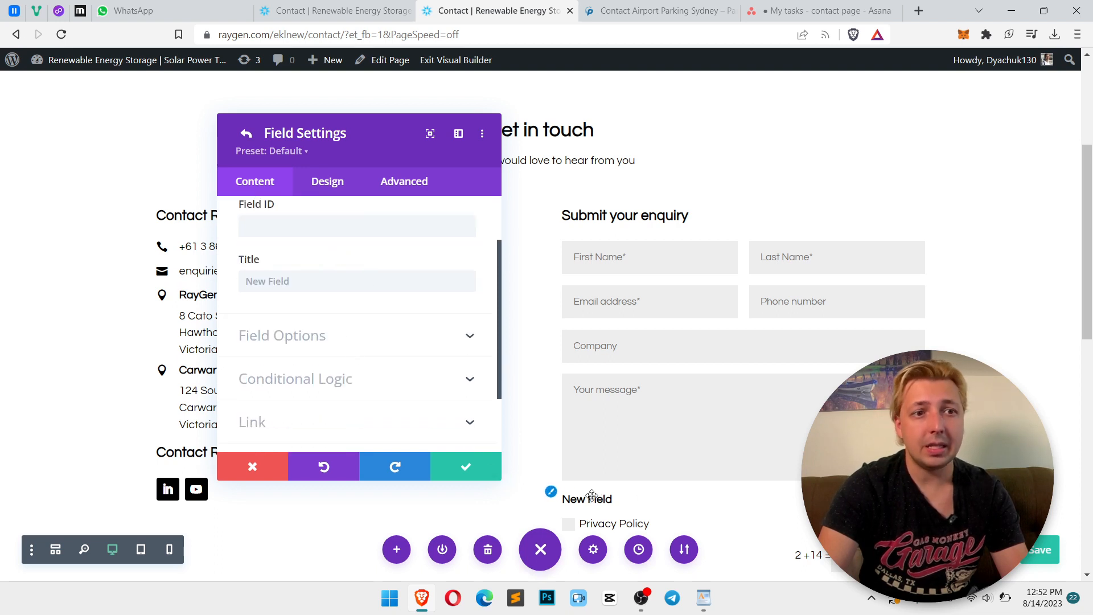
{"action": "left_click", "coordinate": [391, 336]}
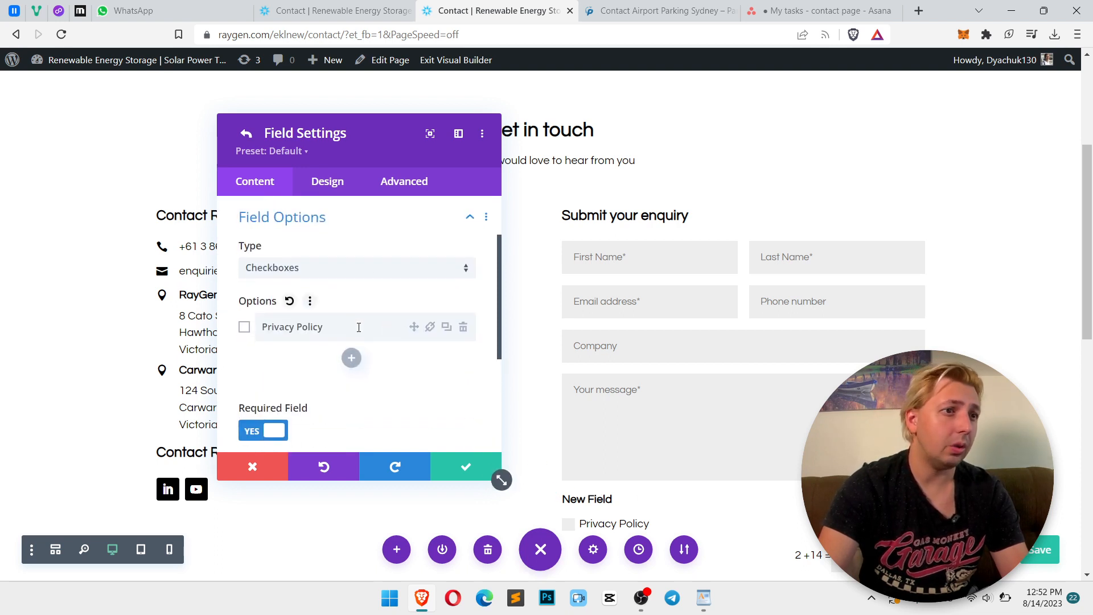
{"action": "scroll", "coordinate": [358, 330], "scroll_direction": "down", "scroll_amount": 2}
{"action": "scroll", "coordinate": [359, 330], "scroll_direction": "down", "scroll_amount": 2}
{"action": "left_click", "coordinate": [347, 299]}
{"action": "scroll", "coordinate": [347, 302], "scroll_direction": "up", "scroll_amount": 1}
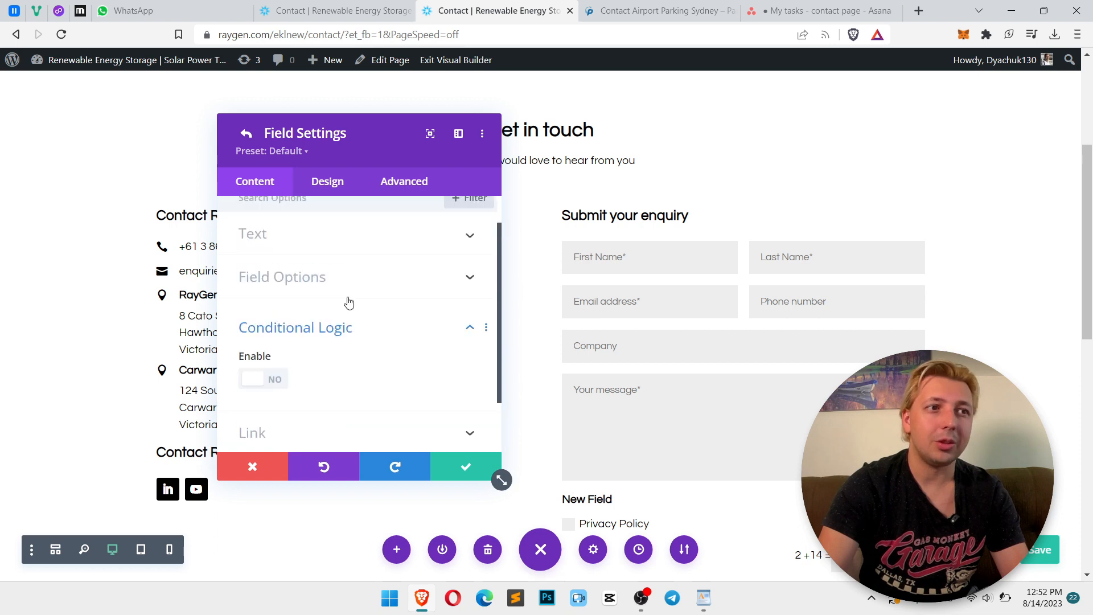
Review the checkbox field's design settings for layout, fields and text
{"action": "left_click", "coordinate": [329, 184]}
{"action": "left_click", "coordinate": [317, 324]}
{"action": "scroll", "coordinate": [317, 330], "scroll_direction": "down", "scroll_amount": 4}
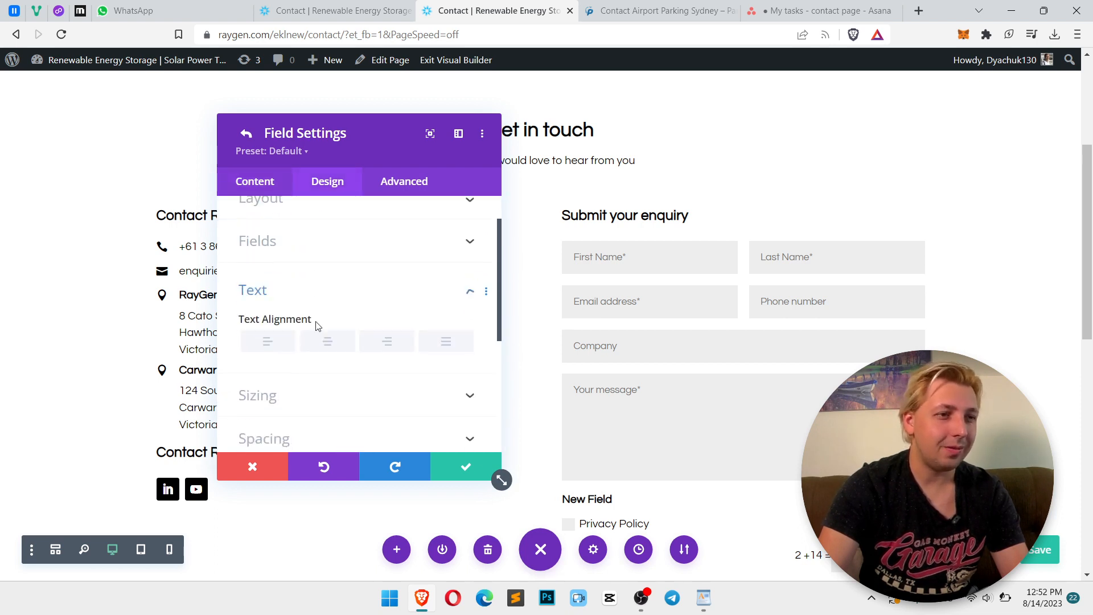
{"action": "scroll", "coordinate": [320, 328], "scroll_direction": "up", "scroll_amount": 4}
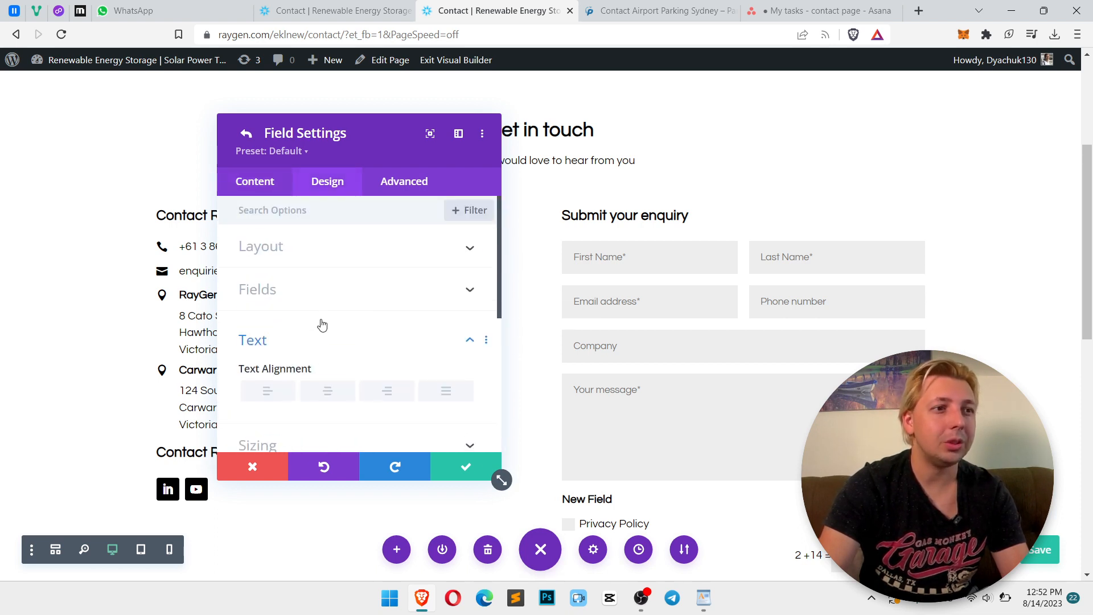
{"action": "left_click", "coordinate": [303, 259]}
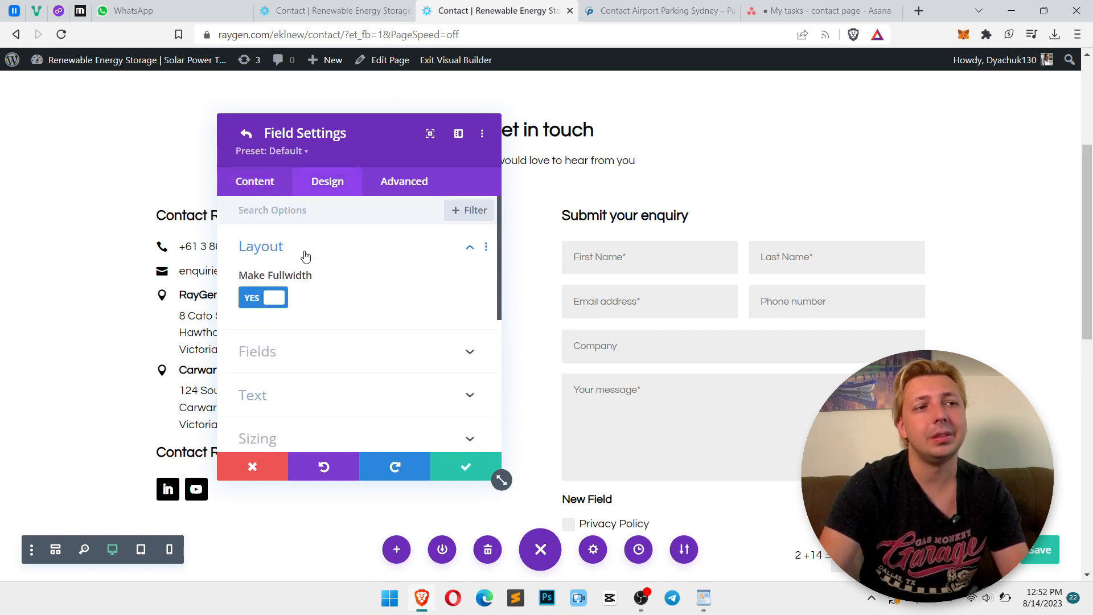
{"action": "left_click", "coordinate": [300, 354]}
{"action": "scroll", "coordinate": [336, 284], "scroll_direction": "down", "scroll_amount": 4}
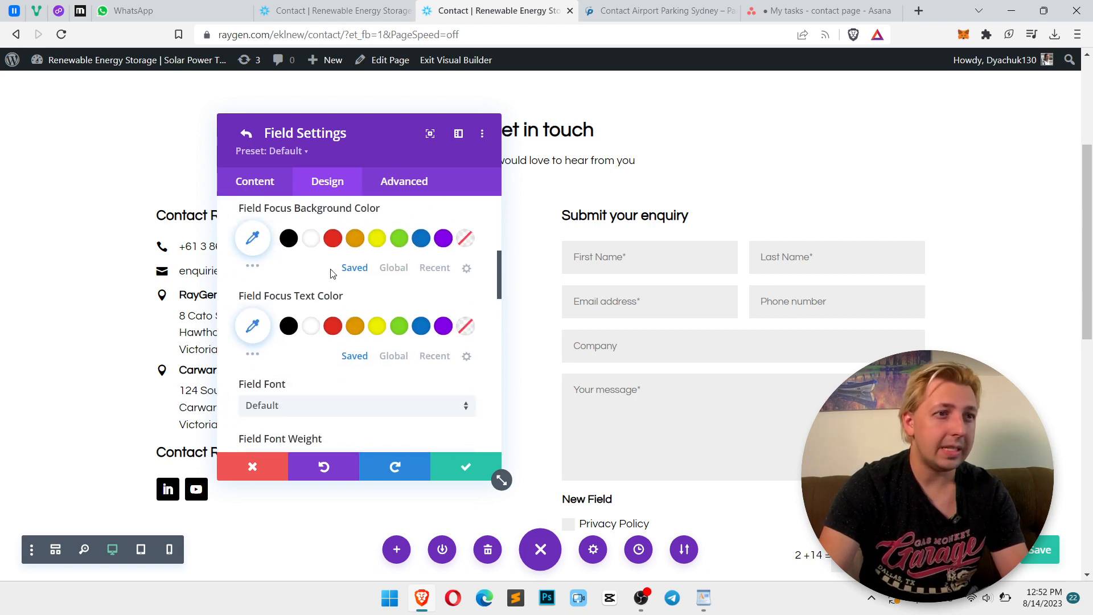
{"action": "scroll", "coordinate": [331, 274], "scroll_direction": "down", "scroll_amount": 3}
Set the checkbox field's ID to privacy, clear its title, and save the field and form settings
{"action": "left_click", "coordinate": [276, 192]}
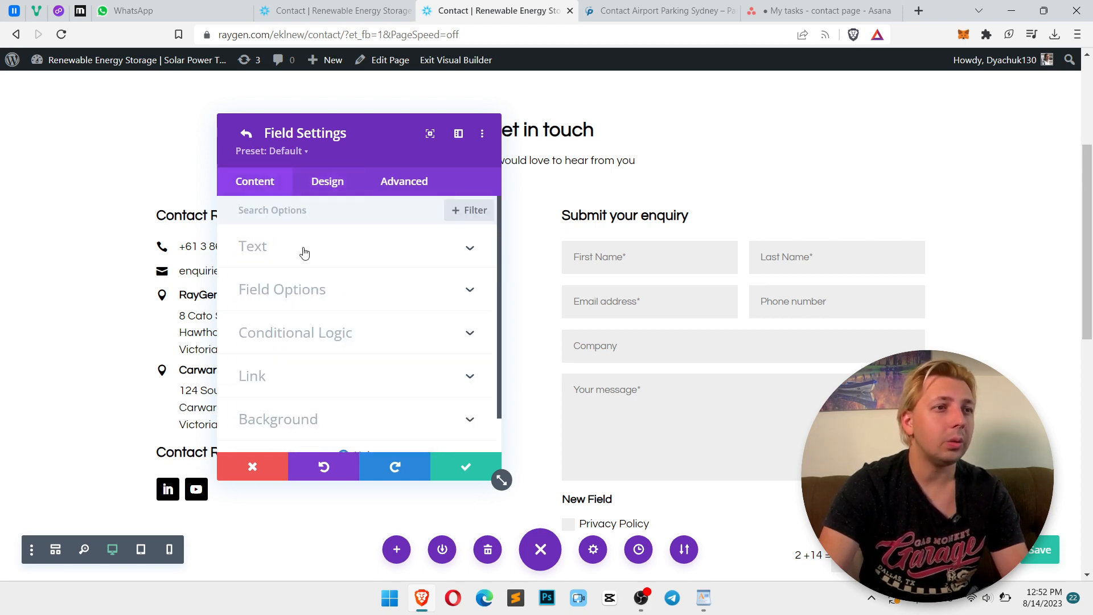
{"action": "left_click", "coordinate": [305, 251]}
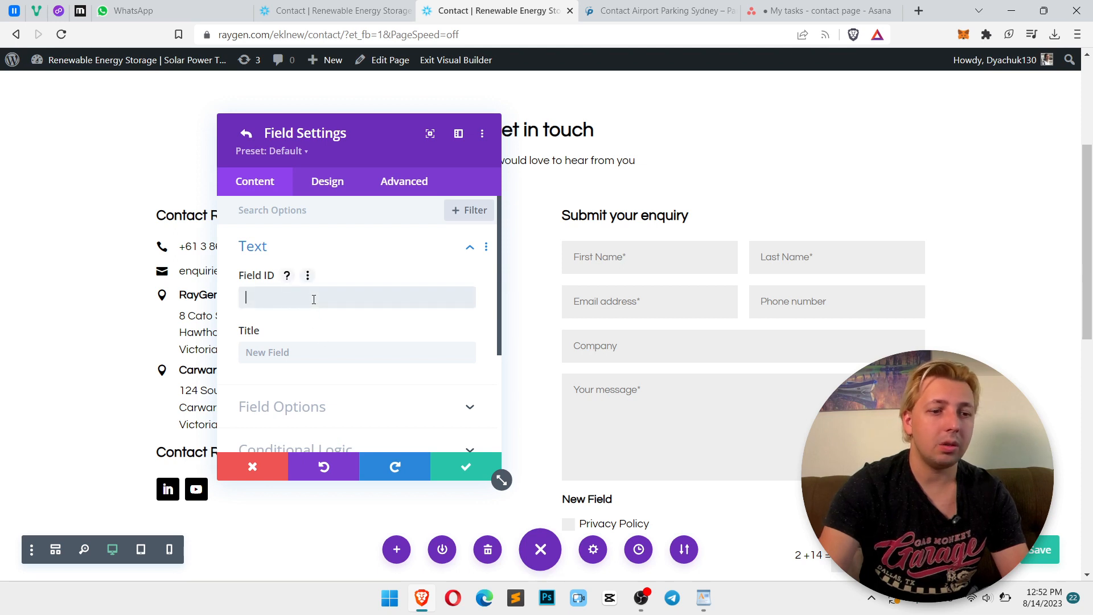
{"action": "type", "text": "privacy"}
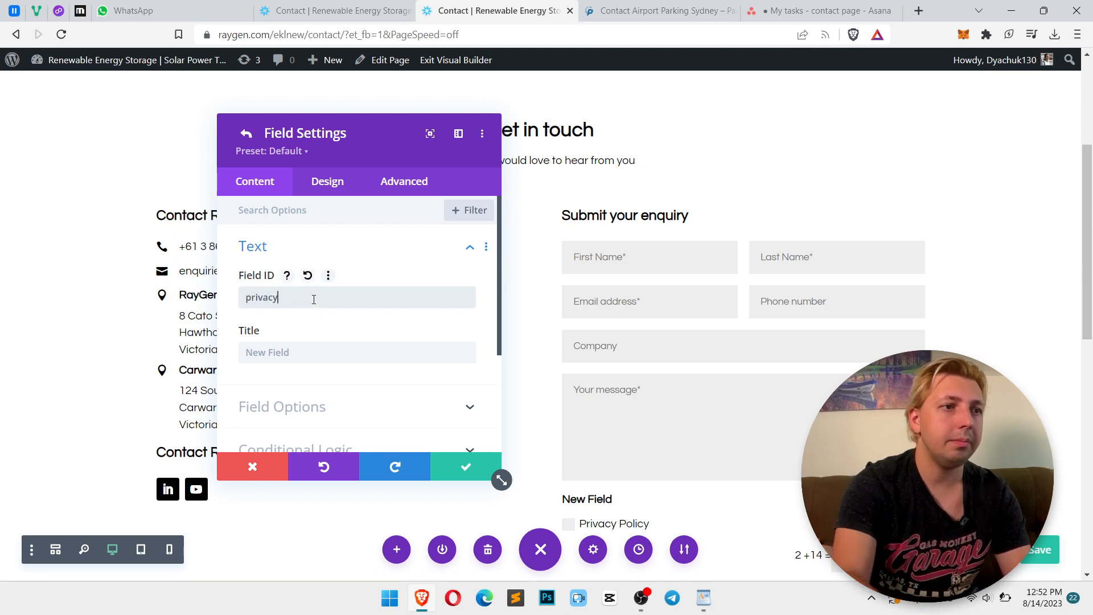
{"action": "left_click", "coordinate": [319, 350]}
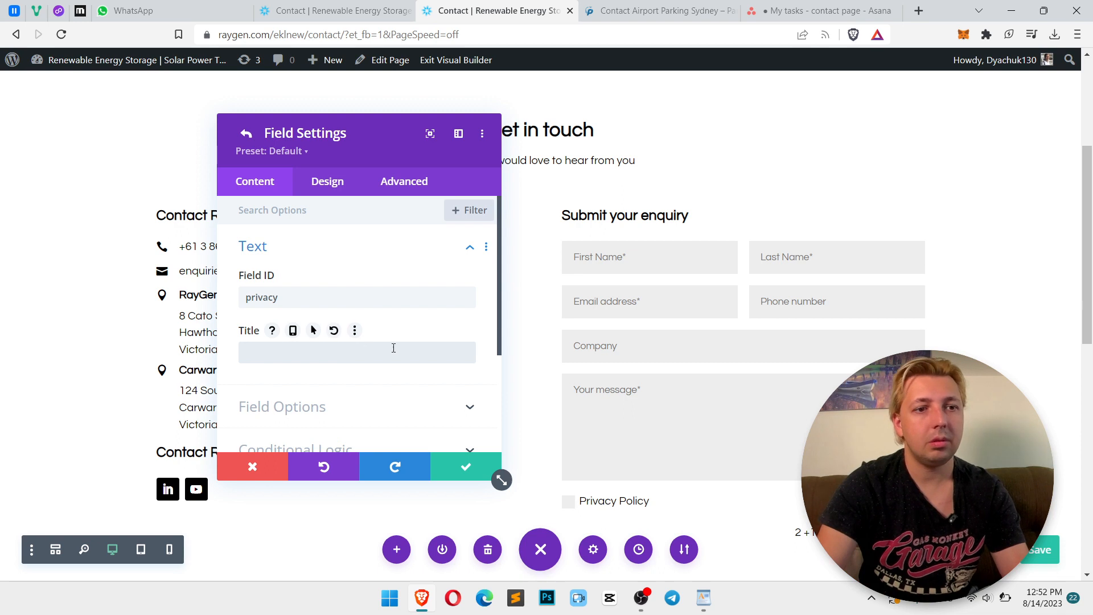
{"action": "left_click", "coordinate": [459, 466]}
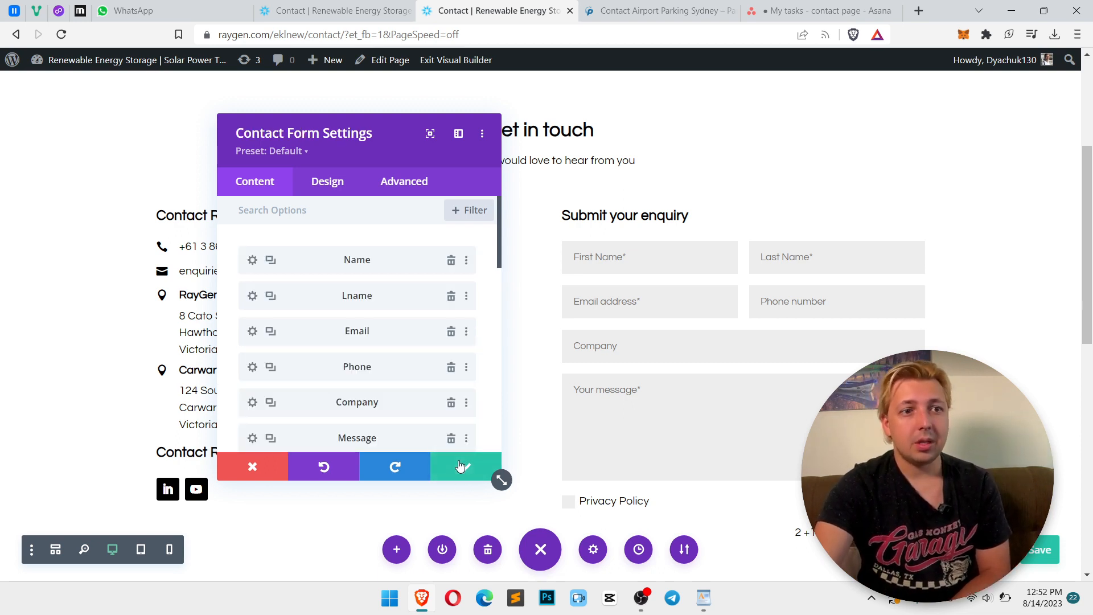
{"action": "left_click", "coordinate": [464, 467]}
In WordPad, select the brief's thank-you message shown after the form is submitted
{"action": "key", "text": "alt+Tab"}
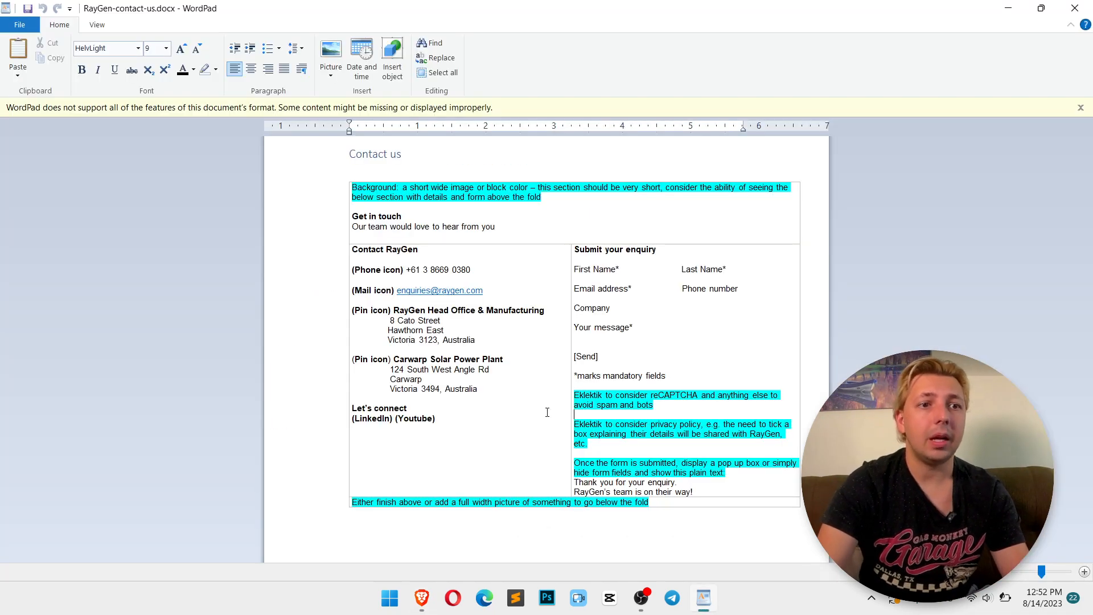
{"action": "left_click_drag", "start_coordinate": [699, 494], "coordinate": [574, 481]}
{"action": "key", "text": "ctrl+c"}
{"action": "left_click", "coordinate": [579, 482]}
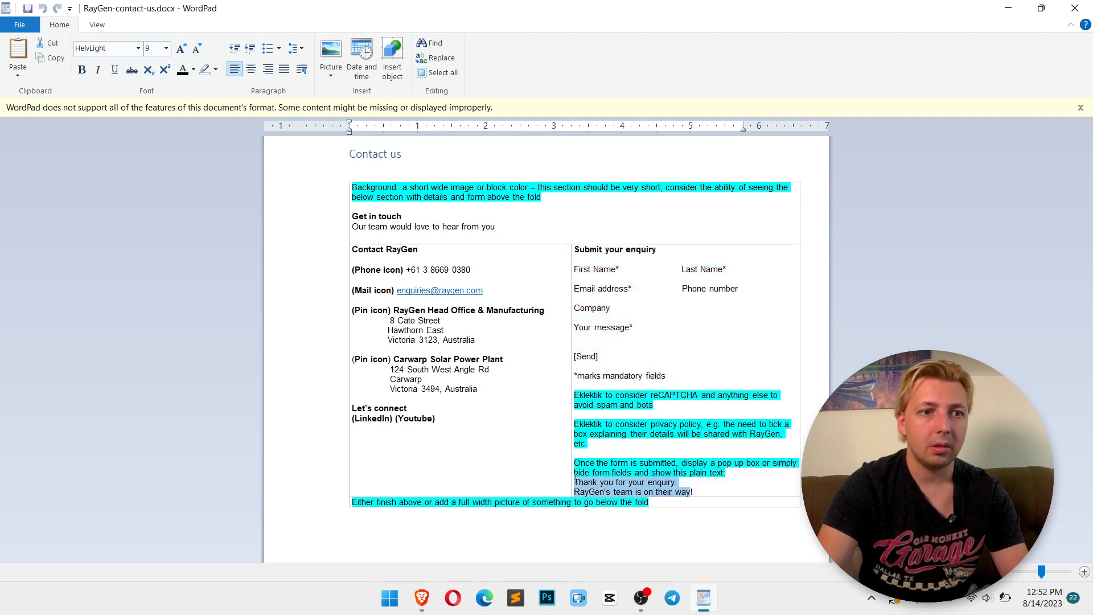
{"action": "key", "text": "alt+Tab"}
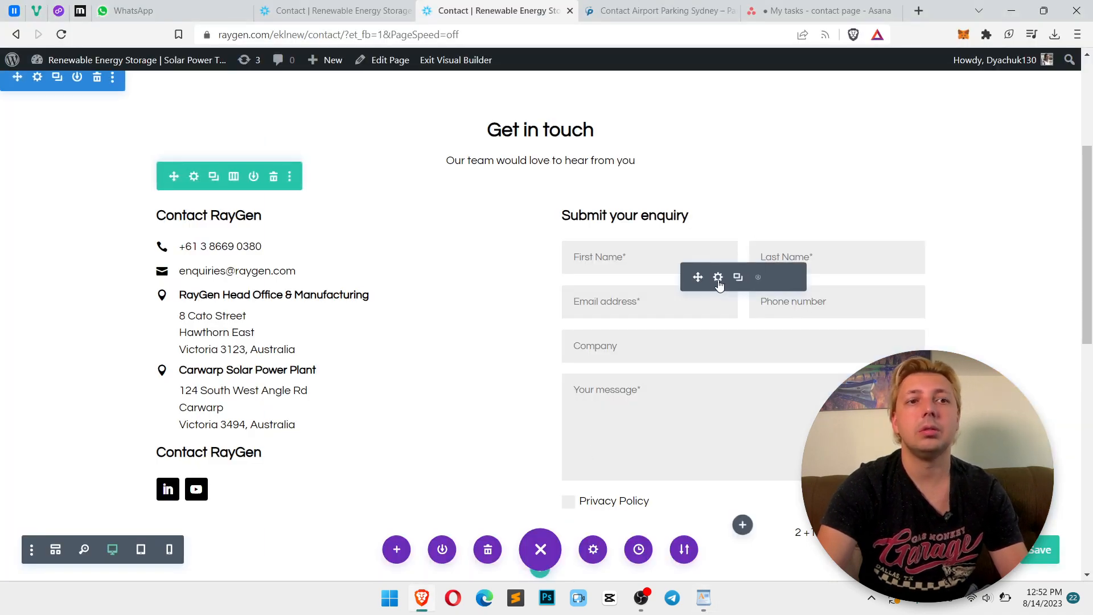
Paste the brief's thank-you message as the contact form's success message and save the form settings
{"action": "left_click", "coordinate": [717, 277]}
{"action": "left_click", "coordinate": [334, 182]}
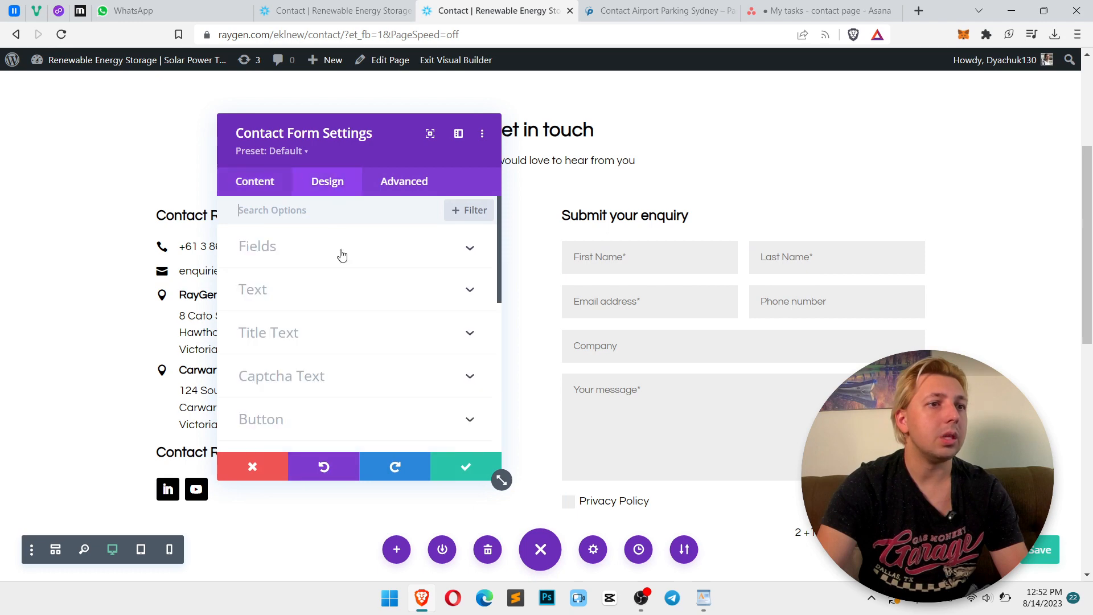
{"action": "scroll", "coordinate": [343, 255], "scroll_direction": "down", "scroll_amount": 6}
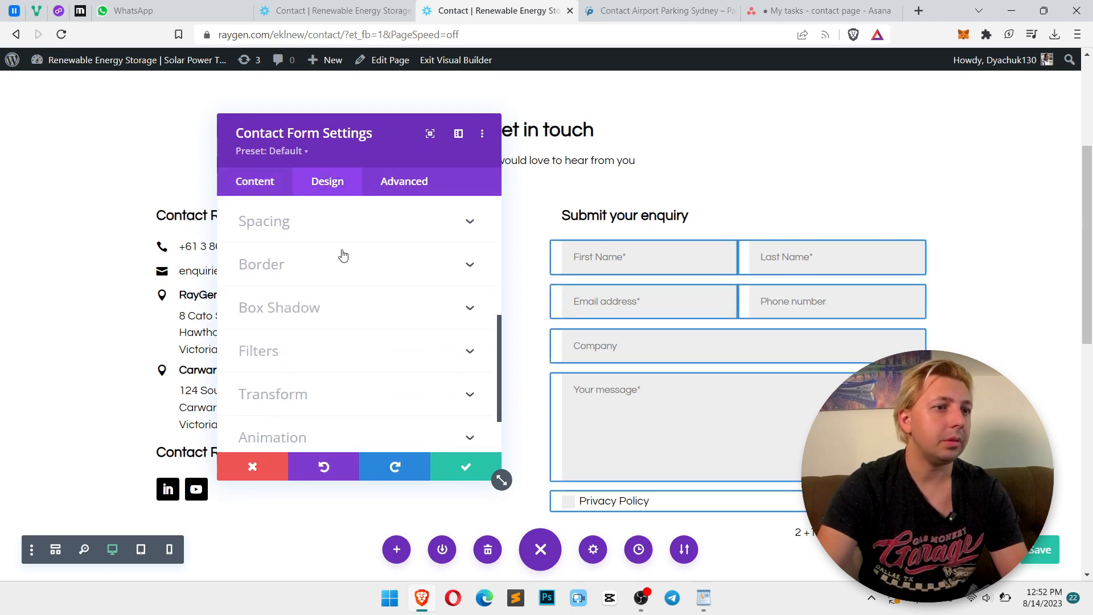
{"action": "left_click", "coordinate": [256, 181]}
{"action": "scroll", "coordinate": [364, 318], "scroll_direction": "down", "scroll_amount": 5}
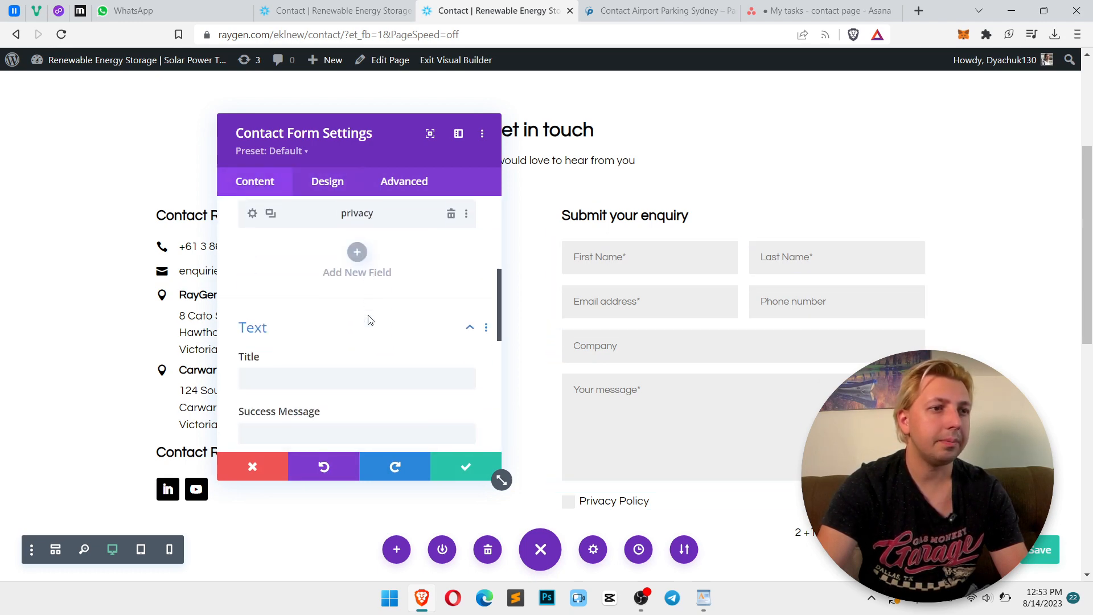
{"action": "key", "text": "ctrl+v"}
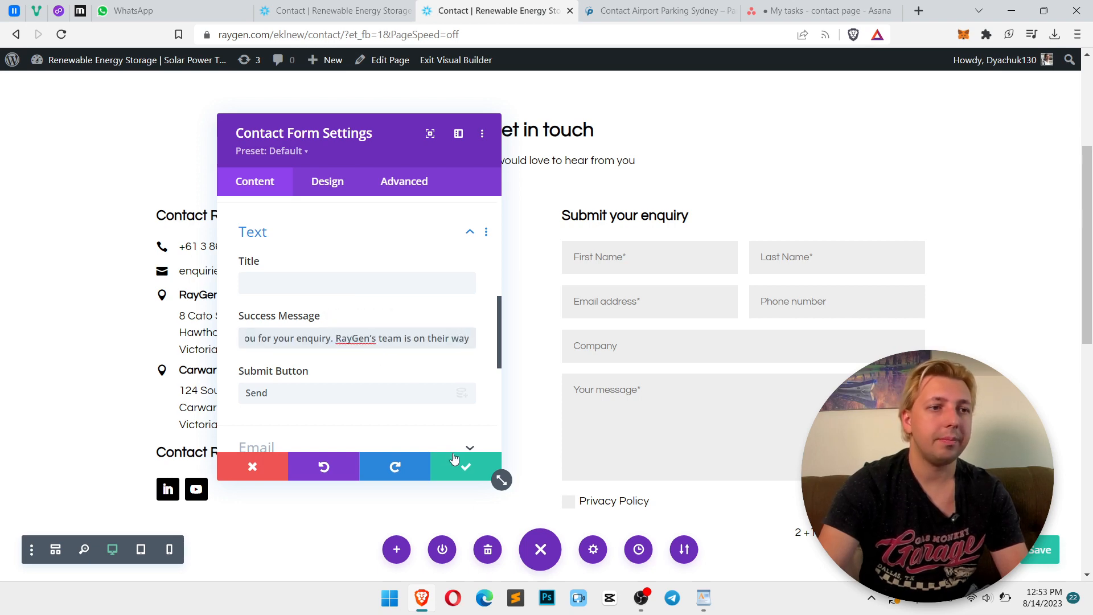
{"action": "left_click", "coordinate": [468, 471]}
Compare the form's design options with the contact form on the Park on King reference page
{"action": "scroll", "coordinate": [813, 417], "scroll_direction": "down", "scroll_amount": 1}
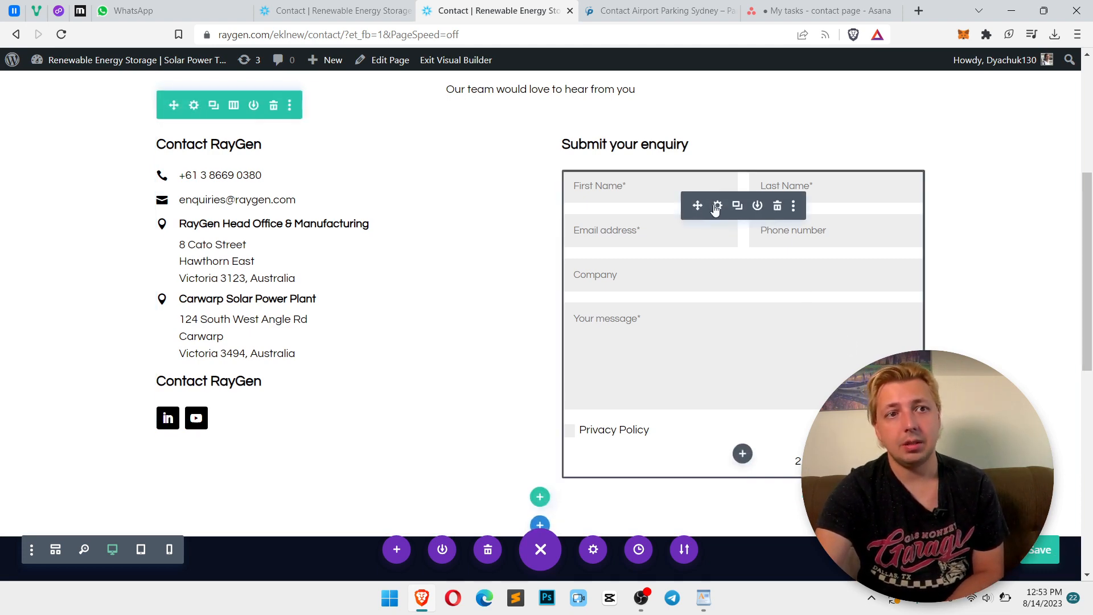
{"action": "left_click", "coordinate": [716, 208]}
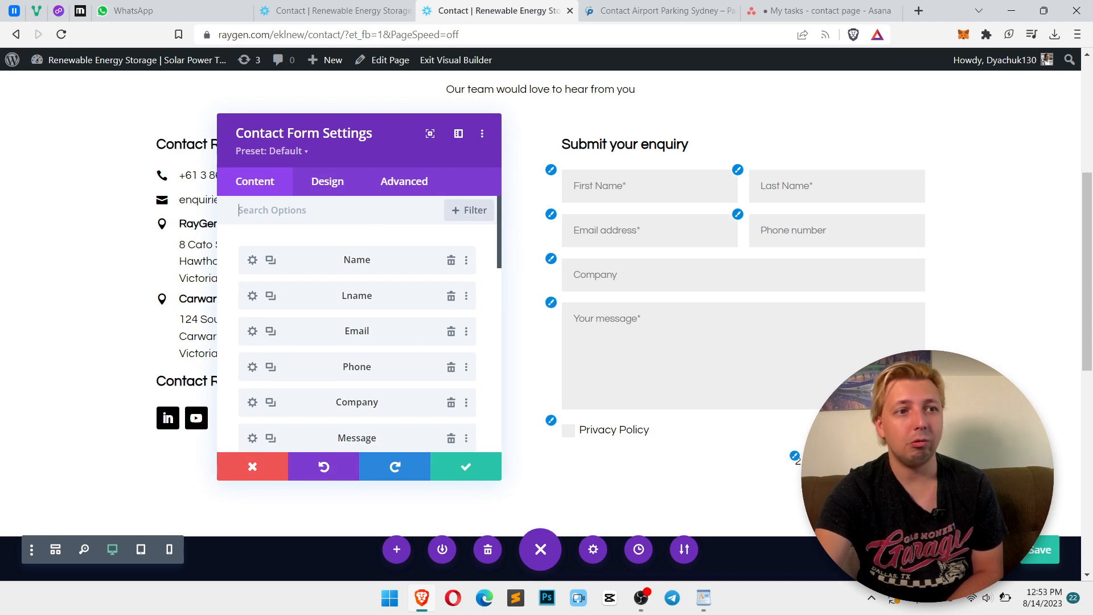
{"action": "scroll", "coordinate": [371, 344], "scroll_direction": "down", "scroll_amount": 4}
{"action": "left_click", "coordinate": [337, 190]}
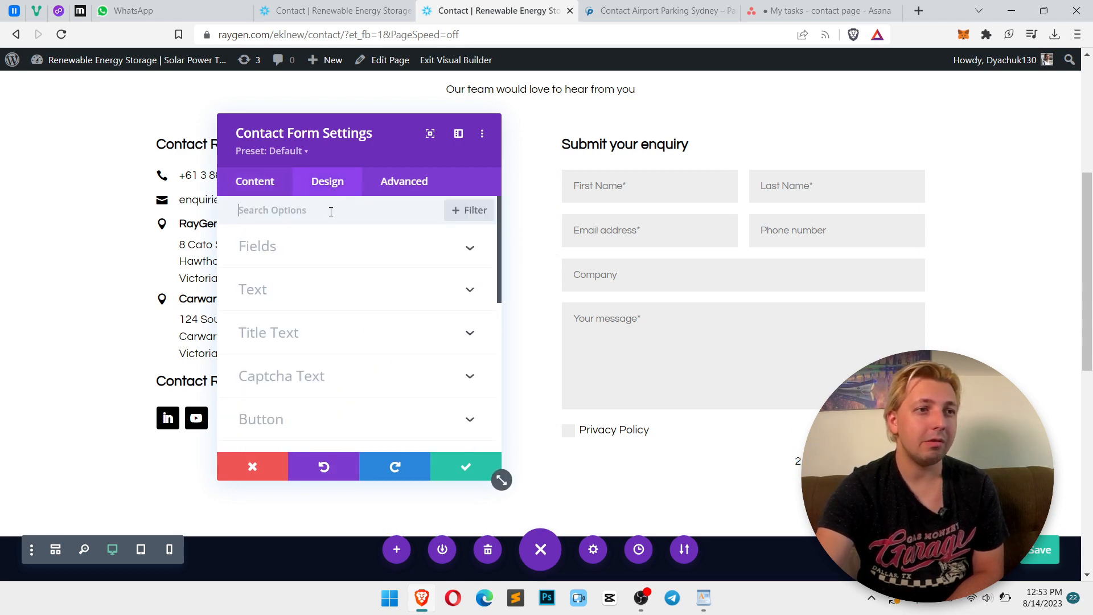
{"action": "scroll", "coordinate": [334, 296], "scroll_direction": "down", "scroll_amount": 2}
{"action": "left_click", "coordinate": [626, 10]}
{"action": "scroll", "coordinate": [579, 91], "scroll_direction": "up", "scroll_amount": 2}
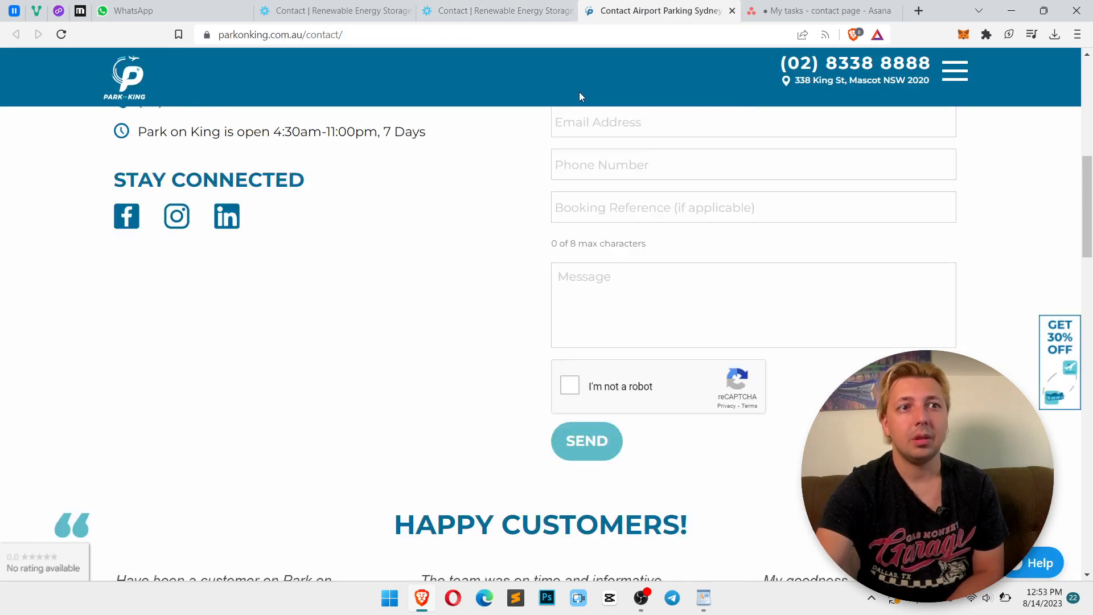
{"action": "left_click", "coordinate": [501, 10]}
{"action": "scroll", "coordinate": [350, 308], "scroll_direction": "down", "scroll_amount": 1}
{"action": "scroll", "coordinate": [319, 293], "scroll_direction": "up", "scroll_amount": 3}
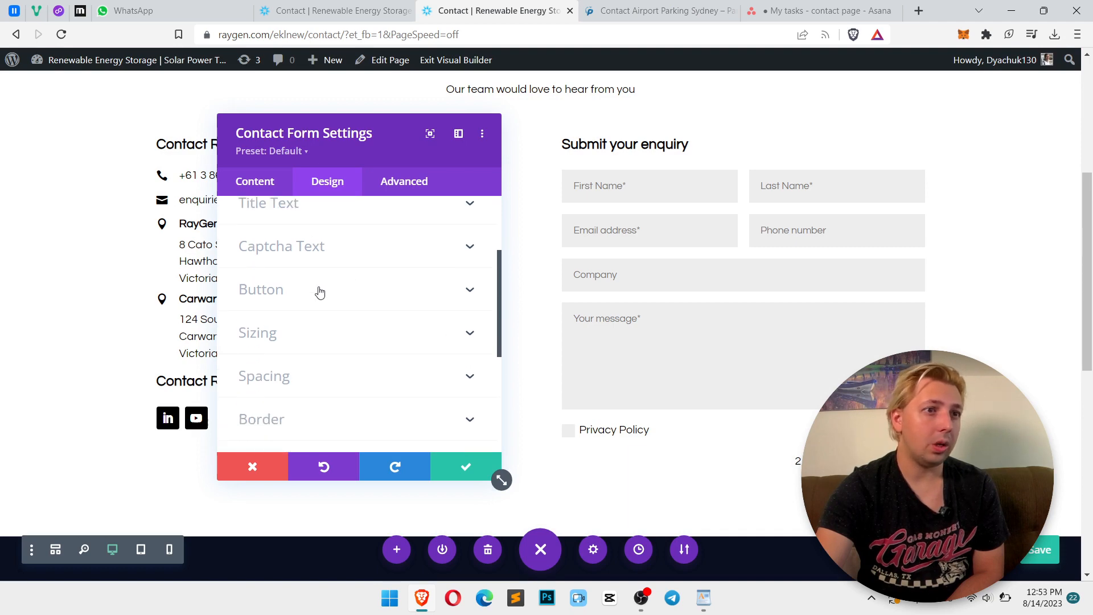
Set the contact form fields' text color to black
{"action": "left_click", "coordinate": [333, 251]}
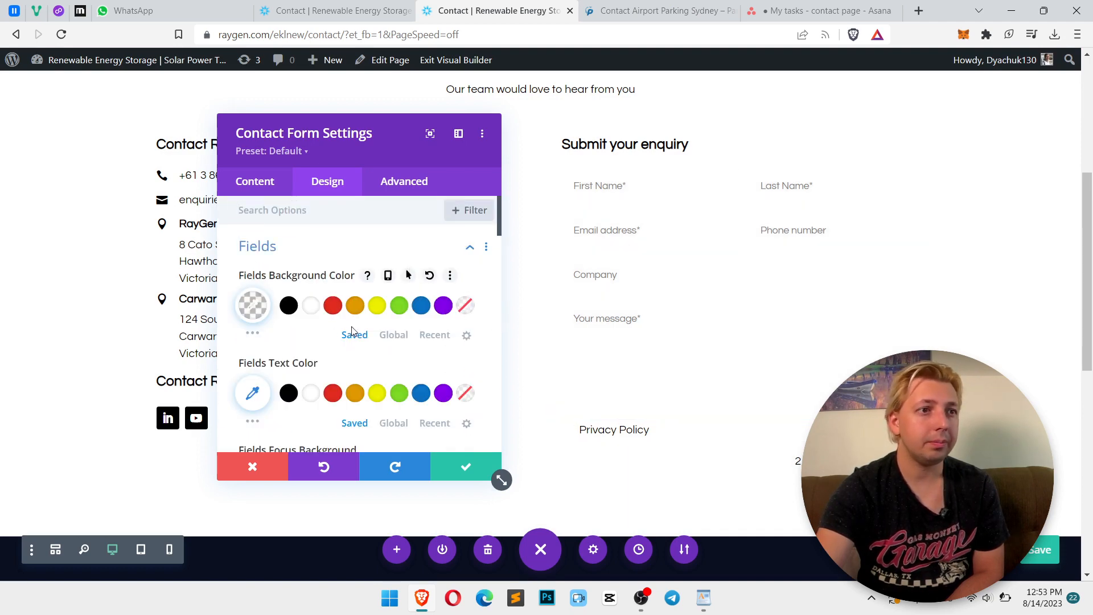
{"action": "scroll", "coordinate": [341, 330], "scroll_direction": "down", "scroll_amount": 1}
{"action": "left_click", "coordinate": [288, 322]}
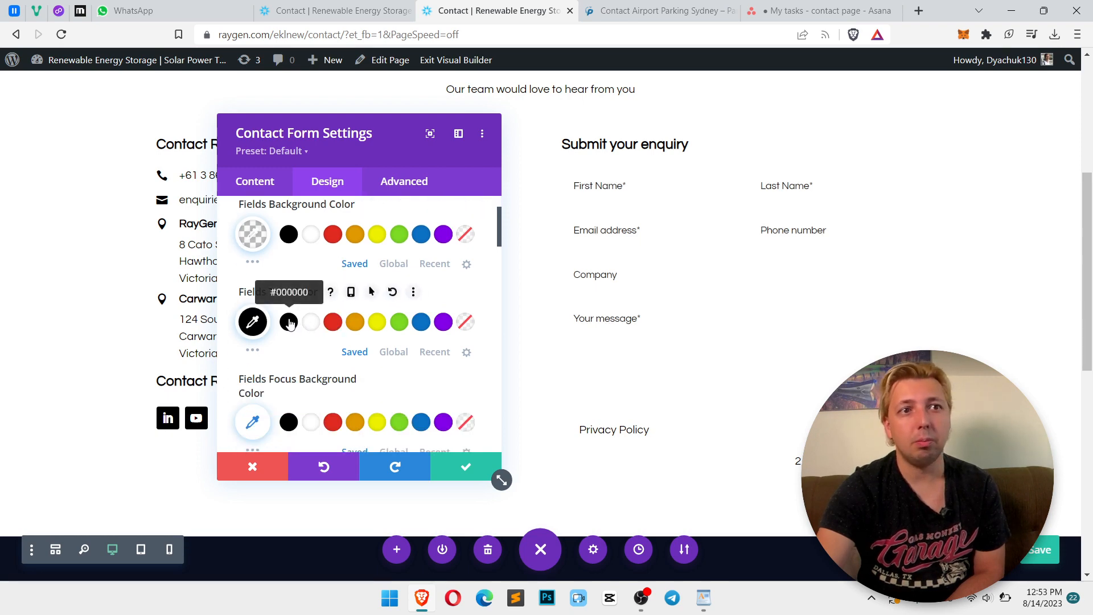
Set the form fields' text size to 16px
{"action": "scroll", "coordinate": [316, 300], "scroll_direction": "down", "scroll_amount": 2}
{"action": "scroll", "coordinate": [317, 302], "scroll_direction": "down", "scroll_amount": 1}
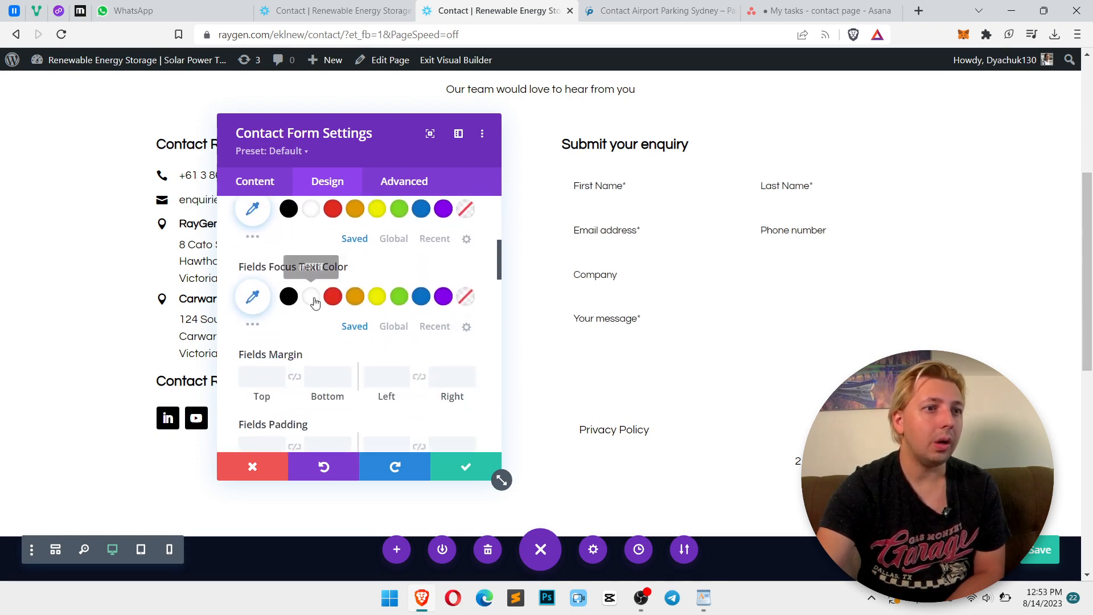
{"action": "left_click", "coordinate": [591, 190]}
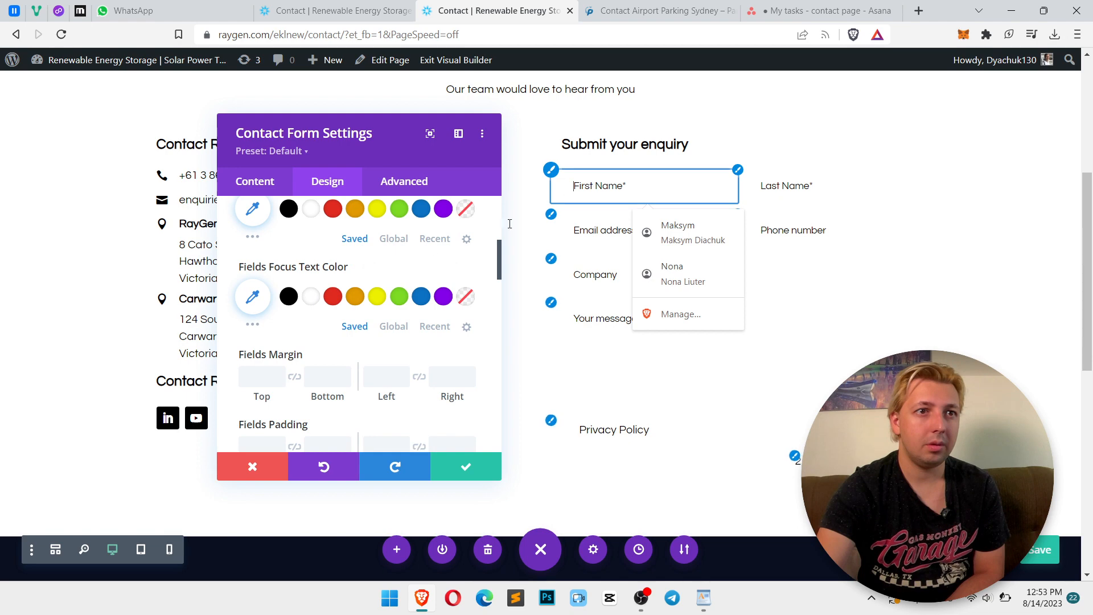
{"action": "scroll", "coordinate": [341, 317], "scroll_direction": "down", "scroll_amount": 2}
{"action": "scroll", "coordinate": [340, 320], "scroll_direction": "up", "scroll_amount": 1}
{"action": "scroll", "coordinate": [341, 319], "scroll_direction": "down", "scroll_amount": 2}
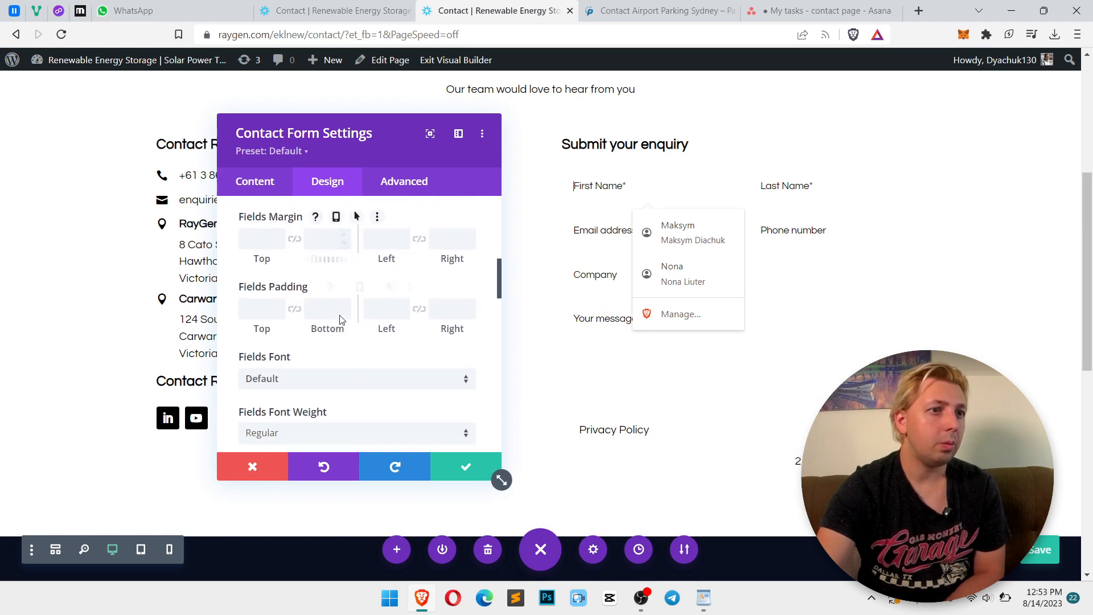
{"action": "scroll", "coordinate": [367, 262], "scroll_direction": "down", "scroll_amount": 1}
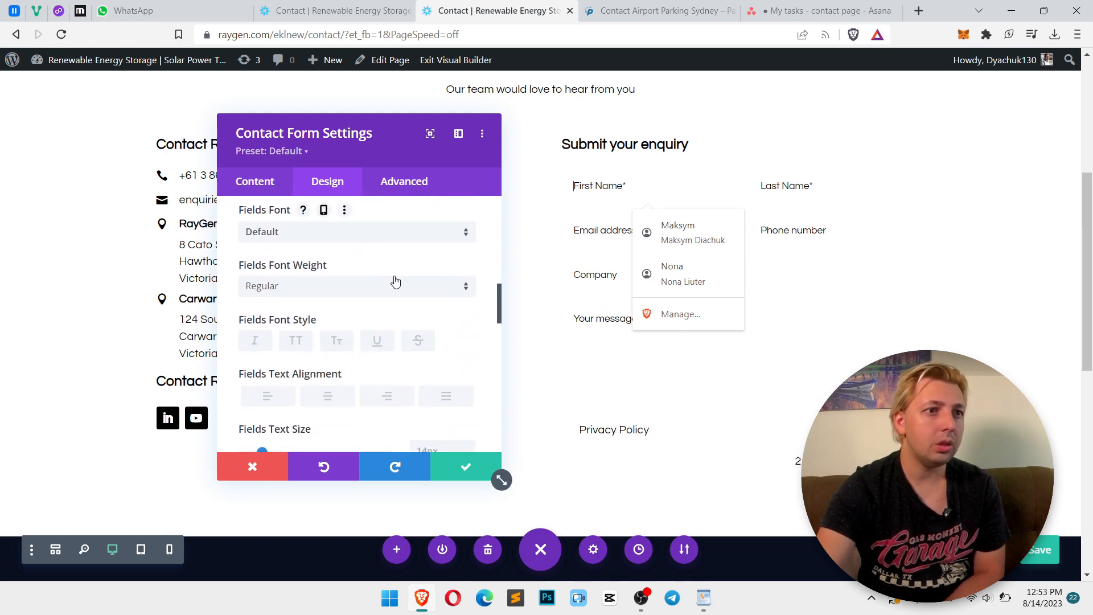
{"action": "scroll", "coordinate": [395, 281], "scroll_direction": "down", "scroll_amount": 3}
{"action": "left_click", "coordinate": [432, 234]}
{"action": "key", "text": "Up"}
{"action": "key", "text": "Up"}
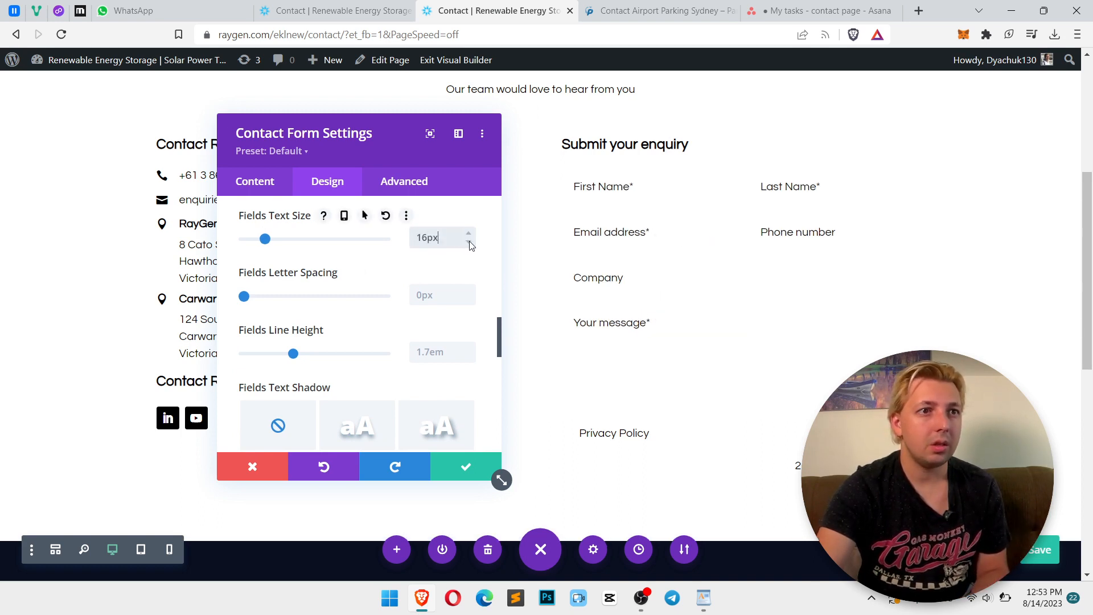
{"action": "left_click", "coordinate": [470, 245]}
{"action": "left_click", "coordinate": [470, 245]}
Give the form inputs a 1px border width
{"action": "scroll", "coordinate": [455, 279], "scroll_direction": "down", "scroll_amount": 4}
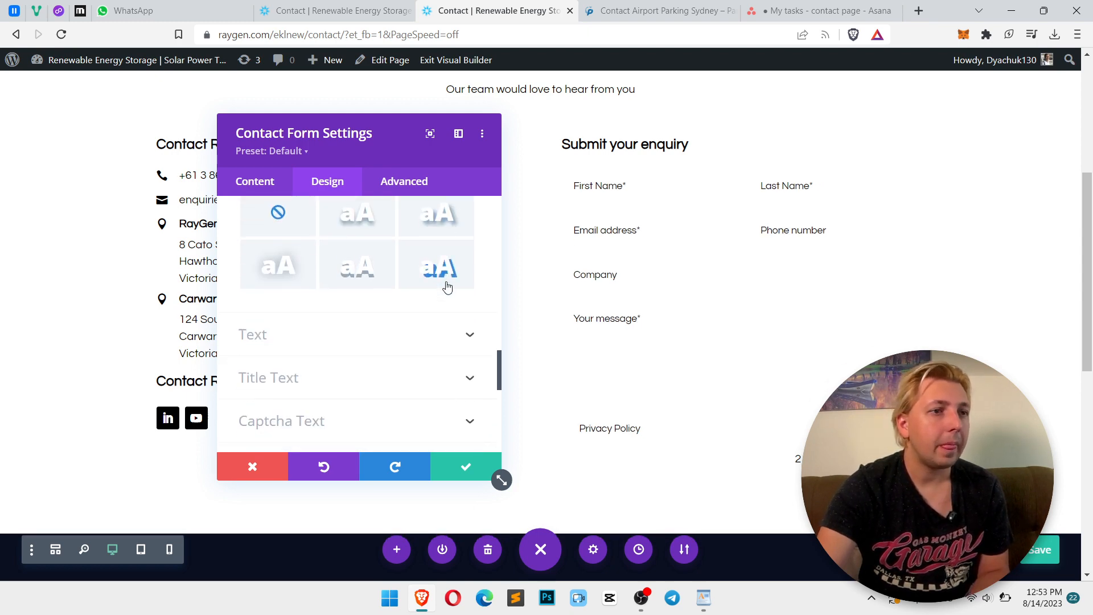
{"action": "scroll", "coordinate": [447, 287], "scroll_direction": "down", "scroll_amount": 5}
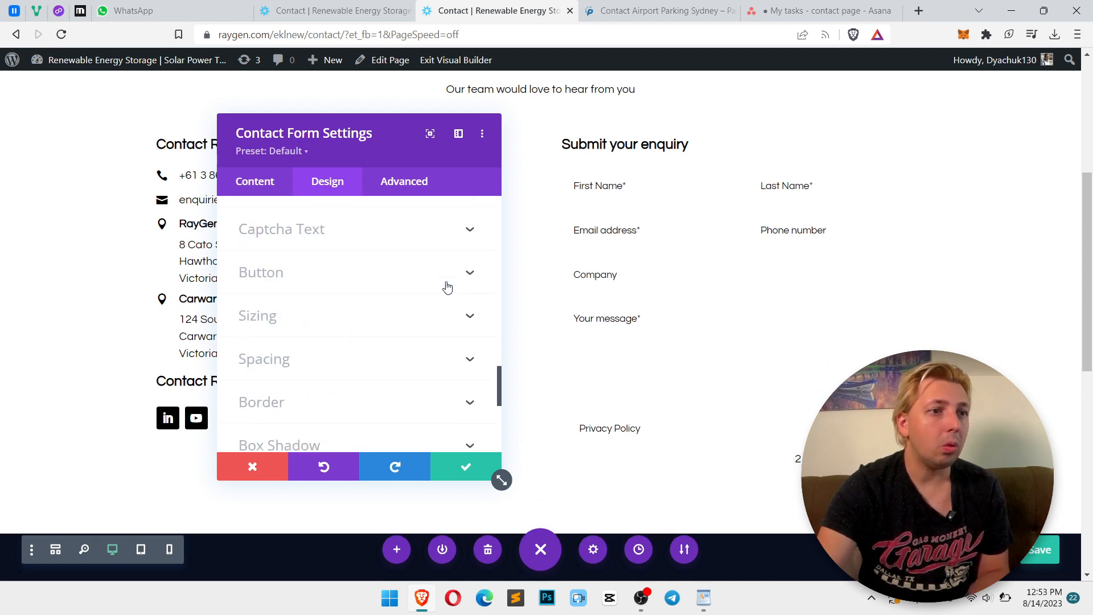
{"action": "left_click", "coordinate": [363, 311]}
{"action": "scroll", "coordinate": [342, 324], "scroll_direction": "down", "scroll_amount": 5}
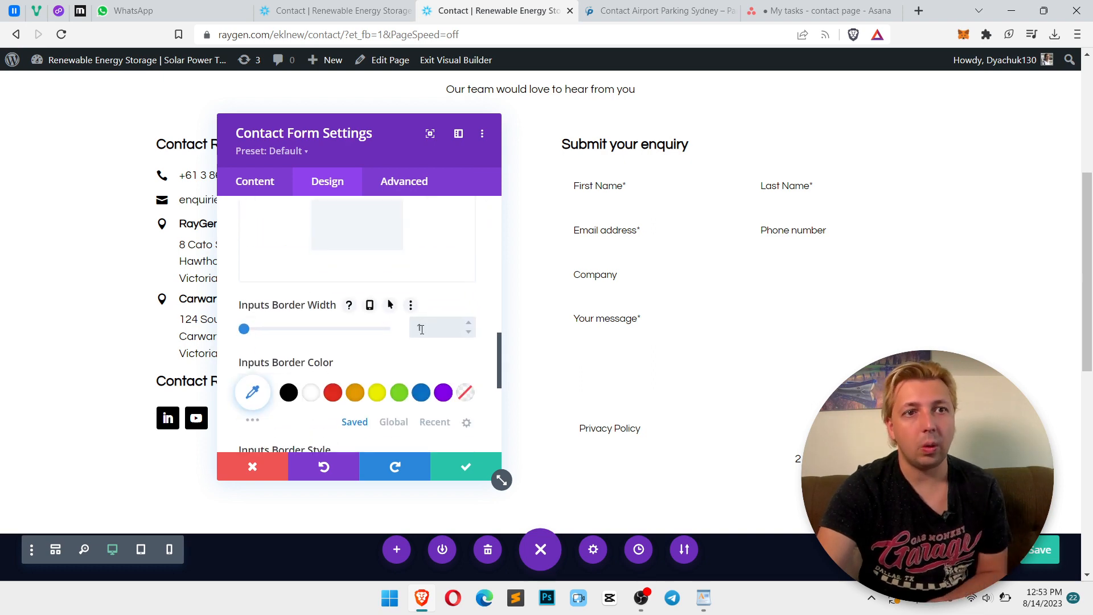
{"action": "type", "text": "1"}
{"action": "scroll", "coordinate": [392, 338], "scroll_direction": "down", "scroll_amount": 2}
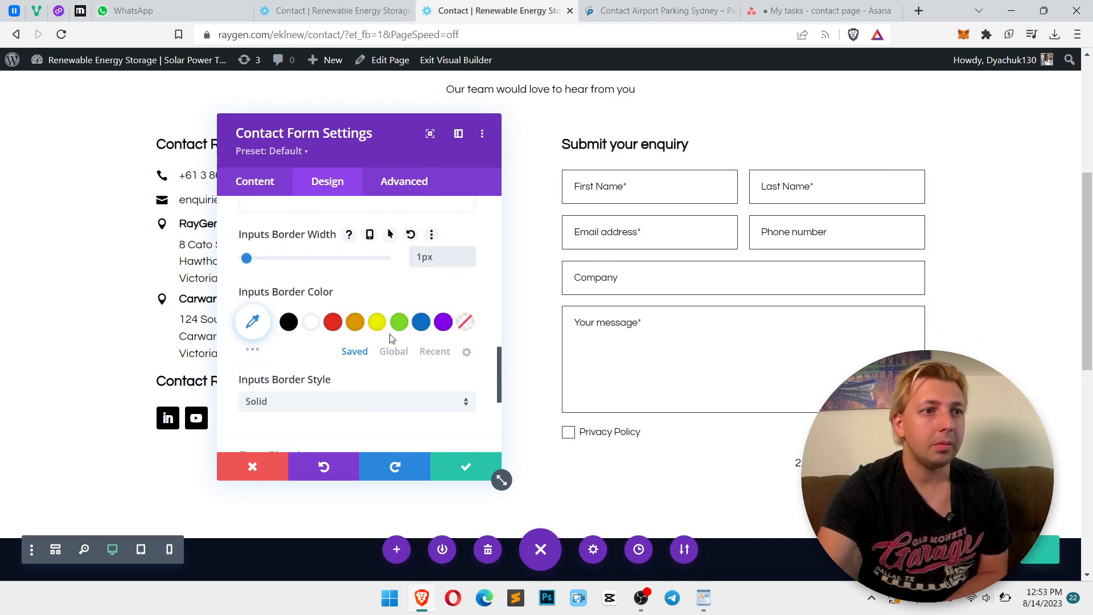
Set the inputs' border color to a translucent dark grey, rgba(10,10,10,0.21)
{"action": "left_click", "coordinate": [252, 321]}
{"action": "left_click_drag", "start_coordinate": [459, 324], "coordinate": [459, 388]}
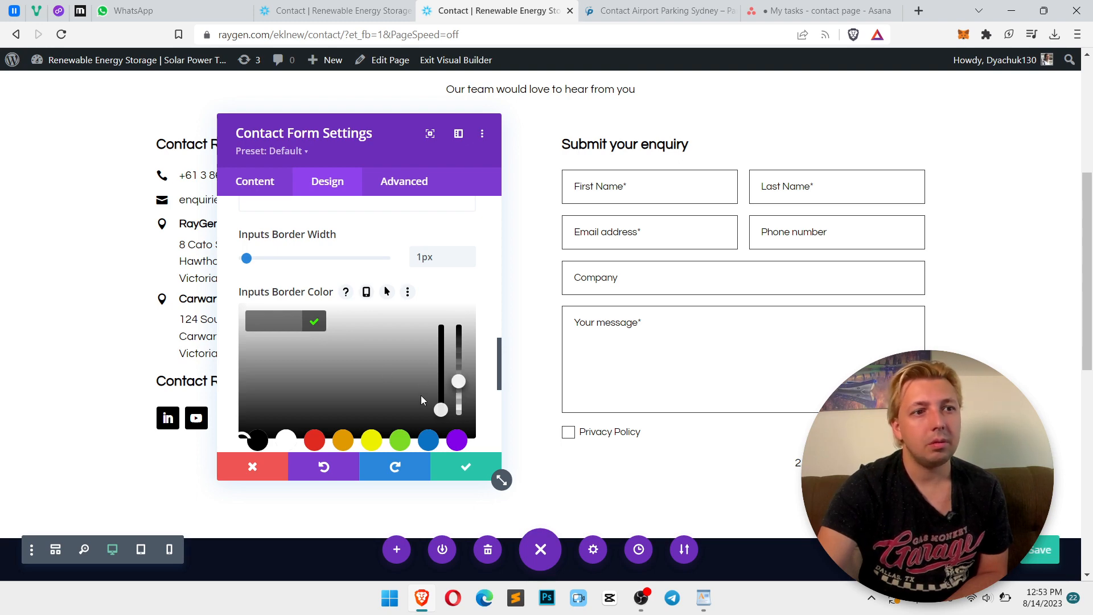
{"action": "scroll", "coordinate": [250, 449], "scroll_direction": "down", "scroll_amount": 1}
{"action": "left_click", "coordinate": [249, 430]}
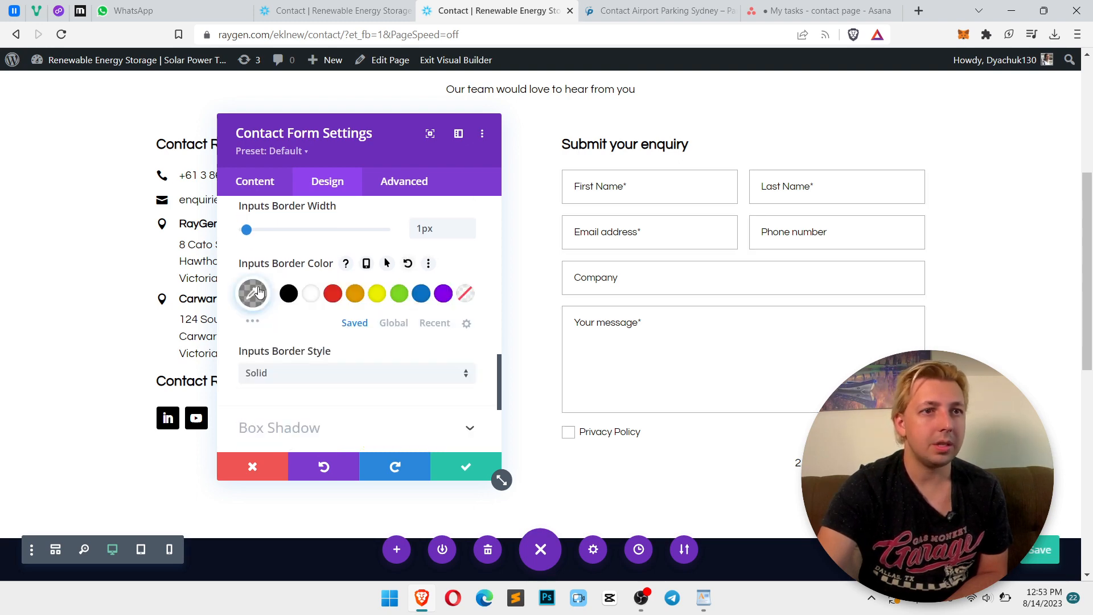
{"action": "left_click", "coordinate": [258, 291]}
{"action": "left_click_drag", "start_coordinate": [459, 371], "coordinate": [458, 365]}
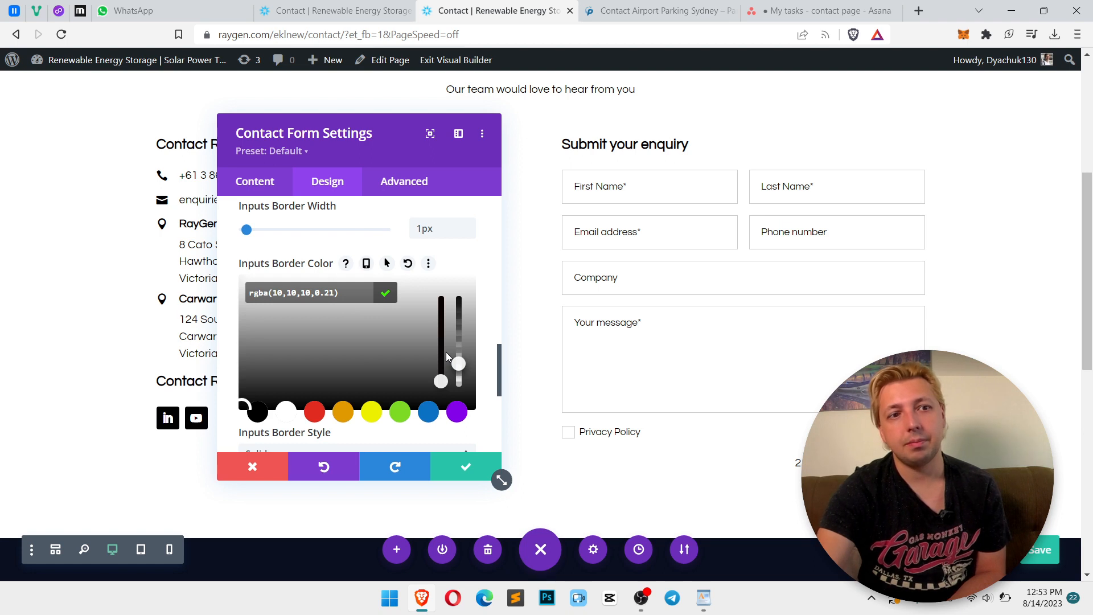
{"action": "scroll", "coordinate": [362, 277], "scroll_direction": "up", "scroll_amount": 8}
{"action": "scroll", "coordinate": [361, 285], "scroll_direction": "down", "scroll_amount": 3}
{"action": "left_click", "coordinate": [360, 292]}
Enable custom button styles and set the button border color to black
{"action": "left_click", "coordinate": [263, 276]}
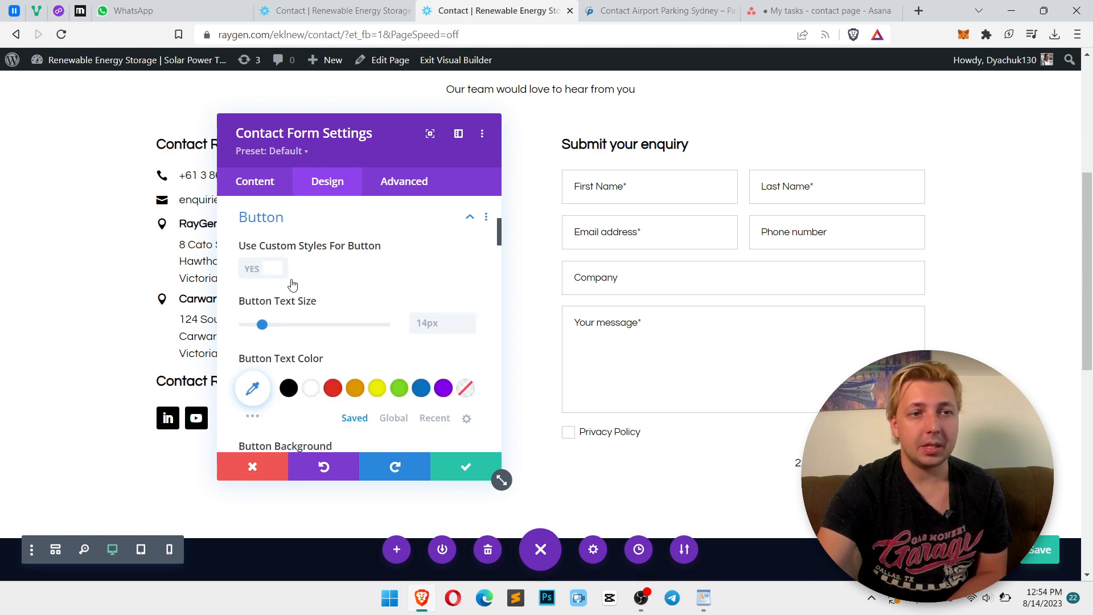
{"action": "scroll", "coordinate": [382, 289], "scroll_direction": "down", "scroll_amount": 3}
{"action": "scroll", "coordinate": [381, 293], "scroll_direction": "down", "scroll_amount": 5}
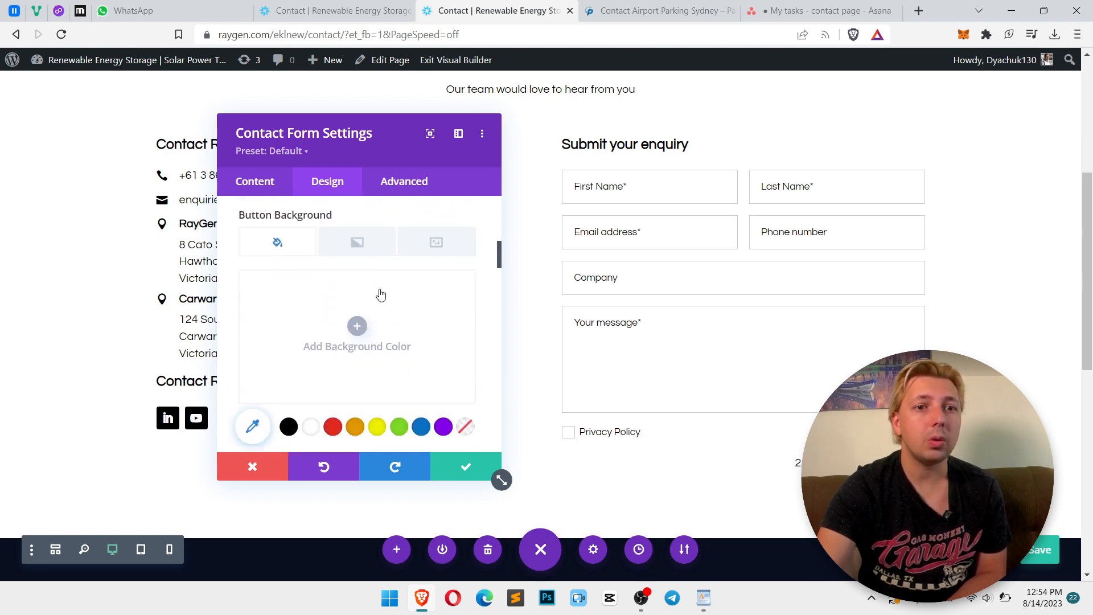
{"action": "scroll", "coordinate": [438, 331], "scroll_direction": "down", "scroll_amount": 2}
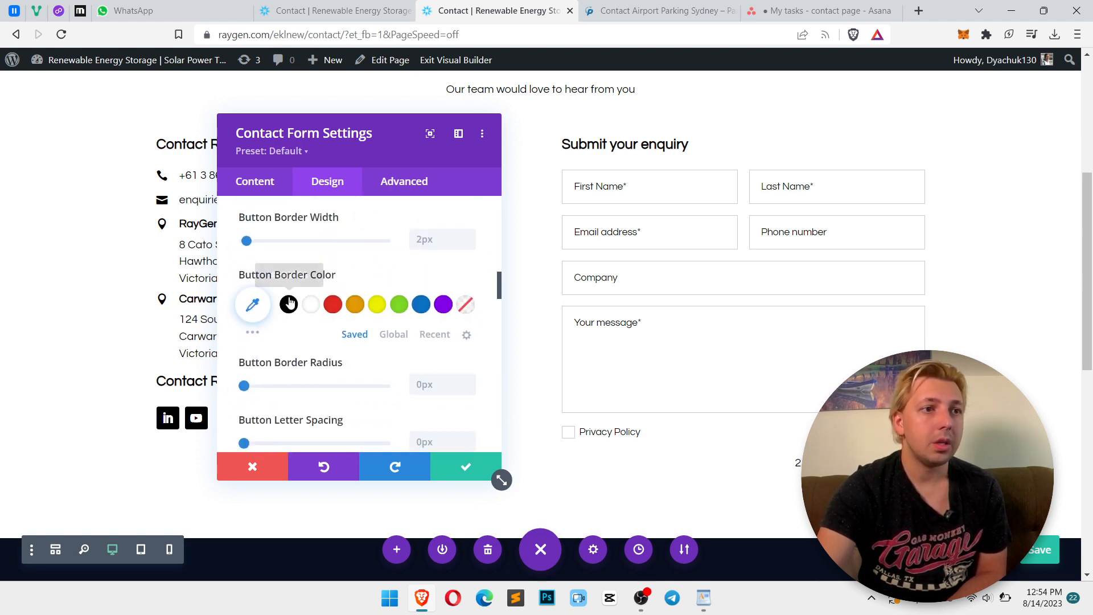
{"action": "left_click", "coordinate": [288, 306]}
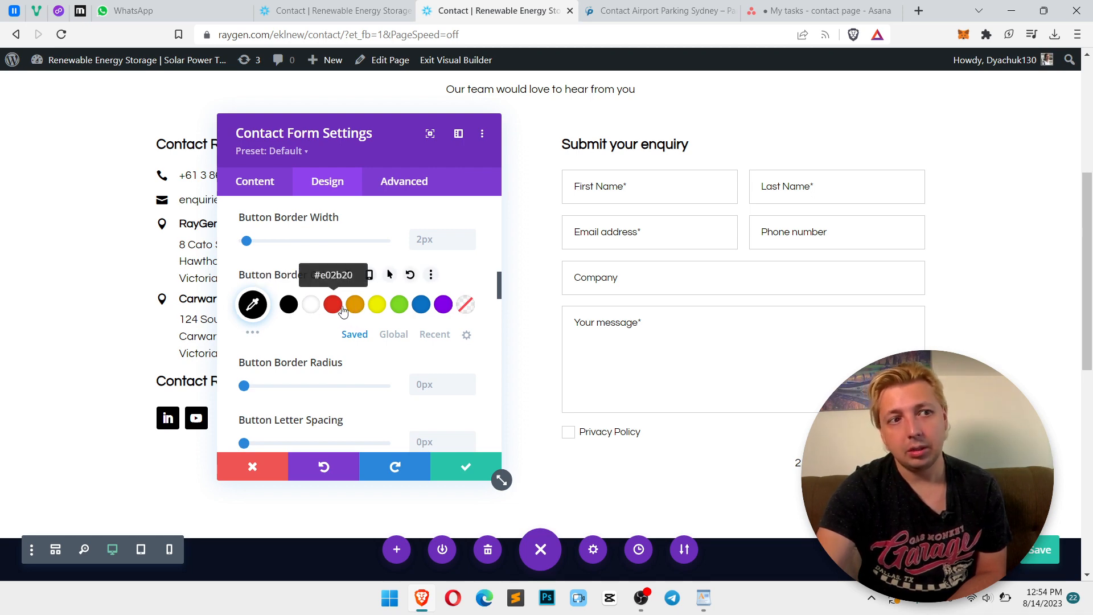
Open the site's home page in the other tab to examine its button style, then return to the builder
{"action": "left_click", "coordinate": [293, 8]}
{"action": "scroll", "coordinate": [735, 250], "scroll_direction": "up", "scroll_amount": 7}
{"action": "scroll", "coordinate": [734, 247], "scroll_direction": "up", "scroll_amount": 5}
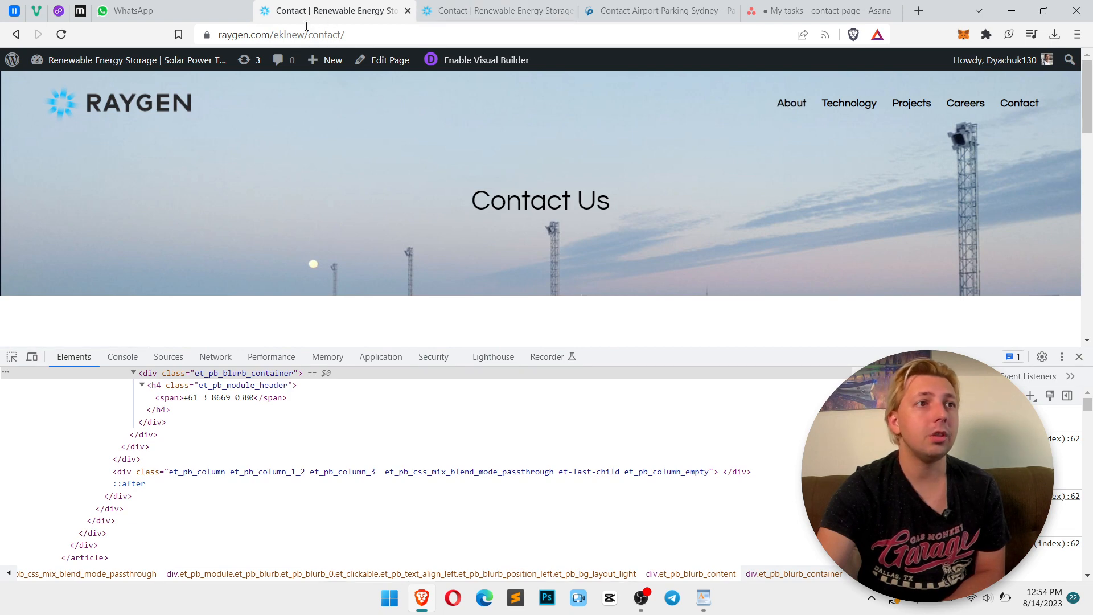
{"action": "left_click_drag", "start_coordinate": [308, 35], "coordinate": [438, 36]}
{"action": "key", "text": "BackSpace"}
{"action": "key", "text": "Return"}
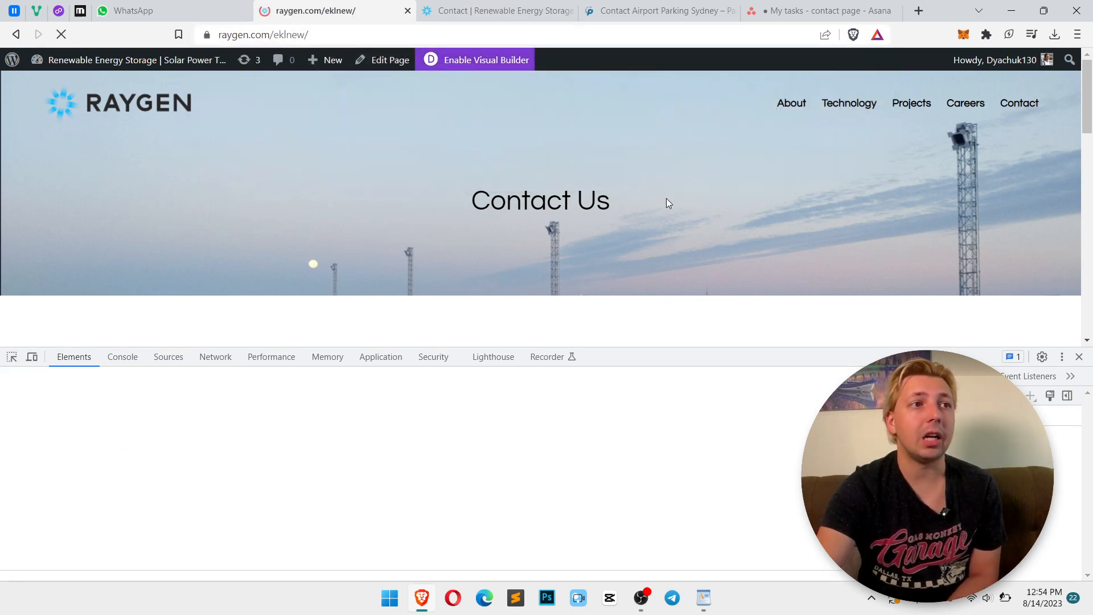
{"action": "left_click", "coordinate": [1078, 356]}
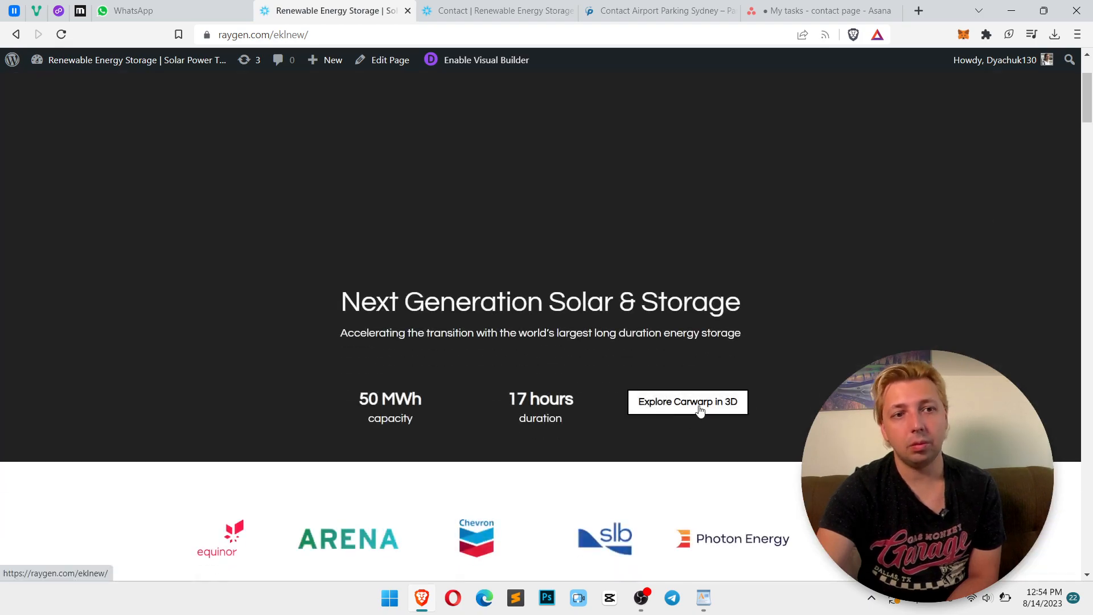
{"action": "left_click_drag", "start_coordinate": [1088, 112], "coordinate": [1091, 533]}
{"action": "left_click", "coordinate": [16, 34]}
{"action": "left_click", "coordinate": [495, 10]}
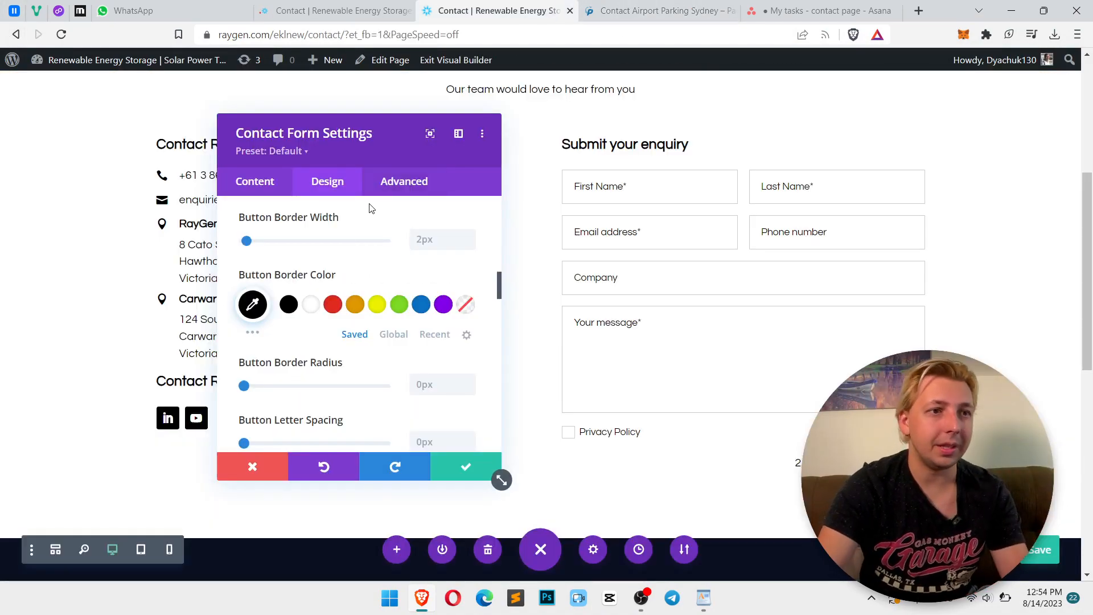
Change the form's submit button text to SEND
{"action": "scroll", "coordinate": [265, 244], "scroll_direction": "up", "scroll_amount": 4}
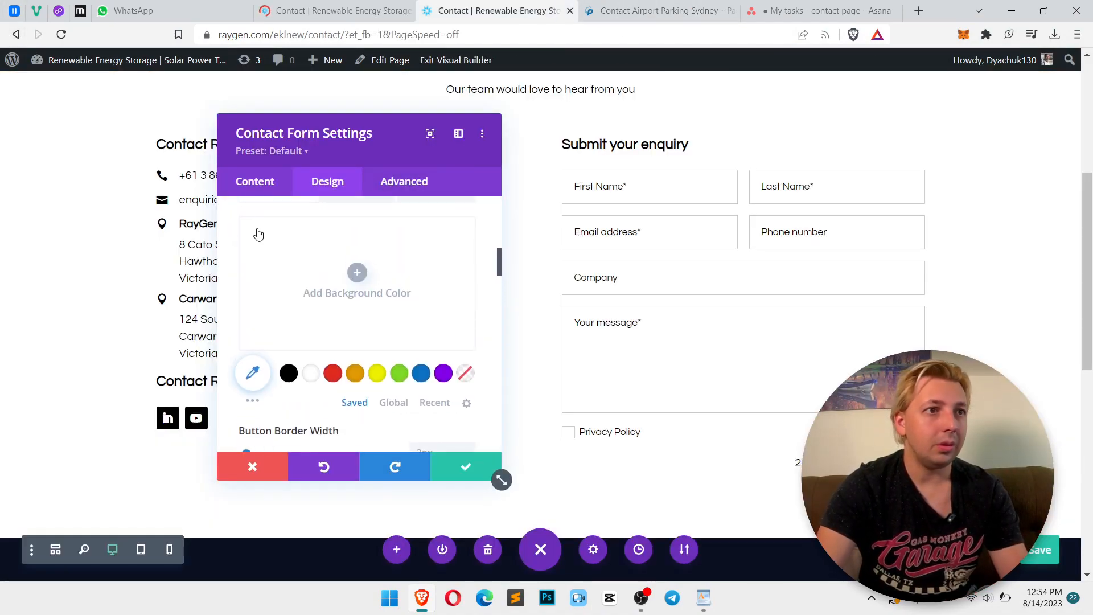
{"action": "left_click", "coordinate": [248, 181]}
{"action": "scroll", "coordinate": [382, 309], "scroll_direction": "down", "scroll_amount": 5}
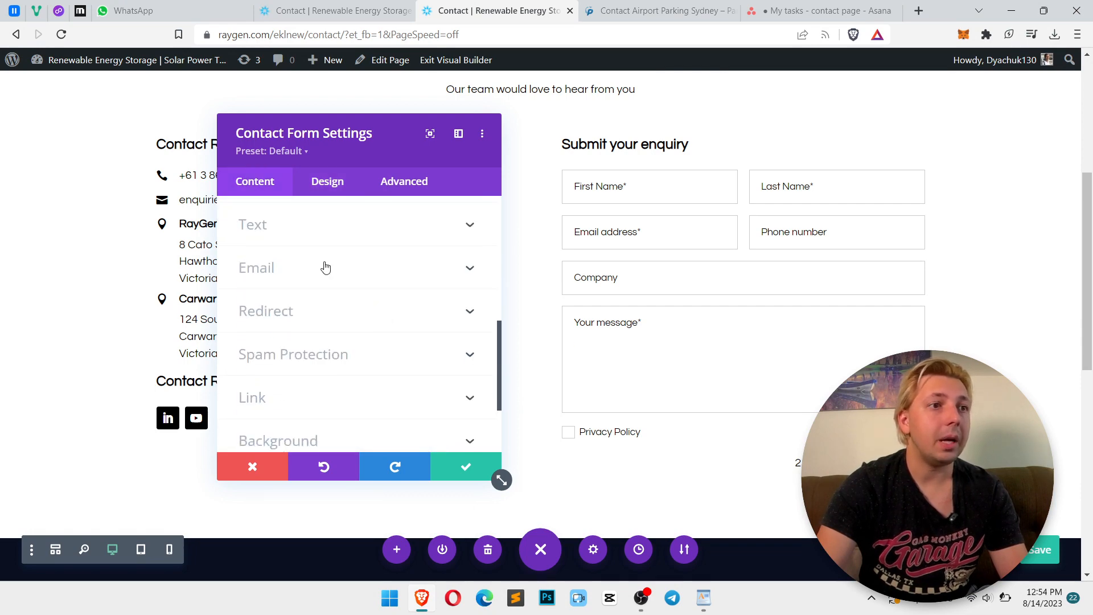
{"action": "left_click", "coordinate": [322, 239]}
{"action": "double_click", "coordinate": [311, 391]}
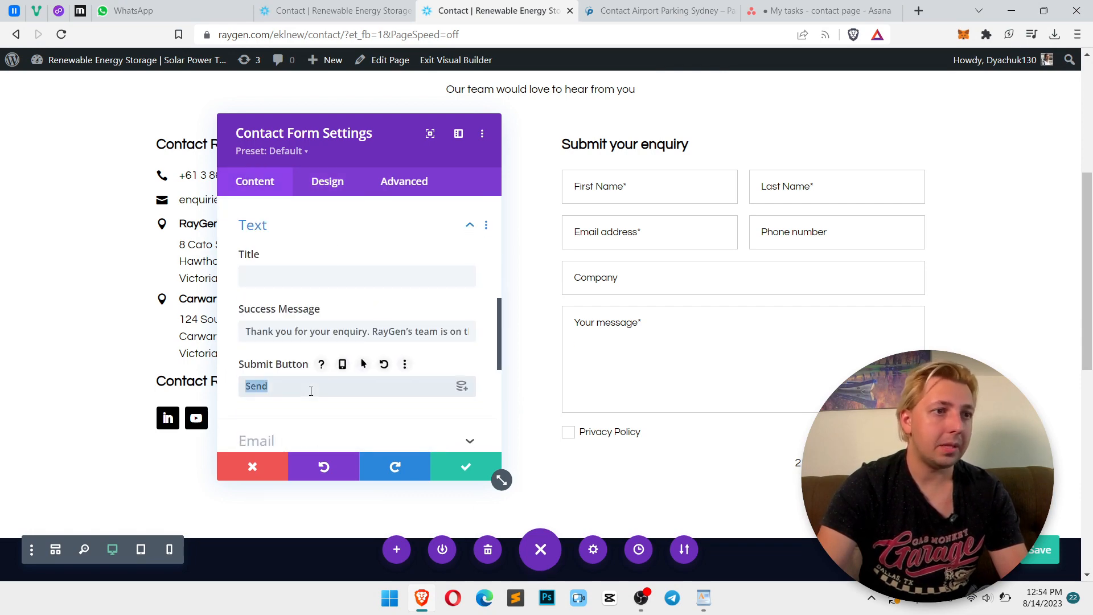
{"action": "type", "text": "SEND"}
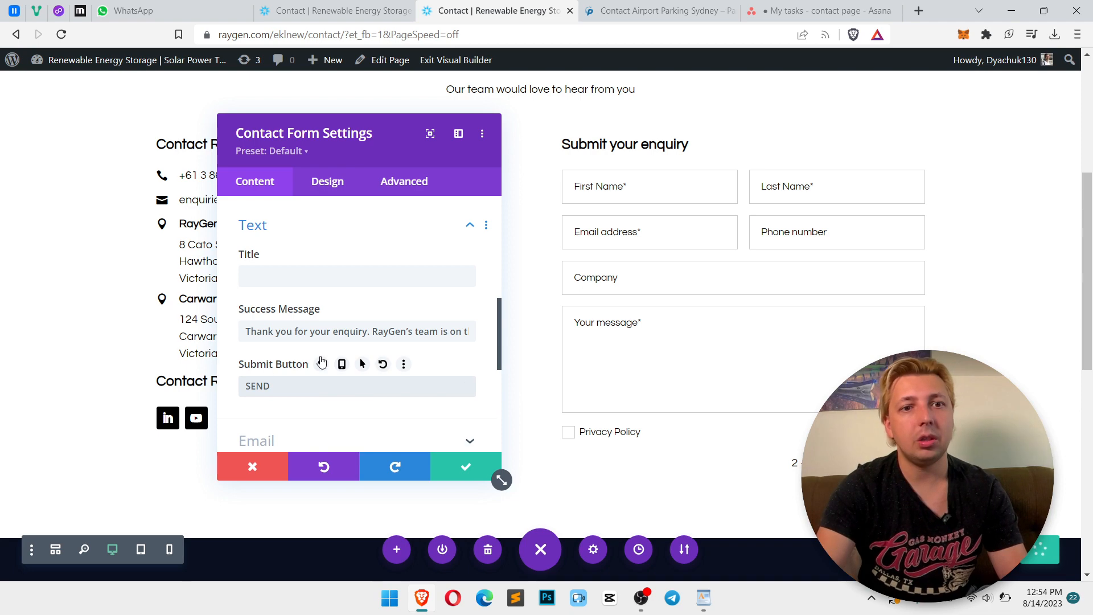
Enter margin-right:4px!important; in the contact form's Captcha Text custom CSS
{"action": "left_click", "coordinate": [326, 185]}
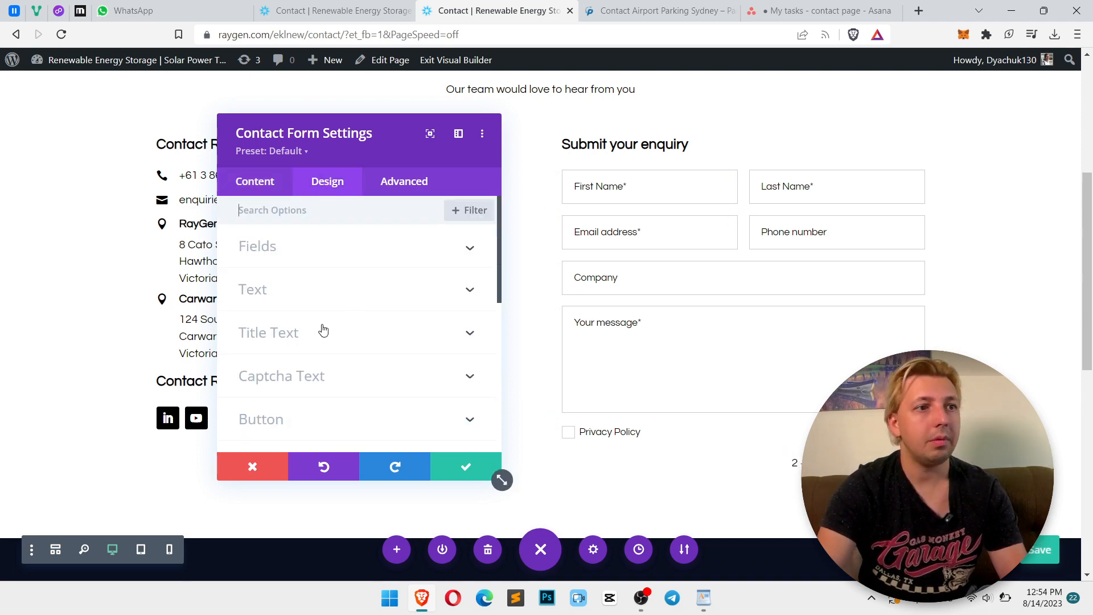
{"action": "scroll", "coordinate": [303, 353], "scroll_direction": "down", "scroll_amount": 3}
{"action": "left_click", "coordinate": [312, 277]}
{"action": "scroll", "coordinate": [317, 296], "scroll_direction": "down", "scroll_amount": 6}
{"action": "scroll", "coordinate": [317, 308], "scroll_direction": "down", "scroll_amount": 8}
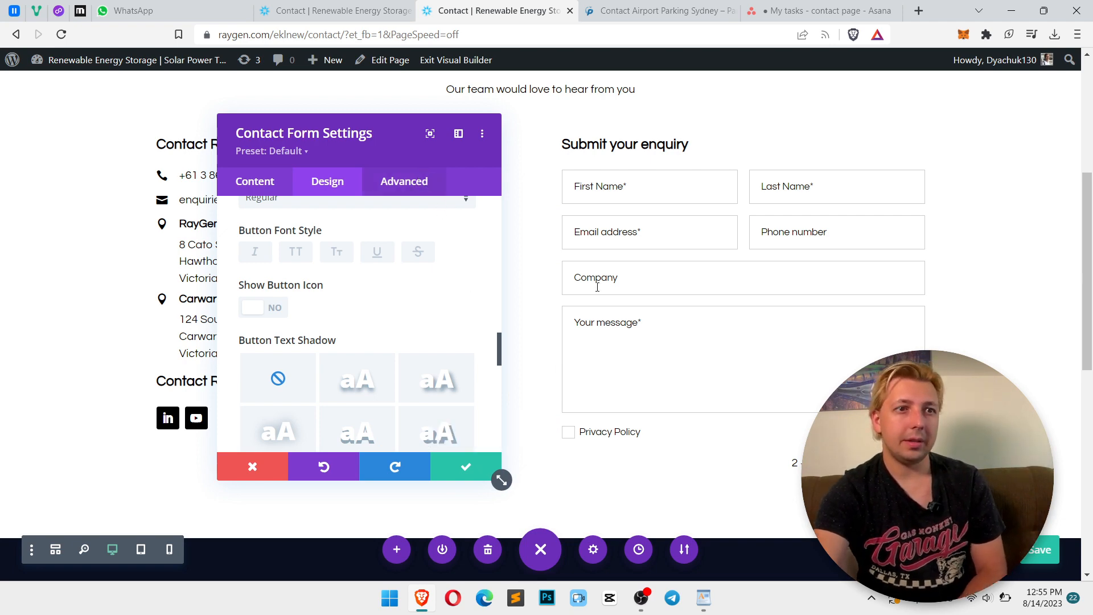
{"action": "left_click", "coordinate": [405, 181]}
{"action": "left_click", "coordinate": [338, 294]}
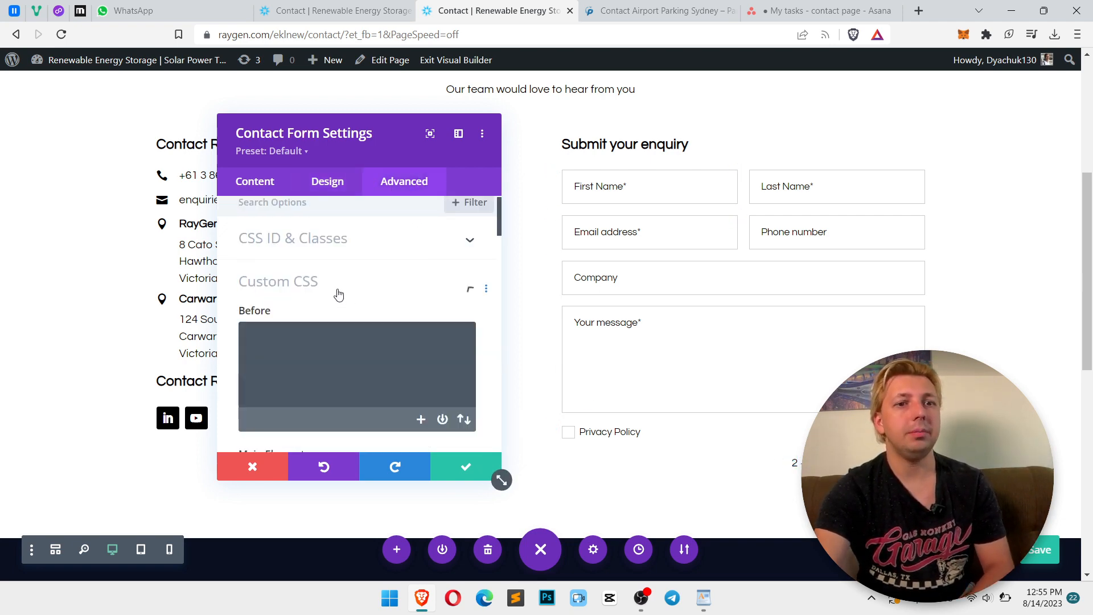
{"action": "scroll", "coordinate": [355, 317], "scroll_direction": "down", "scroll_amount": 10}
{"action": "scroll", "coordinate": [355, 317], "scroll_direction": "down", "scroll_amount": 5}
{"action": "left_click", "coordinate": [383, 332]}
{"action": "left_click", "coordinate": [383, 410]}
{"action": "type", "text": "margin-right:4px;"}
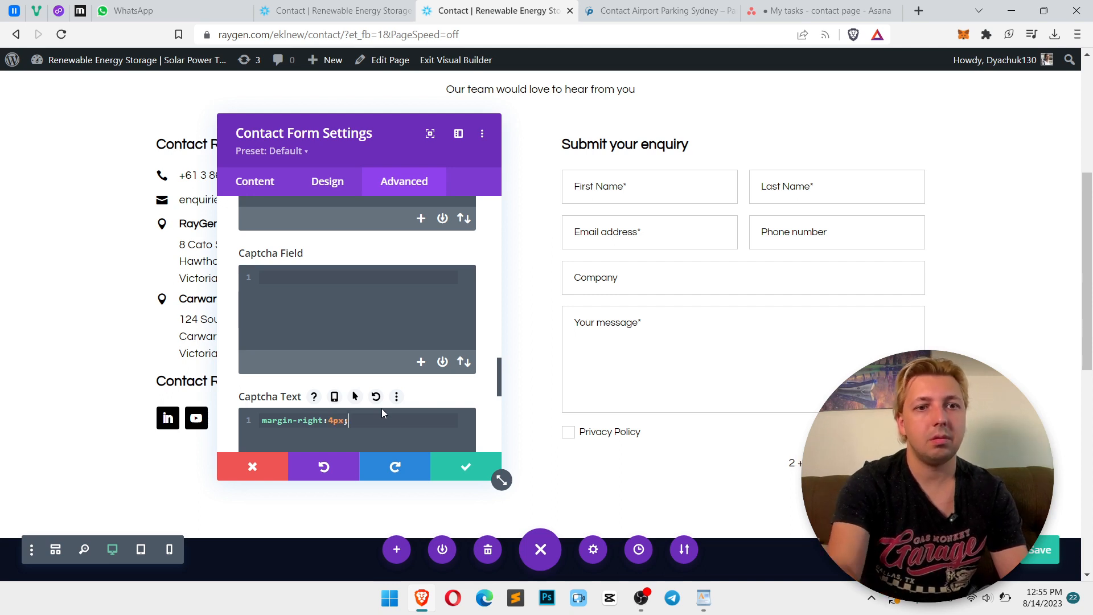
{"action": "key", "text": "Left"}
{"action": "type", "text": "!"}
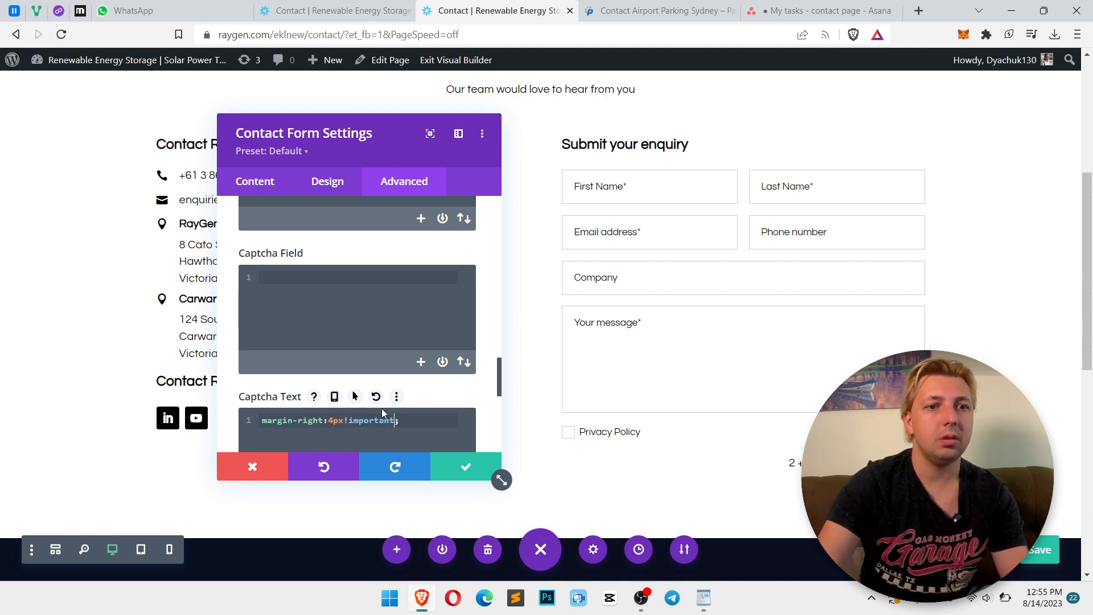
Replace the Captcha Text CSS with margin-left:5px; in the Captcha Field custom CSS and save the module
{"action": "key", "text": "ctrl+a"}
{"action": "key", "text": "ctrl+x"}
{"action": "left_click", "coordinate": [381, 322]}
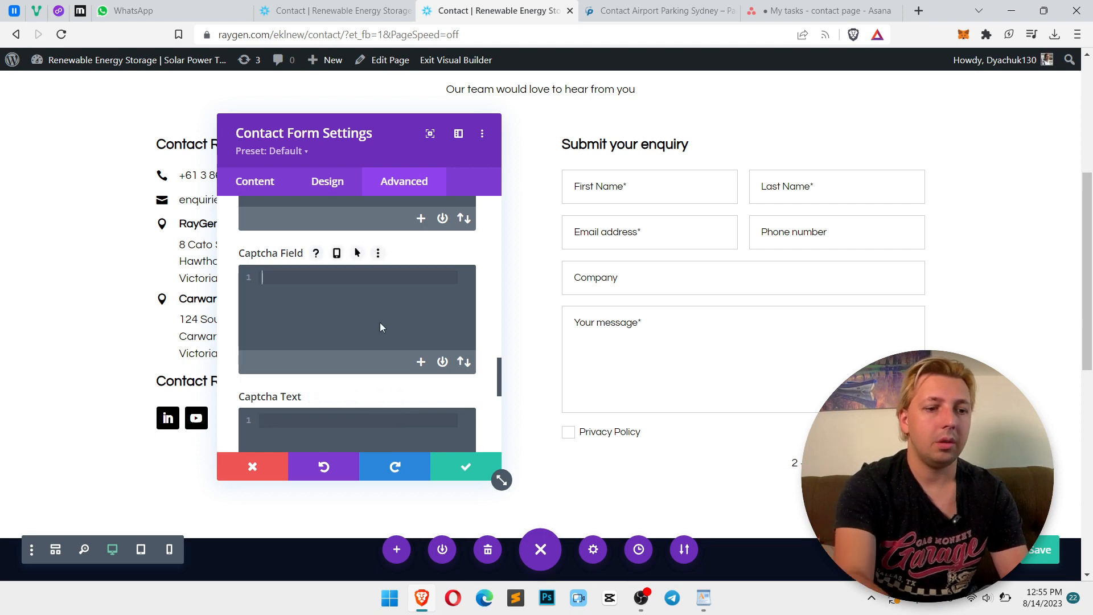
{"action": "type", "text": "margin"}
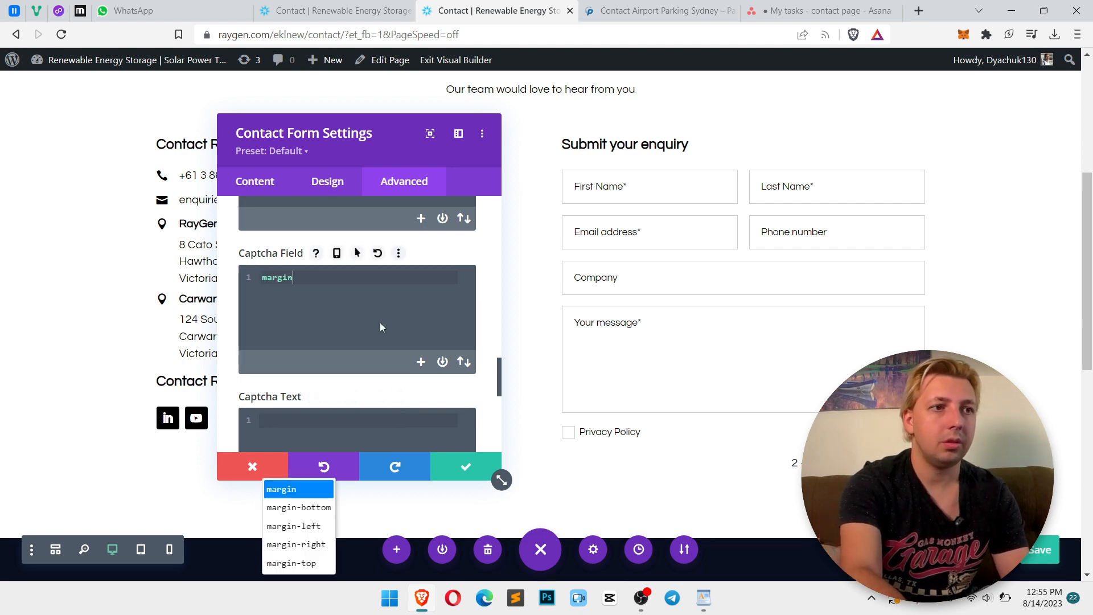
{"action": "type", "text": "-left:10px;"}
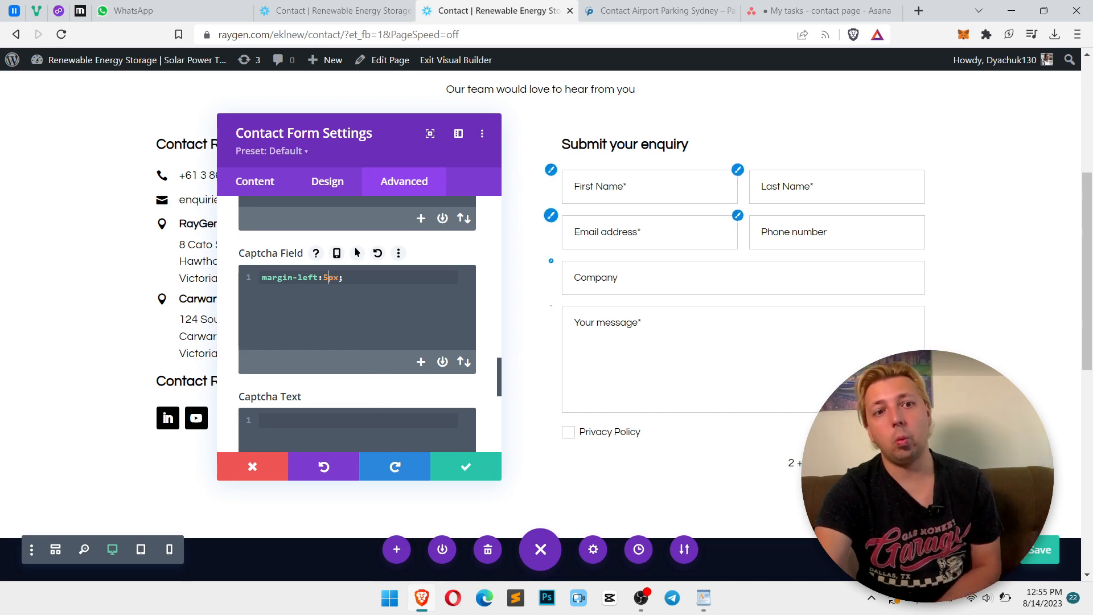
{"action": "left_click", "coordinate": [466, 466]}
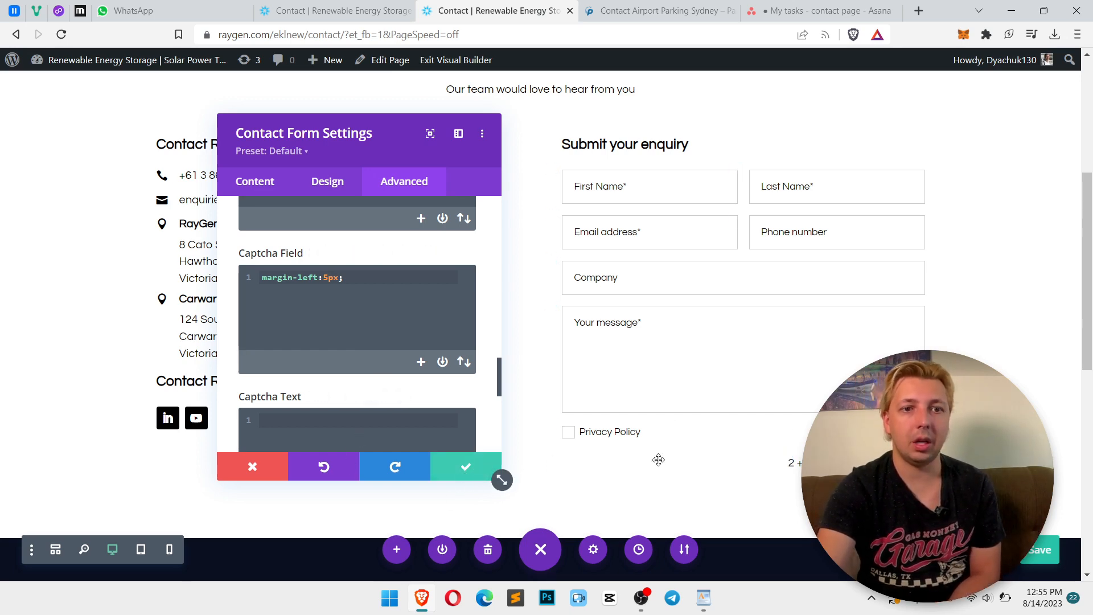
Change the contact row's column layout to one-third and two-thirds
{"action": "scroll", "coordinate": [741, 489], "scroll_direction": "up", "scroll_amount": 2}
{"action": "scroll", "coordinate": [745, 485], "scroll_direction": "down", "scroll_amount": 2}
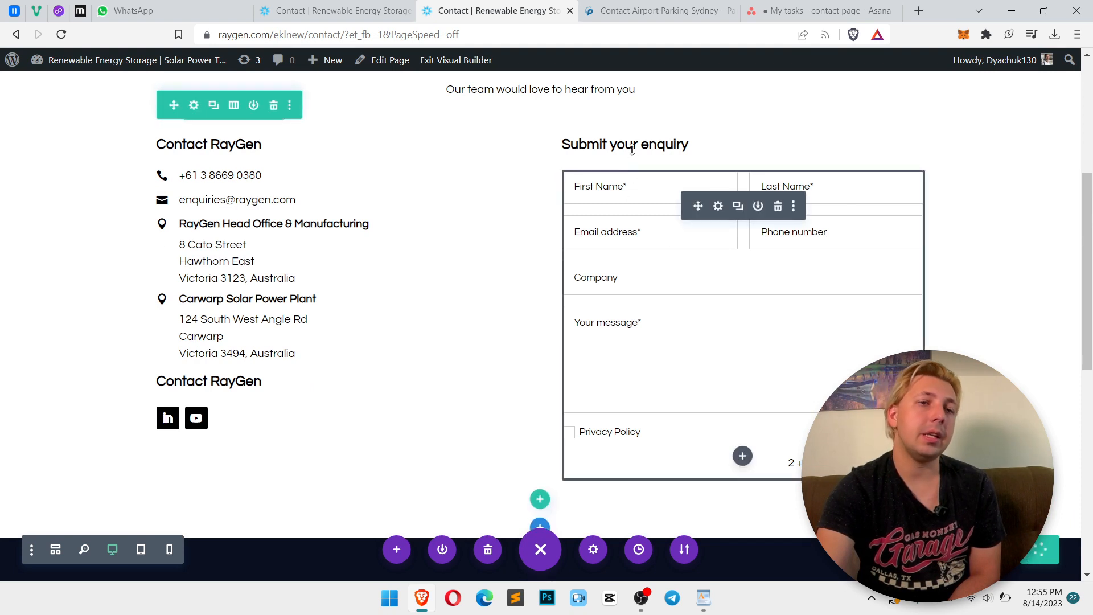
{"action": "left_click", "coordinate": [233, 106]}
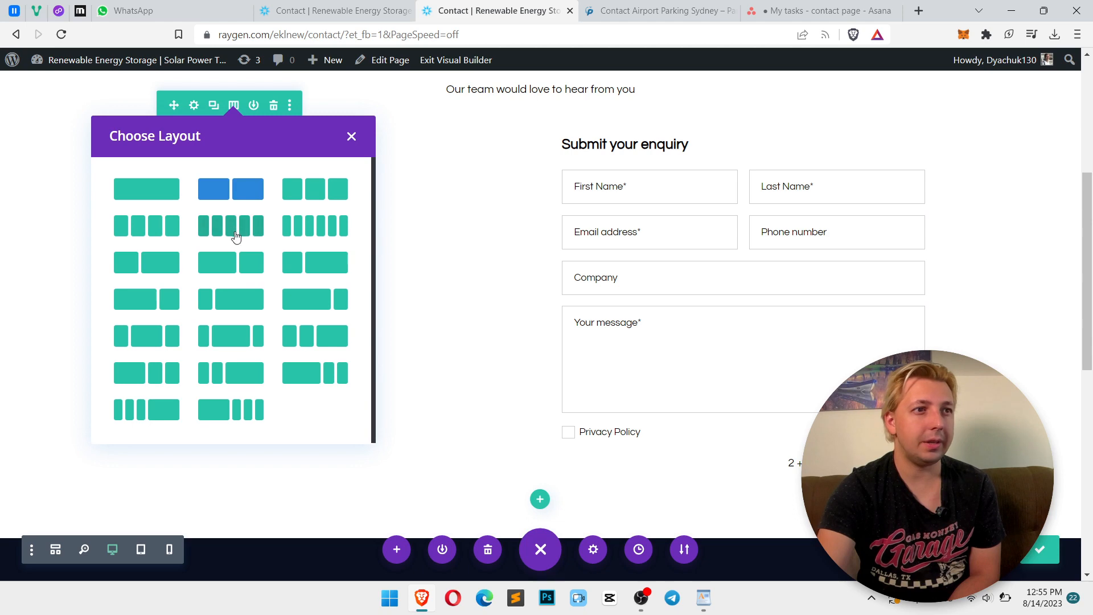
{"action": "left_click", "coordinate": [165, 263]}
{"action": "scroll", "coordinate": [700, 463], "scroll_direction": "up", "scroll_amount": 1}
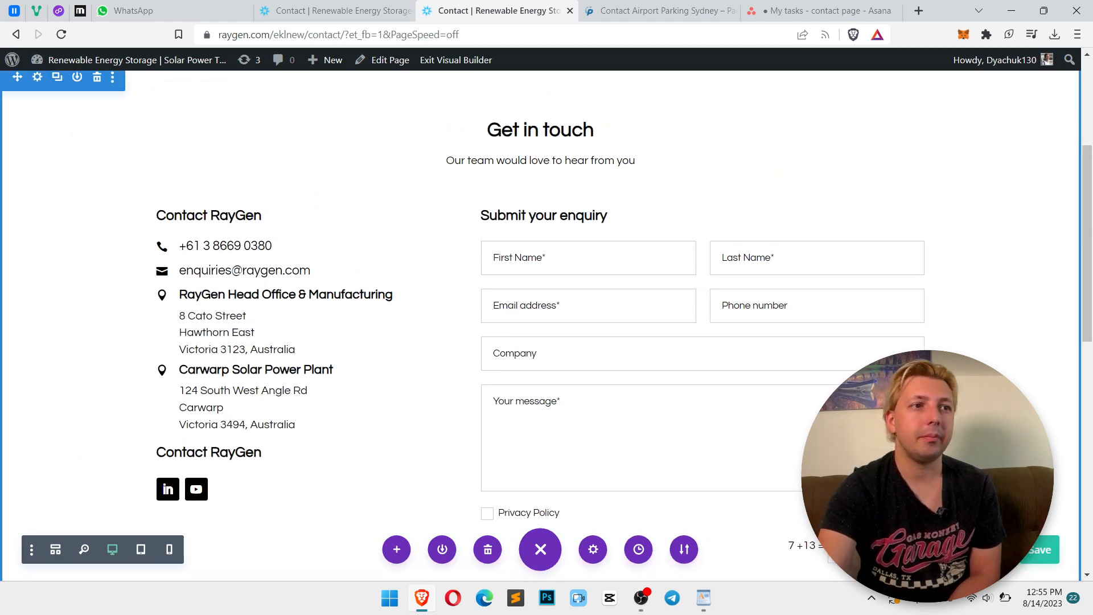
{"action": "scroll", "coordinate": [540, 313], "scroll_direction": "down", "scroll_amount": 1}
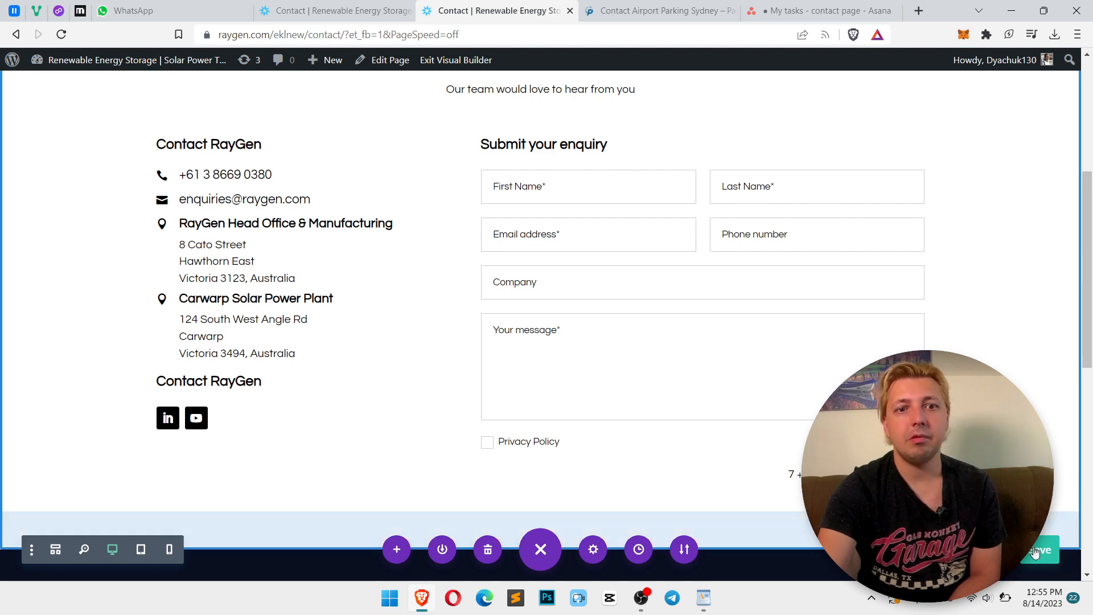
Reload the live contact page in the other tab and submit a test enquiry using autofilled contact details and test text
{"action": "left_click", "coordinate": [303, 7]}
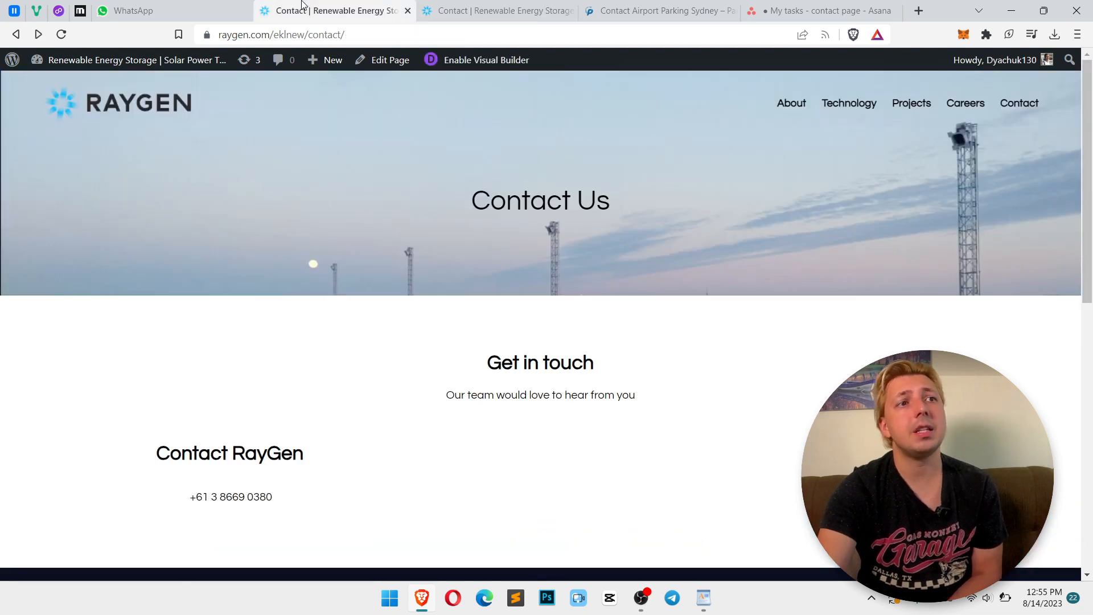
{"action": "left_click", "coordinate": [61, 34]}
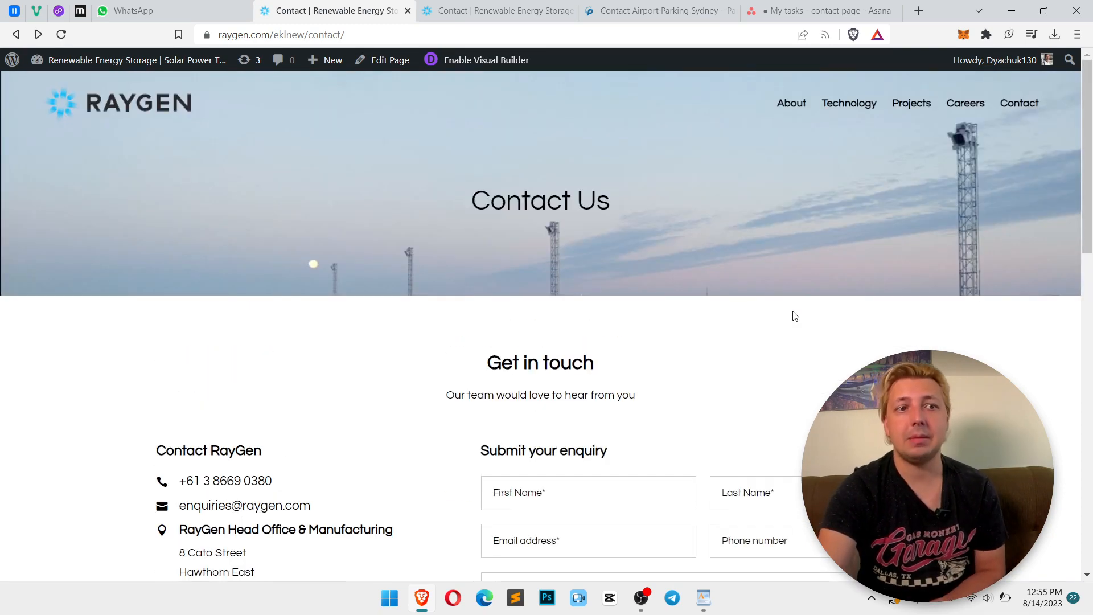
{"action": "scroll", "coordinate": [795, 316], "scroll_direction": "down", "scroll_amount": 5}
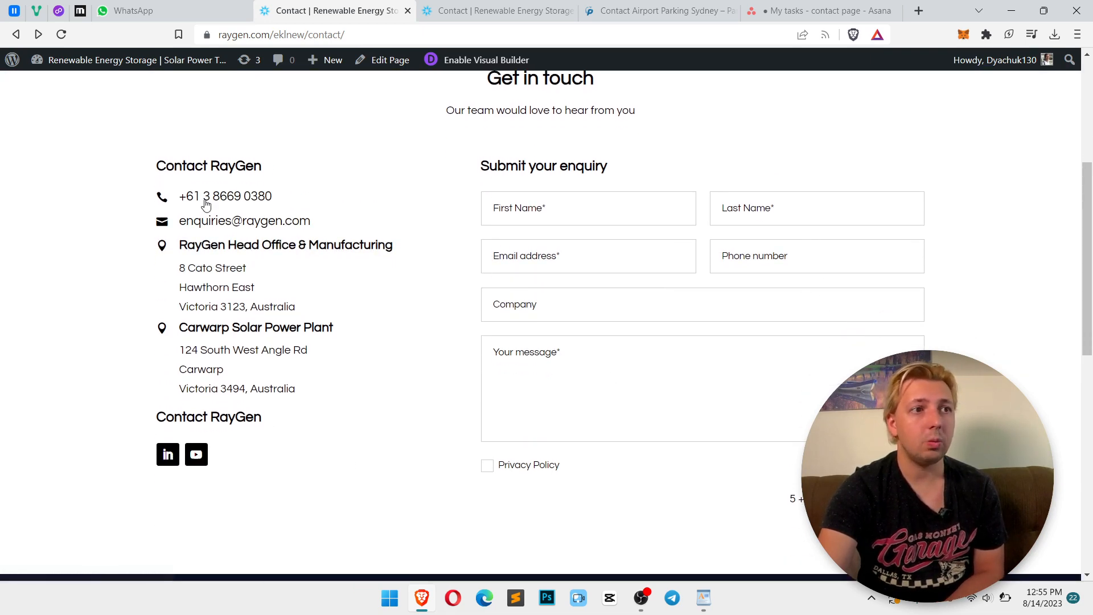
{"action": "left_click", "coordinate": [552, 208]}
{"action": "left_click", "coordinate": [741, 208]}
{"action": "left_click", "coordinate": [589, 255]}
{"action": "left_click", "coordinate": [741, 293]}
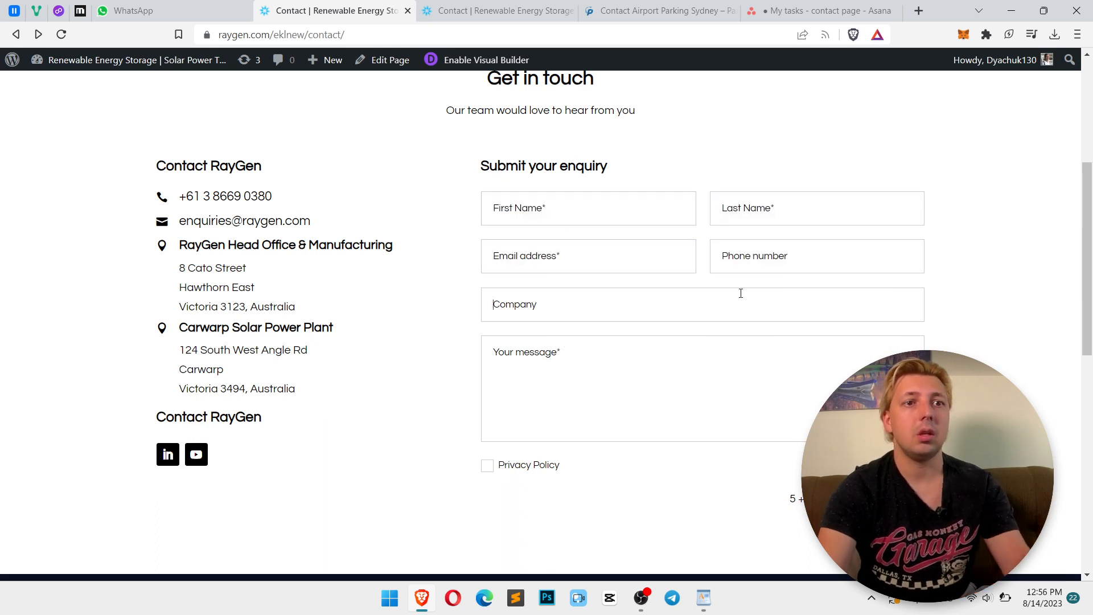
{"action": "left_click", "coordinate": [555, 211]}
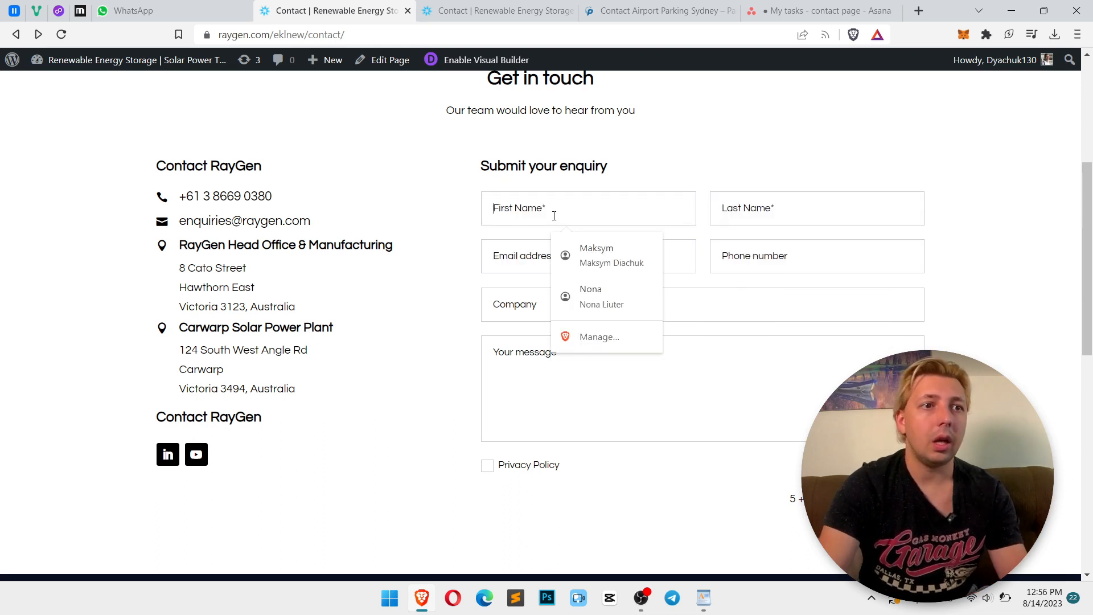
{"action": "left_click", "coordinate": [578, 257]}
{"action": "type", "text": "test"}
{"action": "left_click", "coordinate": [553, 372]}
{"action": "type", "text": "tes"}
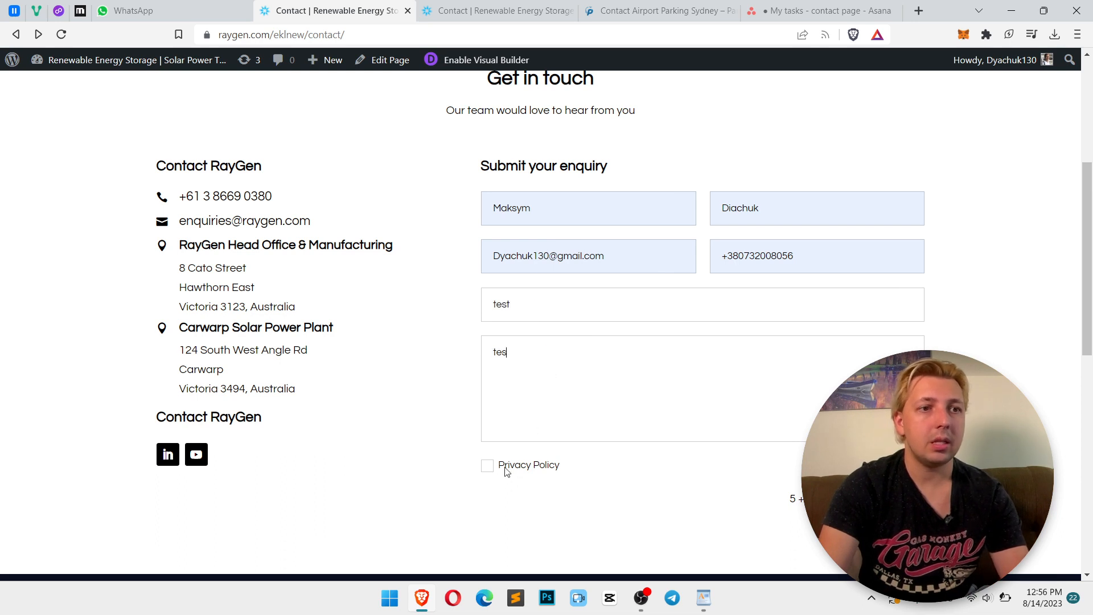
{"action": "left_click", "coordinate": [487, 473]}
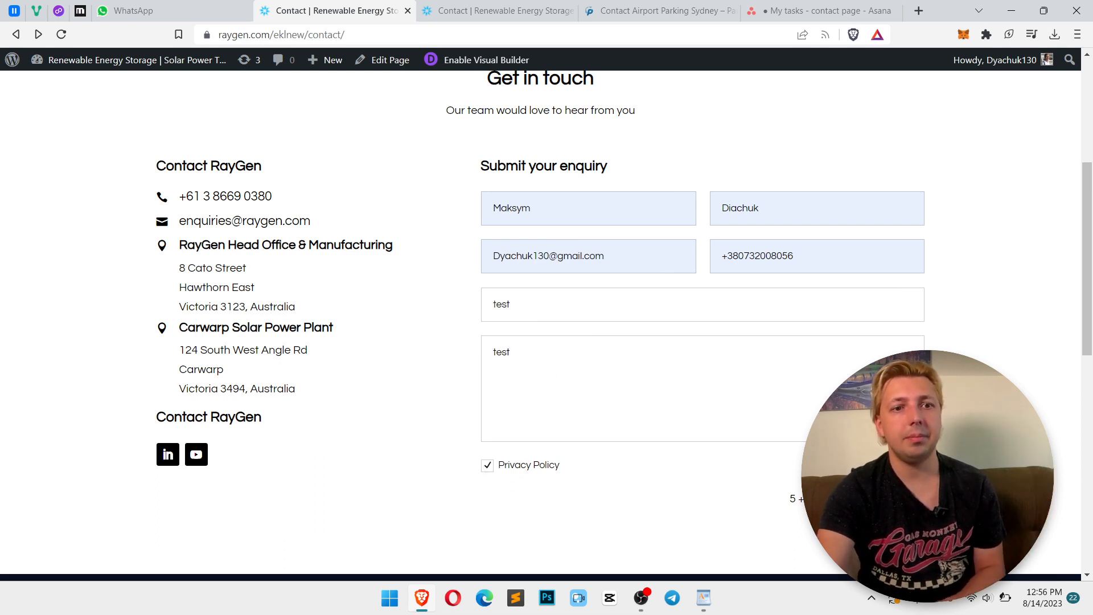
{"action": "key", "text": "Return"}
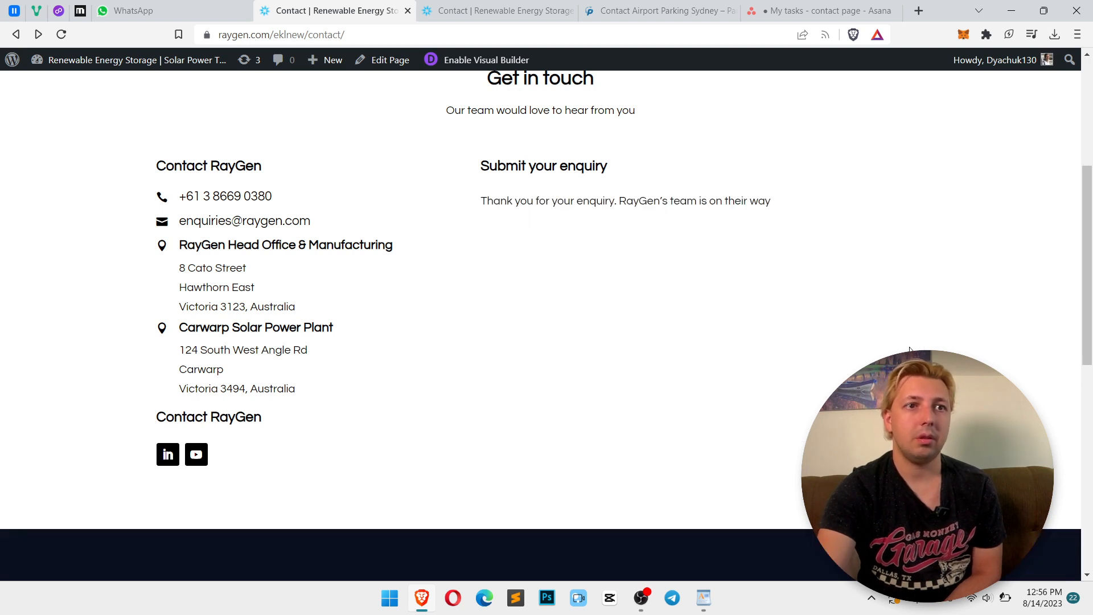
Increase the contact form fields' text size slightly and save the module settings
{"action": "left_click_drag", "start_coordinate": [793, 216], "coordinate": [520, 215]}
{"action": "left_click", "coordinate": [588, 219]}
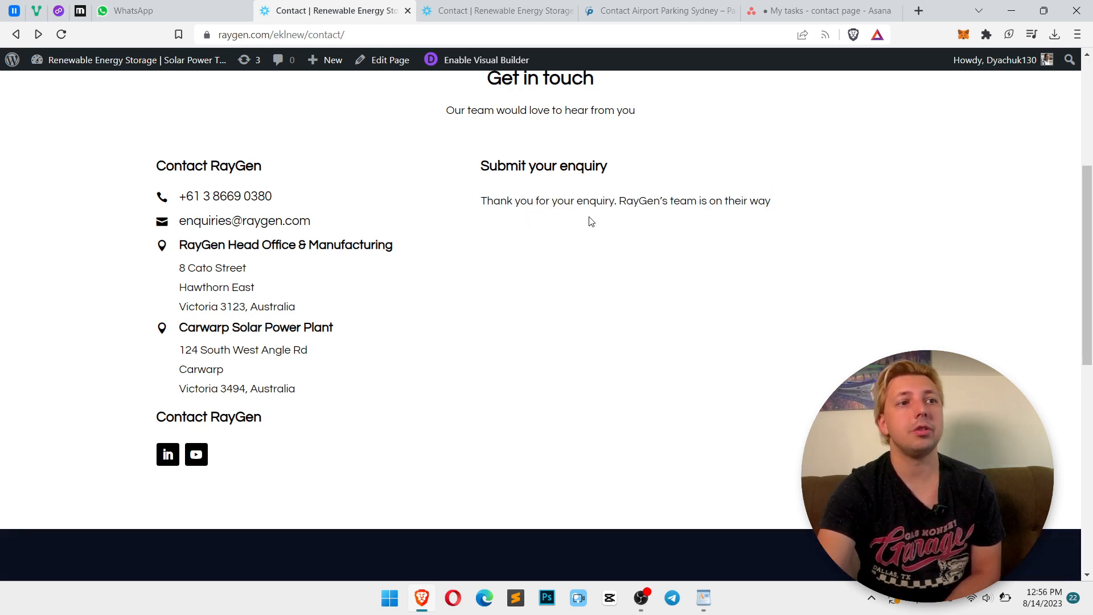
{"action": "left_click", "coordinate": [493, 7]}
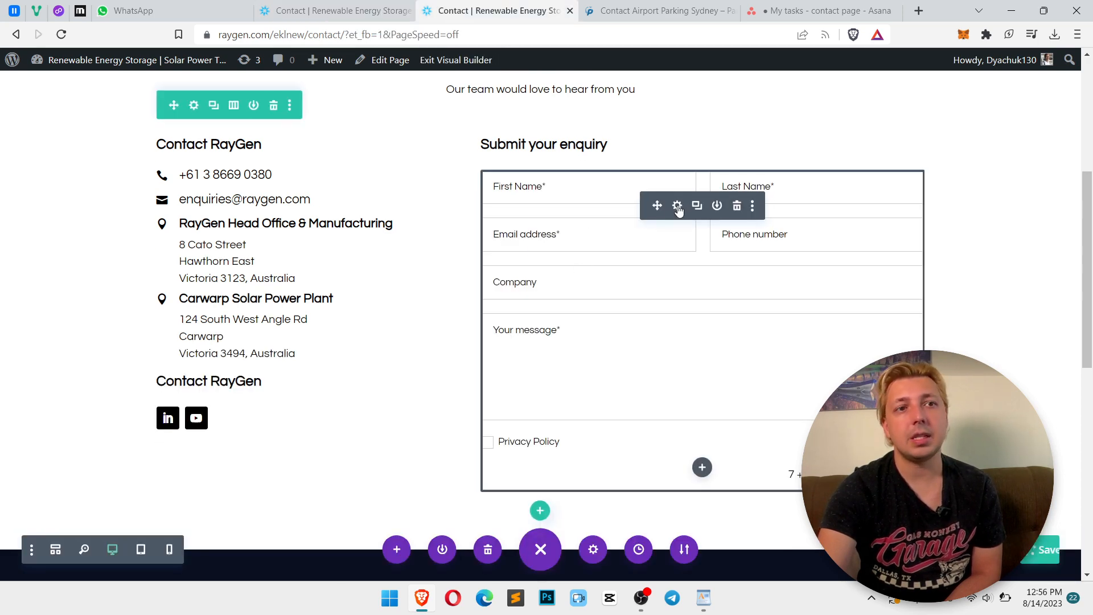
{"action": "left_click", "coordinate": [678, 209]}
{"action": "left_click", "coordinate": [330, 185]}
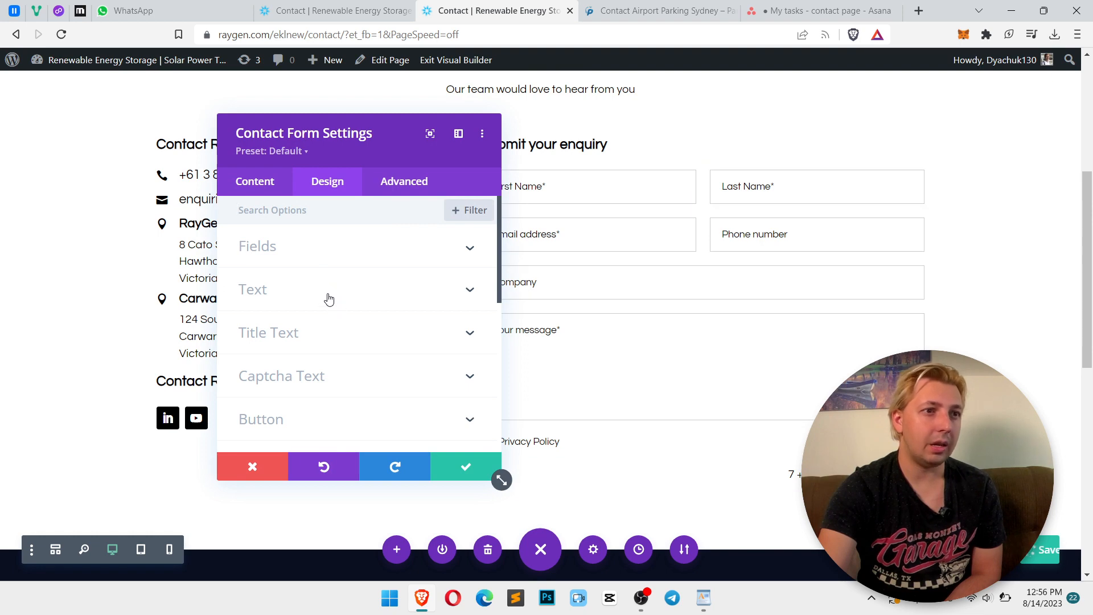
{"action": "left_click", "coordinate": [329, 298]}
{"action": "scroll", "coordinate": [318, 268], "scroll_direction": "up", "scroll_amount": 2}
{"action": "left_click", "coordinate": [302, 242]}
{"action": "scroll", "coordinate": [357, 316], "scroll_direction": "down", "scroll_amount": 10}
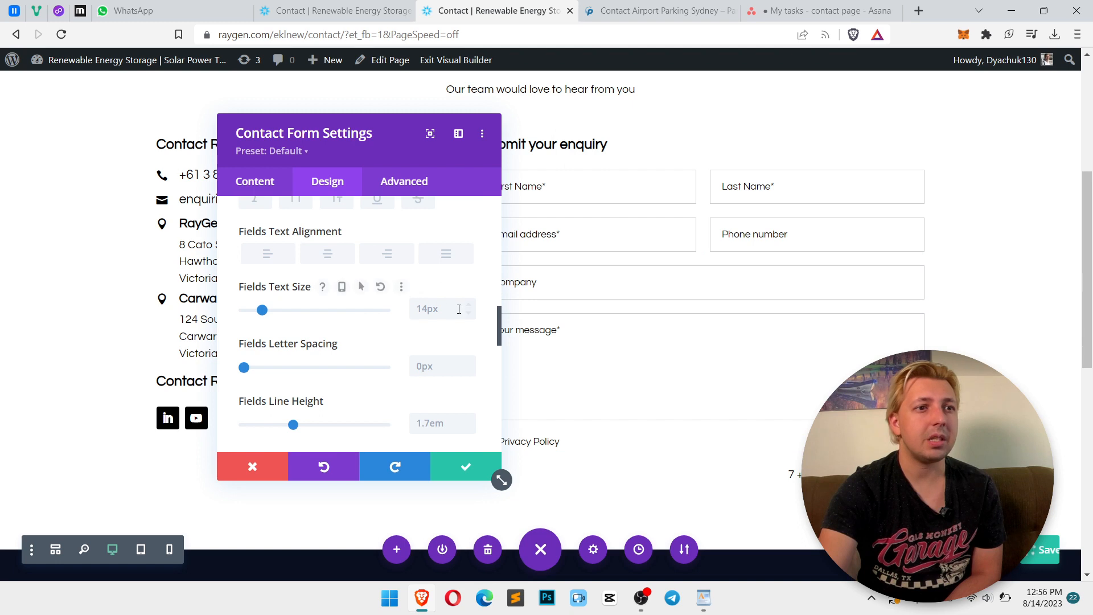
{"action": "left_click", "coordinate": [468, 306]}
{"action": "left_click", "coordinate": [469, 305]}
{"action": "scroll", "coordinate": [349, 318], "scroll_direction": "down", "scroll_amount": 10}
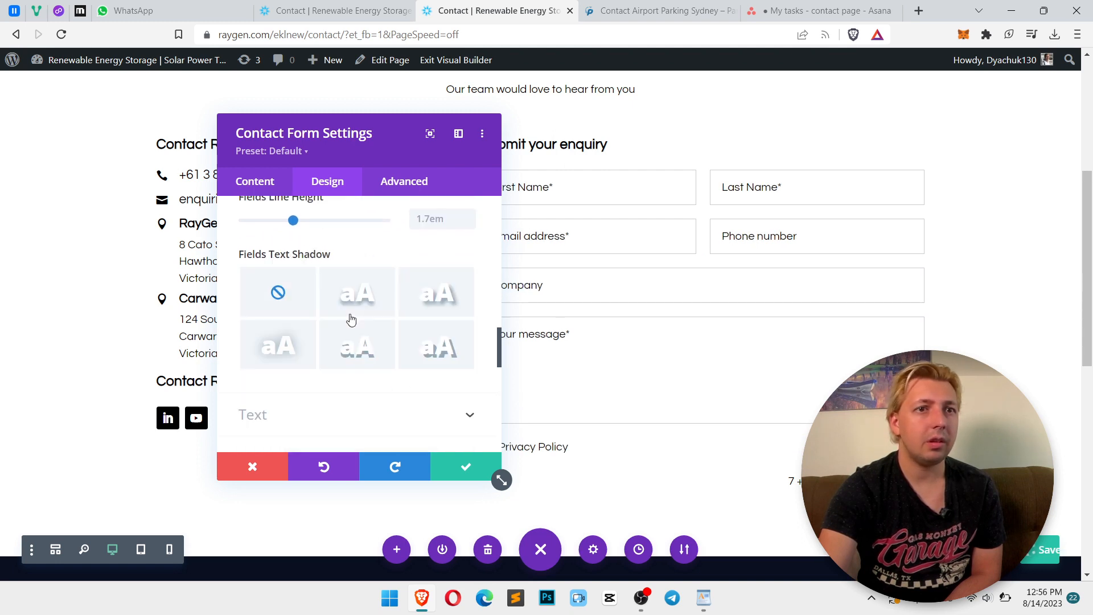
{"action": "scroll", "coordinate": [349, 320], "scroll_direction": "up", "scroll_amount": 8}
{"action": "scroll", "coordinate": [289, 345], "scroll_direction": "down", "scroll_amount": 2}
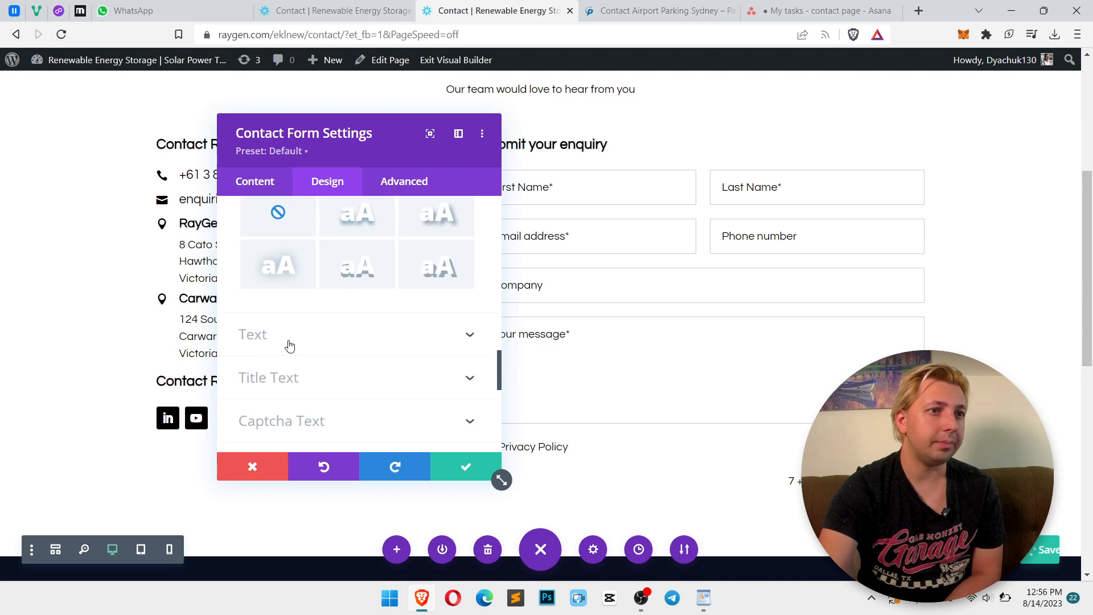
{"action": "left_click", "coordinate": [337, 352]}
{"action": "scroll", "coordinate": [398, 324], "scroll_direction": "down", "scroll_amount": 4}
{"action": "scroll", "coordinate": [377, 339], "scroll_direction": "up", "scroll_amount": 3}
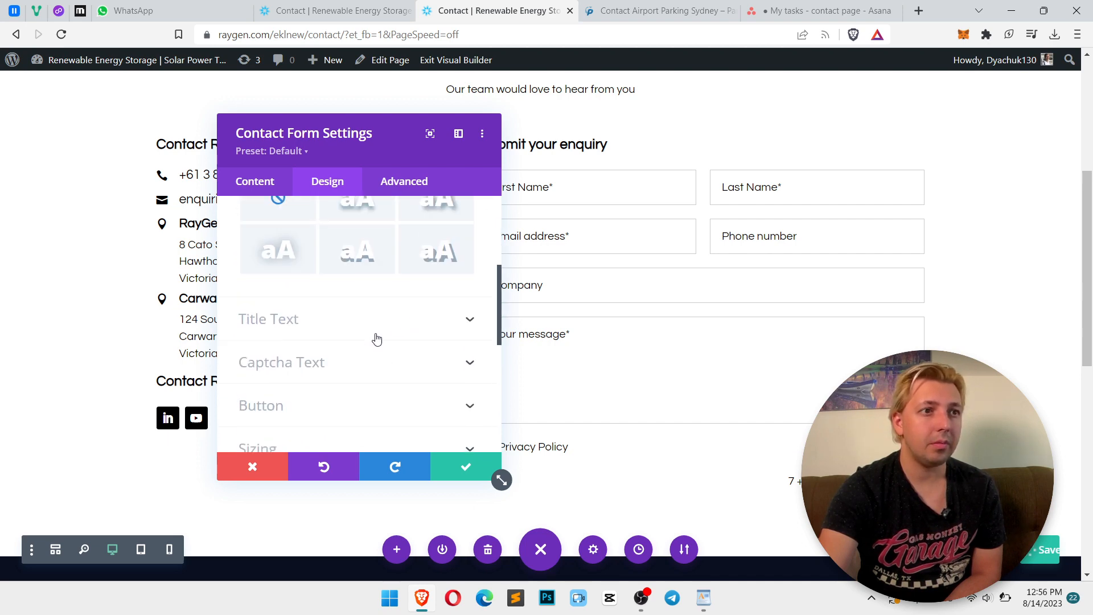
{"action": "left_click", "coordinate": [335, 320]}
{"action": "scroll", "coordinate": [388, 319], "scroll_direction": "down", "scroll_amount": 6}
{"action": "scroll", "coordinate": [389, 323], "scroll_direction": "down", "scroll_amount": 3}
{"action": "left_click", "coordinate": [466, 467]}
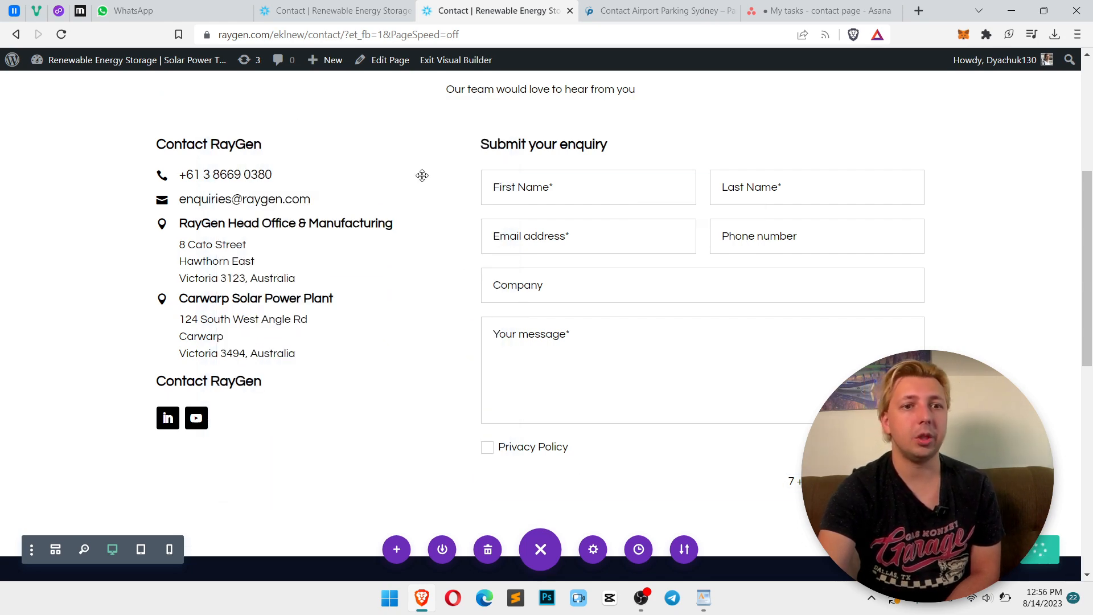
Reload the live contact page and submit another test enquiry with autofilled details, test text and the privacy box ticked
{"action": "left_click", "coordinate": [335, 10]}
{"action": "left_click", "coordinate": [472, 6]}
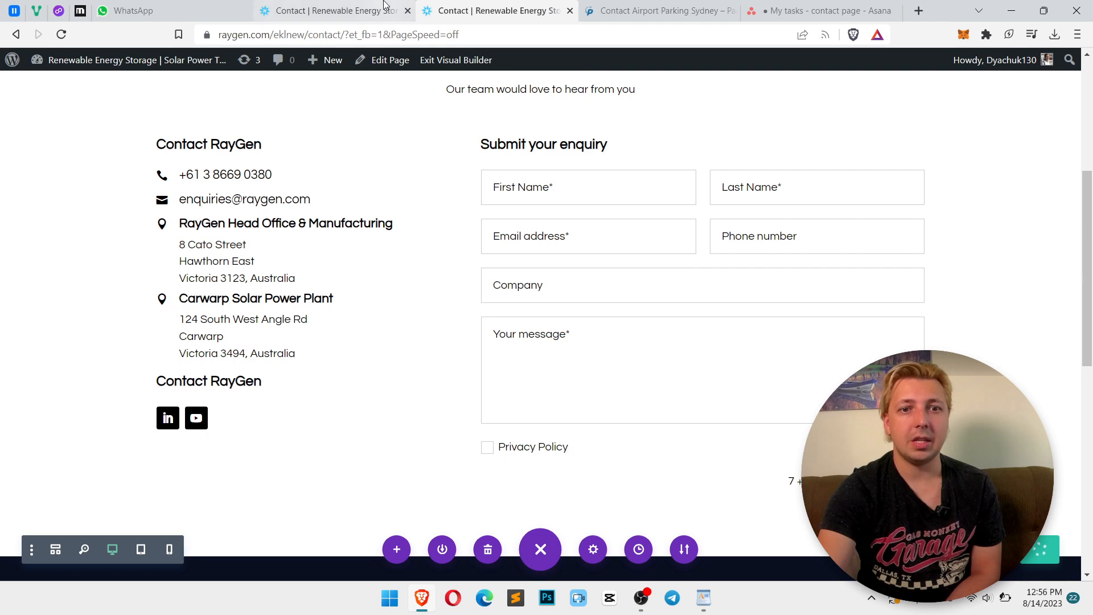
{"action": "left_click", "coordinate": [335, 9]}
{"action": "left_click", "coordinate": [510, 5]}
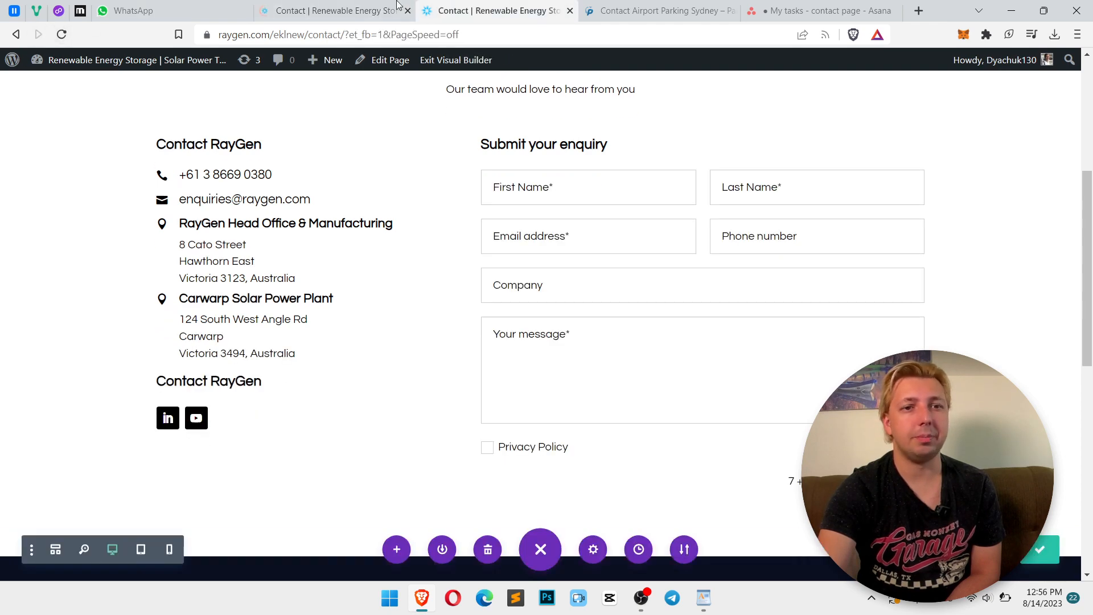
{"action": "left_click", "coordinate": [351, 4]}
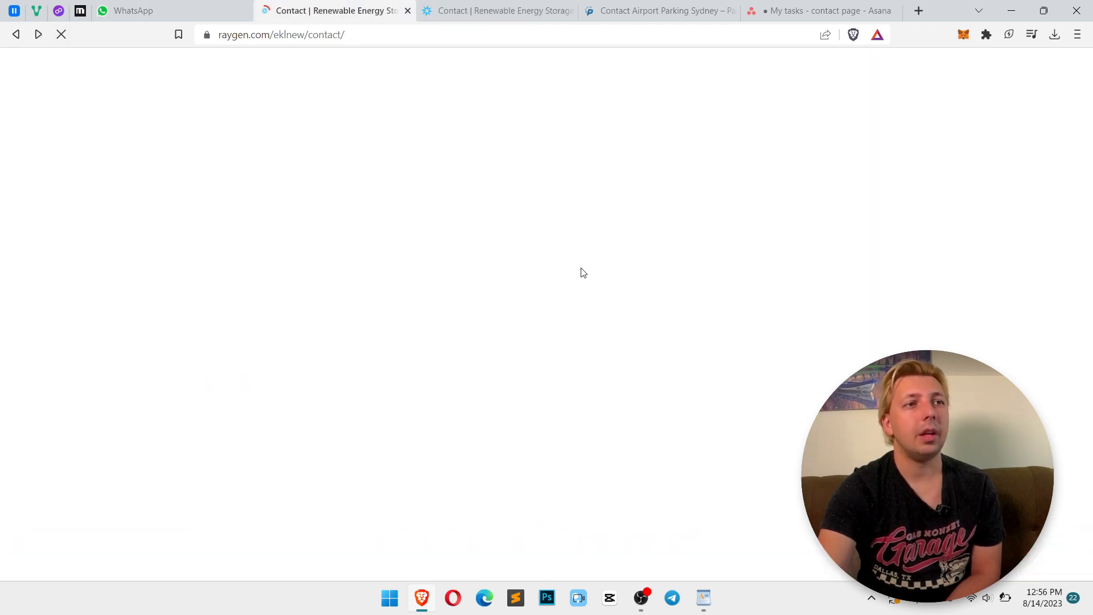
{"action": "left_click", "coordinate": [602, 213]}
{"action": "left_click", "coordinate": [594, 247]}
{"action": "left_click", "coordinate": [566, 300]}
{"action": "type", "text": "test"}
{"action": "left_click", "coordinate": [542, 377]}
{"action": "type", "text": "te"}
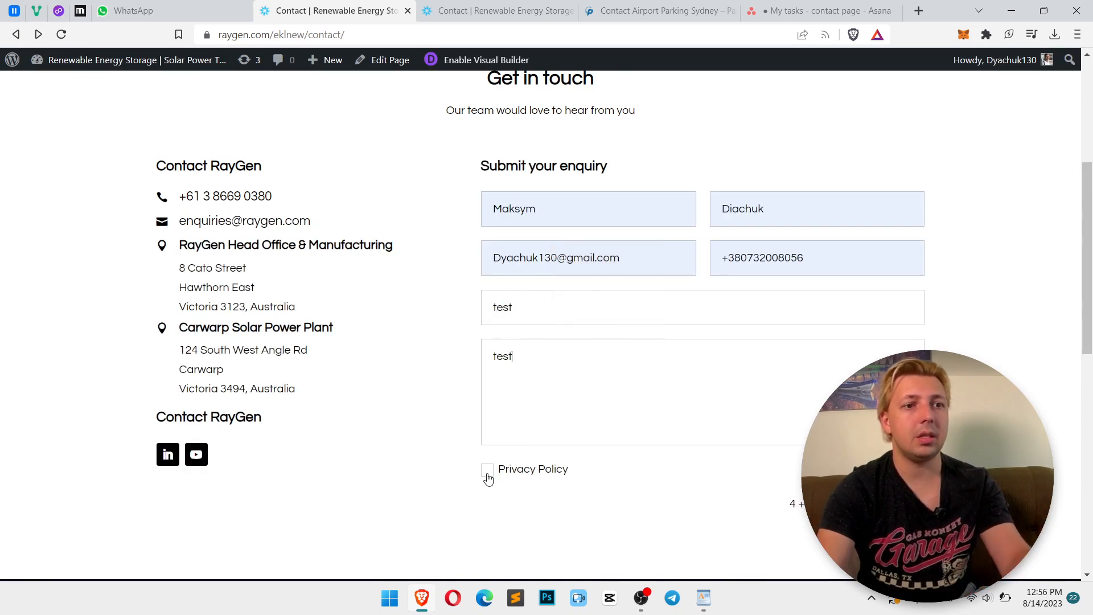
{"action": "left_click", "coordinate": [892, 504]}
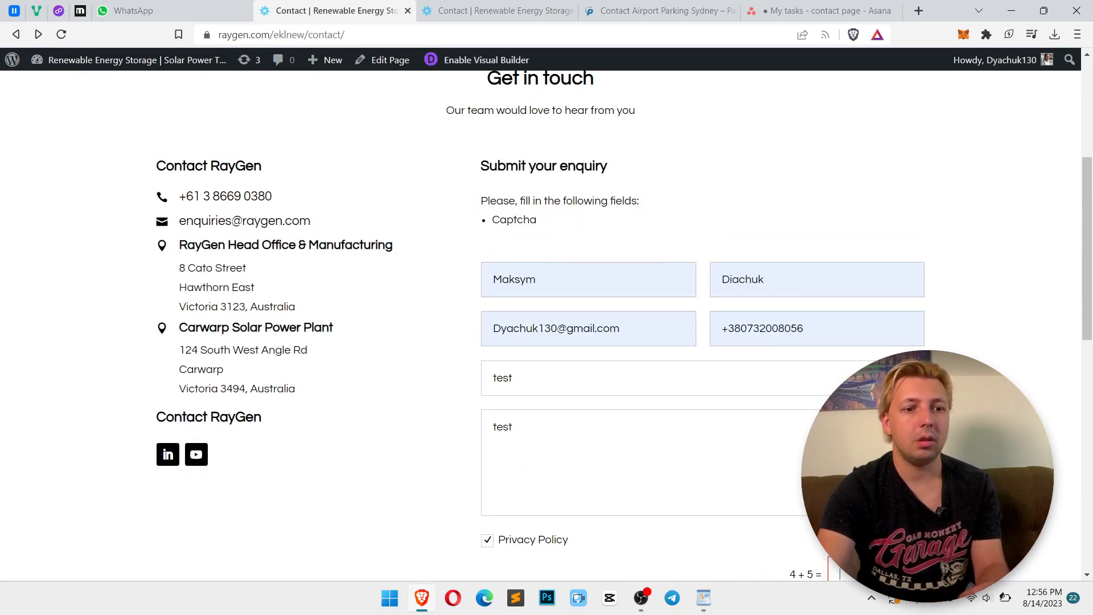
{"action": "key", "text": "Return"}
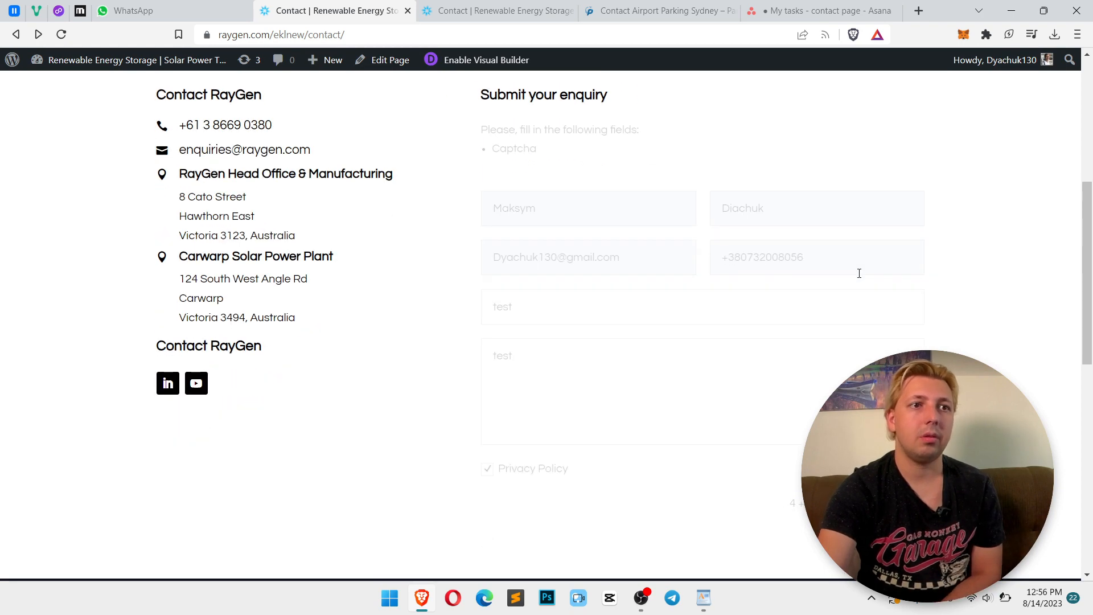
Inspect the enquiry confirmation message on the live page and select its class name
{"action": "right_click", "coordinate": [544, 136]}
{"action": "left_click", "coordinate": [591, 332]}
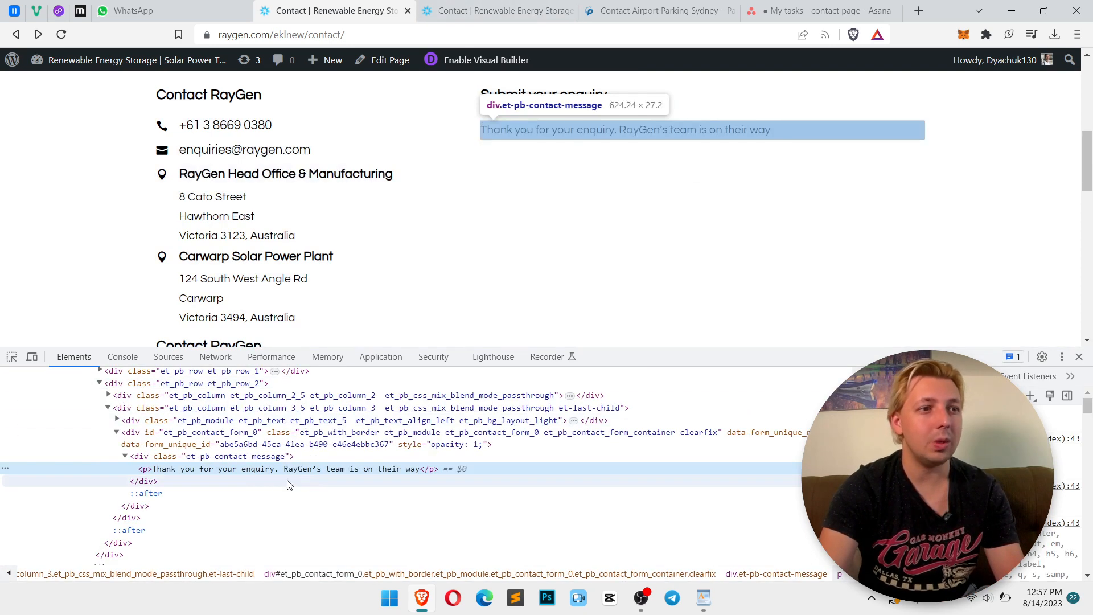
{"action": "double_click", "coordinate": [238, 459]}
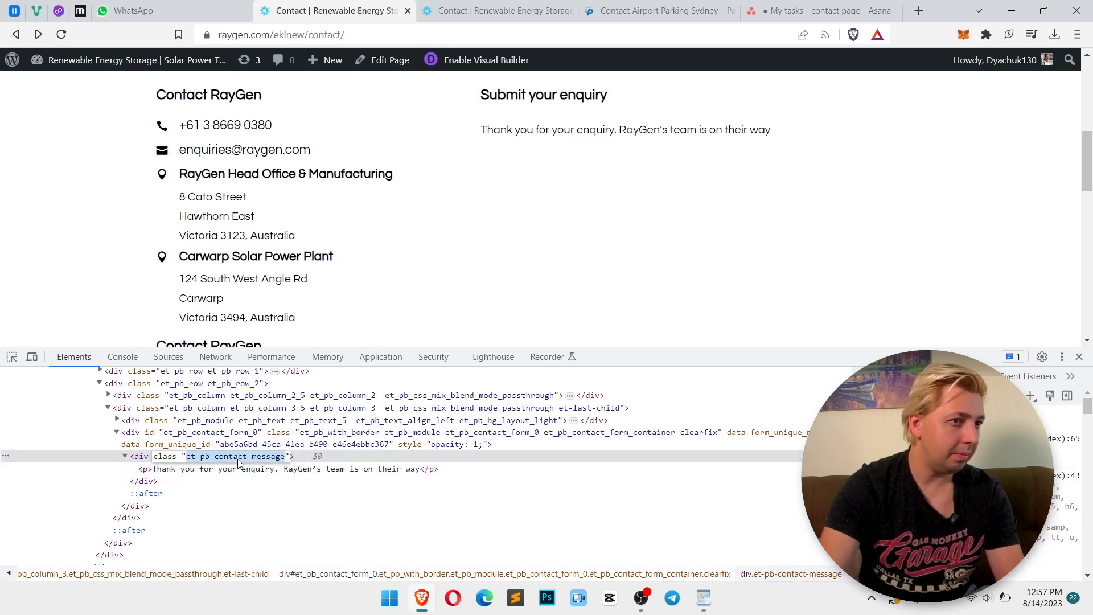
Add page custom CSS giving the .et-pb-contact-message p selector a font-size of 16px
{"action": "left_click", "coordinate": [551, 7]}
{"action": "left_click", "coordinate": [593, 548]}
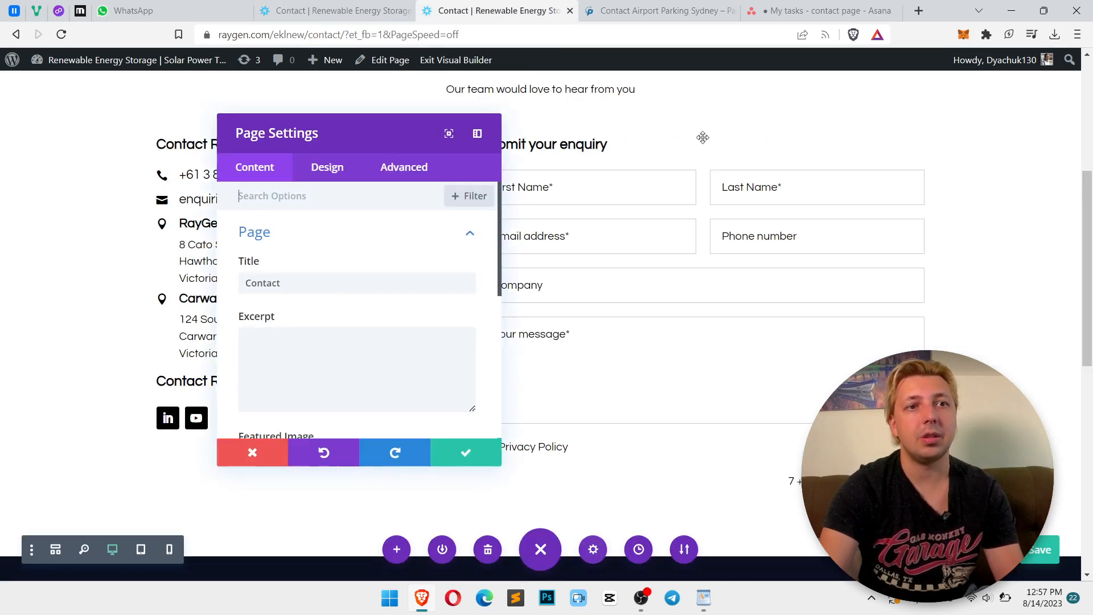
{"action": "left_click", "coordinate": [401, 166]}
{"action": "left_click", "coordinate": [313, 232]}
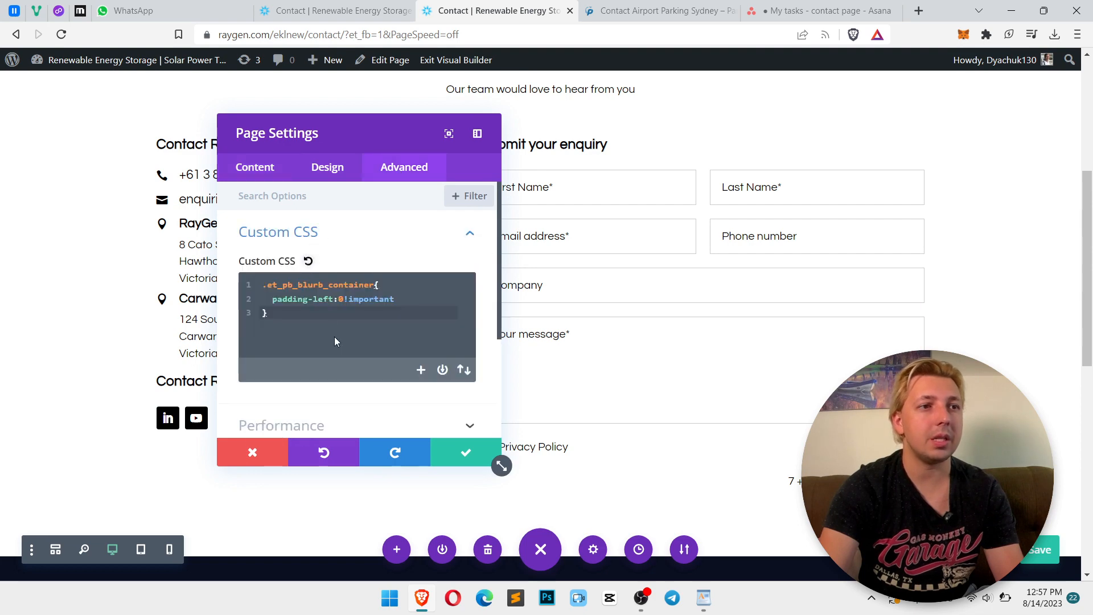
{"action": "key", "text": "Return"}
{"action": "type", "text": ".et-pb-contact-message"}
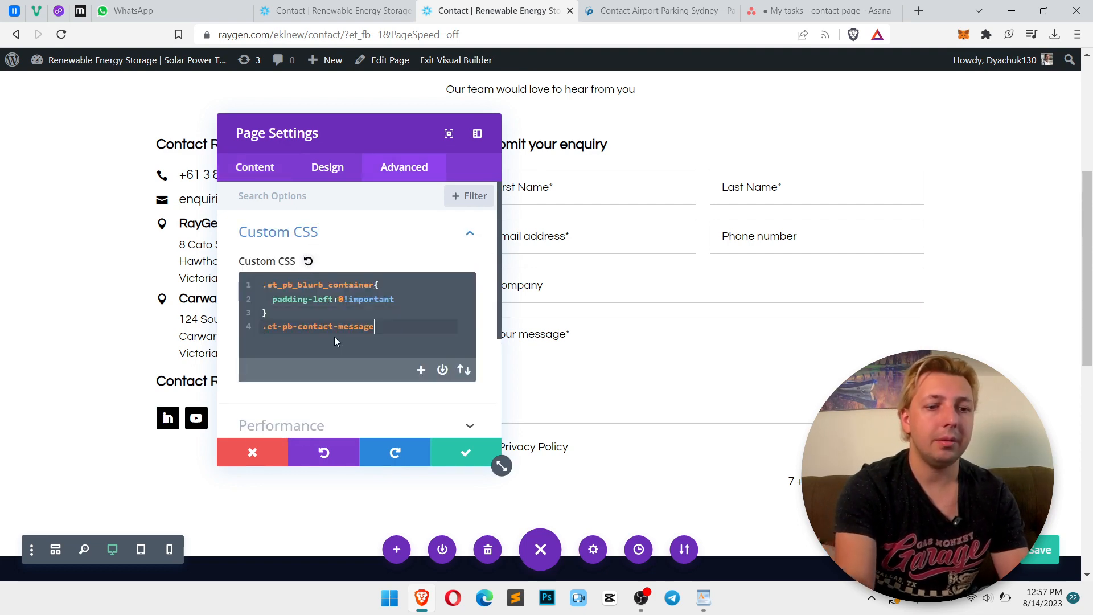
{"action": "type", "text": " p{"}
{"action": "key", "text": "Return"}
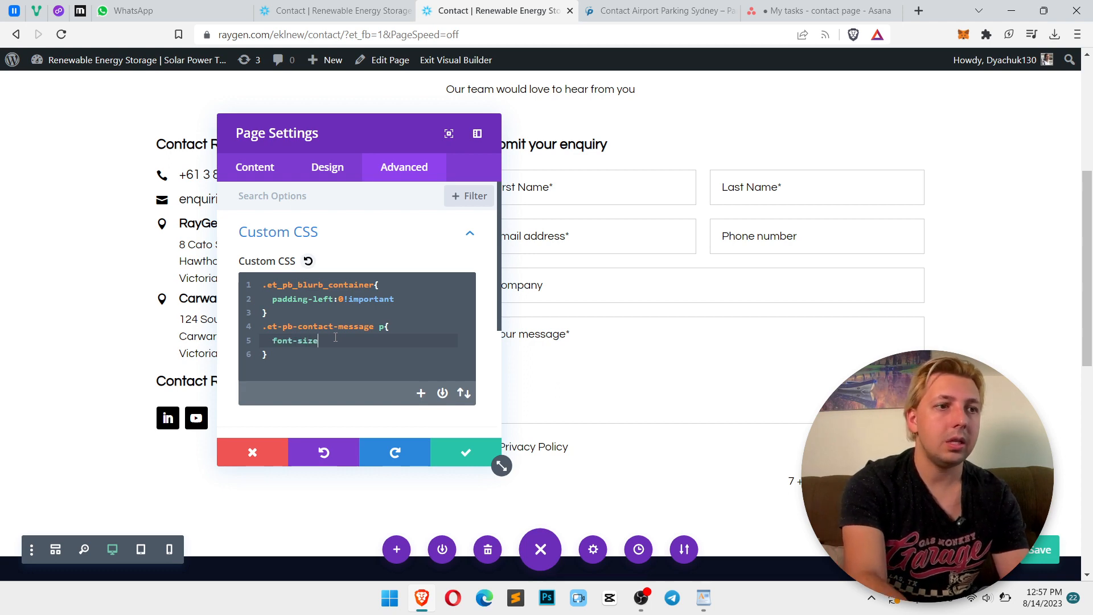
{"action": "type", "text": "font-size:16px;"}
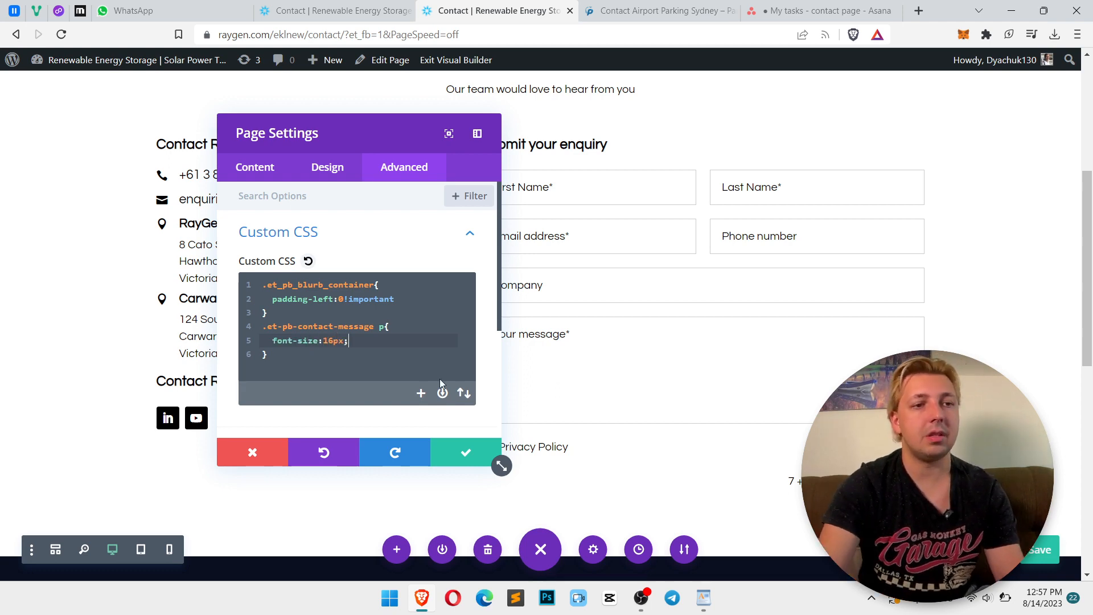
{"action": "left_click", "coordinate": [467, 452]}
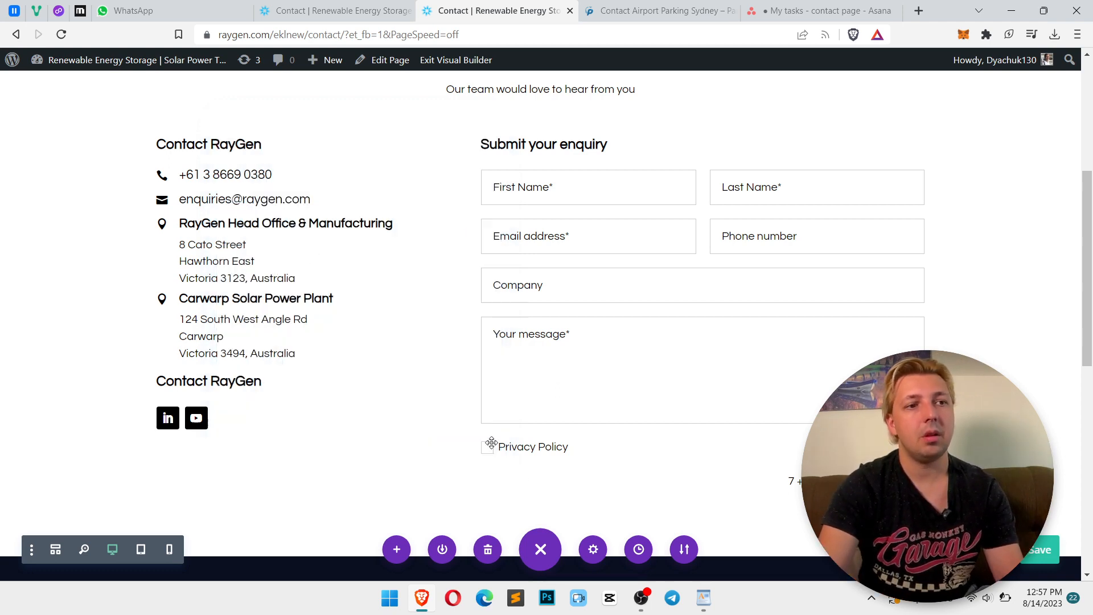
Review the contact form's fields text size in its design settings
{"action": "left_click", "coordinate": [677, 206]}
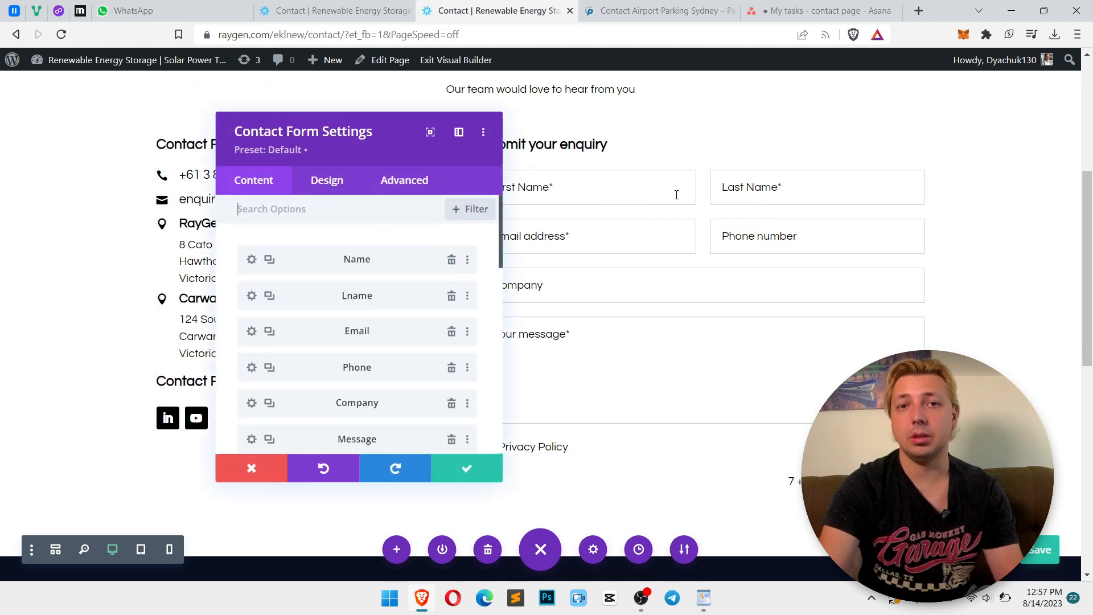
{"action": "left_click", "coordinate": [330, 182]}
{"action": "left_click", "coordinate": [331, 247]}
{"action": "scroll", "coordinate": [425, 335], "scroll_direction": "down", "scroll_amount": 8}
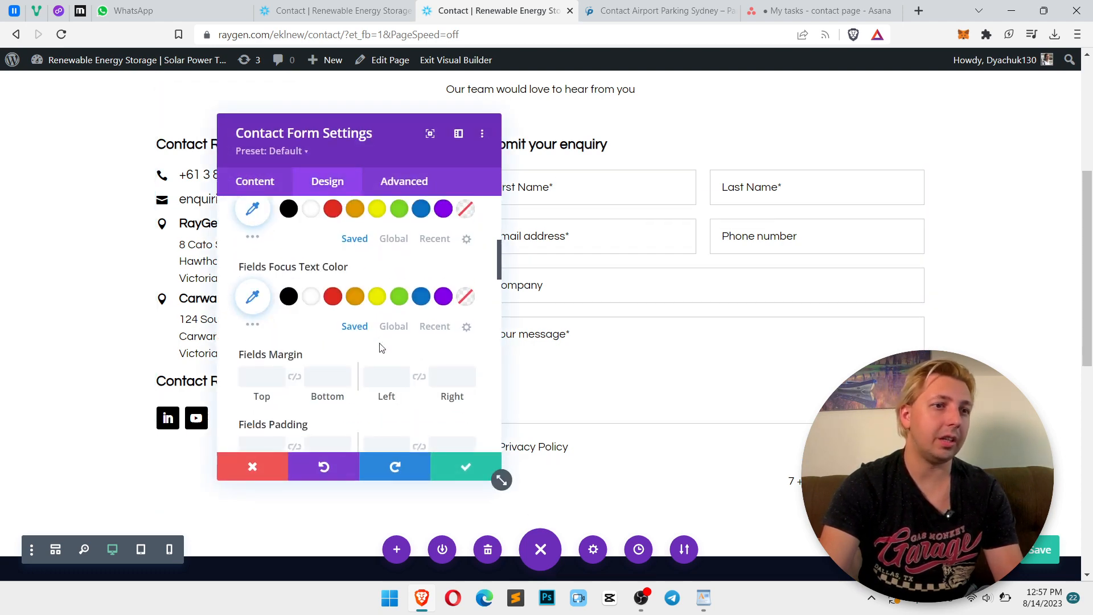
{"action": "scroll", "coordinate": [454, 329], "scroll_direction": "down", "scroll_amount": 3}
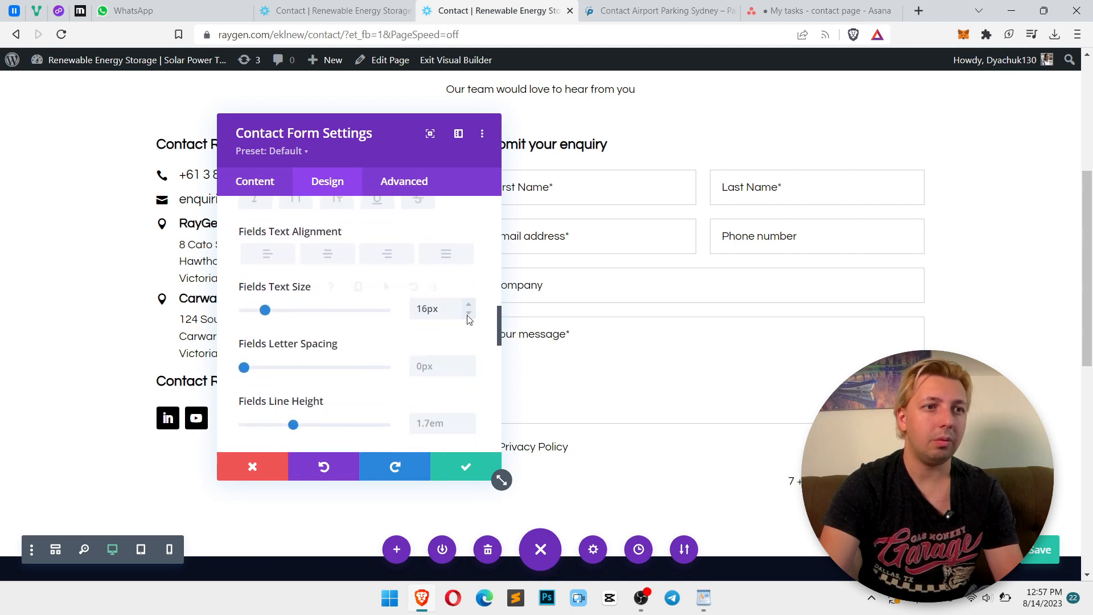
{"action": "left_click", "coordinate": [465, 467]}
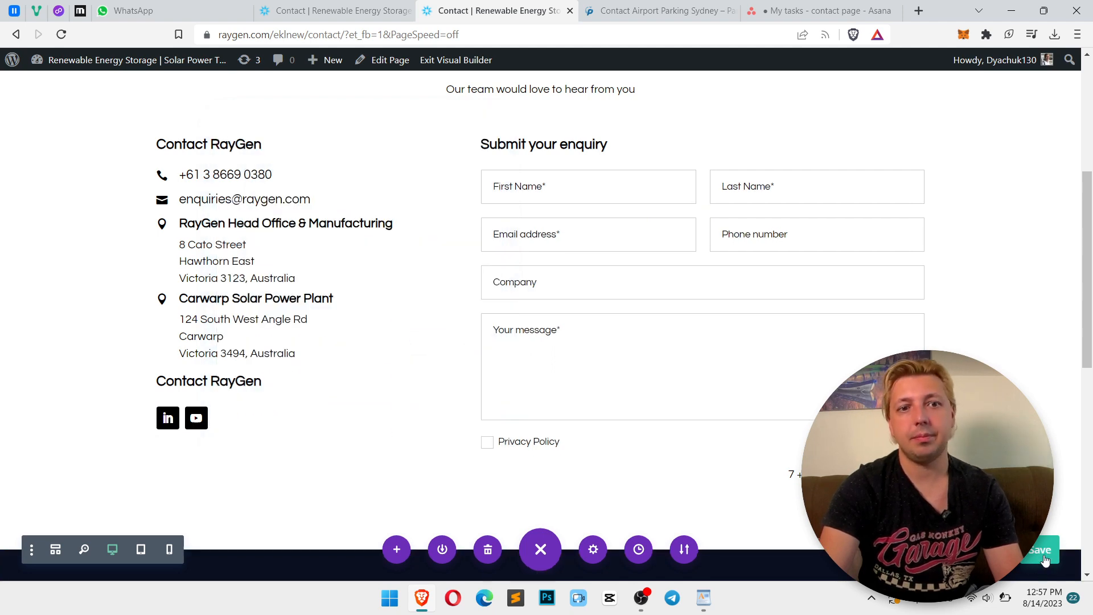
Save the page and close the developer tools on the live page
{"action": "left_click", "coordinate": [1045, 561]}
{"action": "left_click", "coordinate": [317, 9]}
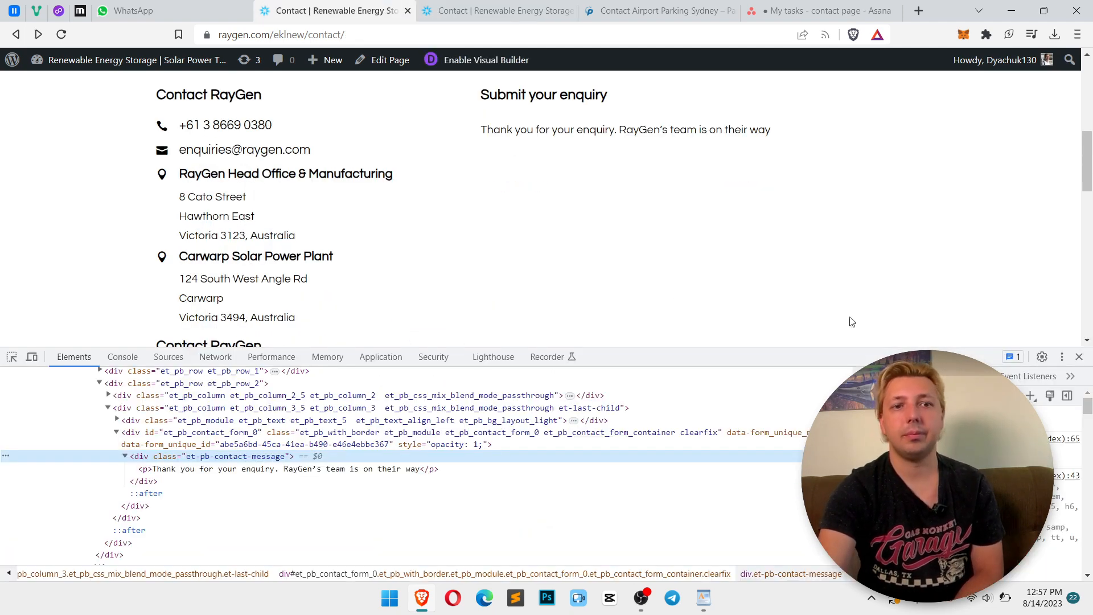
{"action": "left_click", "coordinate": [1079, 356]}
{"action": "left_click", "coordinate": [557, 6]}
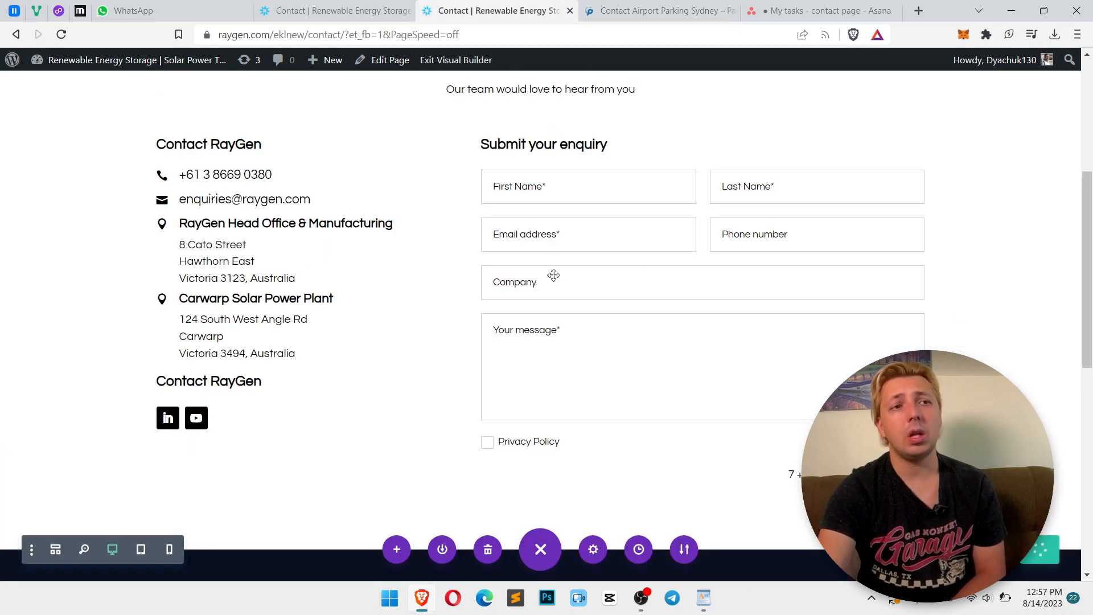
Set the header section's animation style to Fade
{"action": "scroll", "coordinate": [604, 288], "scroll_direction": "up", "scroll_amount": 5}
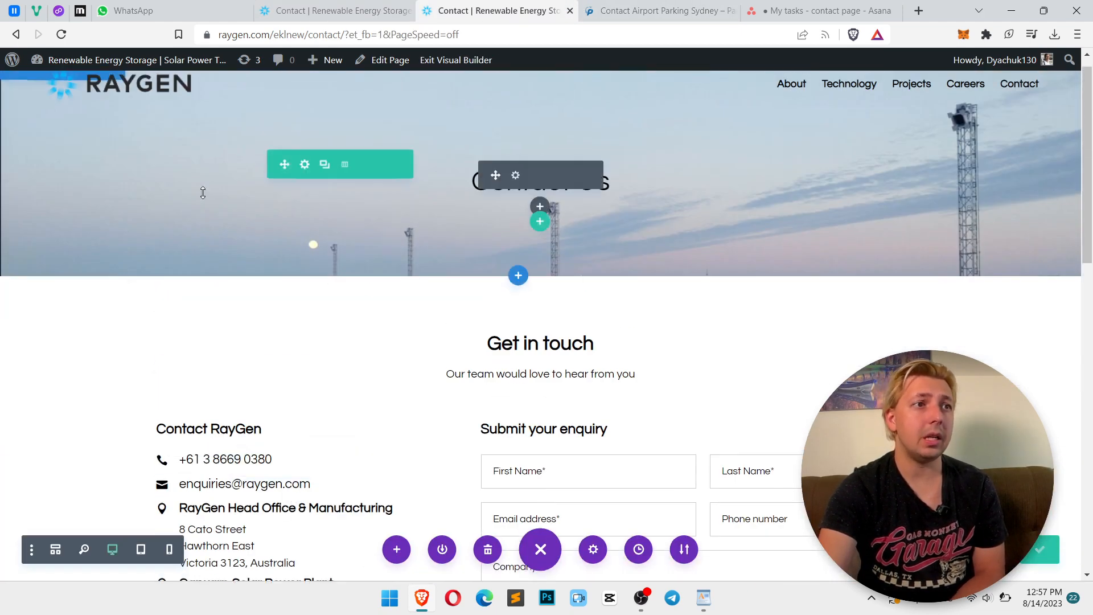
{"action": "left_click", "coordinate": [305, 169]}
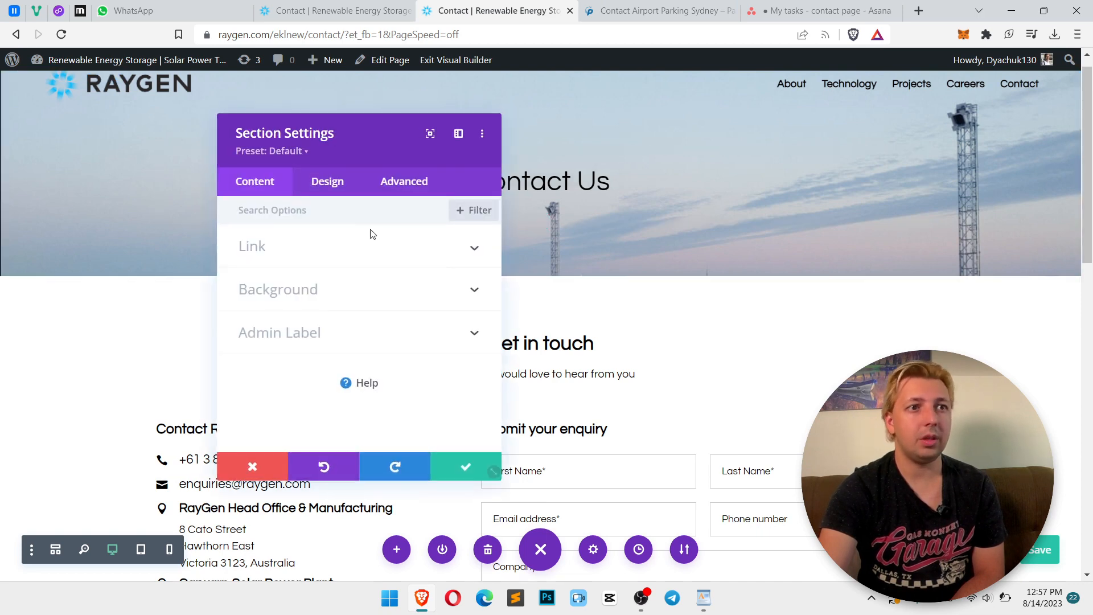
{"action": "left_click", "coordinate": [330, 183]}
{"action": "scroll", "coordinate": [355, 296], "scroll_direction": "down", "scroll_amount": 3}
{"action": "scroll", "coordinate": [301, 393], "scroll_direction": "down", "scroll_amount": 1}
{"action": "left_click", "coordinate": [319, 358]}
{"action": "left_click", "coordinate": [339, 300]}
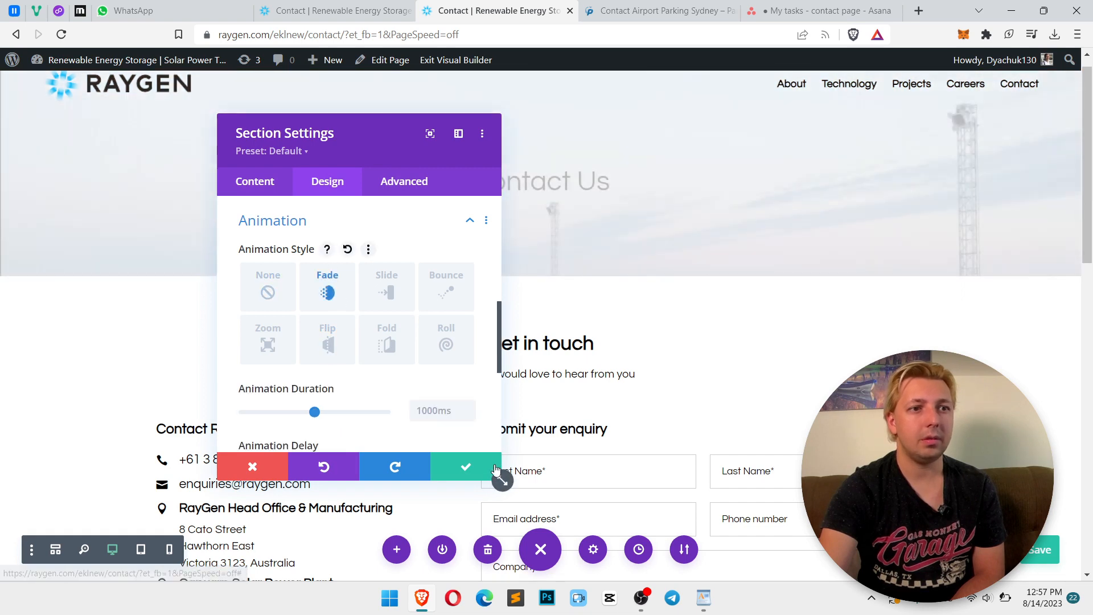
{"action": "left_click", "coordinate": [465, 465]}
Set the Get in touch row's animation style to Fade
{"action": "mouse_move", "coordinate": [234, 311]}
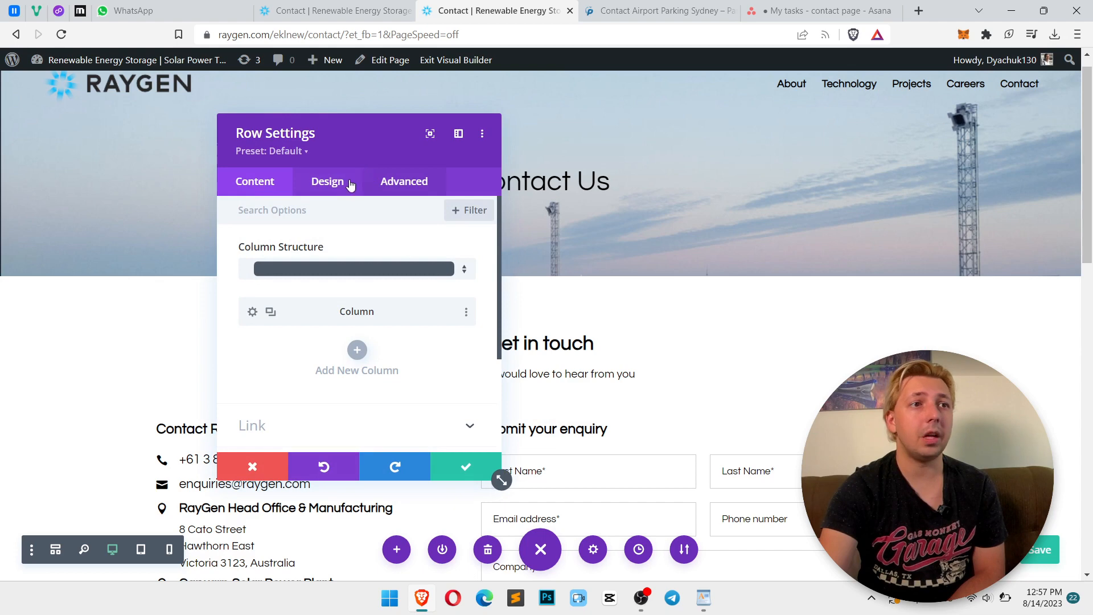
{"action": "left_click", "coordinate": [327, 181]}
{"action": "scroll", "coordinate": [327, 353], "scroll_direction": "down", "scroll_amount": 2}
{"action": "left_click", "coordinate": [333, 366]}
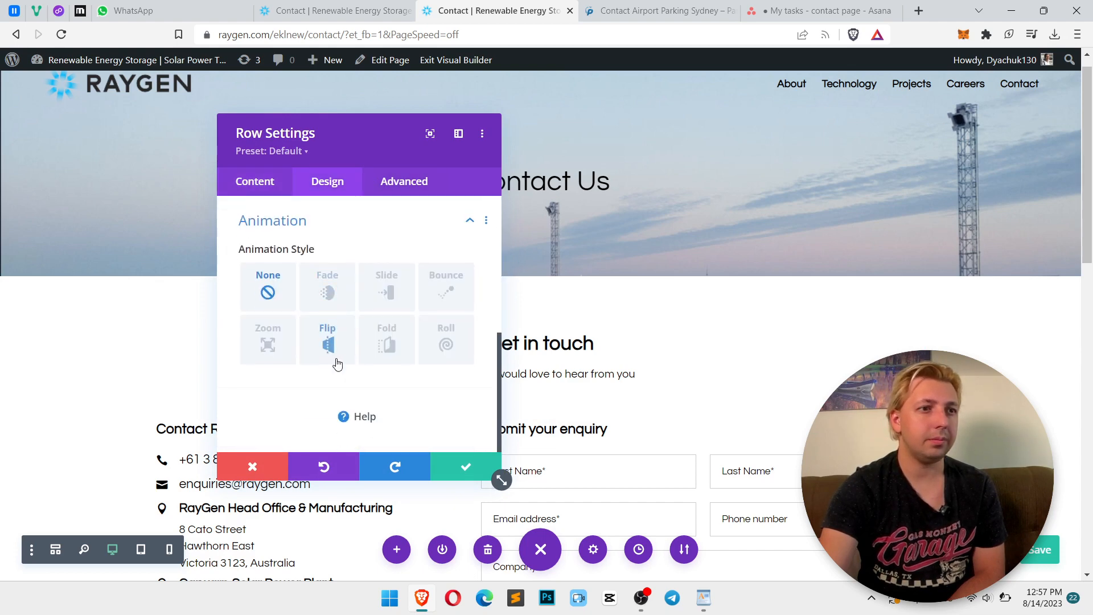
{"action": "left_click", "coordinate": [328, 286]}
{"action": "left_click", "coordinate": [467, 468]}
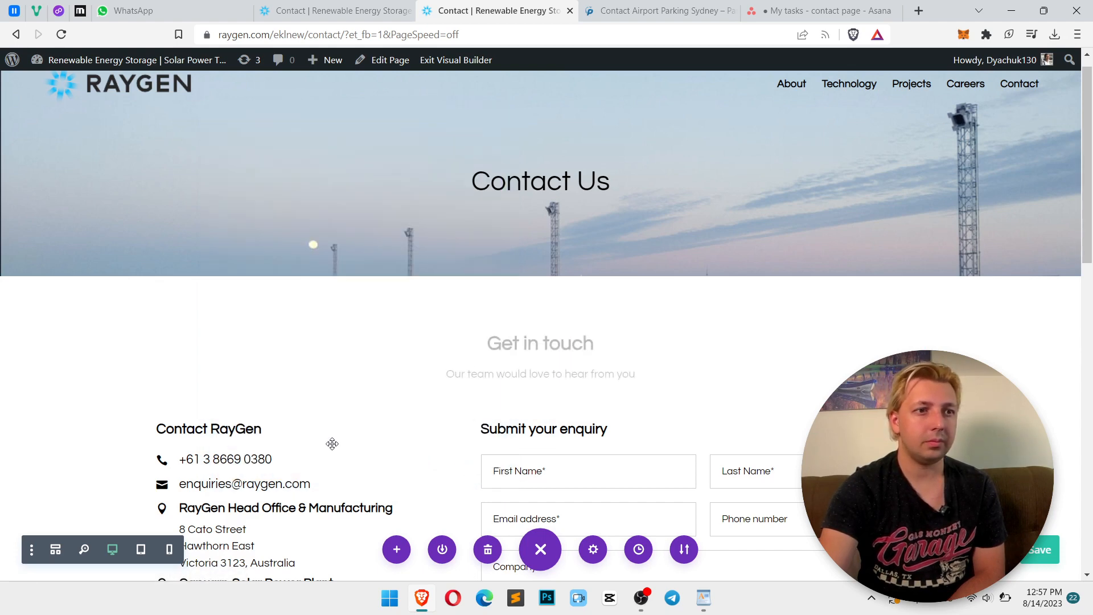
Set the contact details and form row's animation style to Fade
{"action": "scroll", "coordinate": [193, 327], "scroll_direction": "down", "scroll_amount": 1}
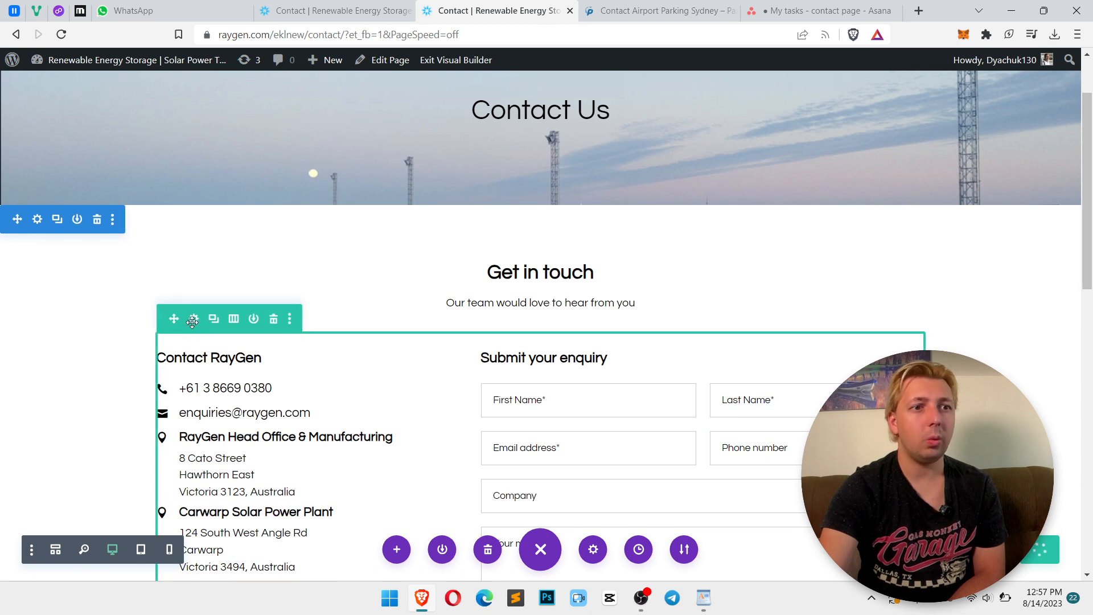
{"action": "left_click", "coordinate": [194, 322]}
{"action": "left_click", "coordinate": [342, 183]}
{"action": "scroll", "coordinate": [344, 256], "scroll_direction": "down", "scroll_amount": 2}
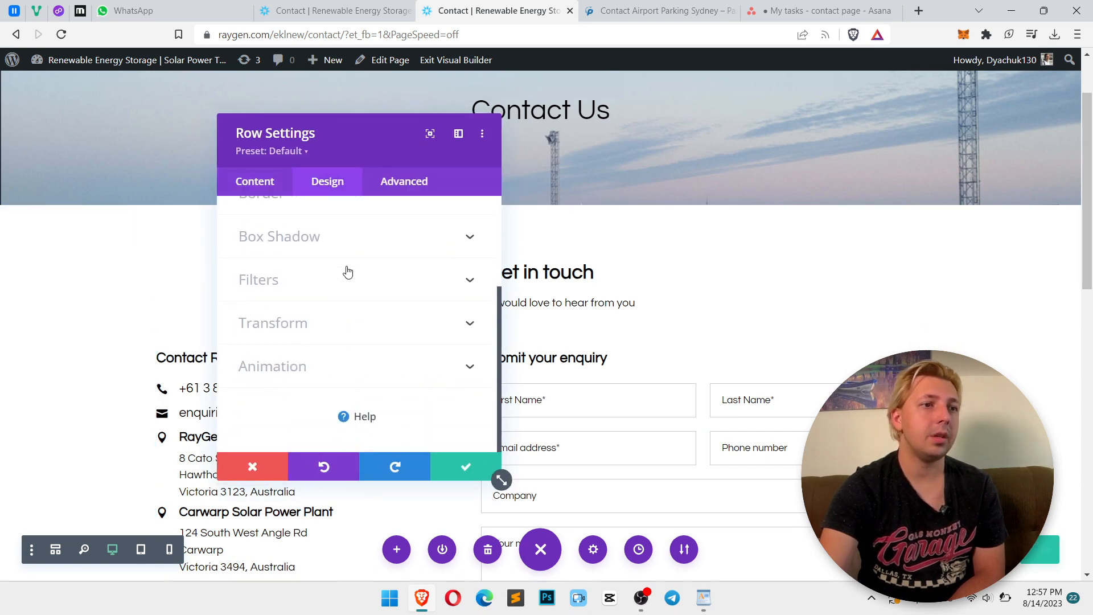
{"action": "left_click", "coordinate": [335, 364]}
{"action": "left_click", "coordinate": [328, 288]}
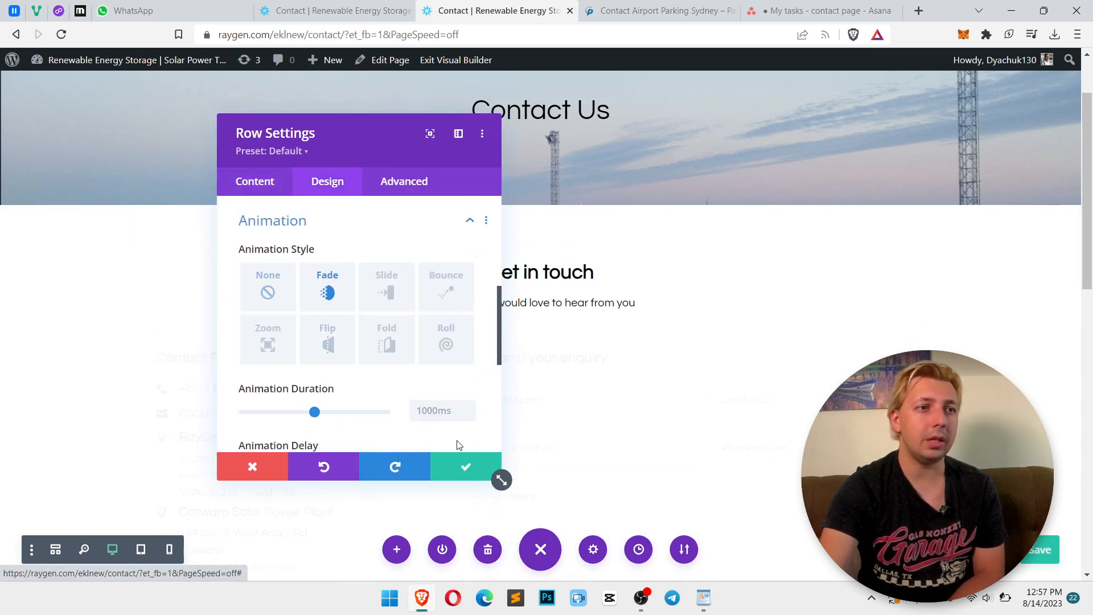
{"action": "left_click", "coordinate": [466, 466]}
Save the page in the builder
{"action": "scroll", "coordinate": [740, 456], "scroll_direction": "down", "scroll_amount": 6}
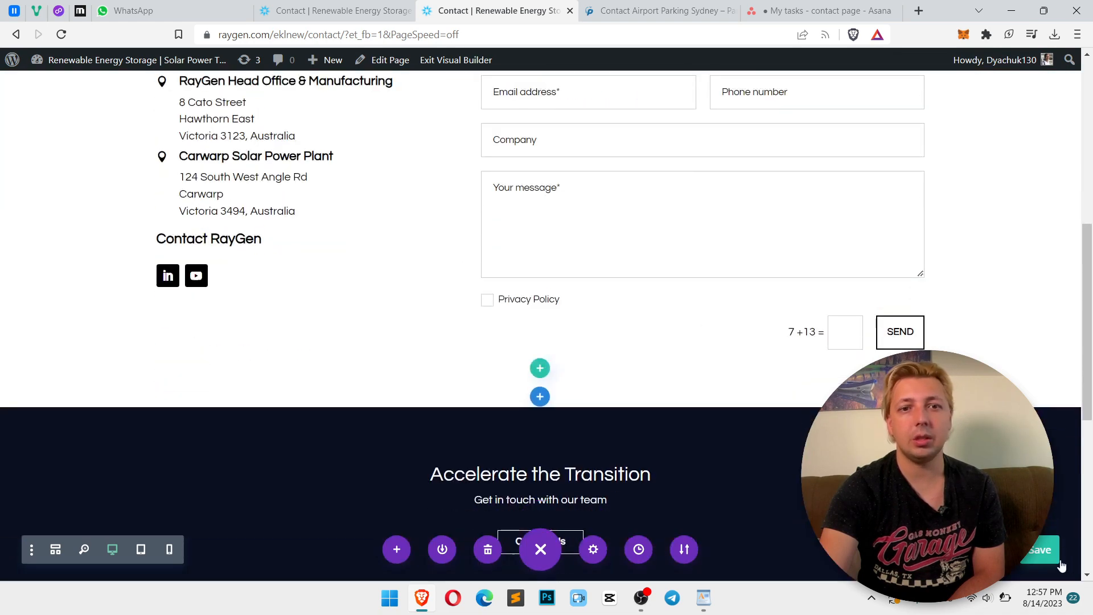
{"action": "left_click", "coordinate": [1037, 549]}
{"action": "scroll", "coordinate": [609, 348], "scroll_direction": "up", "scroll_amount": 3}
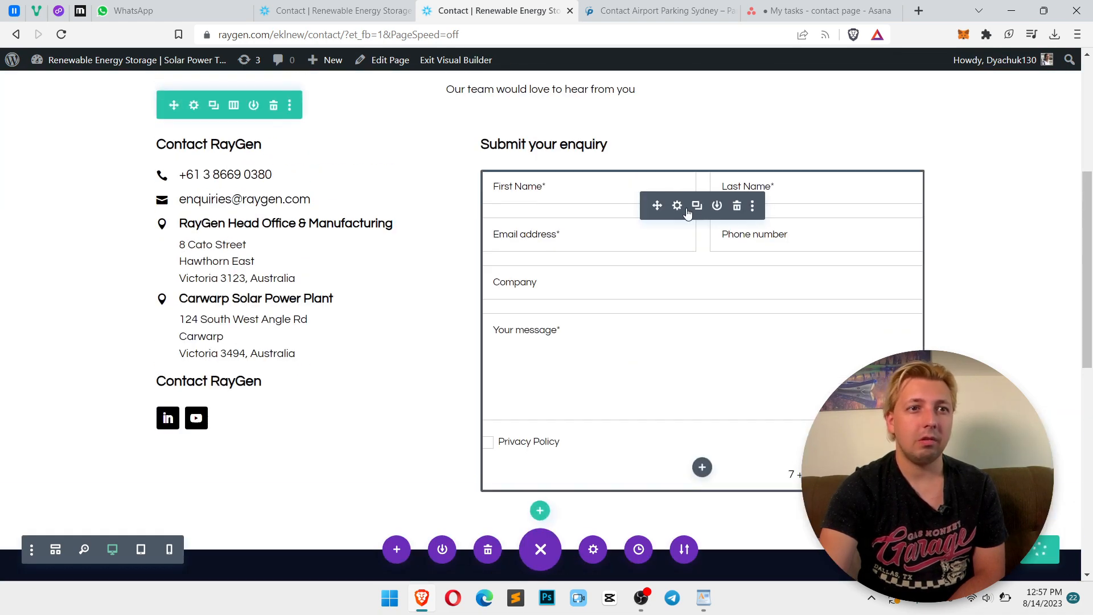
Tick the Privacy Policy box on the live contact page's form
{"action": "key", "text": "ctrl+shift+Tab"}
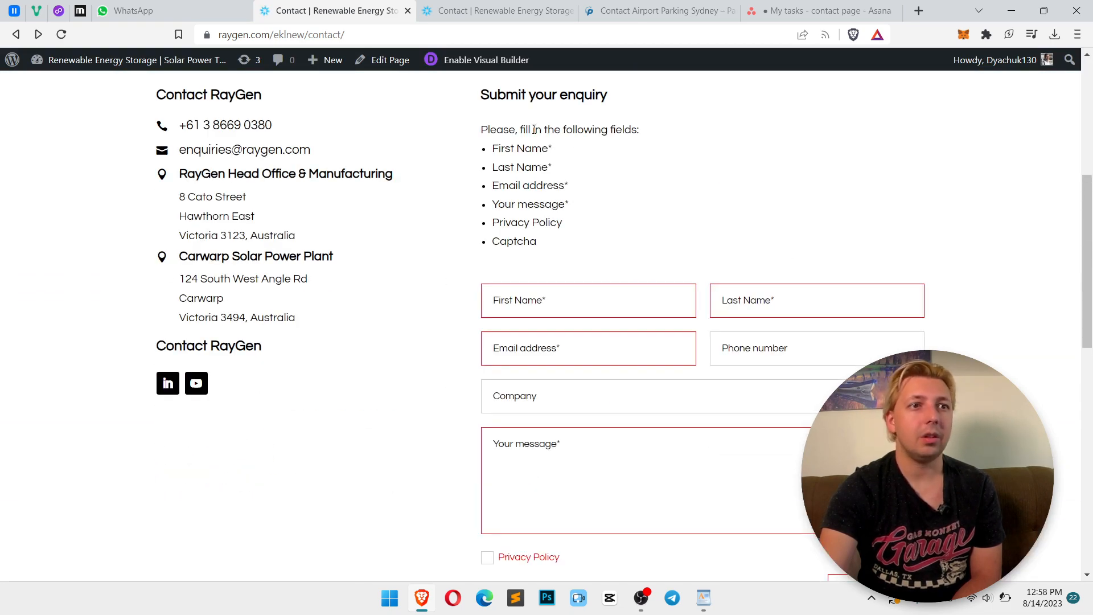
{"action": "left_click_drag", "start_coordinate": [533, 129], "coordinate": [588, 255]}
{"action": "left_click", "coordinate": [587, 254]}
{"action": "scroll", "coordinate": [508, 341], "scroll_direction": "down", "scroll_amount": 4}
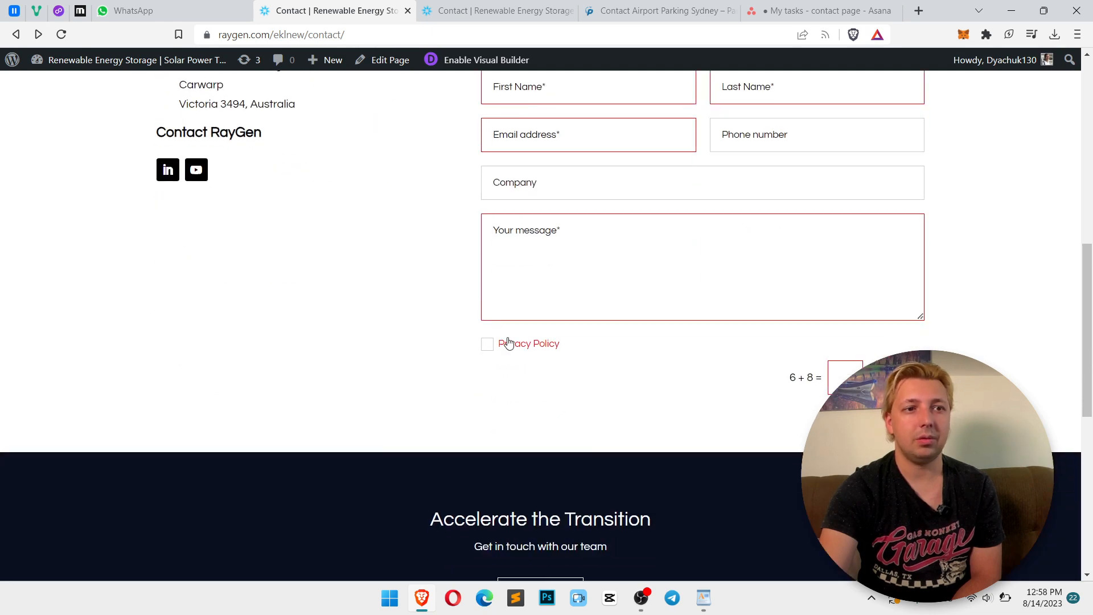
{"action": "left_click", "coordinate": [489, 347]}
{"action": "scroll", "coordinate": [580, 344], "scroll_direction": "up", "scroll_amount": 1}
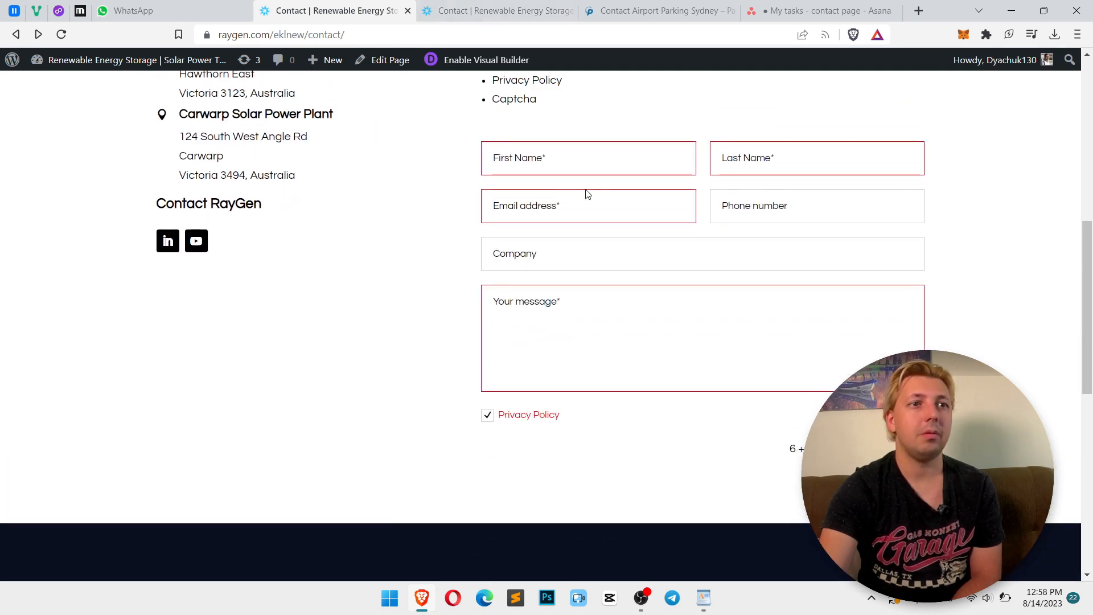
Fill the form with autofilled contact details and test as company and message
{"action": "left_click", "coordinate": [545, 164]}
{"action": "left_click", "coordinate": [575, 197]}
{"action": "left_click", "coordinate": [532, 251]}
{"action": "type", "text": "test"}
{"action": "left_click", "coordinate": [523, 322]}
{"action": "type", "text": "t"}
Submit the test enquiry
{"action": "scroll", "coordinate": [546, 324], "scroll_direction": "up", "scroll_amount": 1}
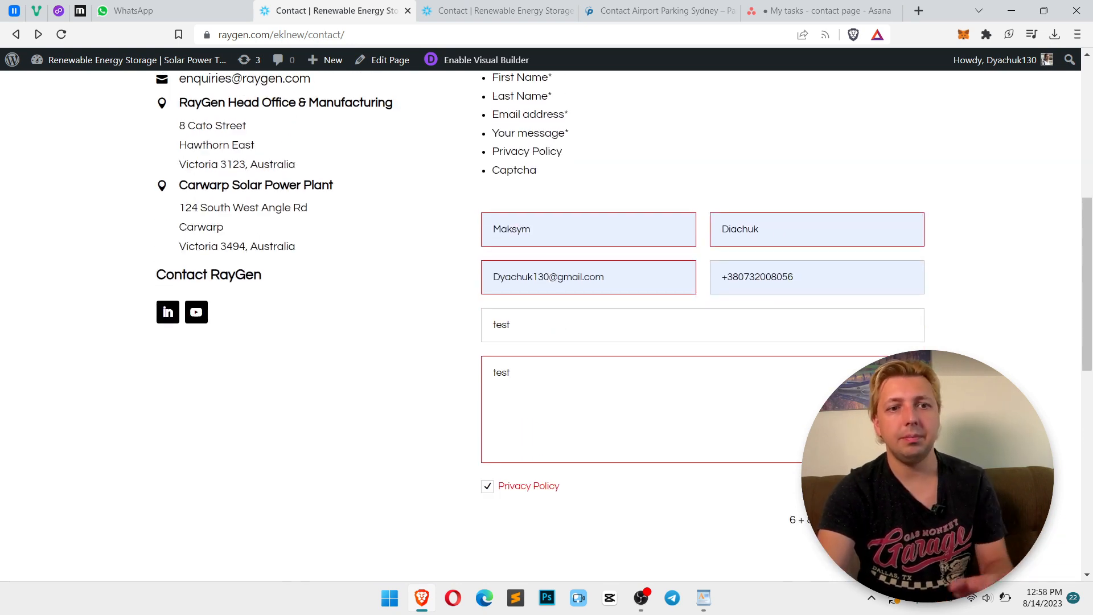
{"action": "scroll", "coordinate": [547, 325], "scroll_direction": "up", "scroll_amount": 3}
{"action": "scroll", "coordinate": [546, 325], "scroll_direction": "down", "scroll_amount": 2}
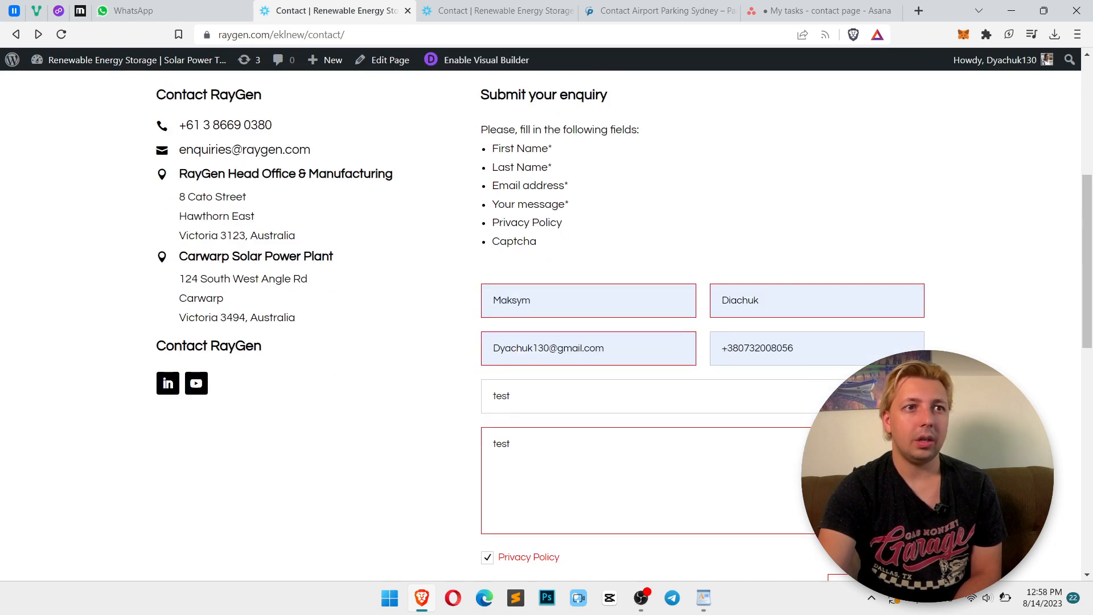
{"action": "scroll", "coordinate": [546, 324], "scroll_direction": "down", "scroll_amount": 1}
{"action": "left_click", "coordinate": [883, 519]}
{"action": "scroll", "coordinate": [883, 519], "scroll_direction": "up", "scroll_amount": 2}
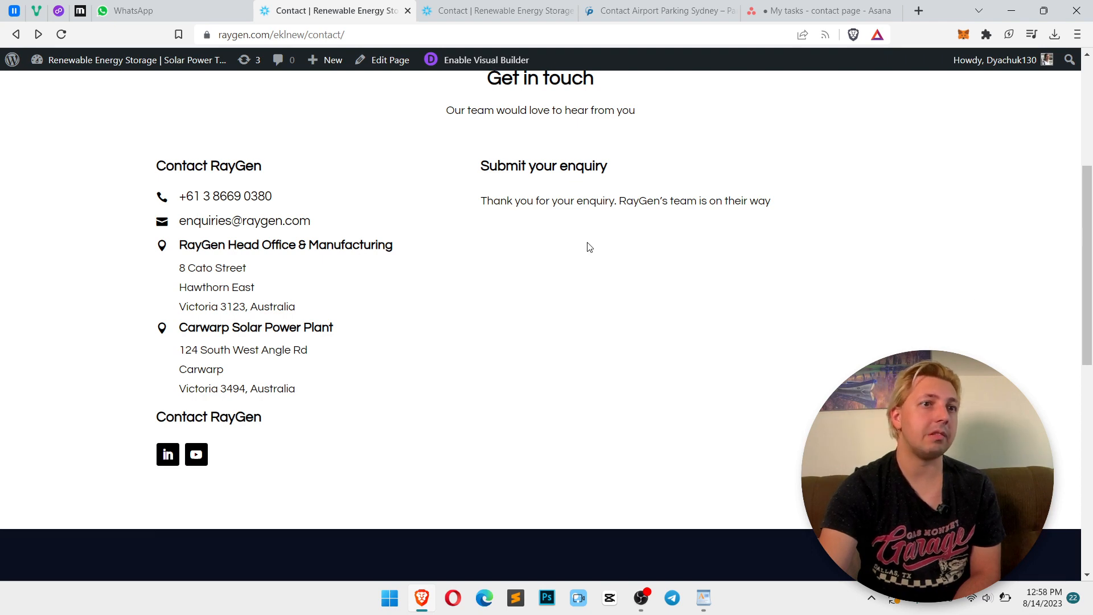
Inspect the confirmation message on the live page and return to the builder
{"action": "right_click", "coordinate": [488, 217]}
{"action": "right_click", "coordinate": [501, 204]}
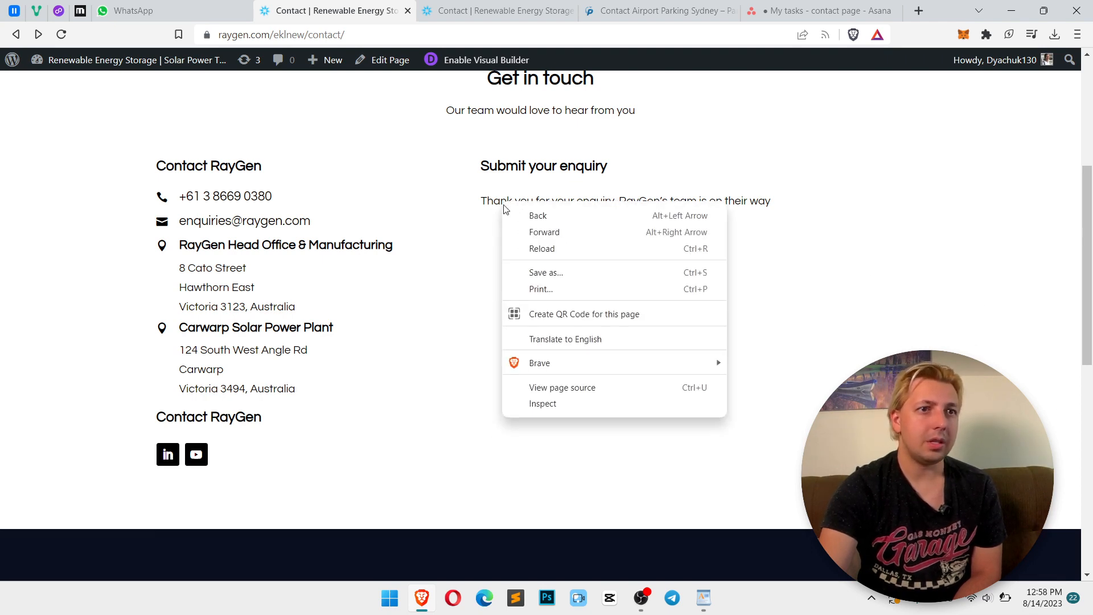
{"action": "left_click", "coordinate": [551, 410]}
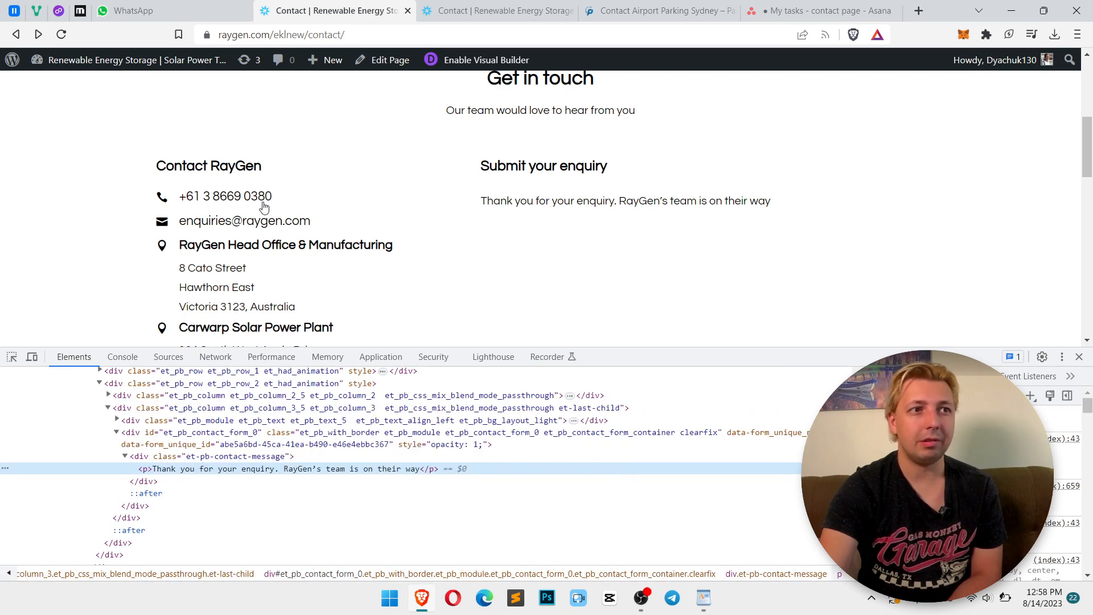
{"action": "left_click", "coordinate": [1077, 357]}
{"action": "key", "text": "ctrl+Tab"}
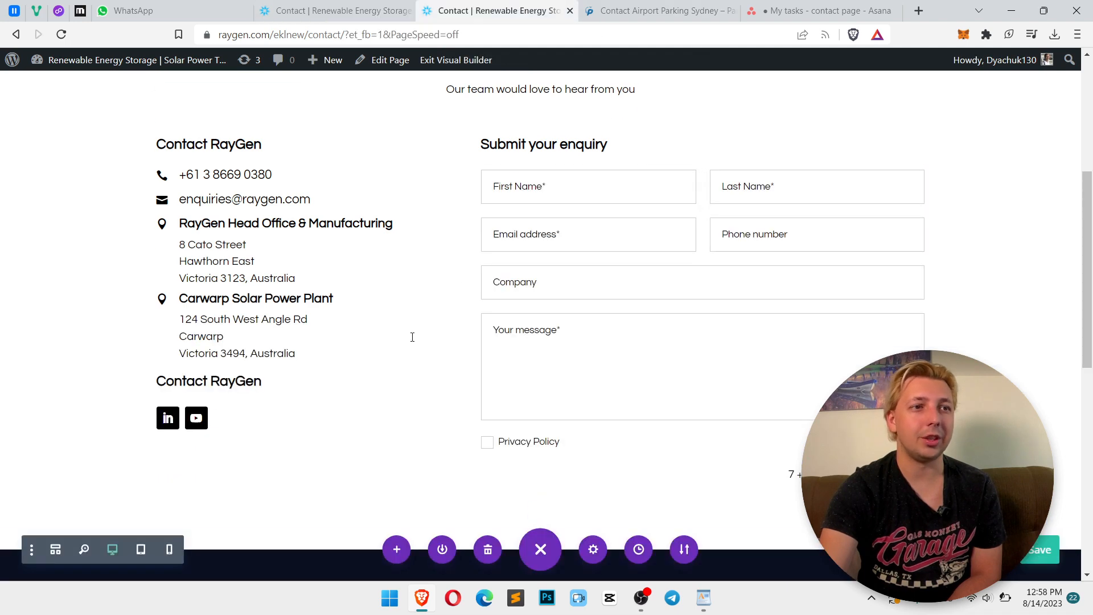
{"action": "mouse_move", "coordinate": [272, 179]}
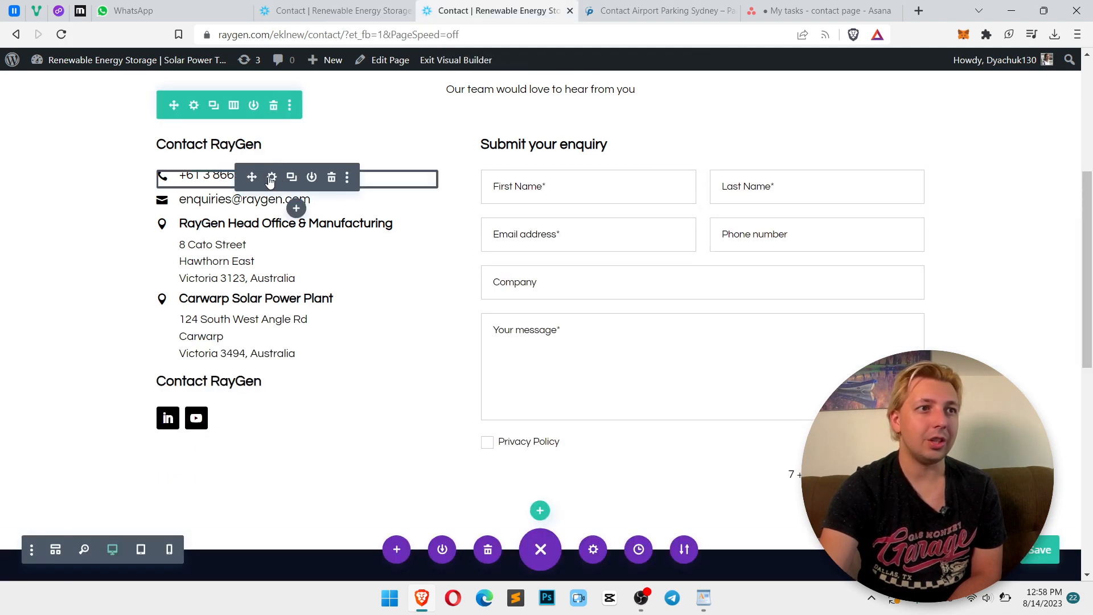
Set the phone blurb's title text size to 16px and keep the change
{"action": "left_click", "coordinate": [271, 179]}
{"action": "left_click", "coordinate": [328, 181]}
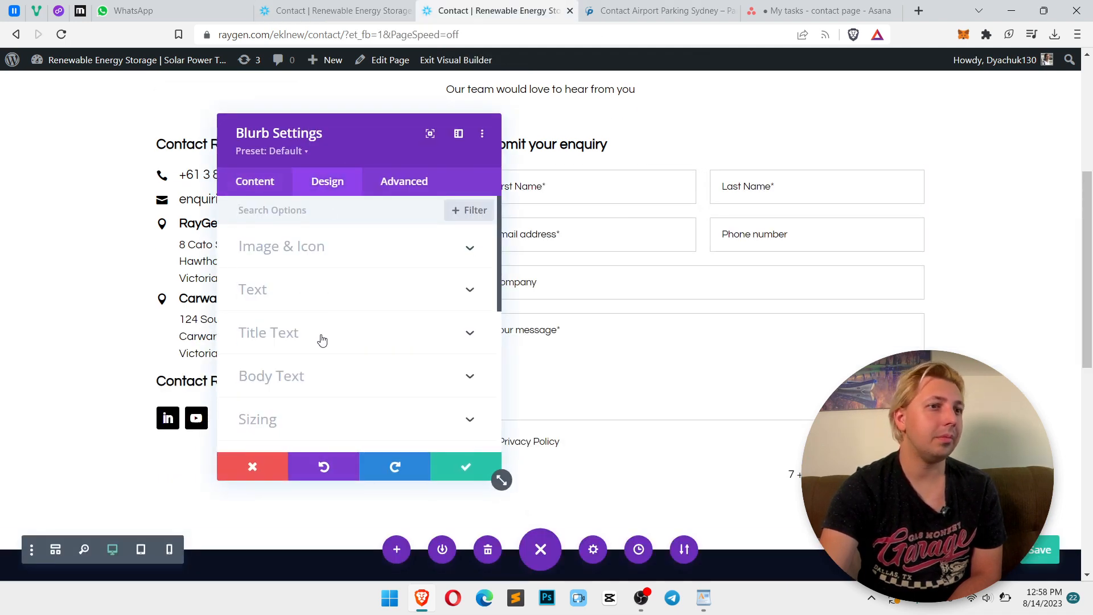
{"action": "left_click", "coordinate": [321, 336]}
{"action": "left_click_drag", "start_coordinate": [359, 133], "coordinate": [620, 123]}
{"action": "scroll", "coordinate": [677, 296], "scroll_direction": "down", "scroll_amount": 3}
{"action": "scroll", "coordinate": [677, 296], "scroll_direction": "down", "scroll_amount": 2}
{"action": "left_click", "coordinate": [730, 340]}
{"action": "left_click", "coordinate": [731, 340]}
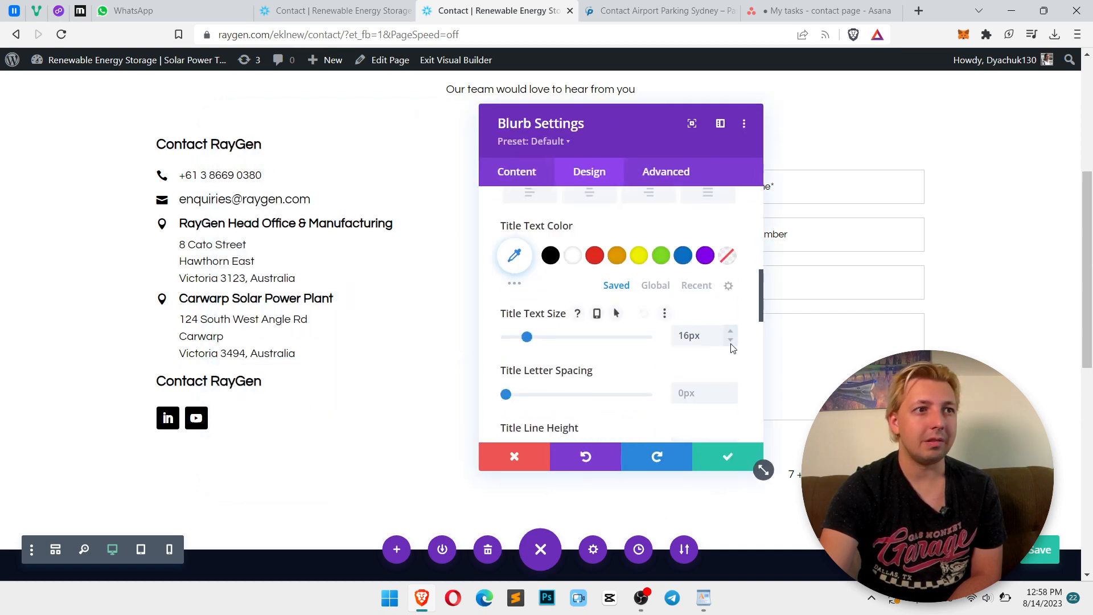
{"action": "left_click", "coordinate": [728, 455]}
Set the email blurb's title text size to 16px and keep the change
{"action": "mouse_move", "coordinate": [270, 204]}
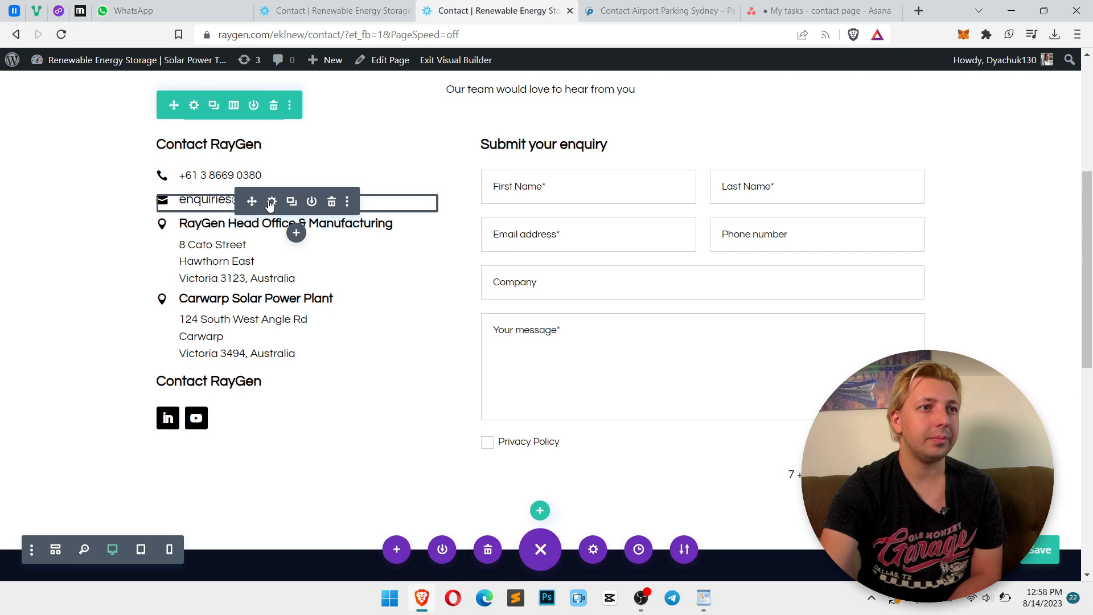
{"action": "left_click", "coordinate": [589, 171]}
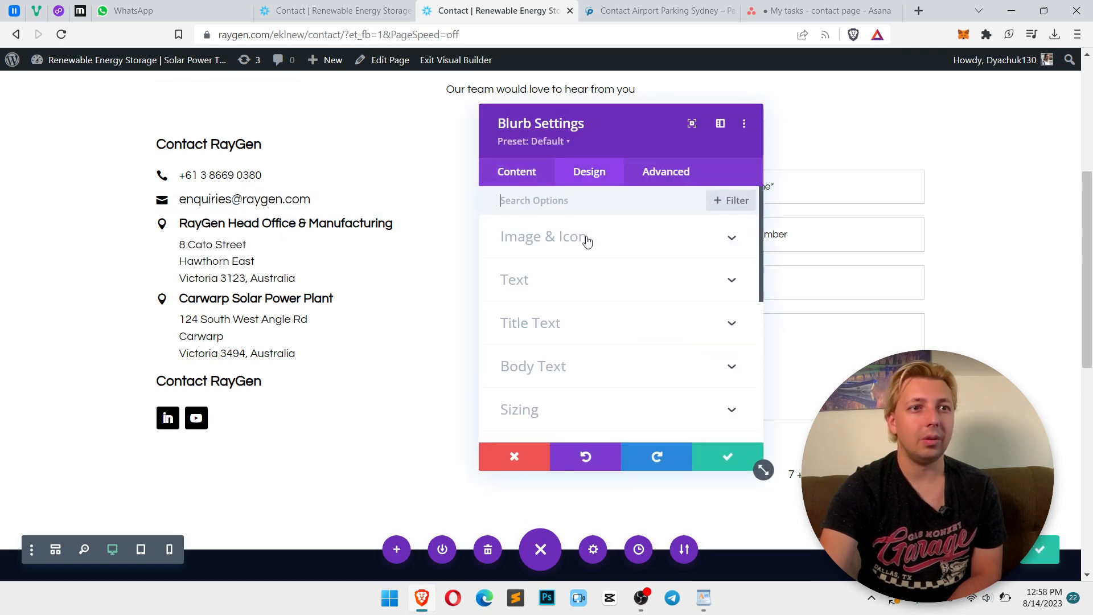
{"action": "left_click", "coordinate": [626, 323]}
{"action": "scroll", "coordinate": [692, 336], "scroll_direction": "down", "scroll_amount": 5}
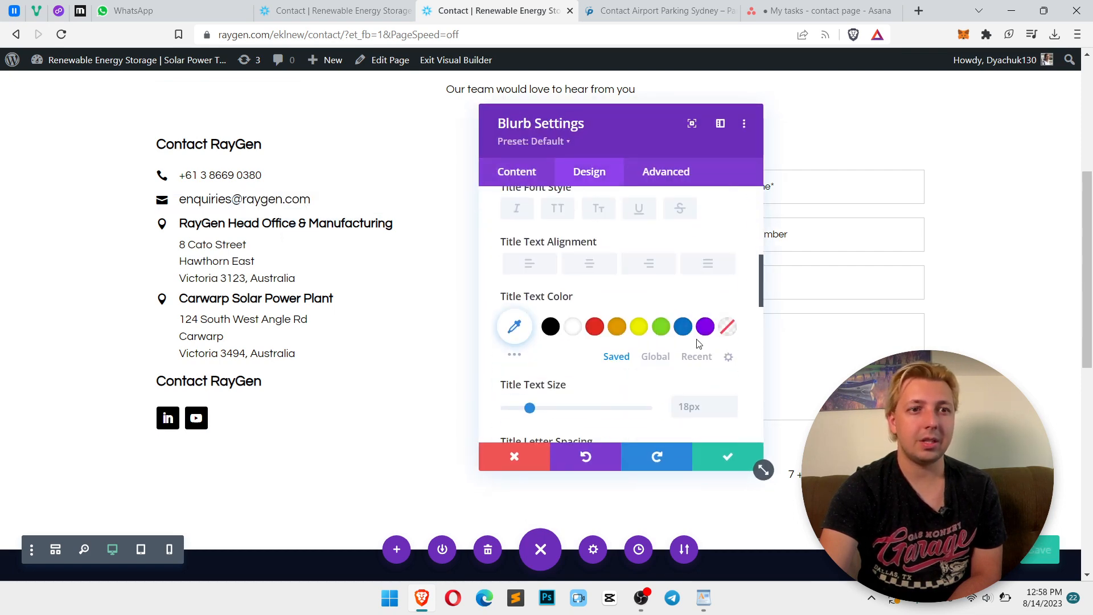
{"action": "left_click", "coordinate": [730, 340]}
{"action": "left_click", "coordinate": [731, 341]}
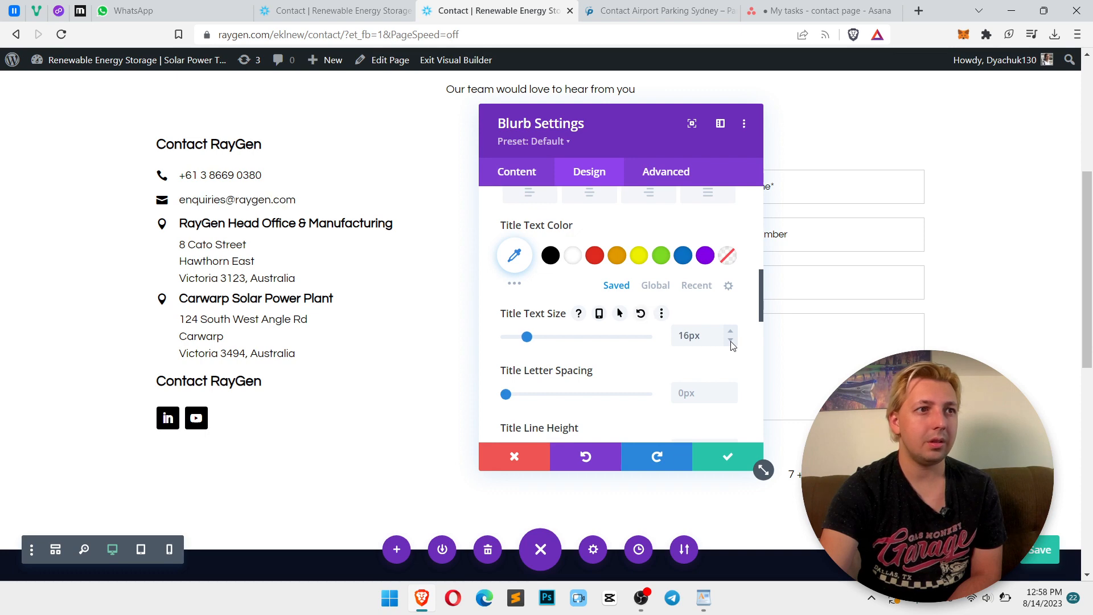
{"action": "left_click", "coordinate": [732, 460]}
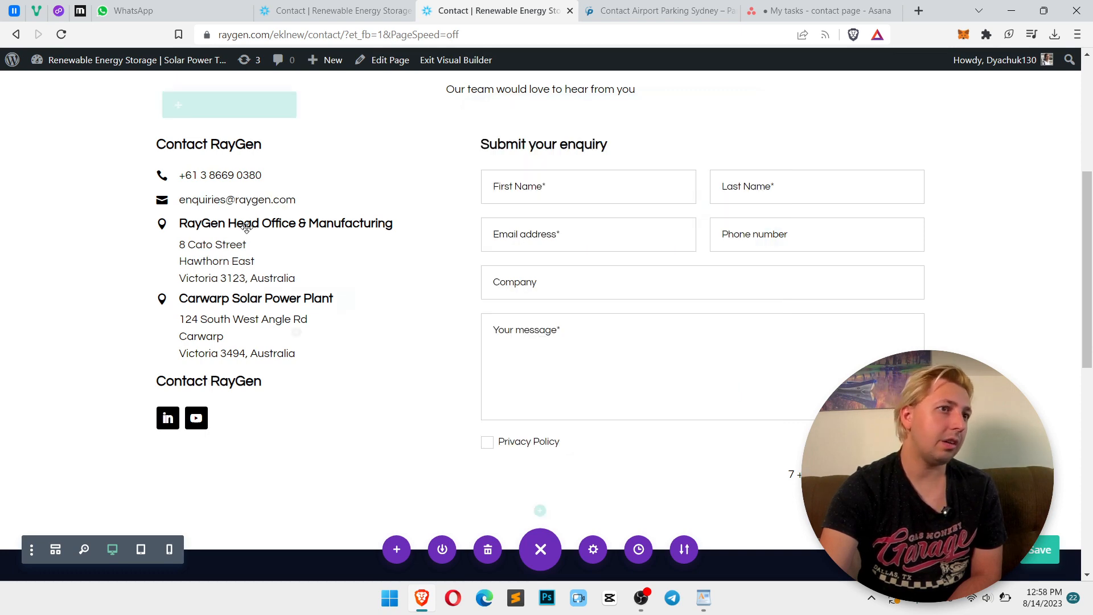
Set the RayGen Head Office & Manufacturing blurb's title text size to 16px and keep the change
{"action": "left_click", "coordinate": [271, 226]}
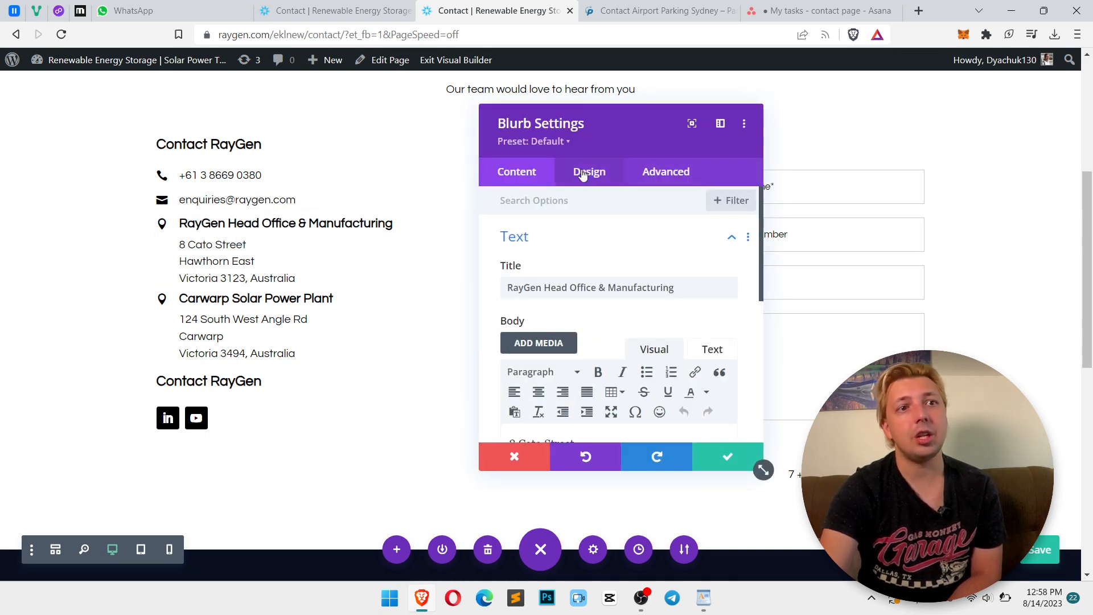
{"action": "left_click", "coordinate": [586, 171]}
{"action": "left_click", "coordinate": [572, 341]}
{"action": "scroll", "coordinate": [683, 347], "scroll_direction": "down", "scroll_amount": 5}
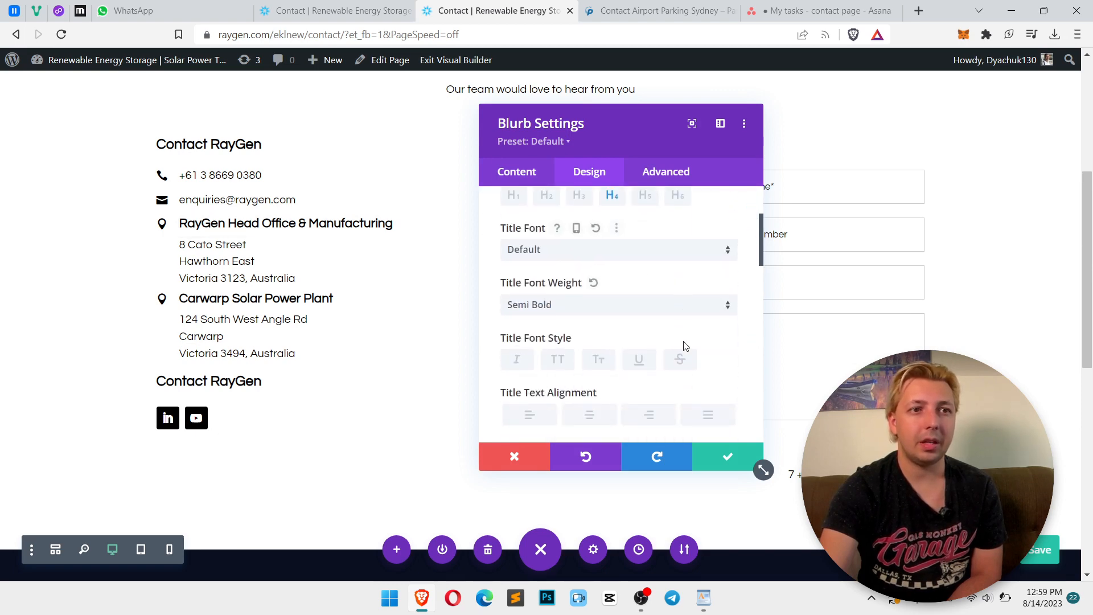
{"action": "scroll", "coordinate": [715, 365], "scroll_direction": "down", "scroll_amount": 1}
{"action": "left_click", "coordinate": [730, 340]}
{"action": "left_click", "coordinate": [731, 340]}
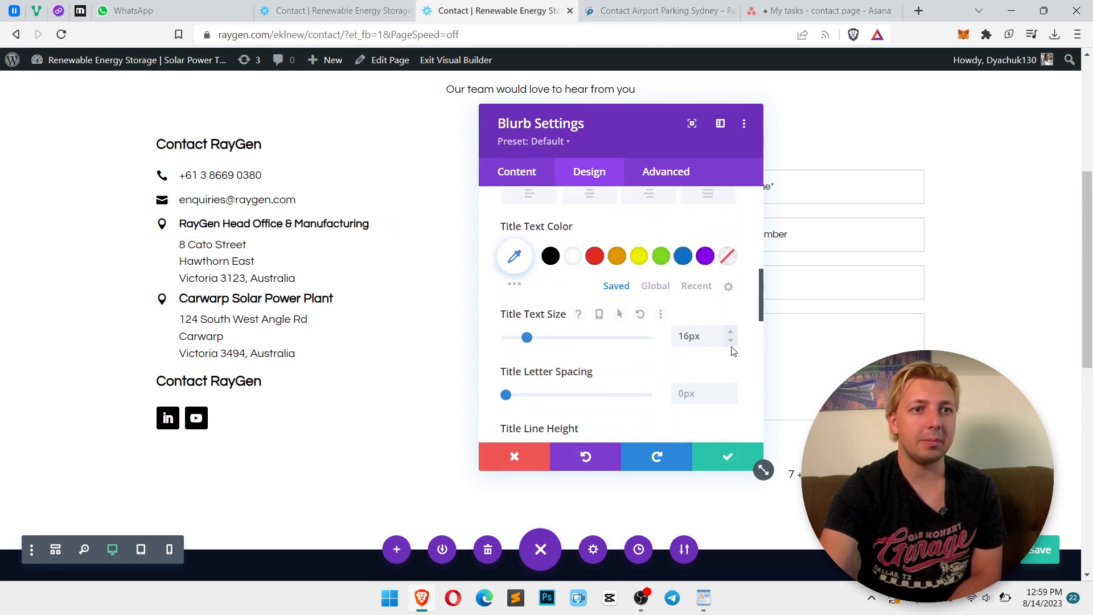
{"action": "left_click", "coordinate": [728, 456]}
Set the Carwarp Solar Power Plant blurb's title text size to 16px and keep the change
{"action": "mouse_move", "coordinate": [264, 303]}
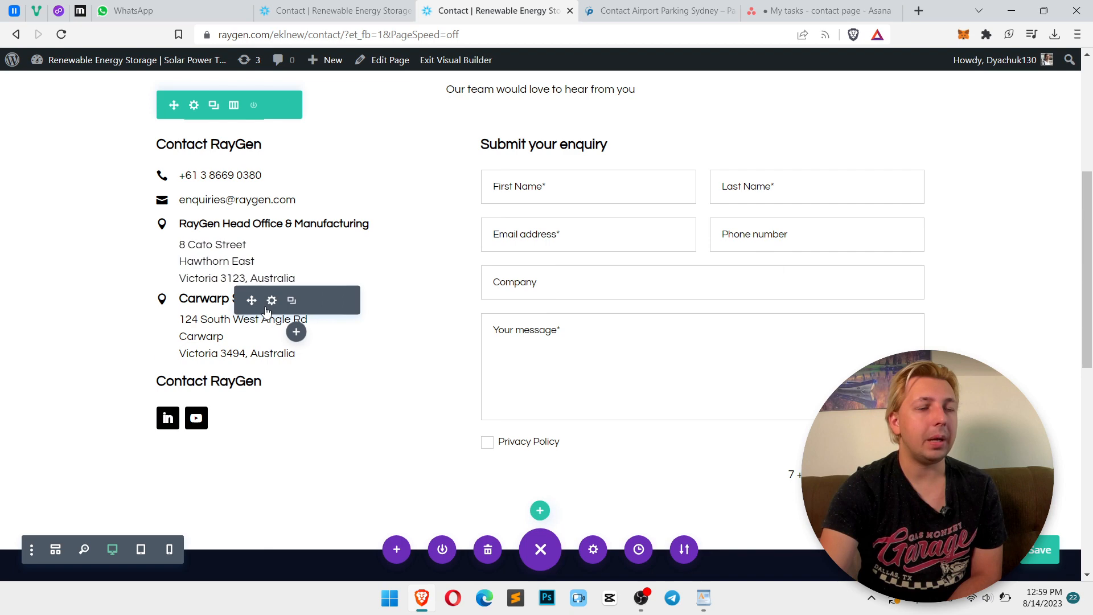
{"action": "left_click", "coordinate": [271, 300]}
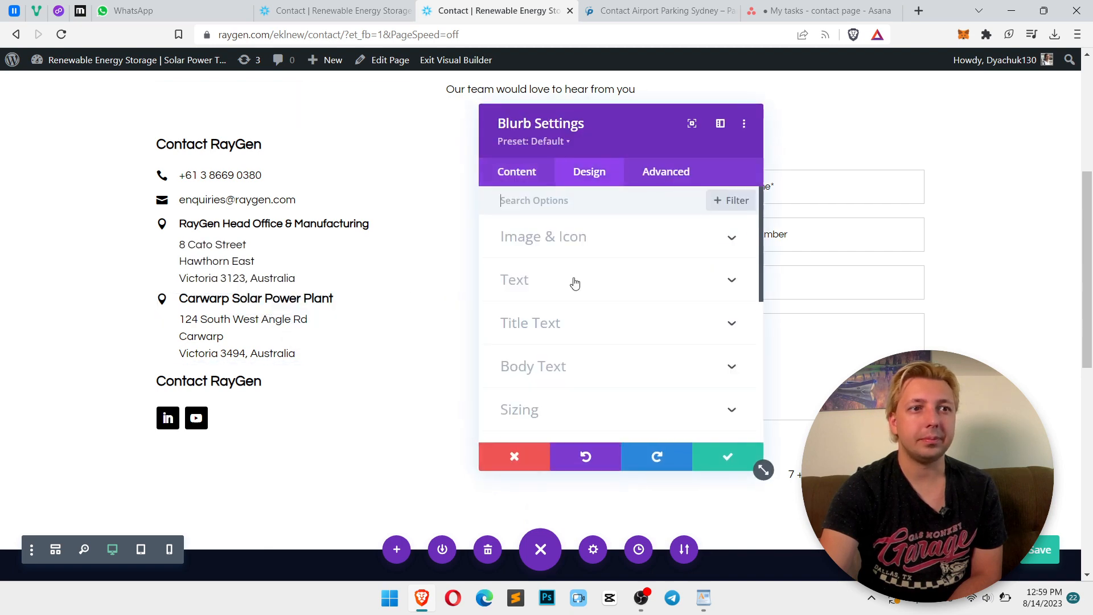
{"action": "left_click", "coordinate": [574, 334]}
{"action": "scroll", "coordinate": [695, 341], "scroll_direction": "down", "scroll_amount": 5}
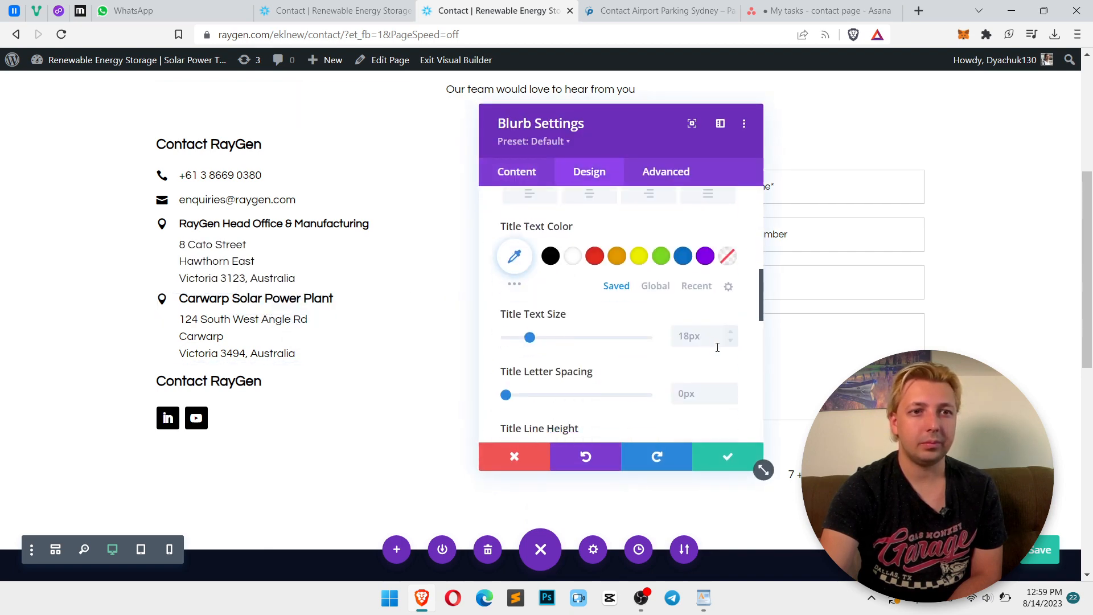
{"action": "left_click", "coordinate": [731, 341]}
{"action": "left_click", "coordinate": [731, 340]}
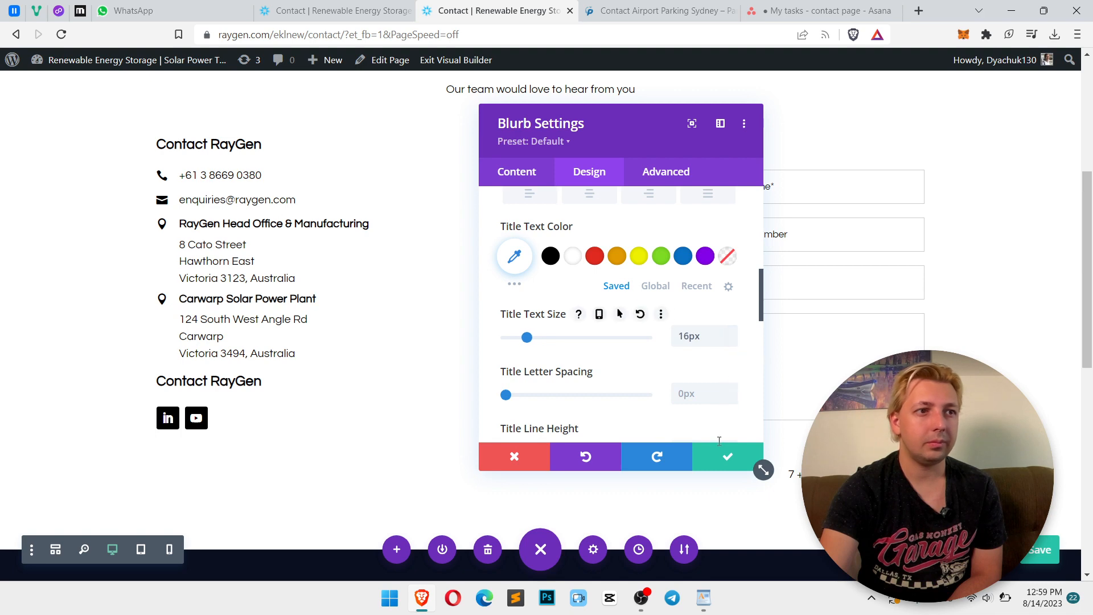
{"action": "left_click", "coordinate": [725, 460]}
Save the page, then switch to the live contact page tab and reload it
{"action": "left_click", "coordinate": [1048, 555]}
{"action": "left_click", "coordinate": [342, 11]}
{"action": "scroll", "coordinate": [790, 236], "scroll_direction": "down", "scroll_amount": 1}
{"action": "scroll", "coordinate": [789, 236], "scroll_direction": "up", "scroll_amount": 5}
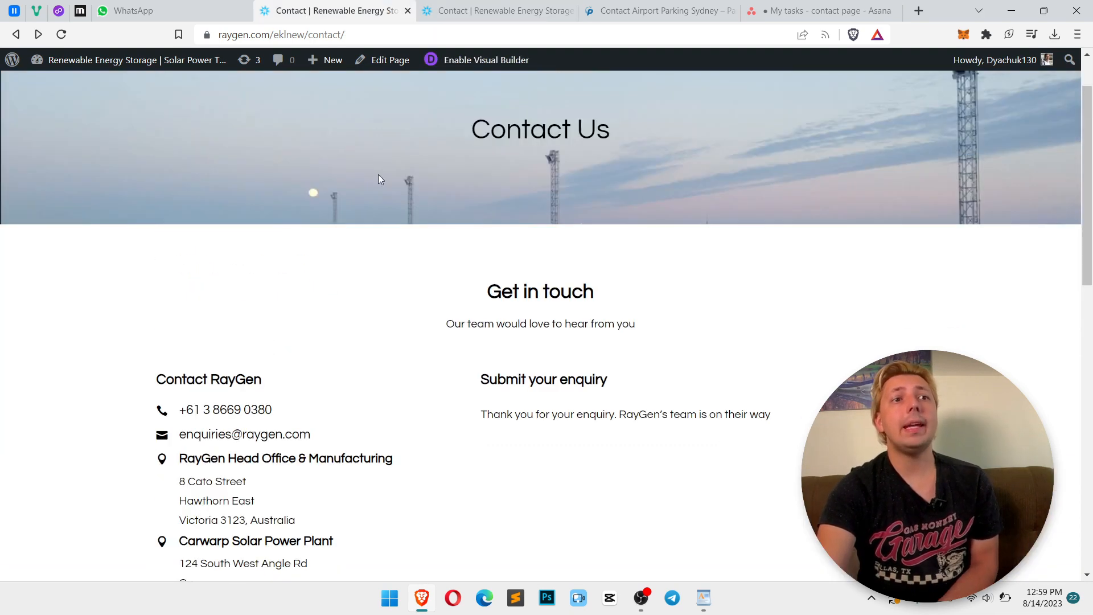
{"action": "left_click", "coordinate": [62, 34]}
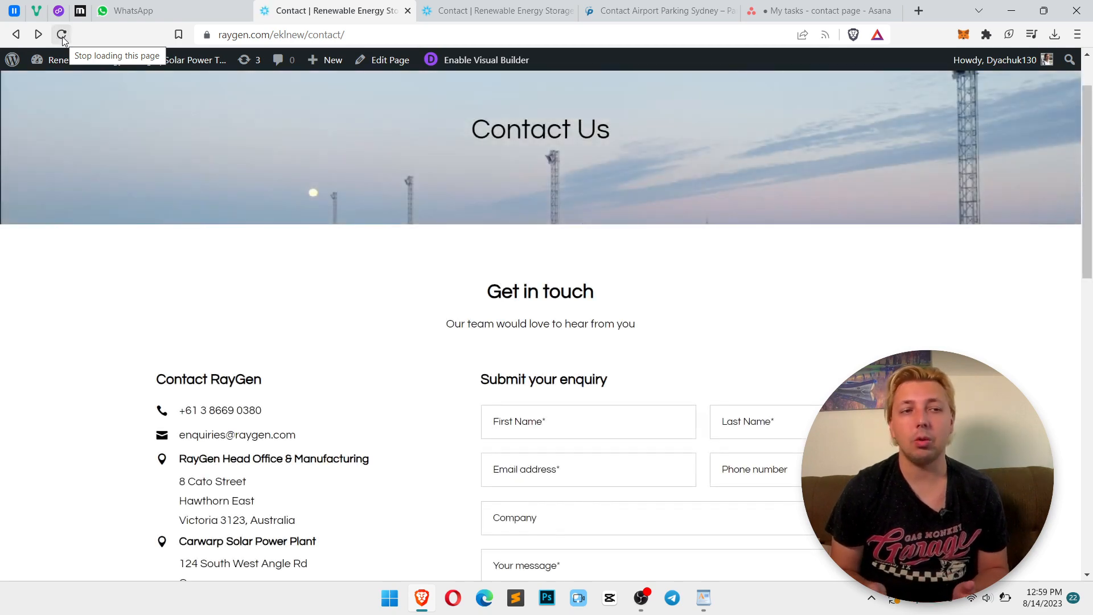
Review the contact details and enquiry form section on the reloaded live page
{"action": "scroll", "coordinate": [691, 322], "scroll_direction": "up", "scroll_amount": 2}
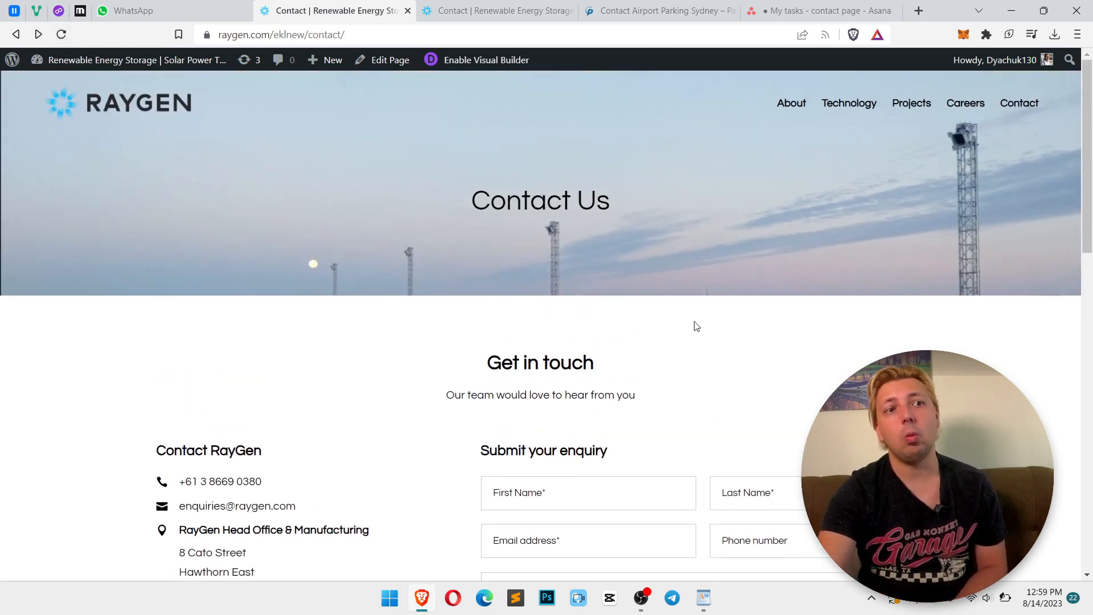
{"action": "scroll", "coordinate": [706, 325], "scroll_direction": "down", "scroll_amount": 5}
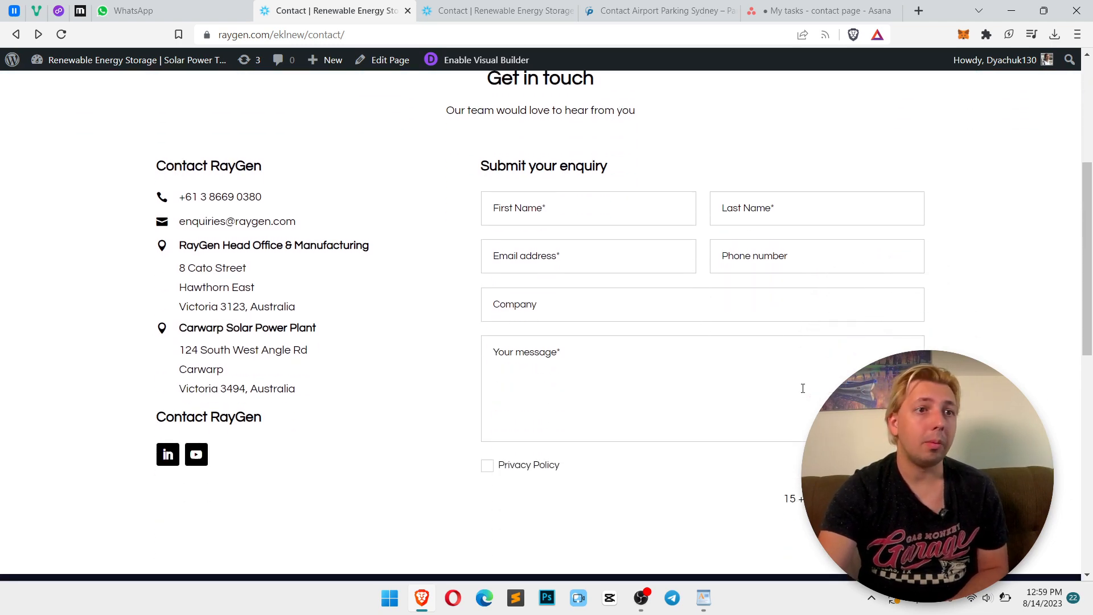
{"action": "scroll", "coordinate": [802, 389], "scroll_direction": "up", "scroll_amount": 3}
{"action": "scroll", "coordinate": [803, 388], "scroll_direction": "down", "scroll_amount": 2}
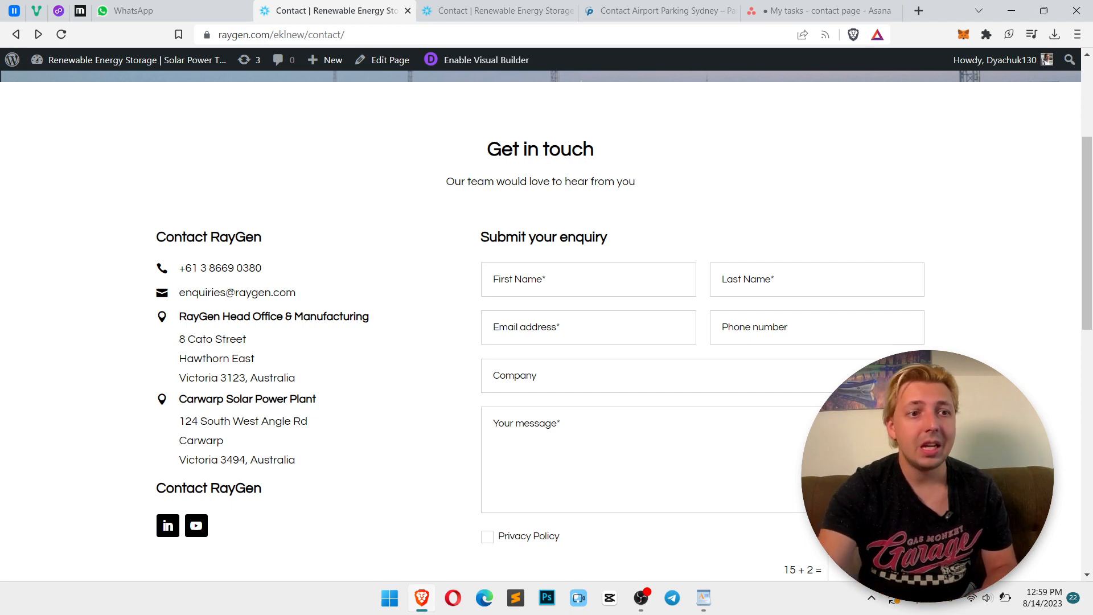
{"action": "scroll", "coordinate": [546, 324], "scroll_direction": "down", "scroll_amount": 4}
{"action": "scroll", "coordinate": [546, 324], "scroll_direction": "up", "scroll_amount": 6}
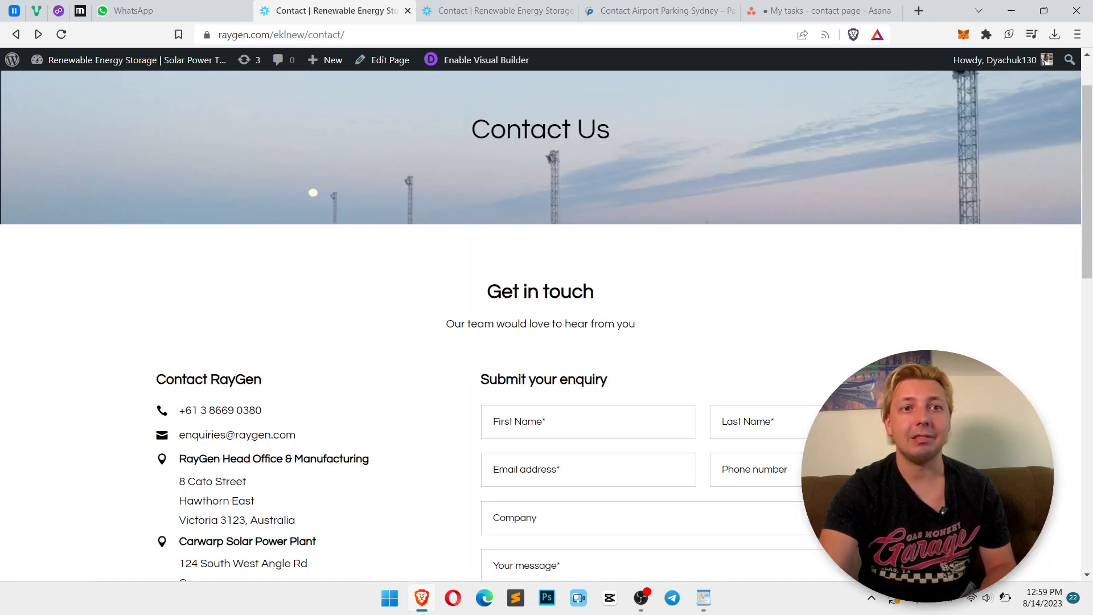
{"action": "scroll", "coordinate": [547, 324], "scroll_direction": "up", "scroll_amount": 1}
{"action": "scroll", "coordinate": [834, 367], "scroll_direction": "down", "scroll_amount": 5}
{"action": "scroll", "coordinate": [905, 310], "scroll_direction": "up", "scroll_amount": 2}
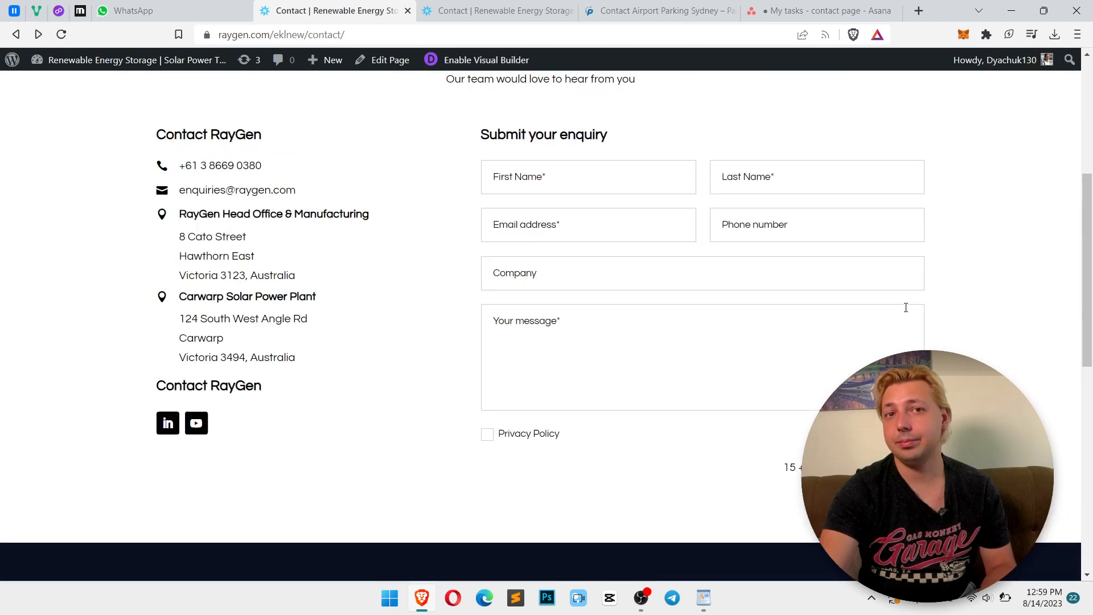